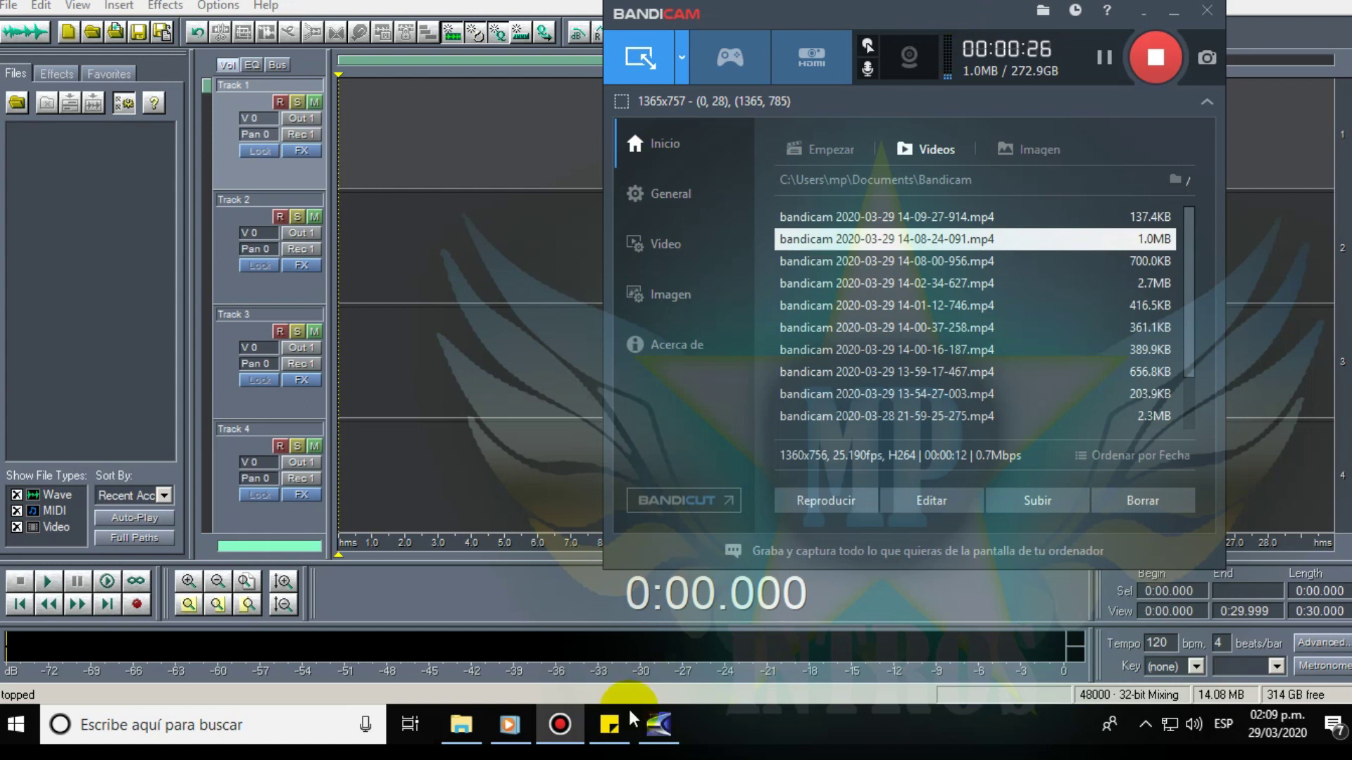
# Open the sticky note holding the event announcement script, review its text from start to end, and return to the multitrack session.
pyautogui.click(613, 723)
pyautogui.moveTo(655, 44); pyautogui.dragTo(261, 42)
pyautogui.moveTo(366, 359); pyautogui.dragTo(102, 56)
pyautogui.click(288, 225)
pyautogui.moveTo(343, 363); pyautogui.dragTo(272, 176)
pyautogui.click(272, 175)
pyautogui.moveTo(349, 366); pyautogui.dragTo(231, 197)
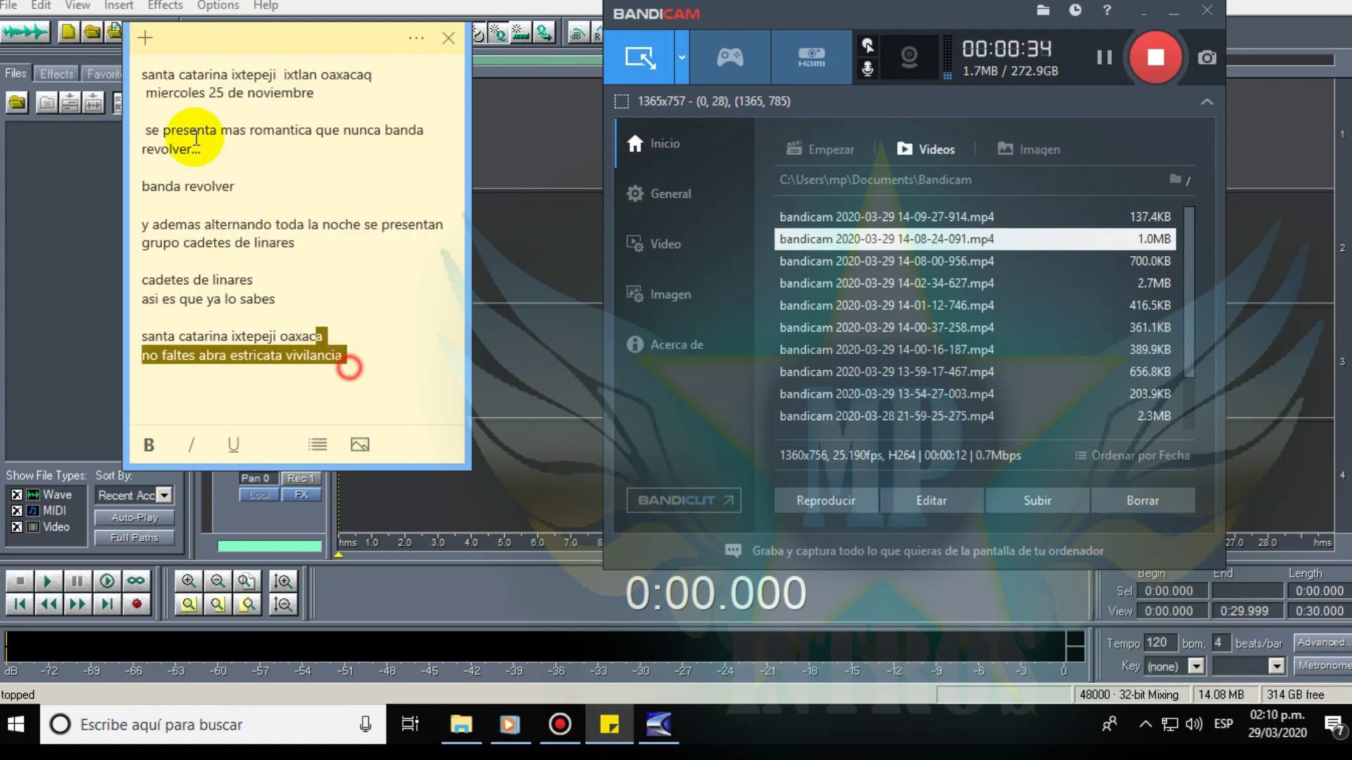
pyautogui.click(252, 226)
pyautogui.moveTo(349, 363); pyautogui.dragTo(283, 188)
pyautogui.click(342, 281)
pyautogui.moveTo(349, 364); pyautogui.dragTo(231, 253)
pyautogui.click(353, 340)
pyautogui.moveTo(350, 362); pyautogui.dragTo(98, 60)
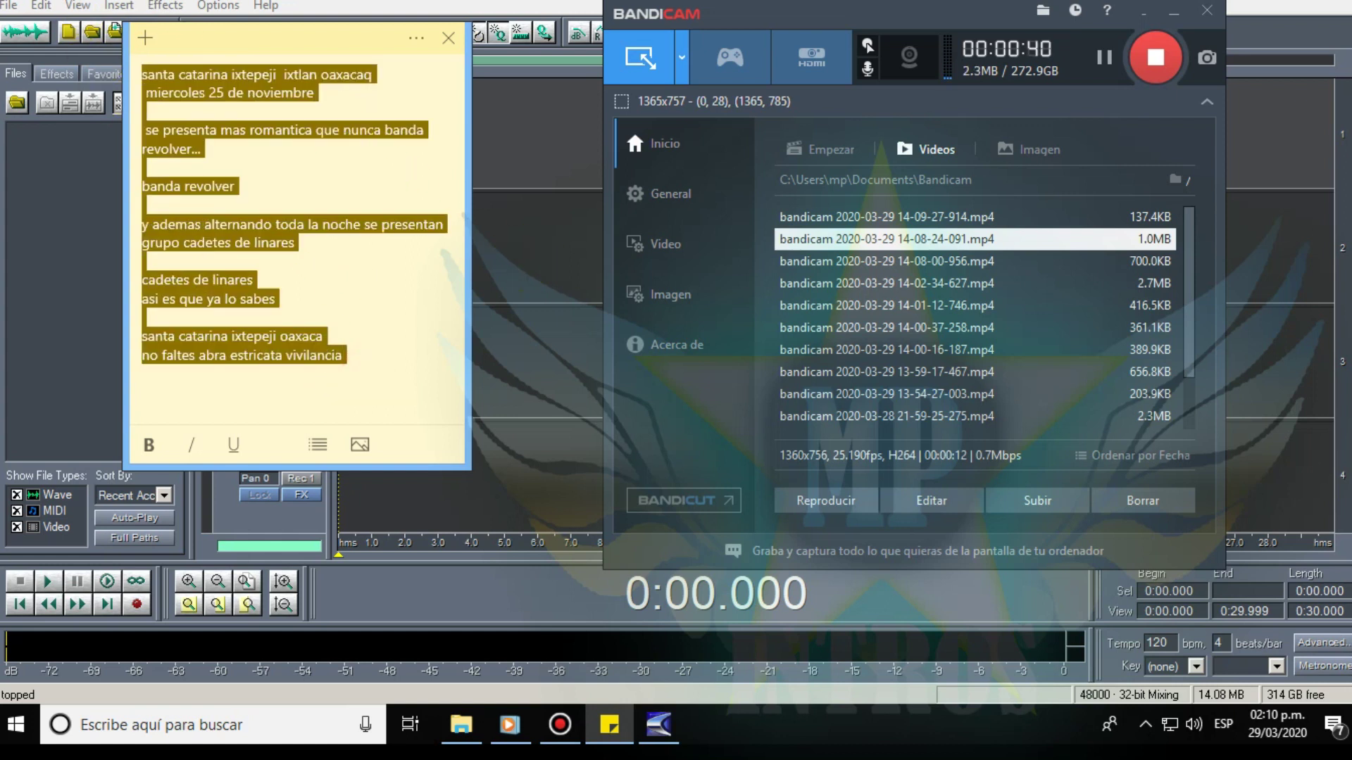
pyautogui.click(524, 99)
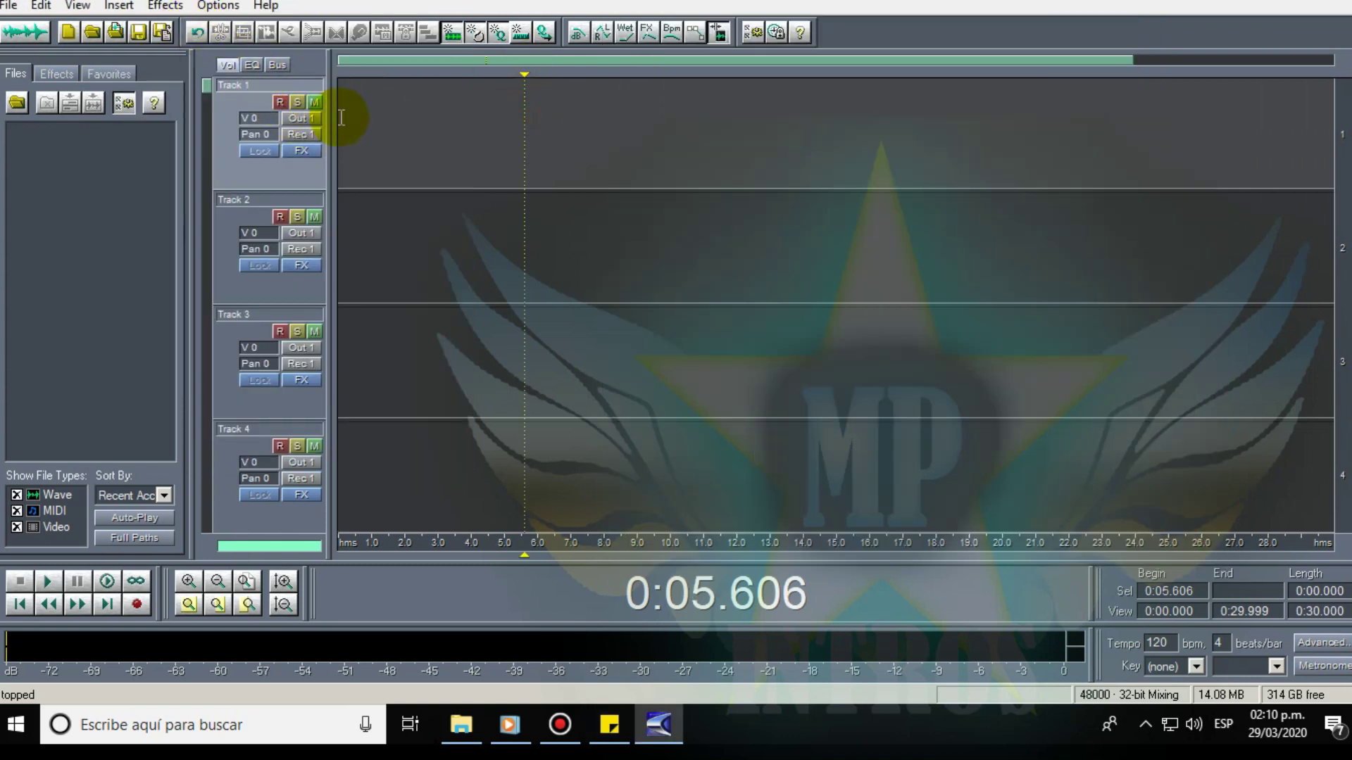
# Check the audio editor's version information and close it.
pyautogui.click(223, 6)
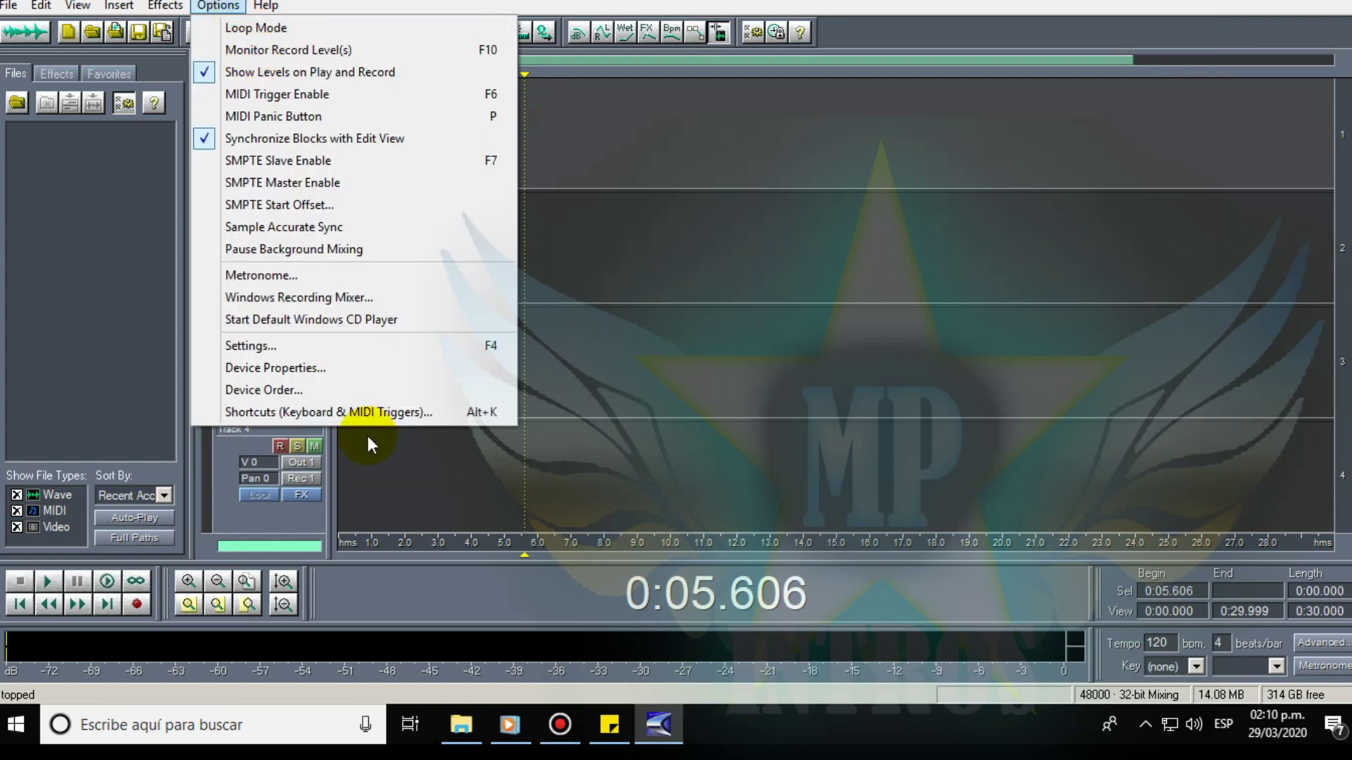
pyautogui.moveTo(265, 5)
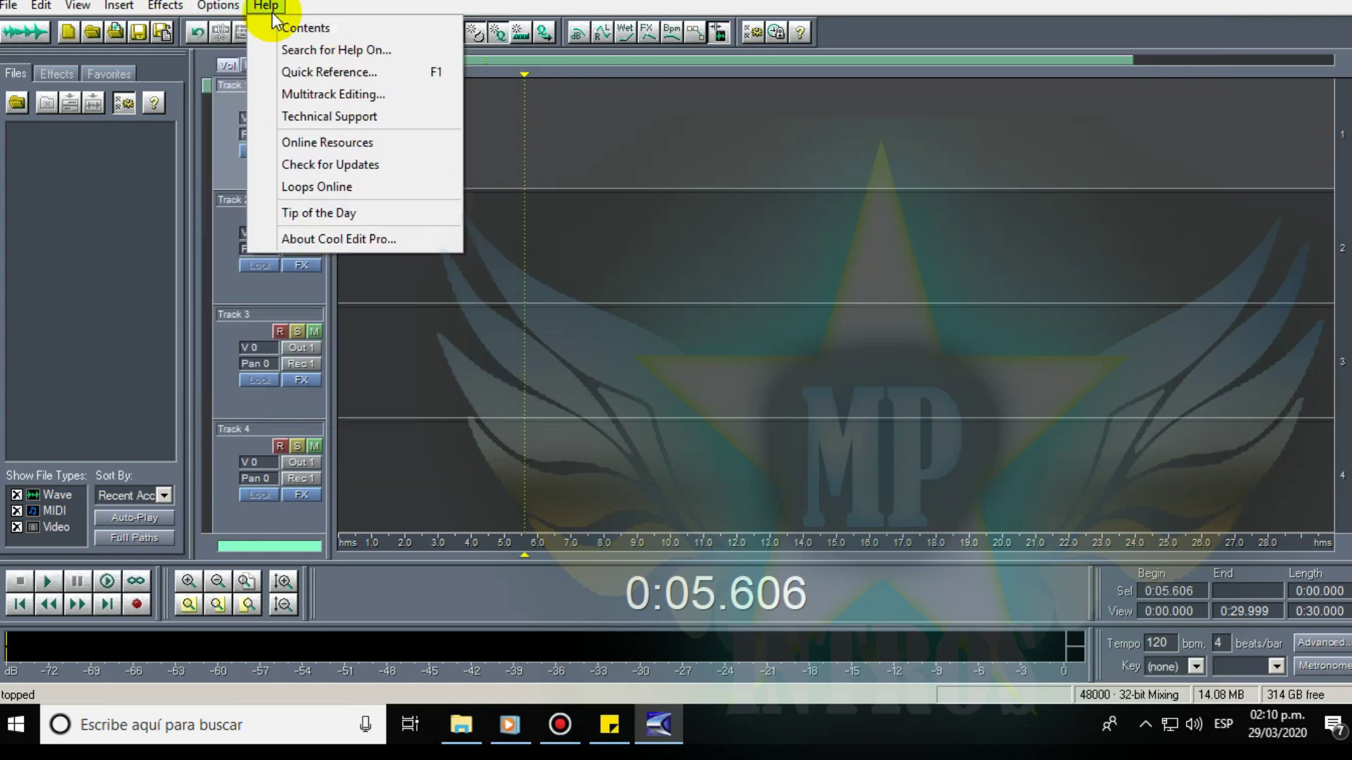
pyautogui.click(349, 240)
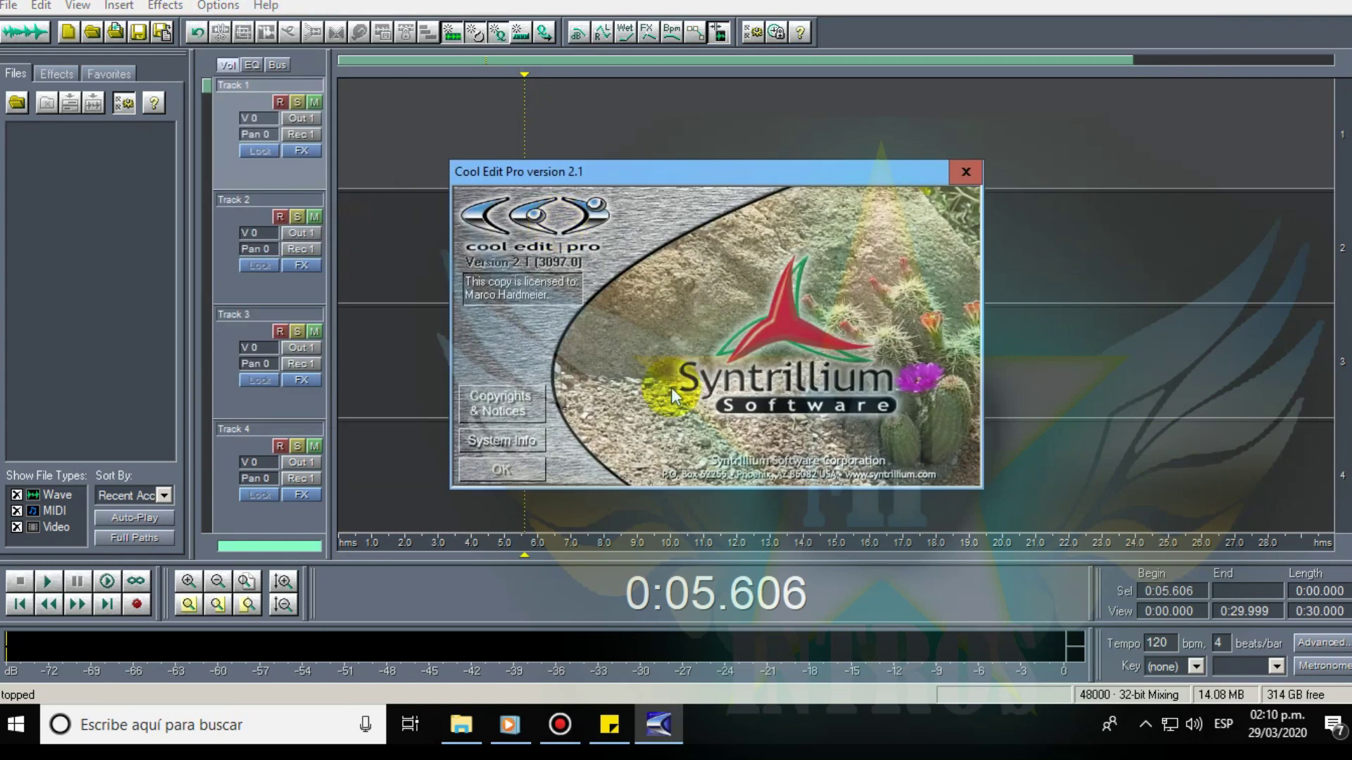
pyautogui.click(962, 178)
pyautogui.click(353, 113)
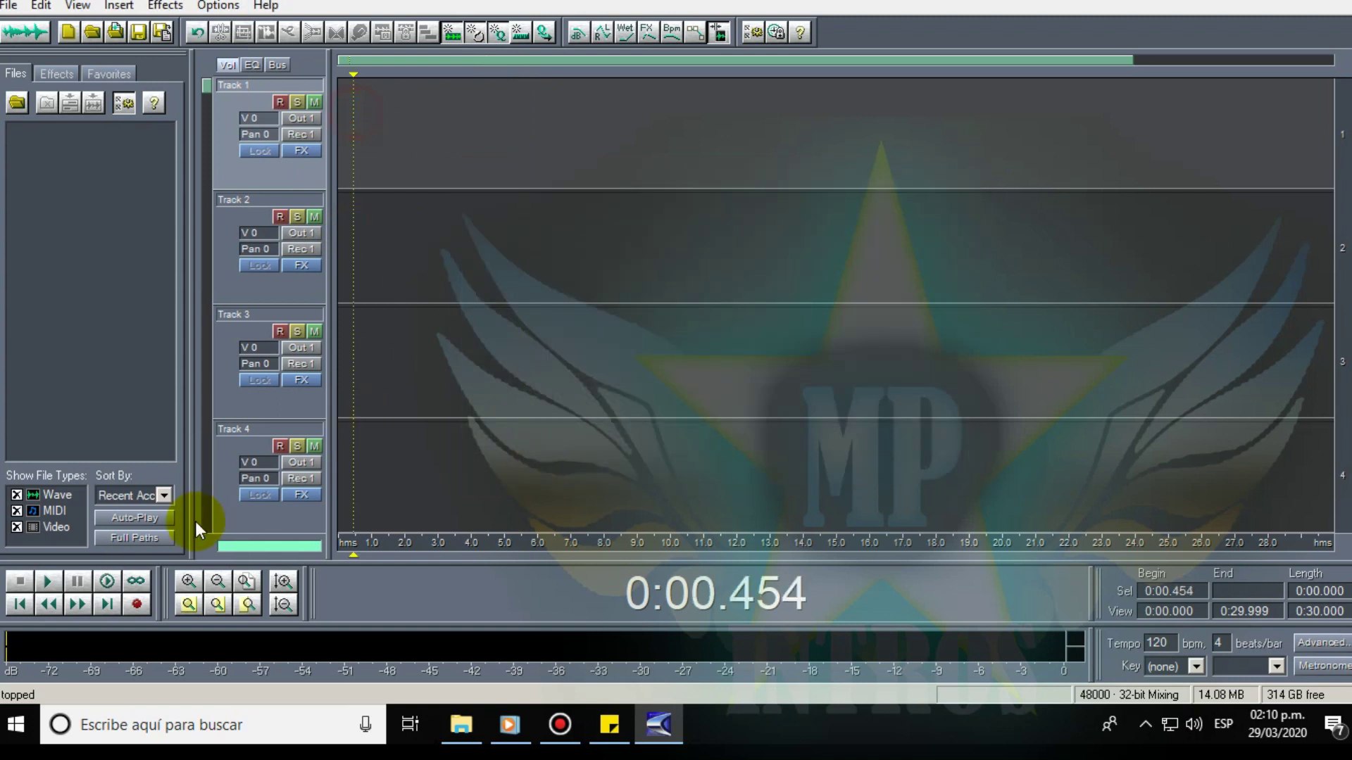
# Keep Línea (Steinberg UR22) as Track 1's playback device, arm the track for recording and start monitoring the input level.
pyautogui.click(314, 118)
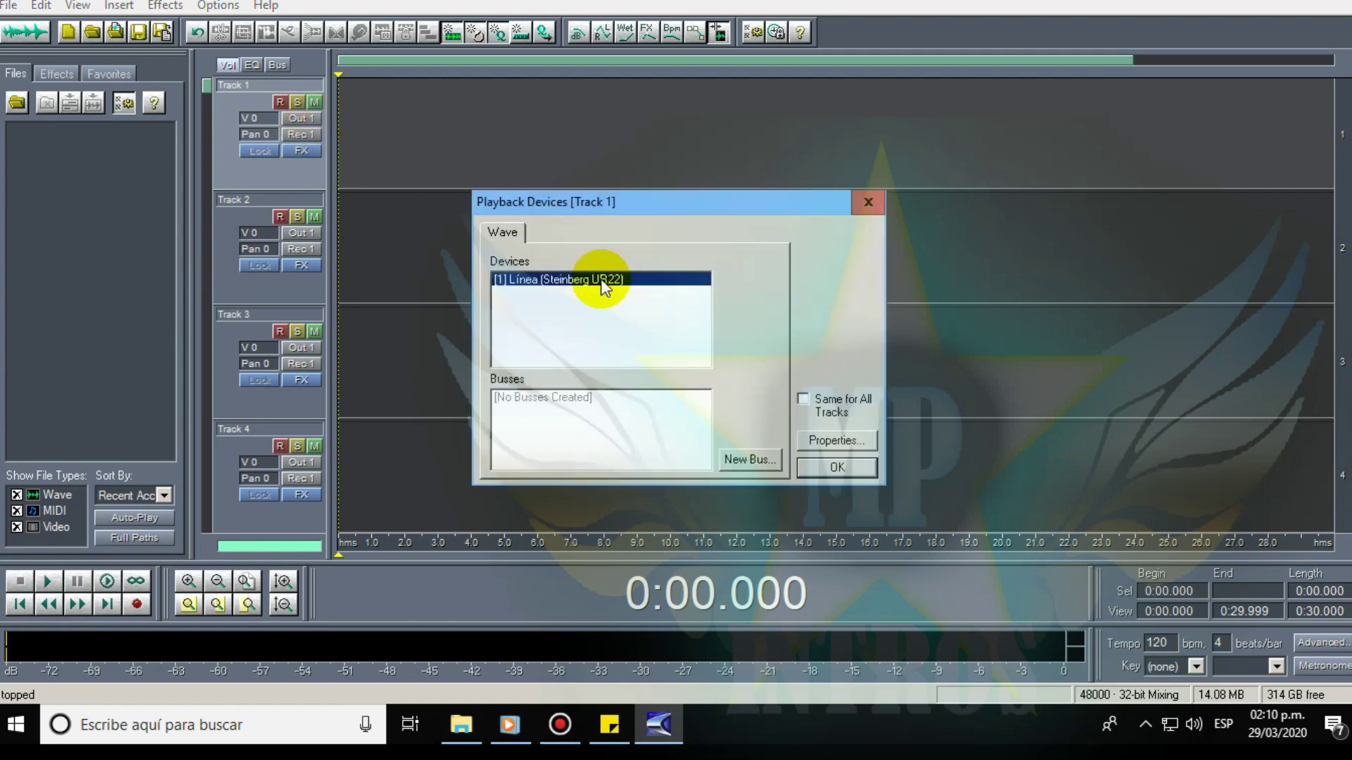
pyautogui.click(851, 471)
pyautogui.click(278, 103)
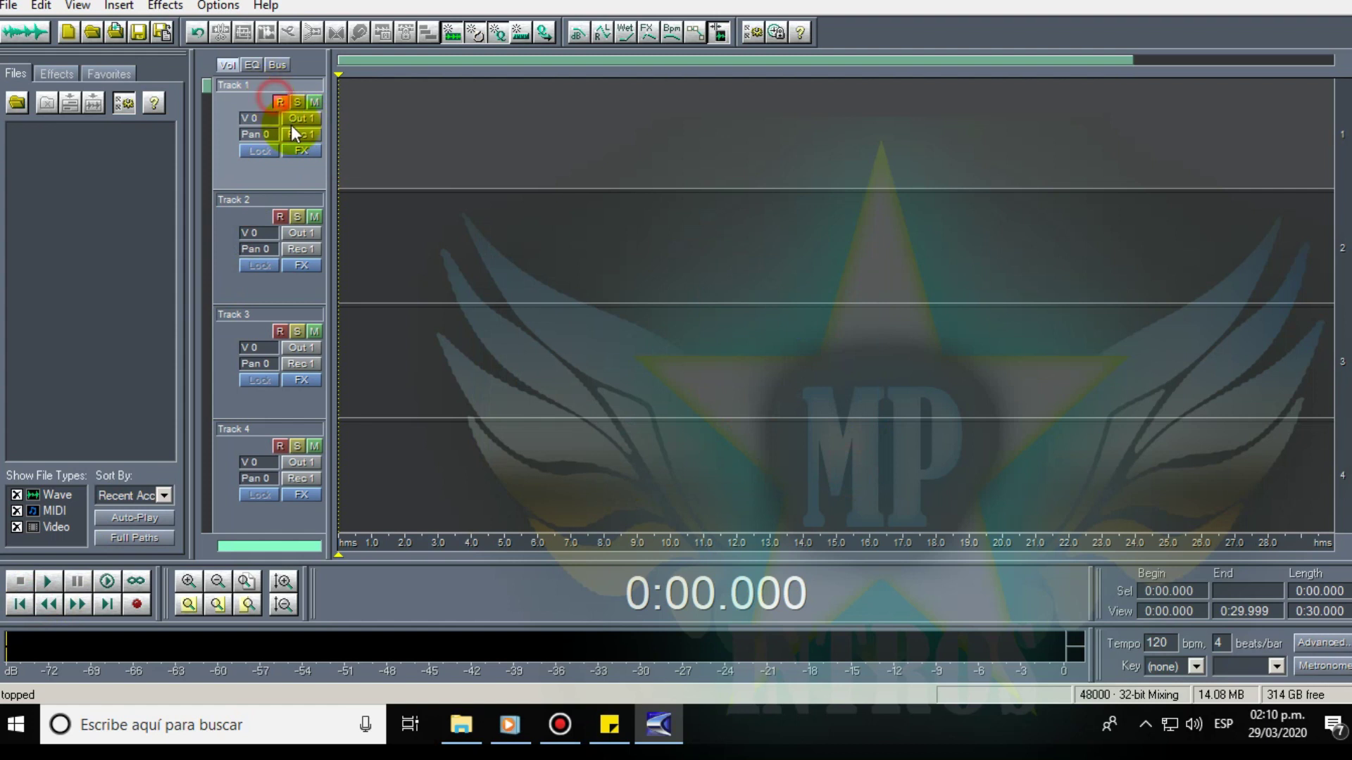
pyautogui.doubleClick(419, 646)
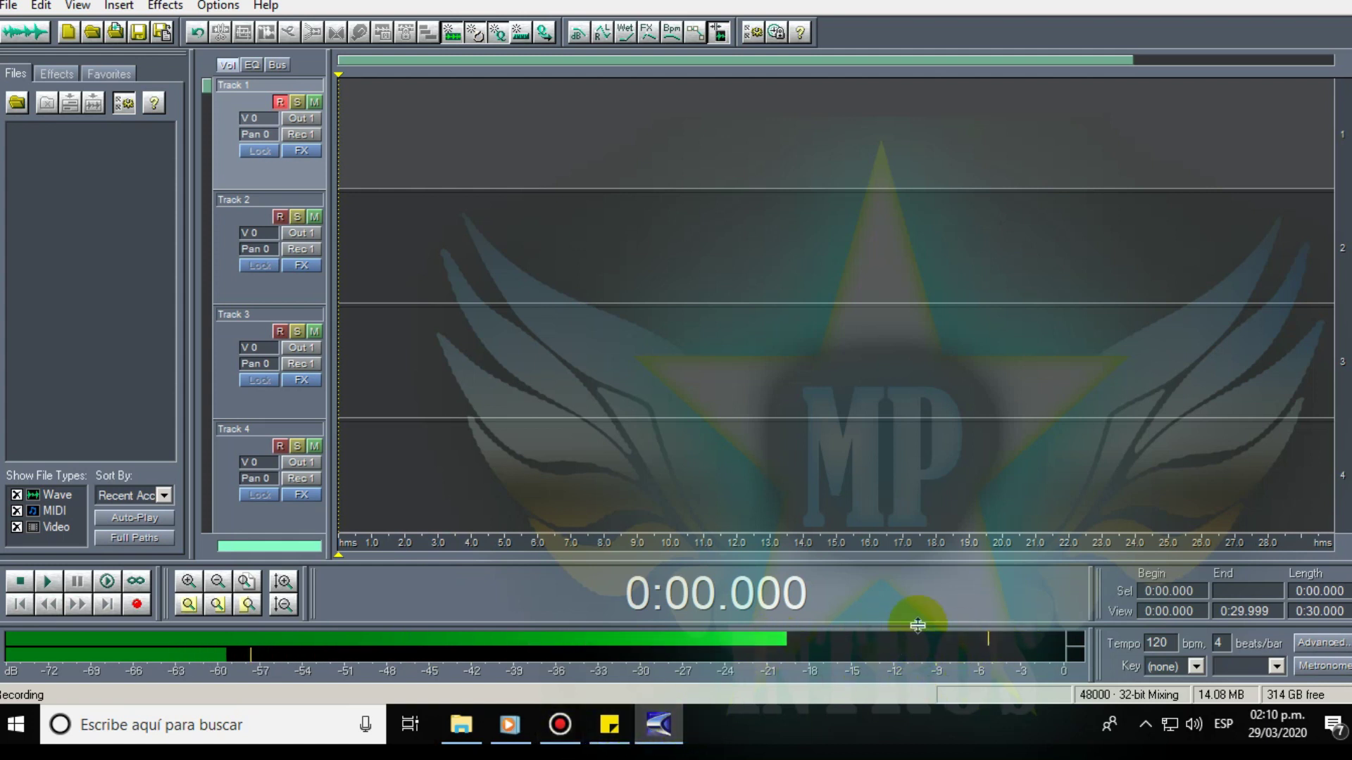
# Switch to Bandicam, review its recording sound and mouse effect settings, and minimize it again.
pyautogui.click(579, 729)
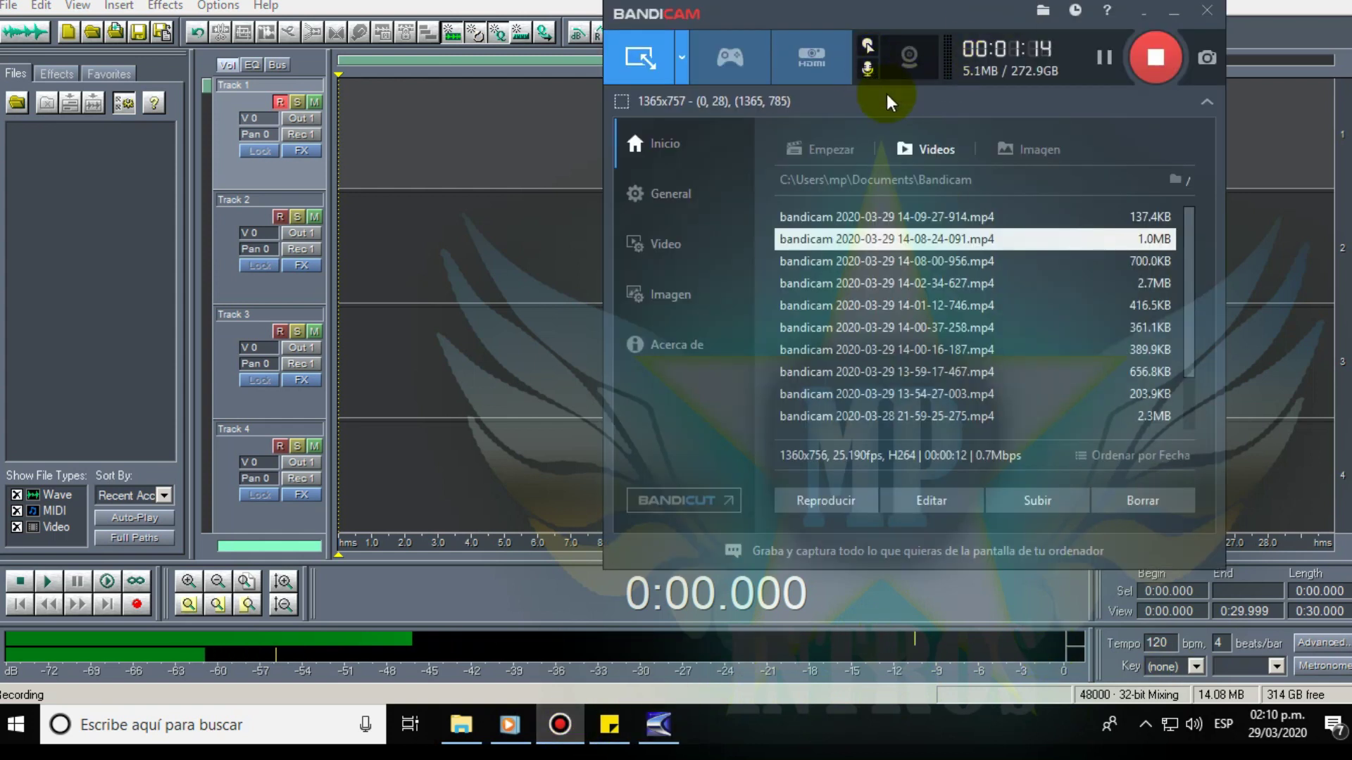
pyautogui.click(868, 72)
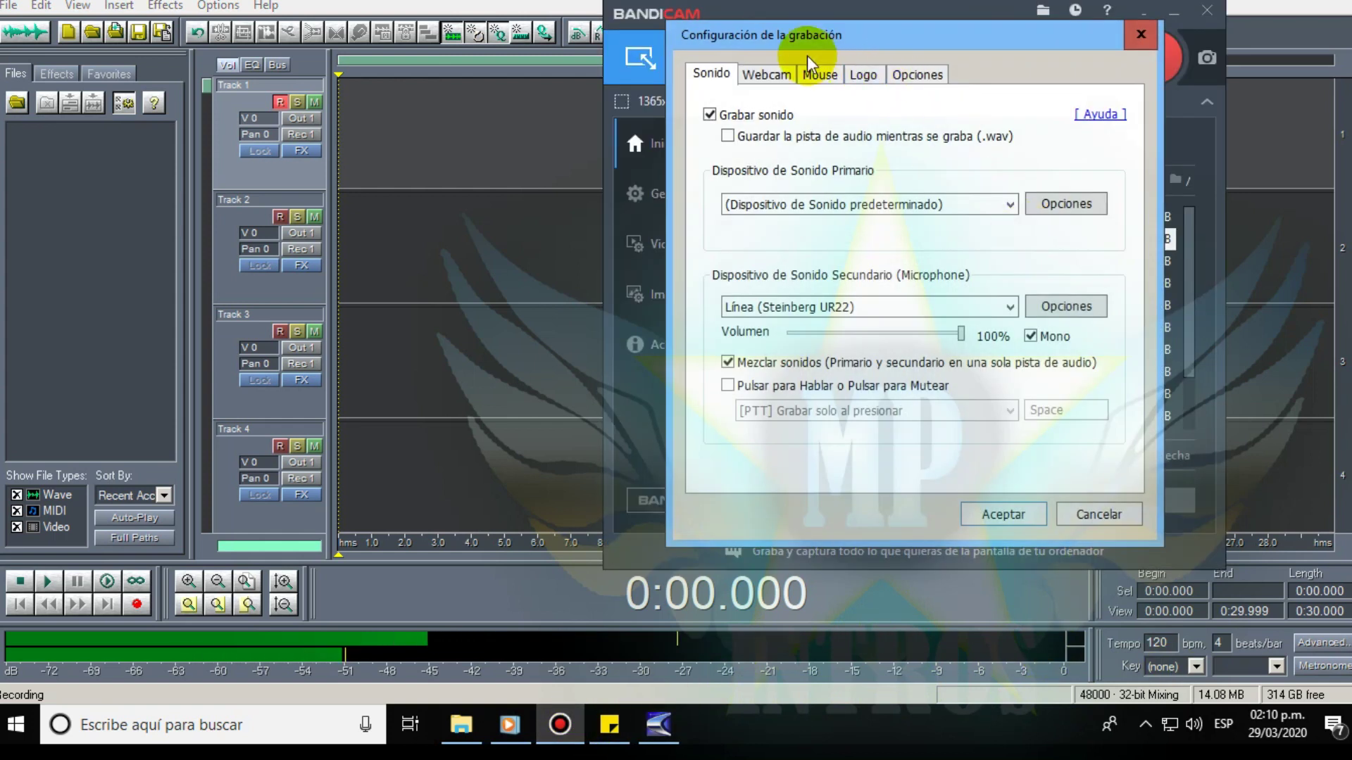
pyautogui.click(821, 74)
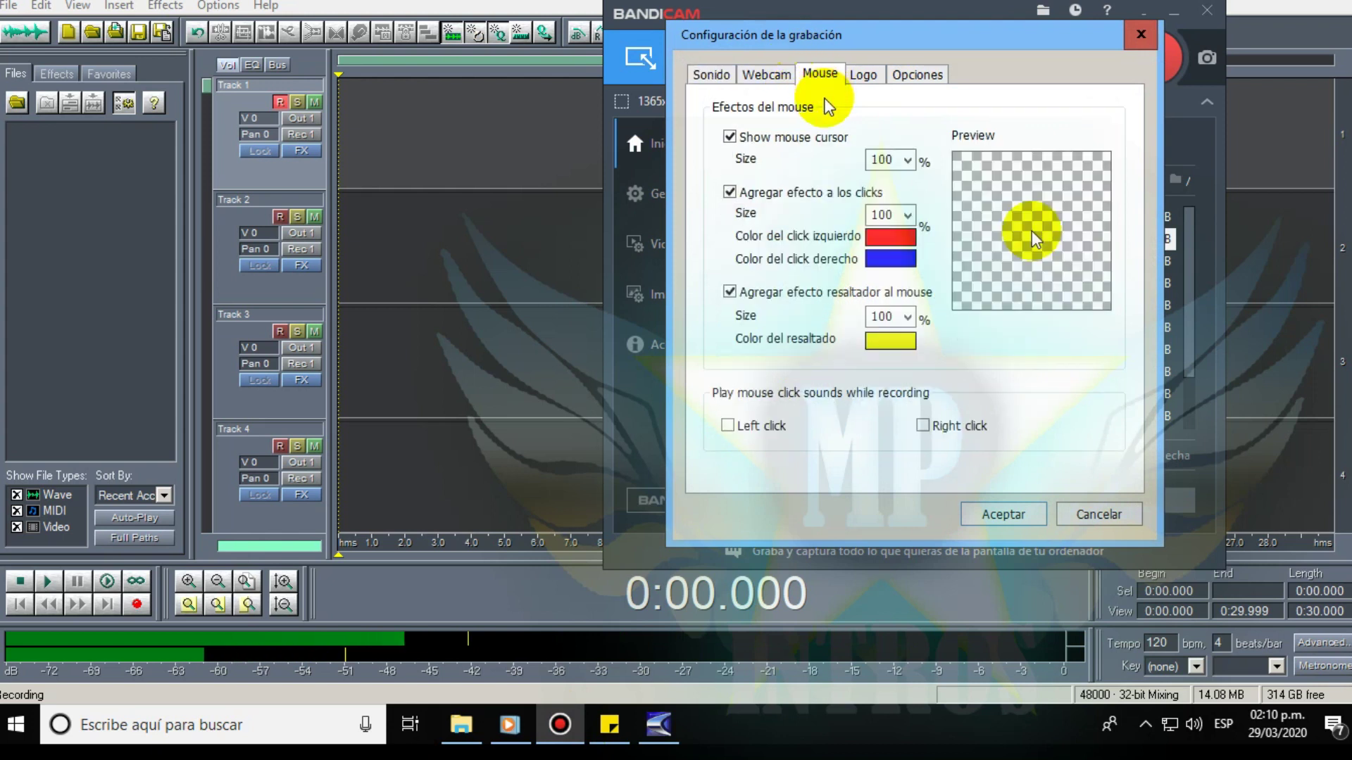
pyautogui.click(1006, 516)
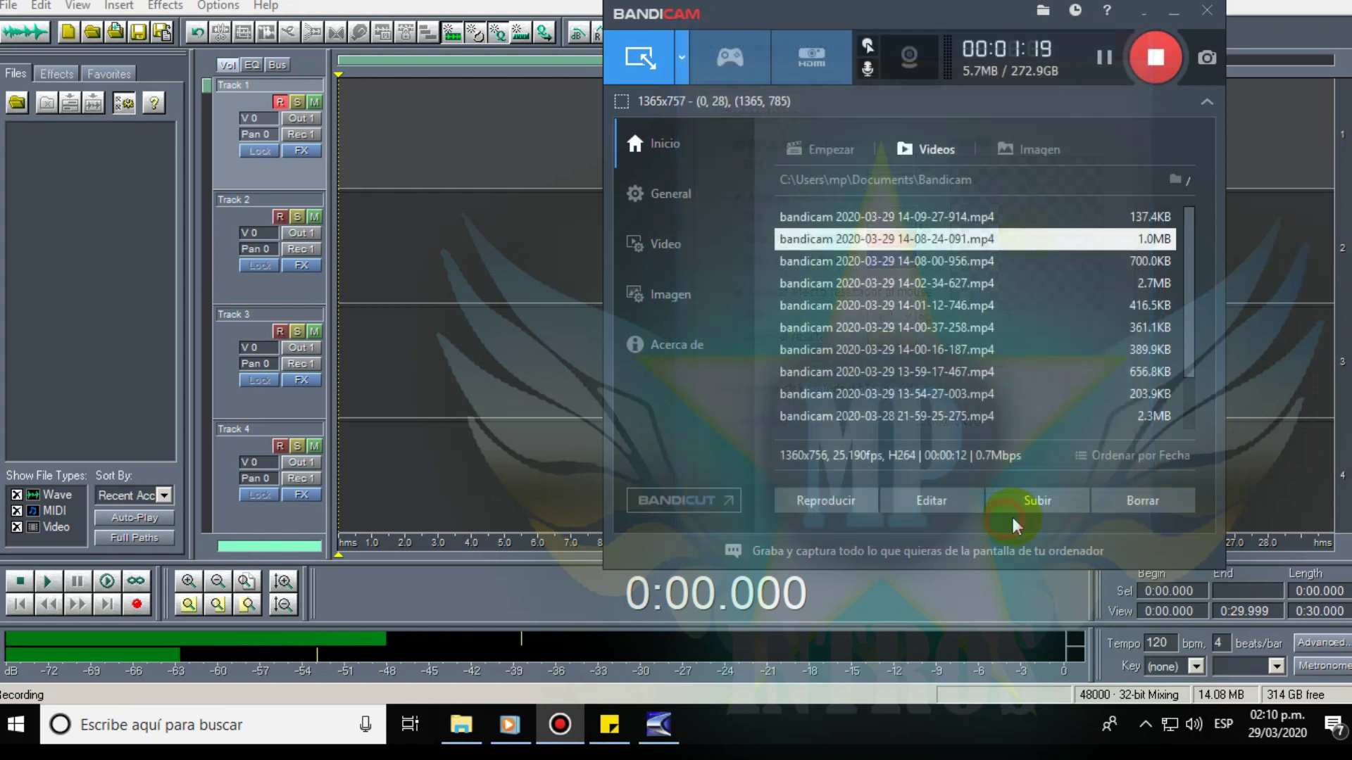
pyautogui.click(1178, 21)
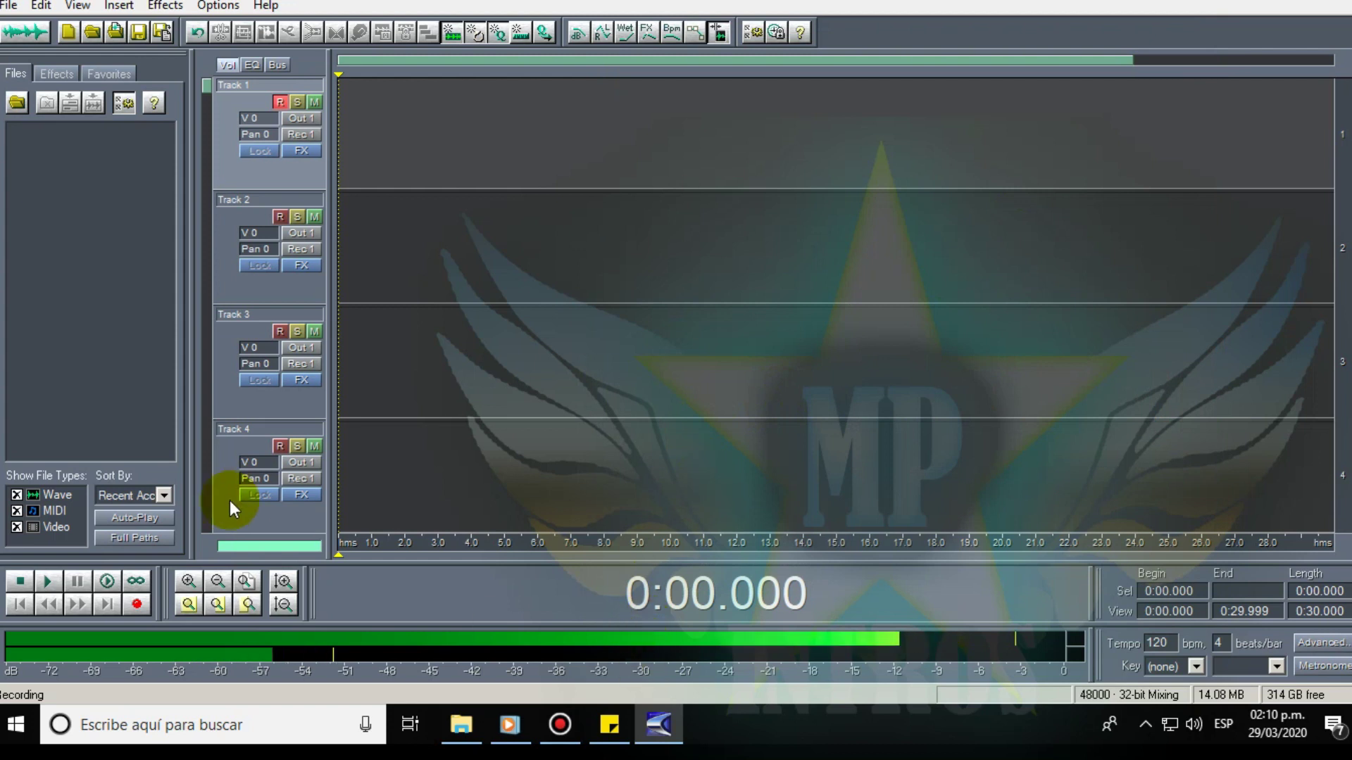
# Record the announcement narration on Track 1 with the script note in view, and stop the recording after the last line.
pyautogui.click(136, 604)
pyautogui.click(610, 724)
pyautogui.click(246, 112)
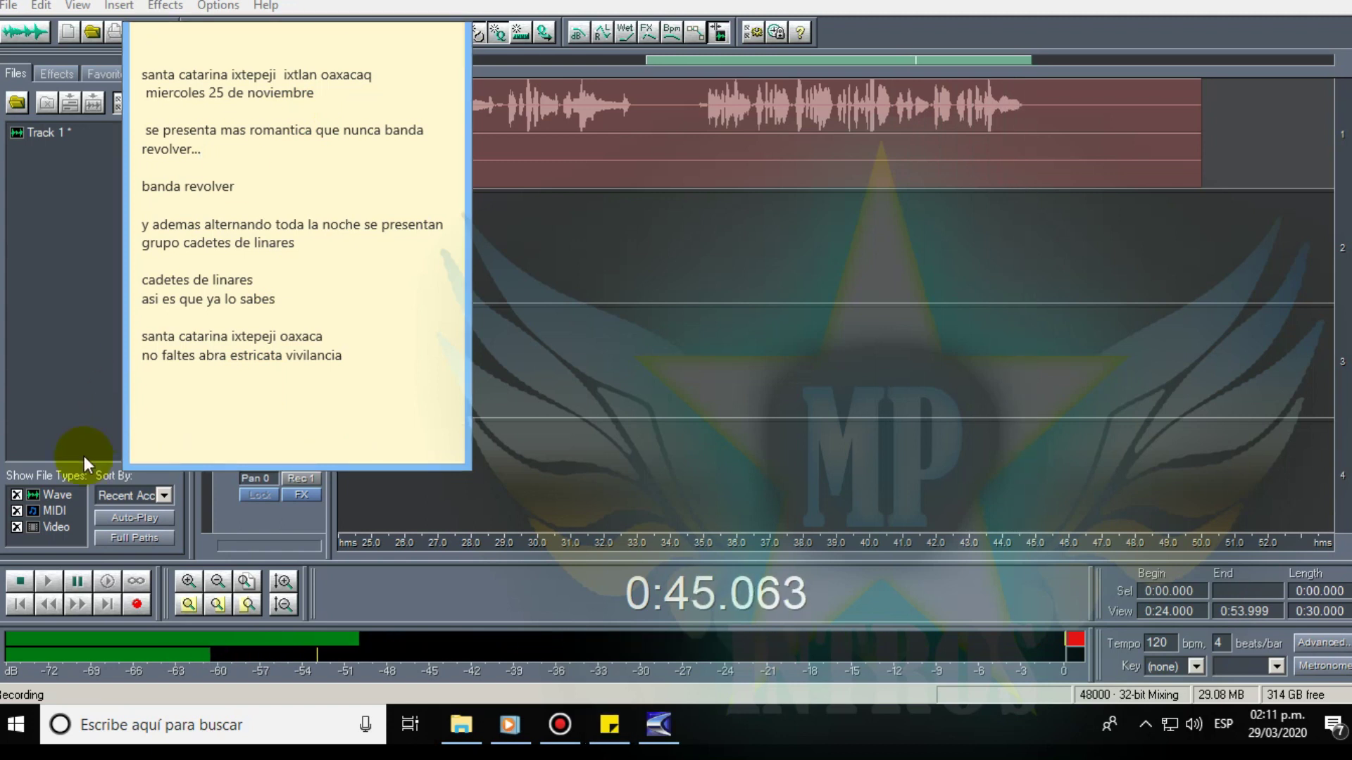
pyautogui.click(21, 580)
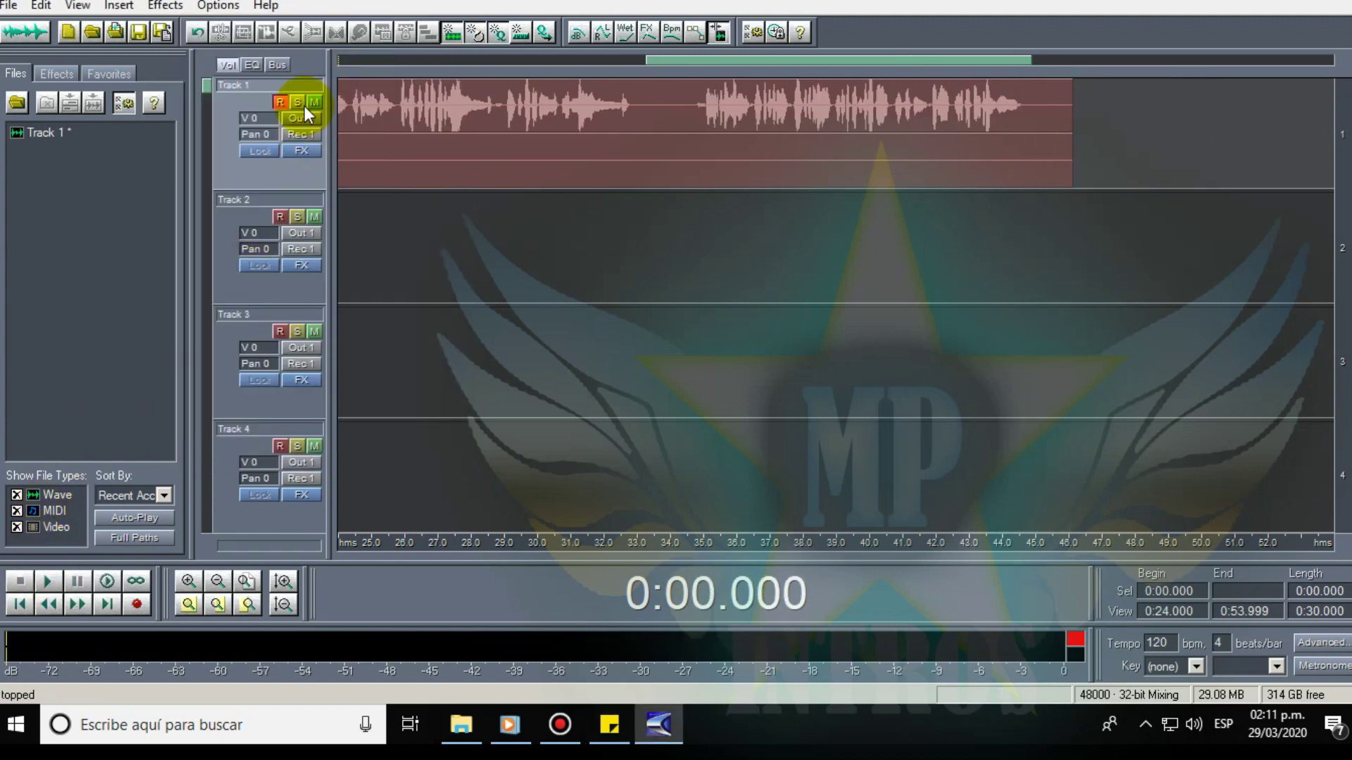
# Disarm Track 1 and open its recorded narration clip in the single-waveform edit view.
pyautogui.click(280, 104)
pyautogui.click(554, 652)
pyautogui.click(563, 731)
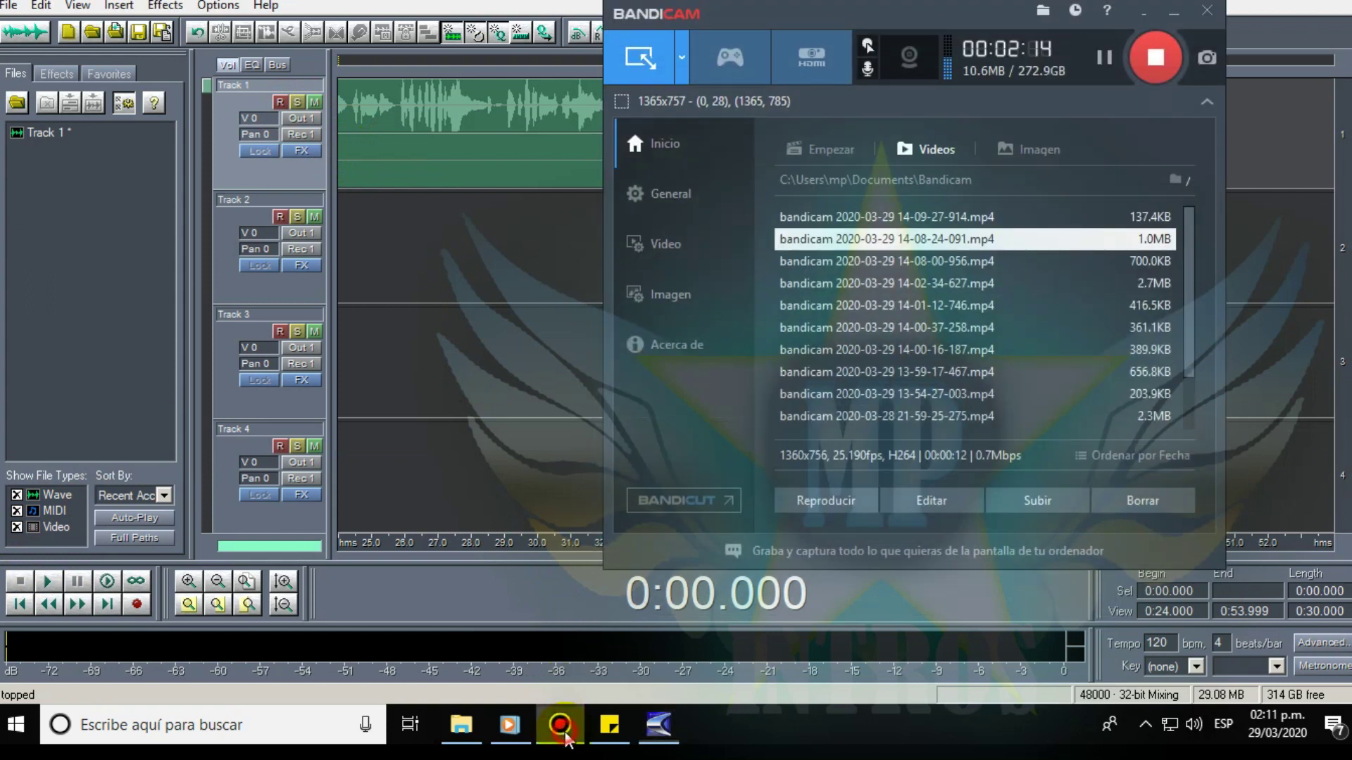
pyautogui.click(564, 730)
pyautogui.doubleClick(395, 154)
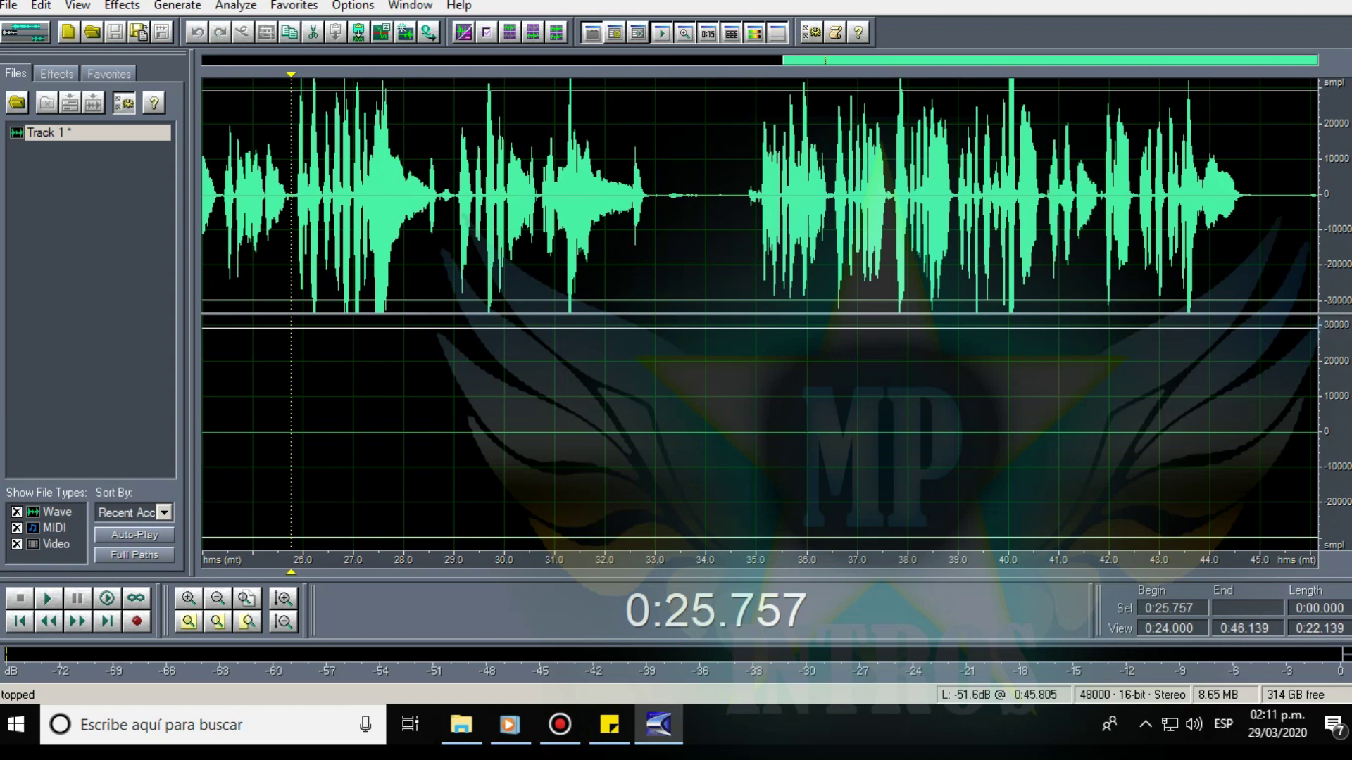
# Copy the entire recorded left channel and paste it into the empty right channel.
pyautogui.click(713, 237)
pyautogui.scroll(-2, 714, 236)
pyautogui.click(713, 236)
pyautogui.doubleClick(695, 241)
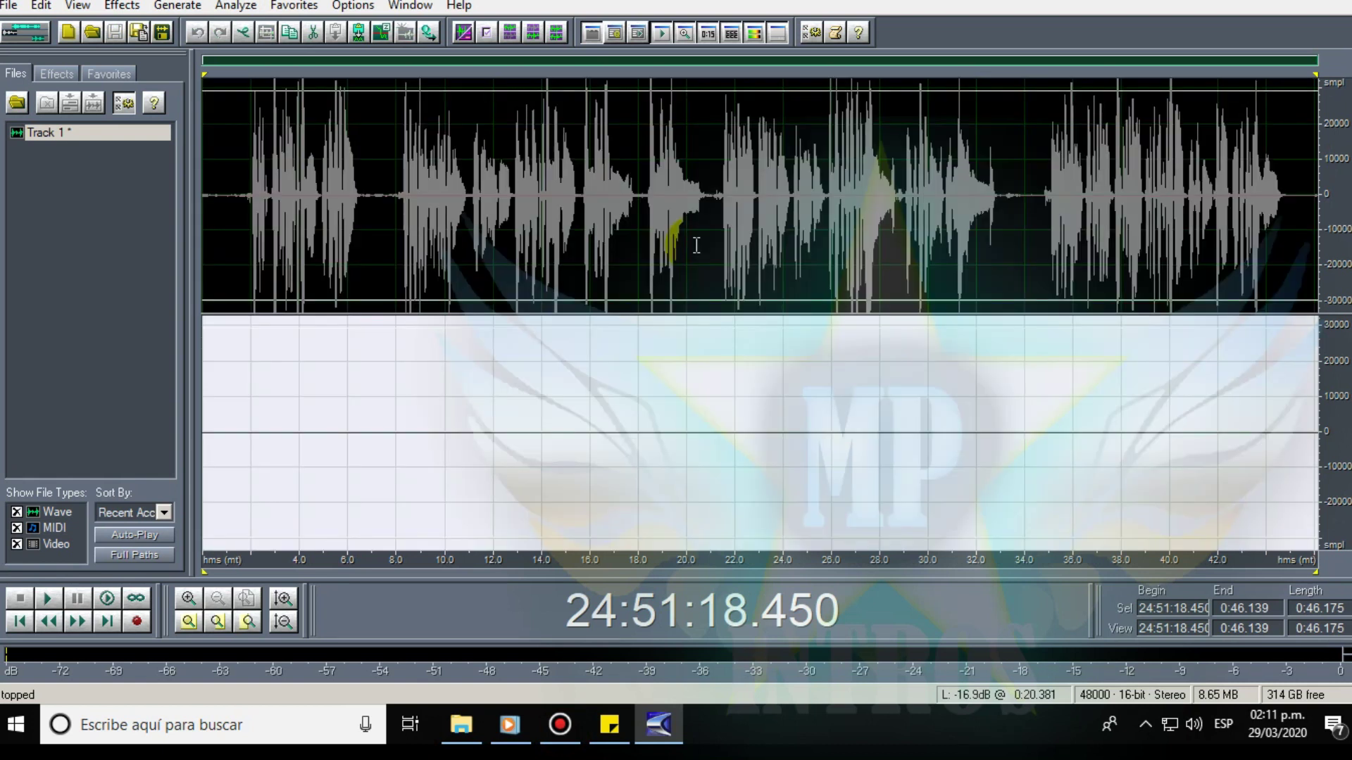
pyautogui.hotkey('ctrl', 'c')
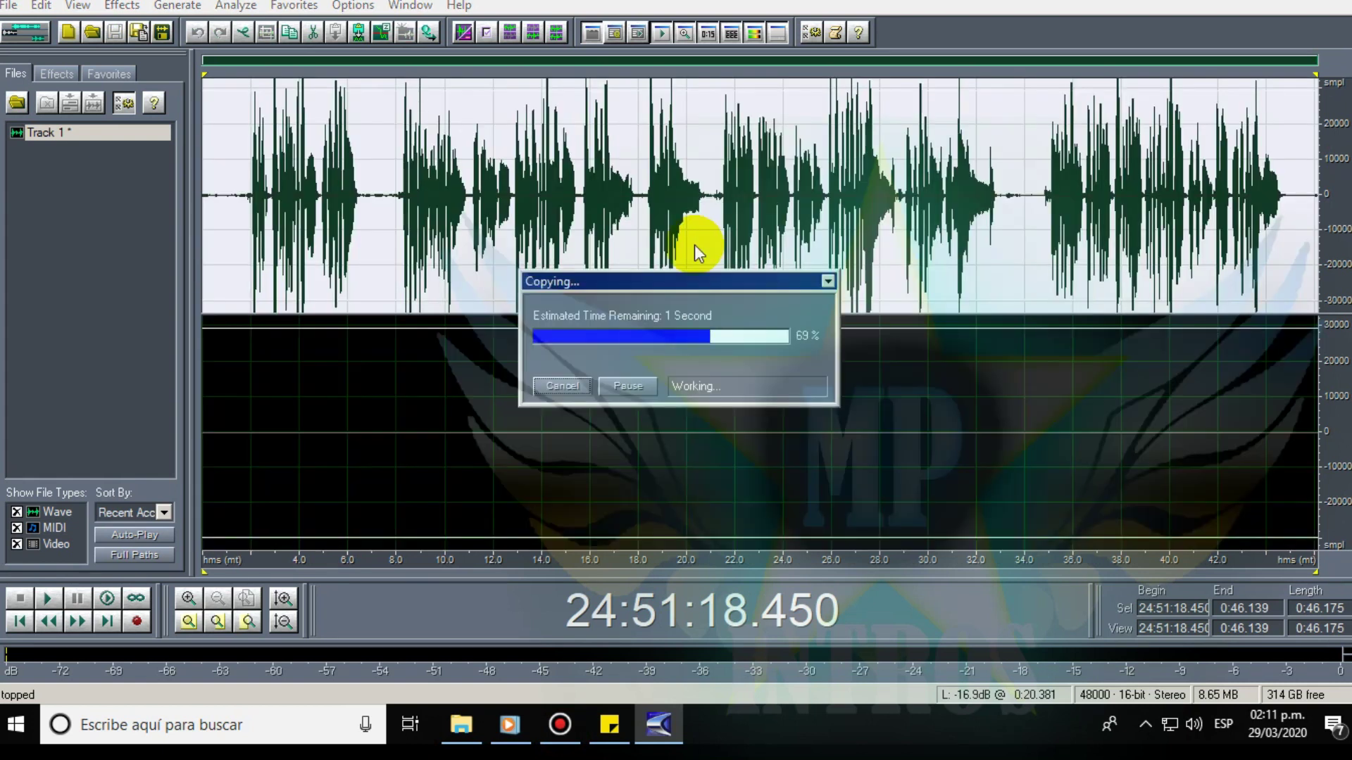
pyautogui.hotkey('ctrl', 'v')
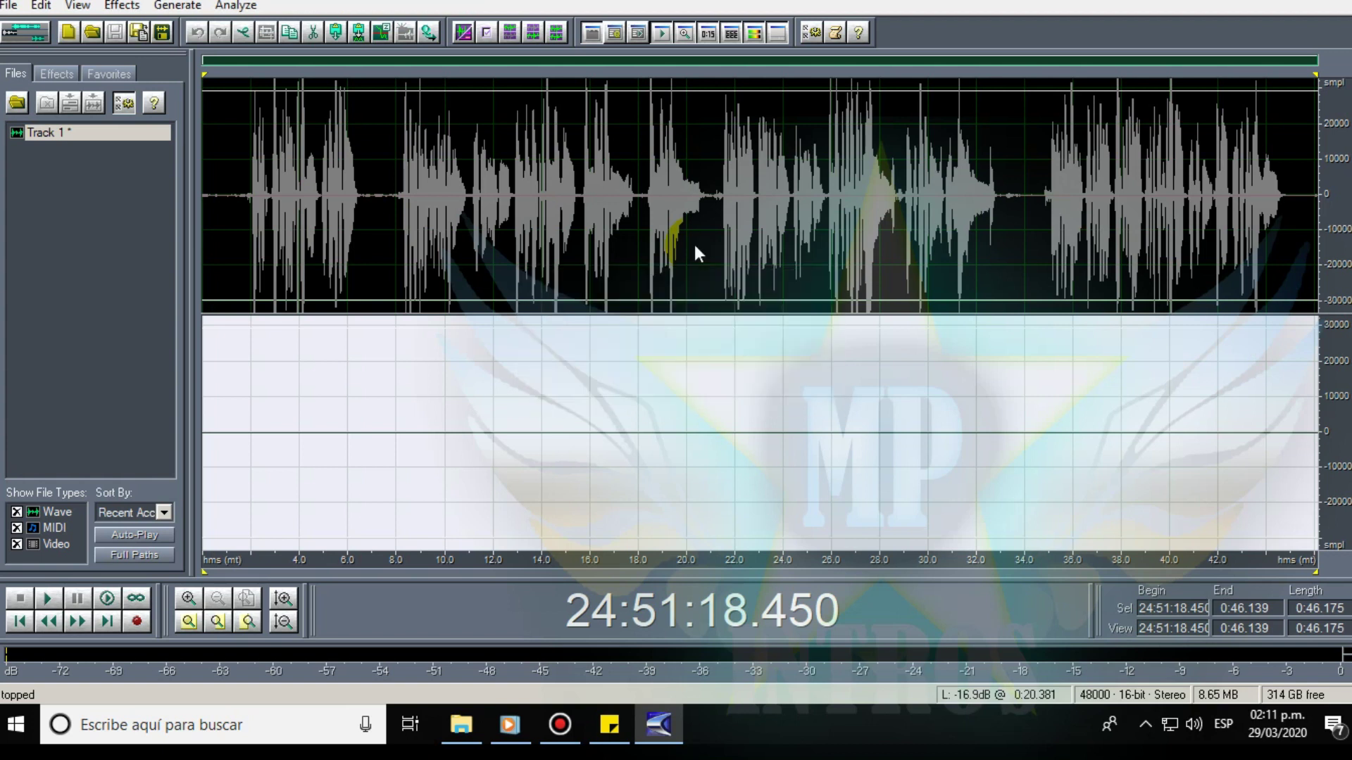
pyautogui.click(694, 244)
# Silence the background noise before the first phrase, from the start to about 2.02 seconds, in both channels.
pyautogui.click(228, 218)
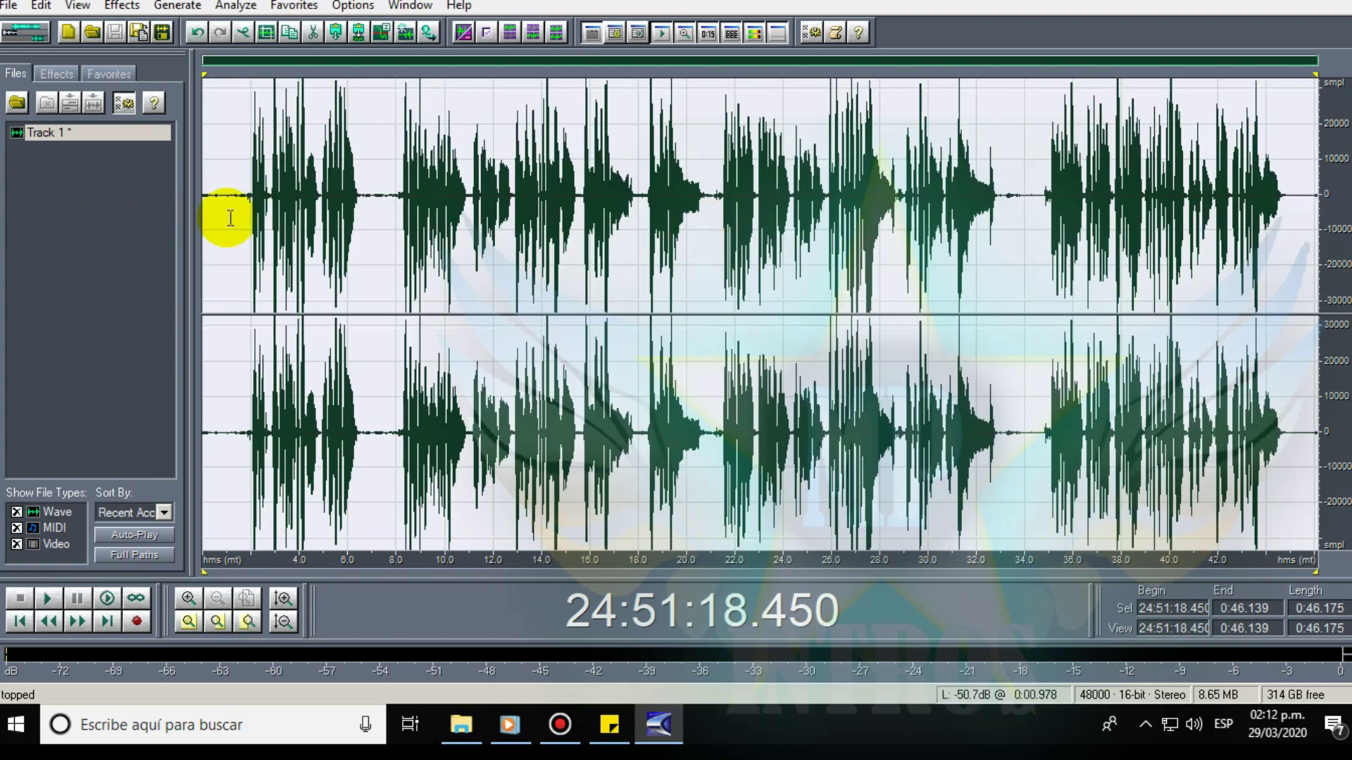
pyautogui.scroll(5, 228, 218)
pyautogui.moveTo(278, 199); pyautogui.dragTo(4, 288)
pyautogui.rightClick(337, 190)
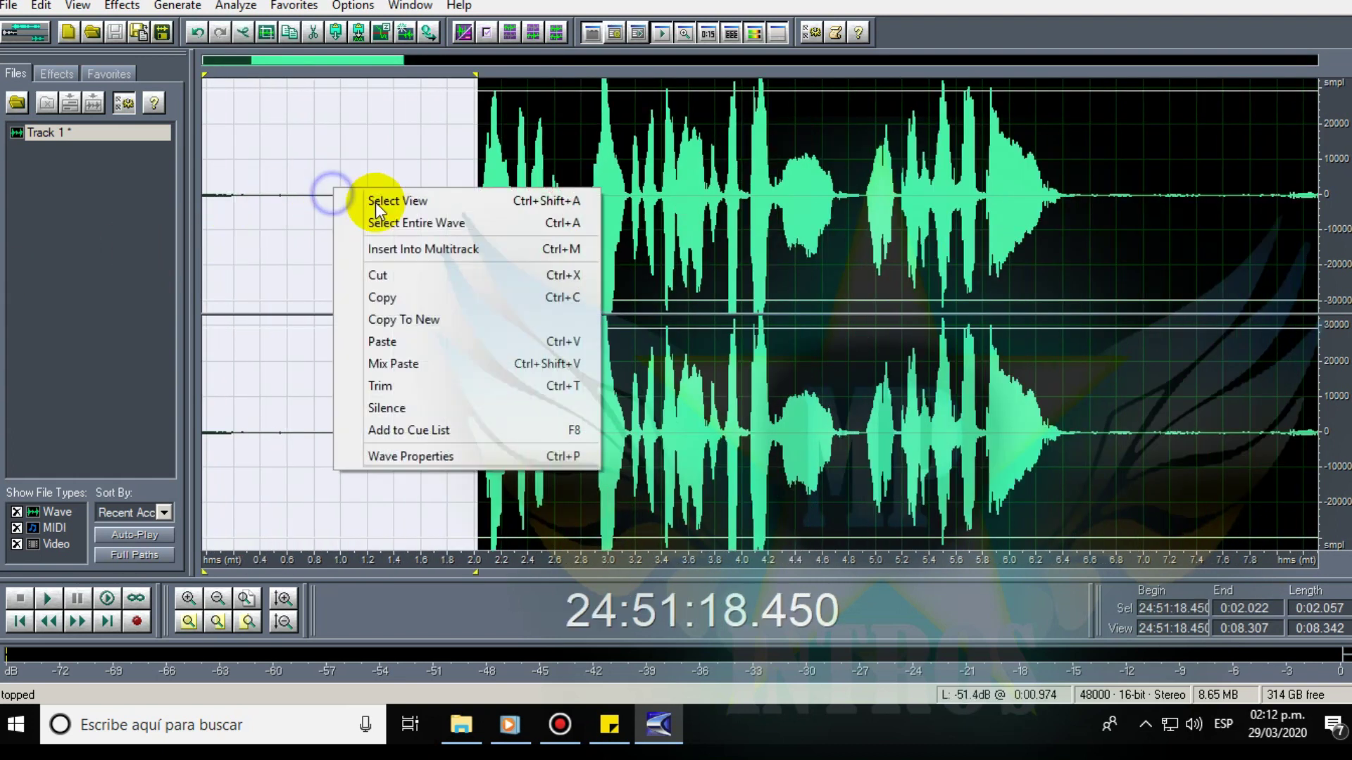
pyautogui.click(409, 409)
# Silence the noise in the pause between the first and second phrases, from about 6.40 to 8.28 seconds.
pyautogui.moveTo(386, 70); pyautogui.dragTo(492, 65)
pyautogui.moveTo(793, 186); pyautogui.dragTo(546, 254)
pyautogui.rightClick(595, 226)
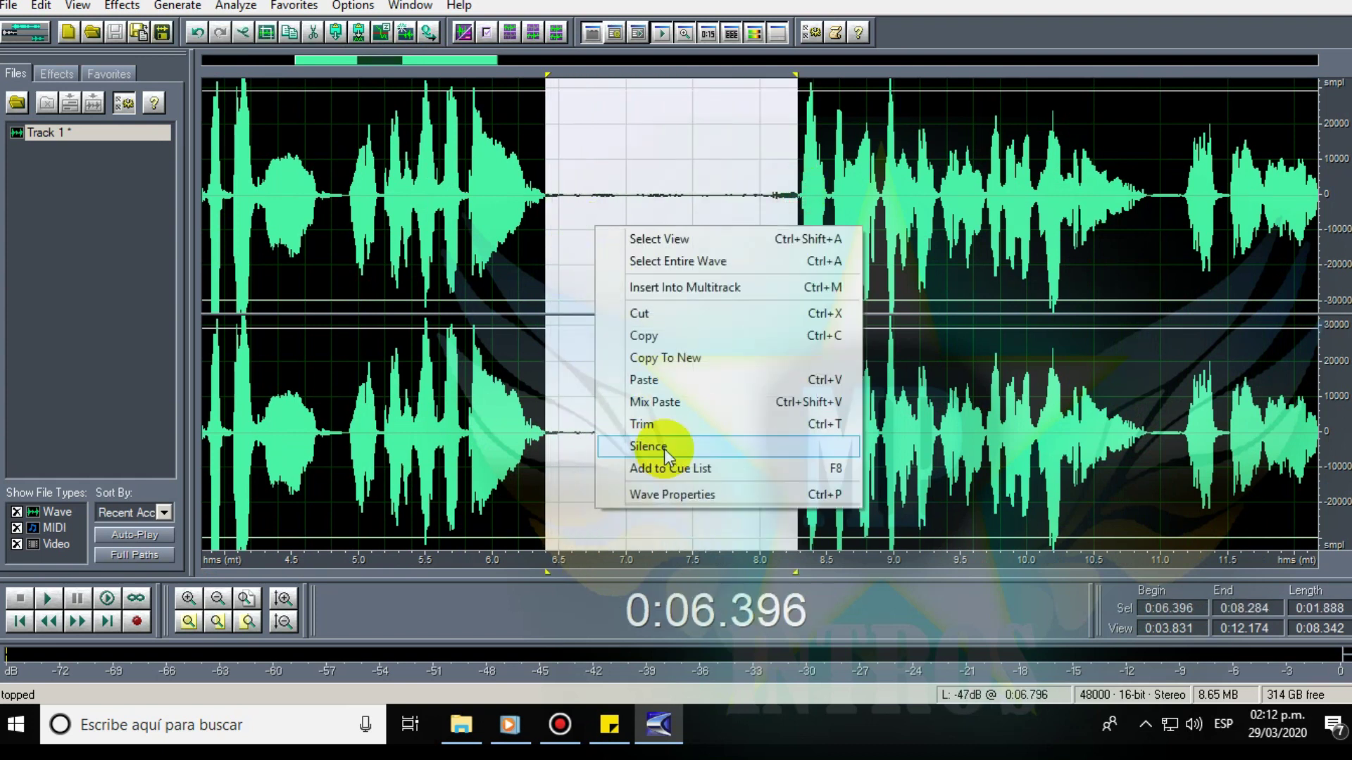
pyautogui.click(677, 442)
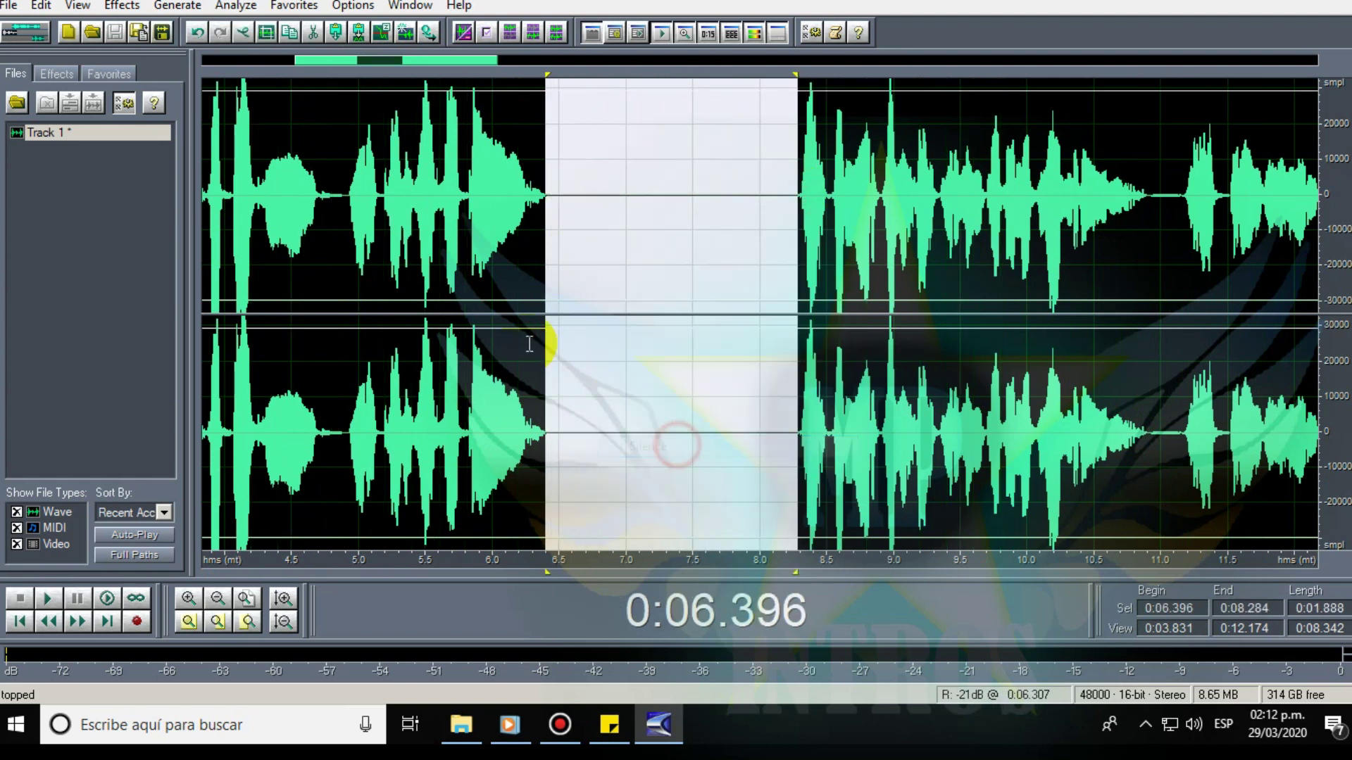
# Delete about 1.8 seconds of silence at the very beginning of the narration.
pyautogui.click(530, 343)
pyautogui.scroll(-3, 529, 343)
pyautogui.scroll(-1, 530, 344)
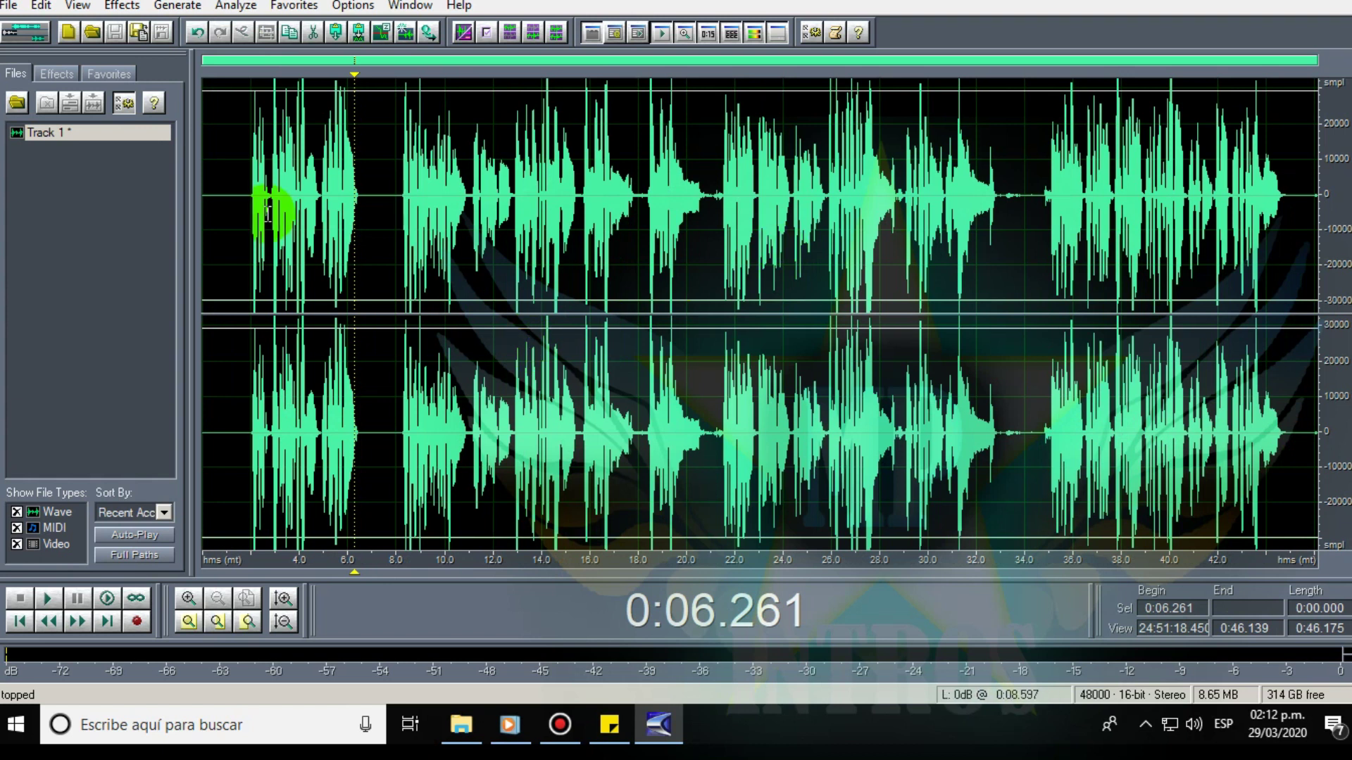
pyautogui.moveTo(250, 220); pyautogui.dragTo(9, 356)
pyautogui.press('Delete')
# Apply Dynamics Processing with the Classic SoftKnee preset to the entire narration.
pyautogui.doubleClick(646, 373)
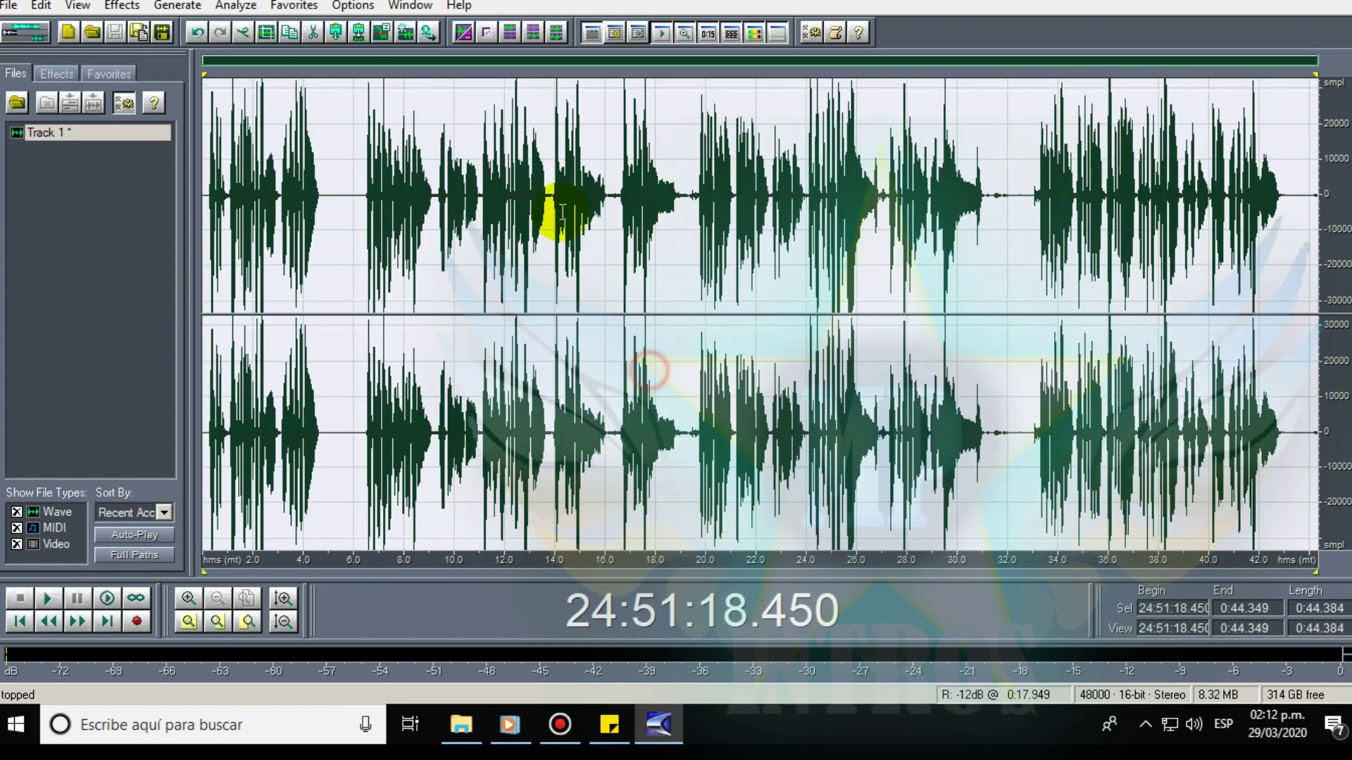
pyautogui.click(122, 5)
pyautogui.moveTo(200, 98)
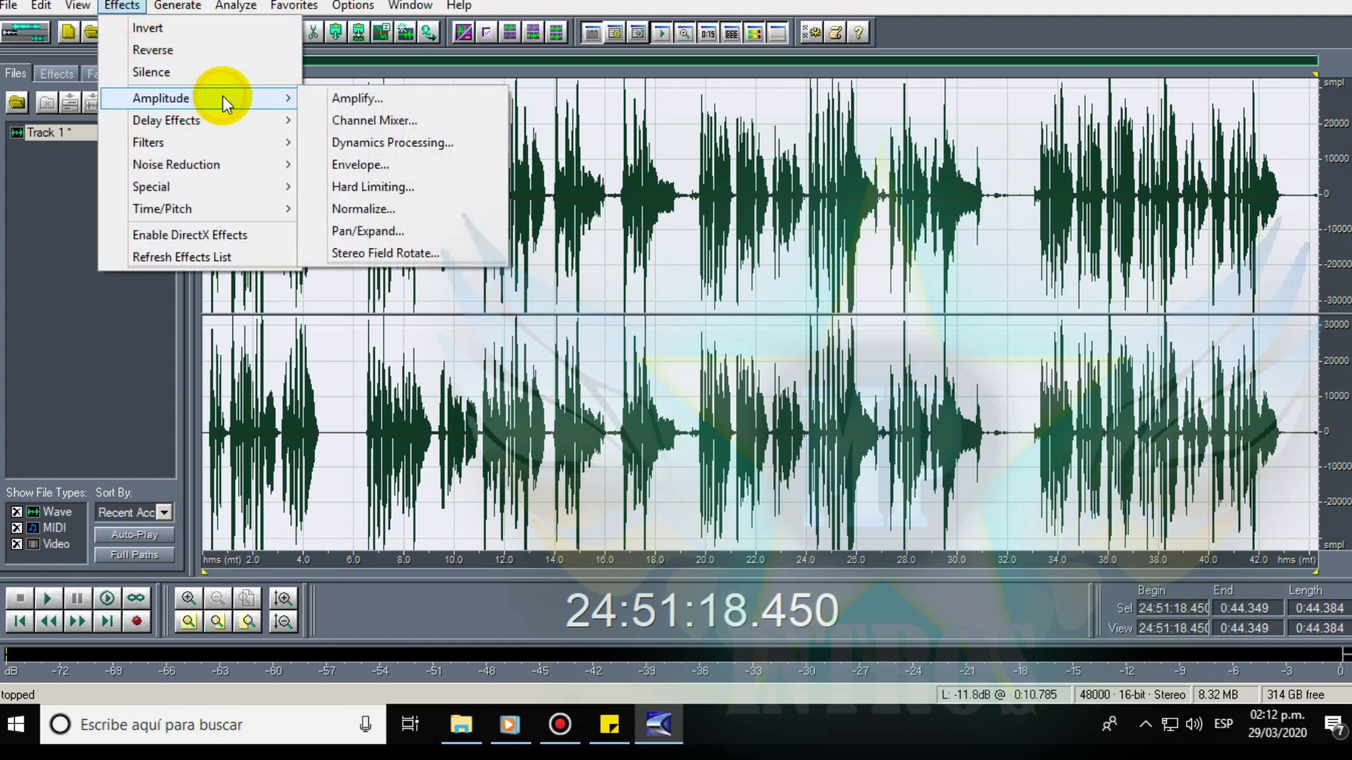
pyautogui.click(436, 153)
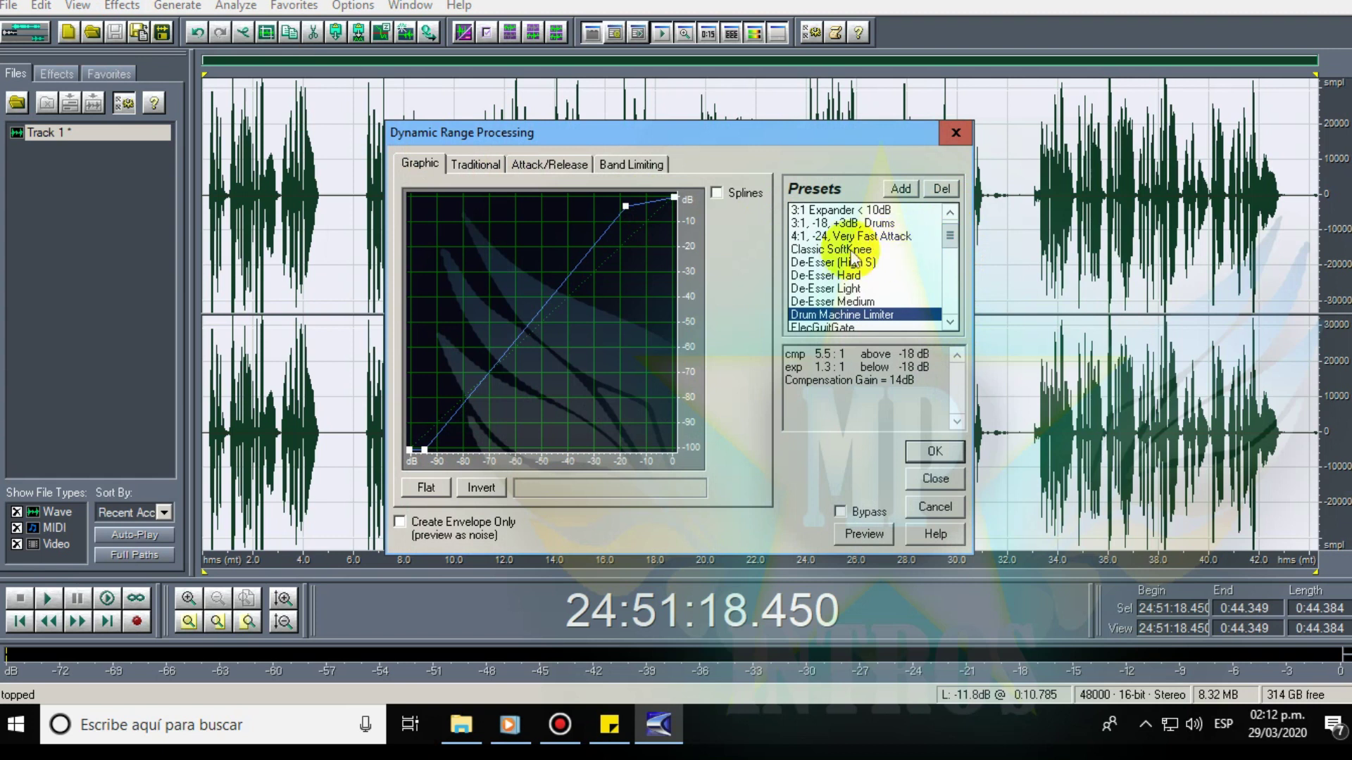
pyautogui.click(829, 249)
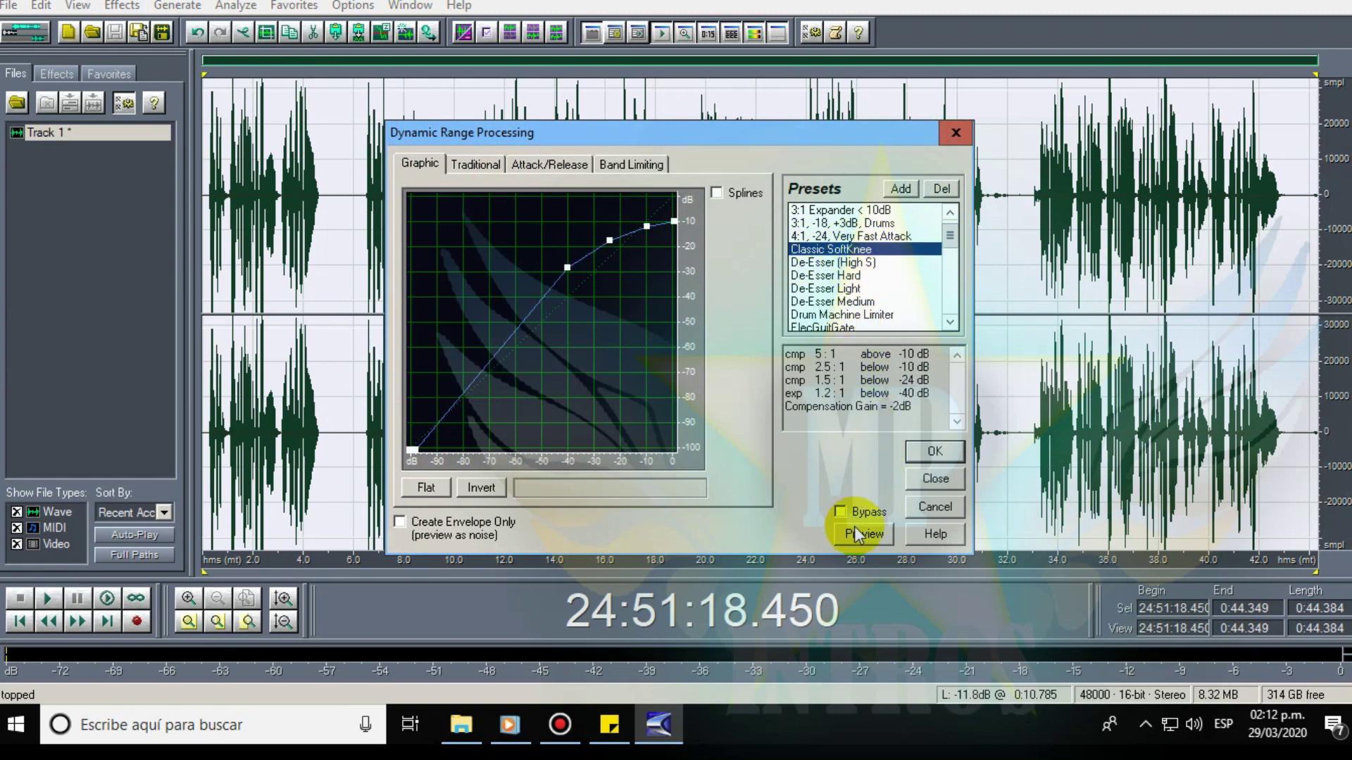
pyautogui.click(940, 454)
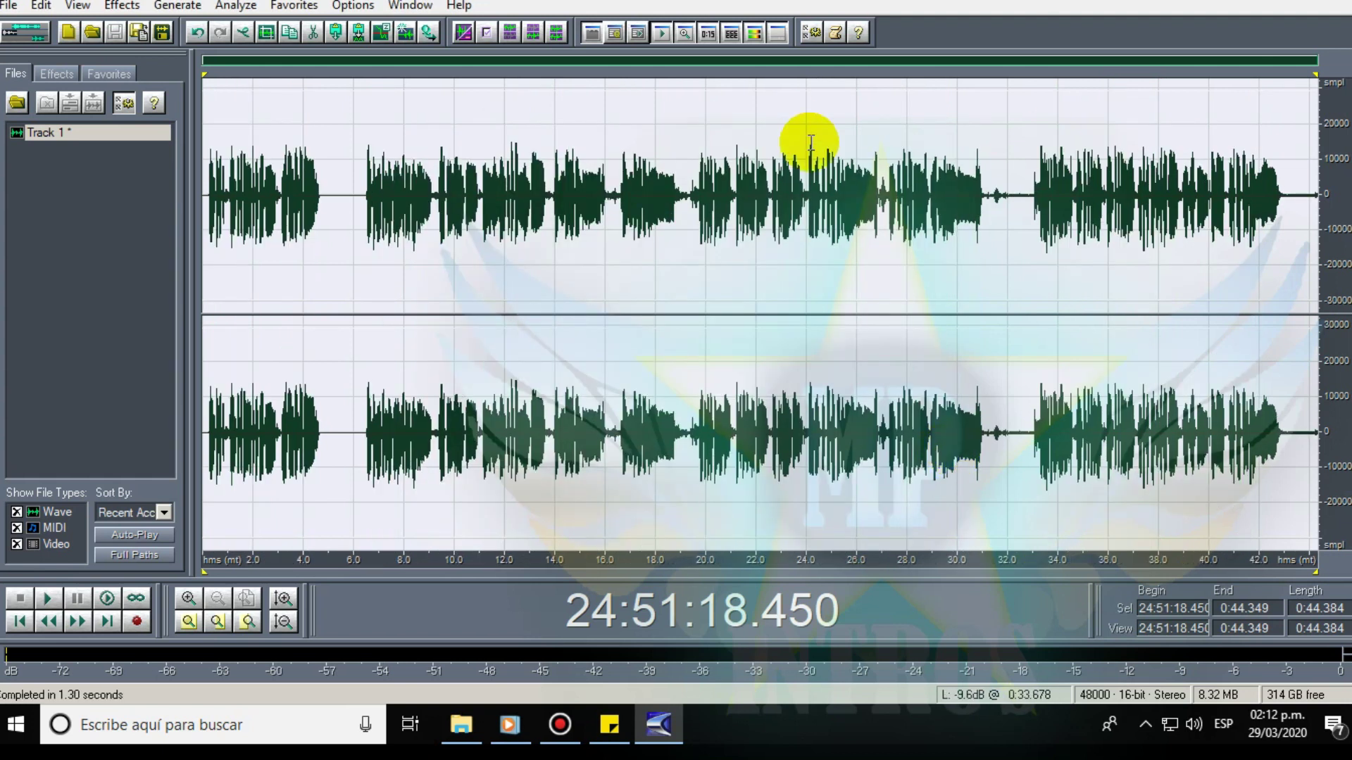
# Play the compressed narration from about 17.6 seconds and again from the start of the second phrase to check the sound.
pyautogui.click(645, 326)
pyautogui.press('space')
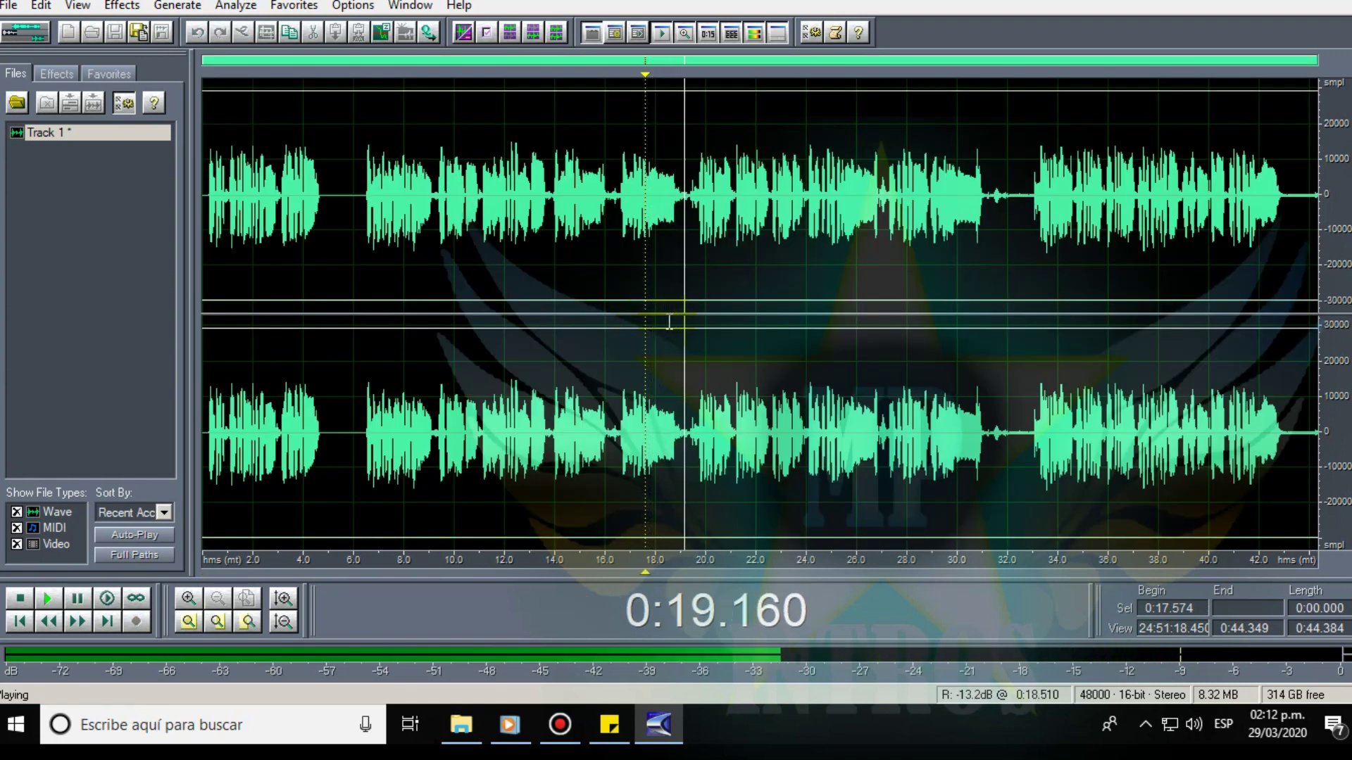
pyautogui.press('space')
pyautogui.doubleClick(665, 316)
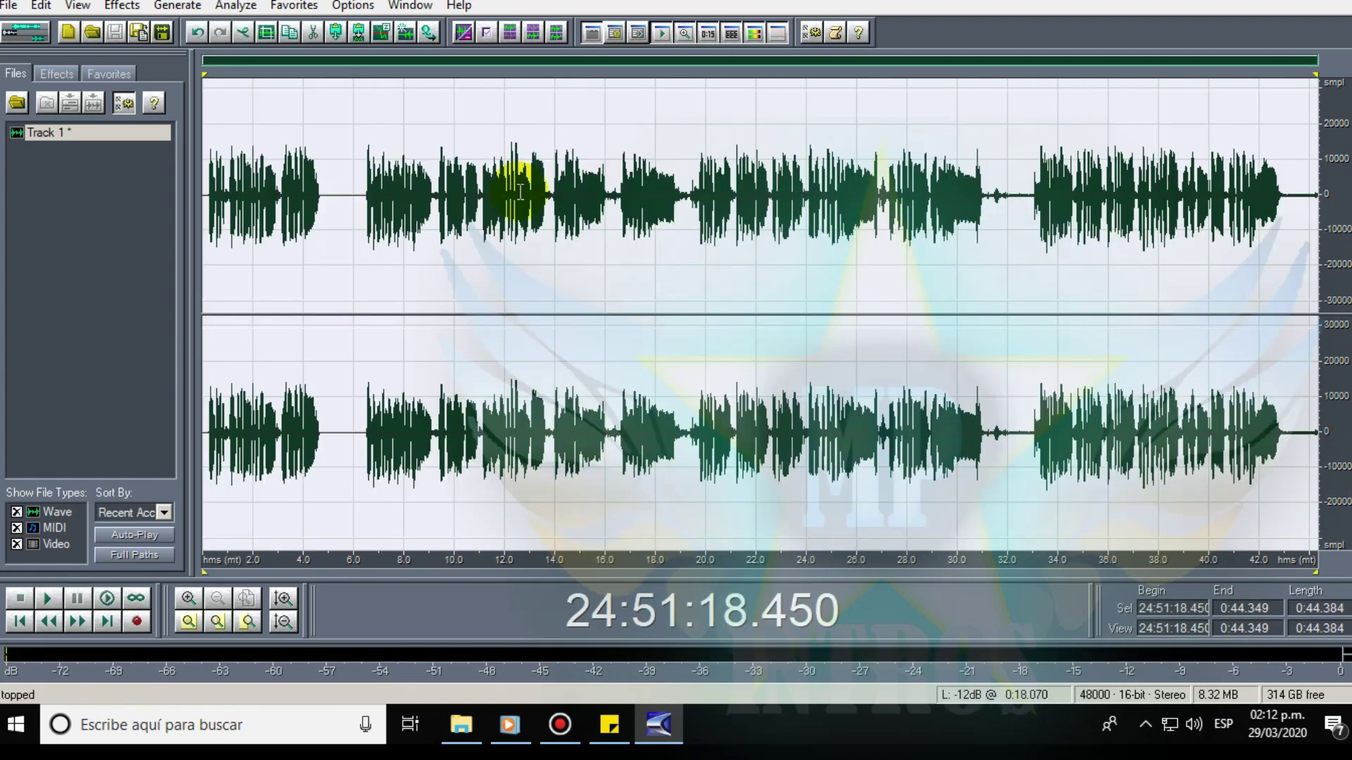
pyautogui.click(365, 202)
pyautogui.press('space')
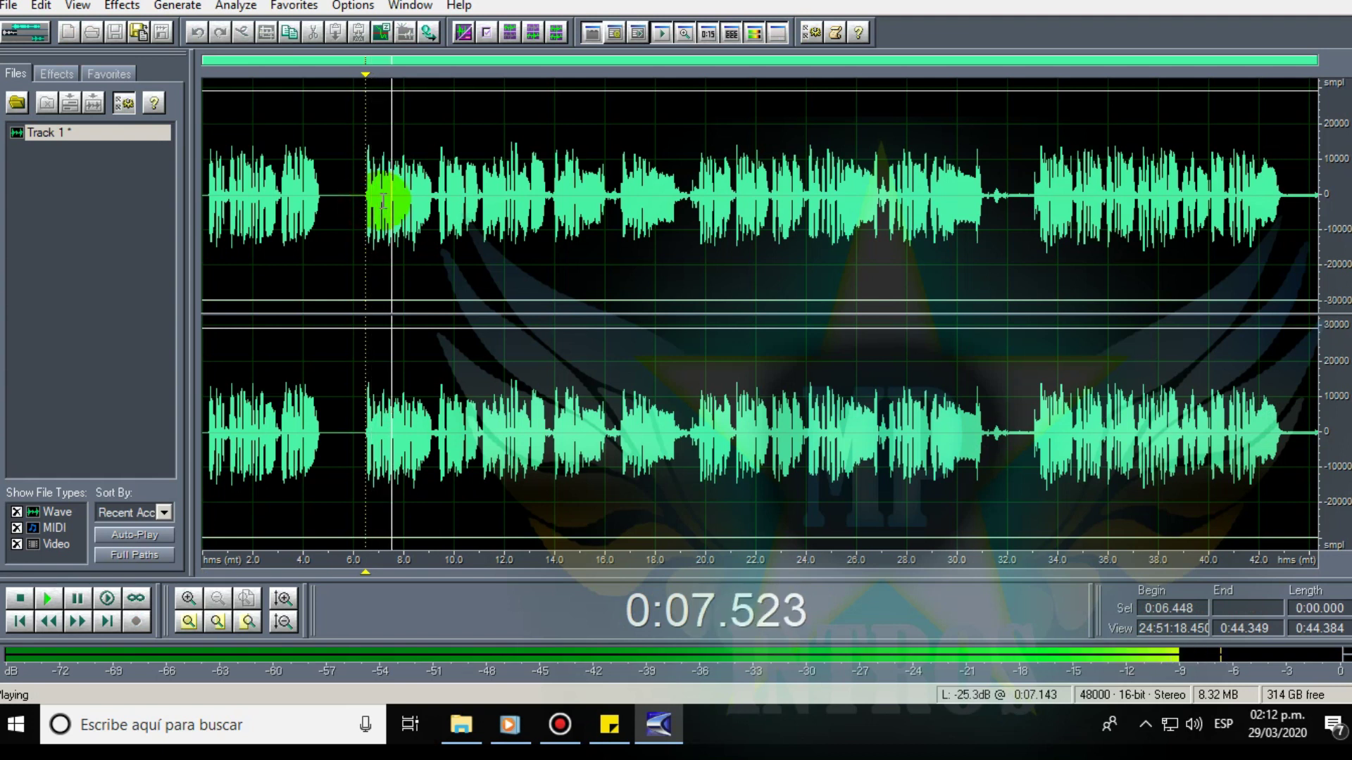
# Stop playback, select the entire narration and undo the Classic SoftKnee dynamics processing.
pyautogui.click(467, 202)
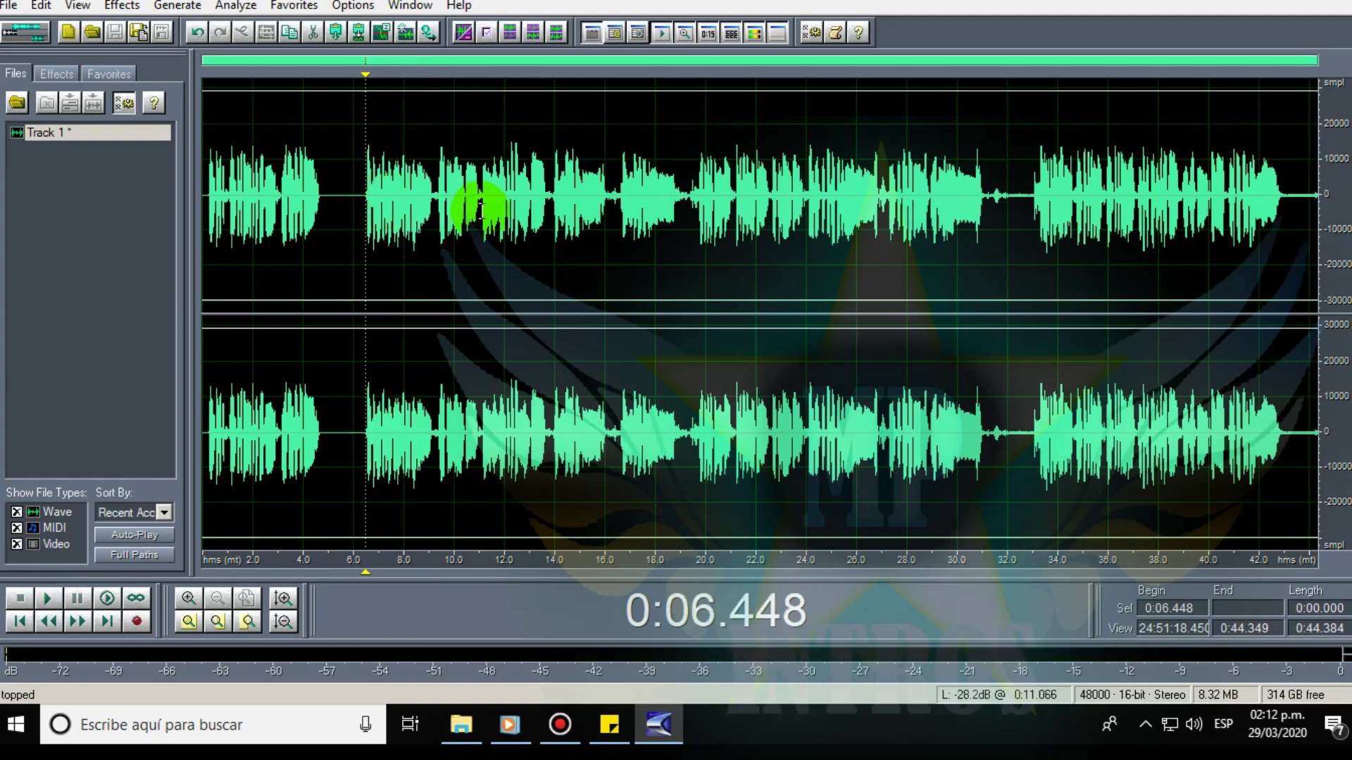
pyautogui.doubleClick(640, 156)
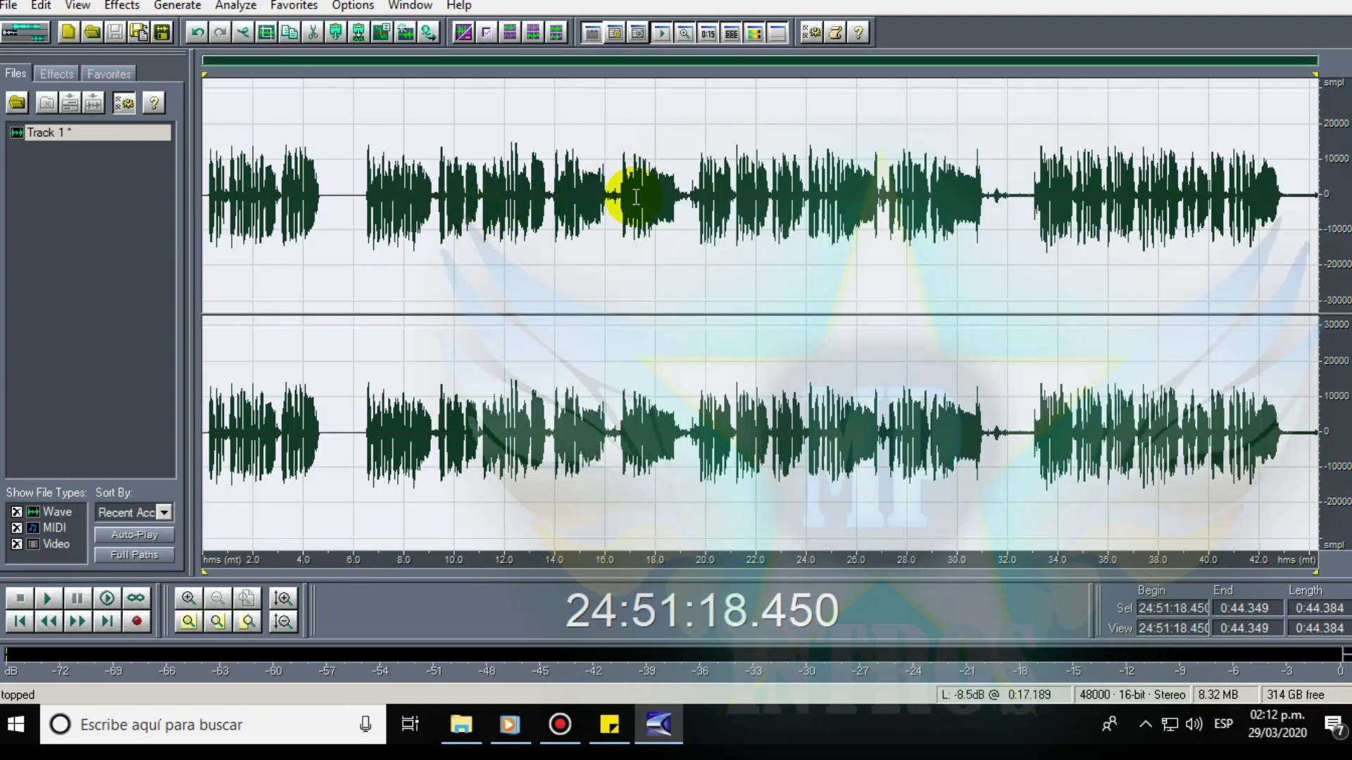
pyautogui.hotkey('ctrl', 'z')
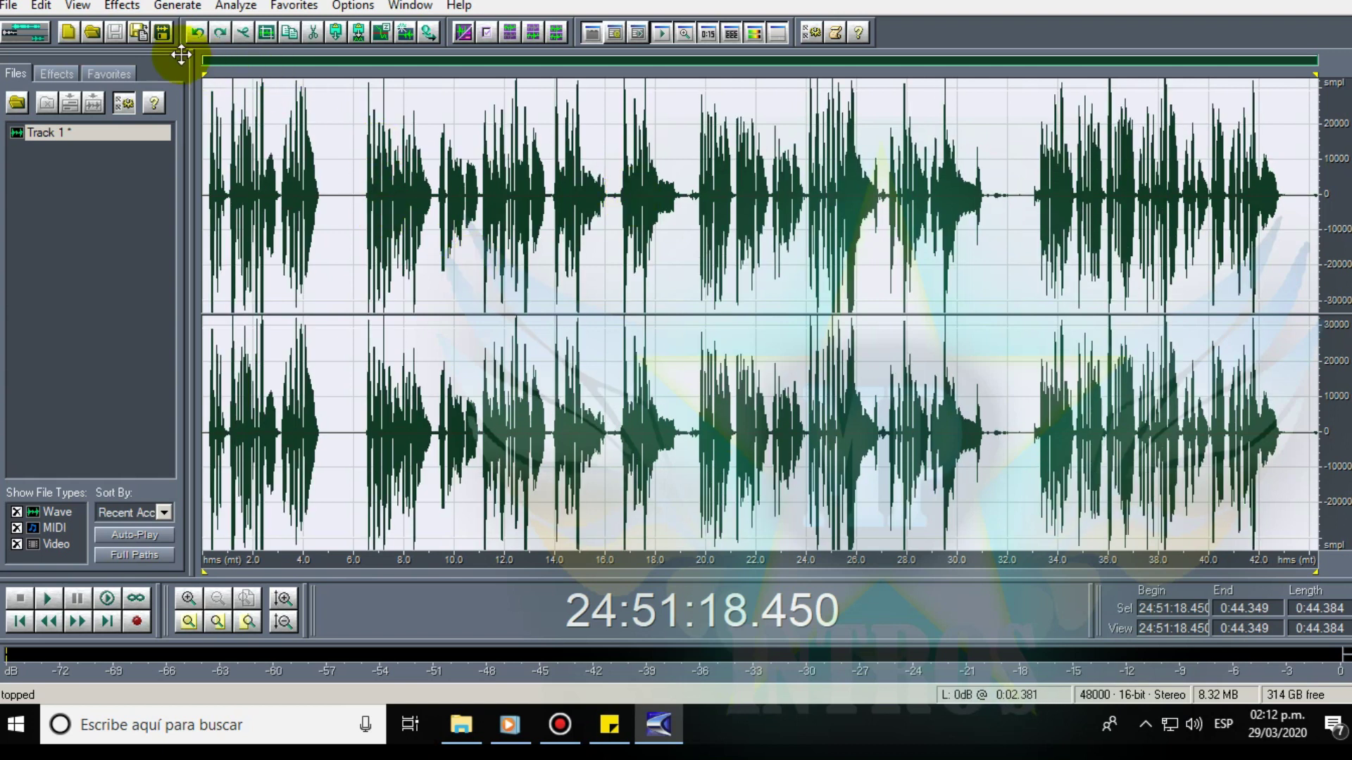
# Apply Dynamics Processing with the Drum Machine Limiter preset to the entire narration.
pyautogui.click(134, 8)
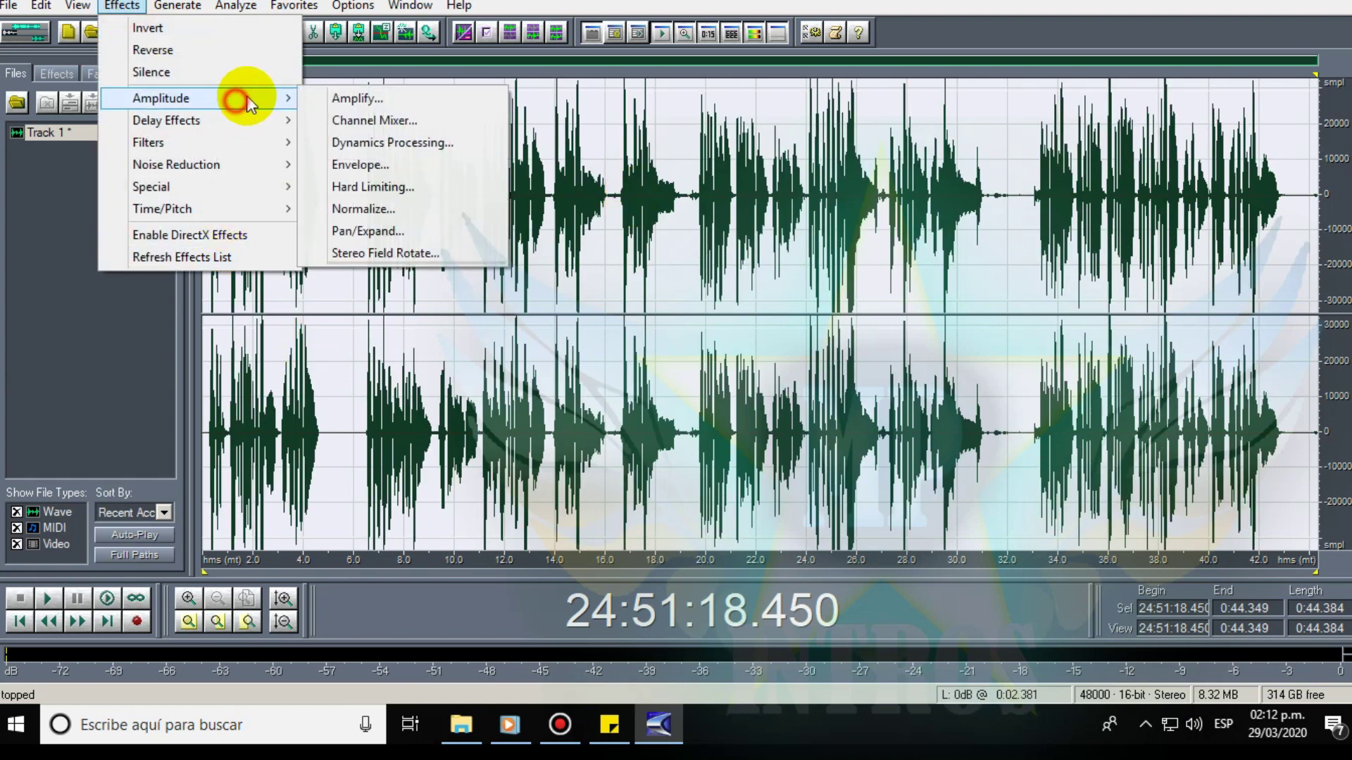
pyautogui.click(412, 145)
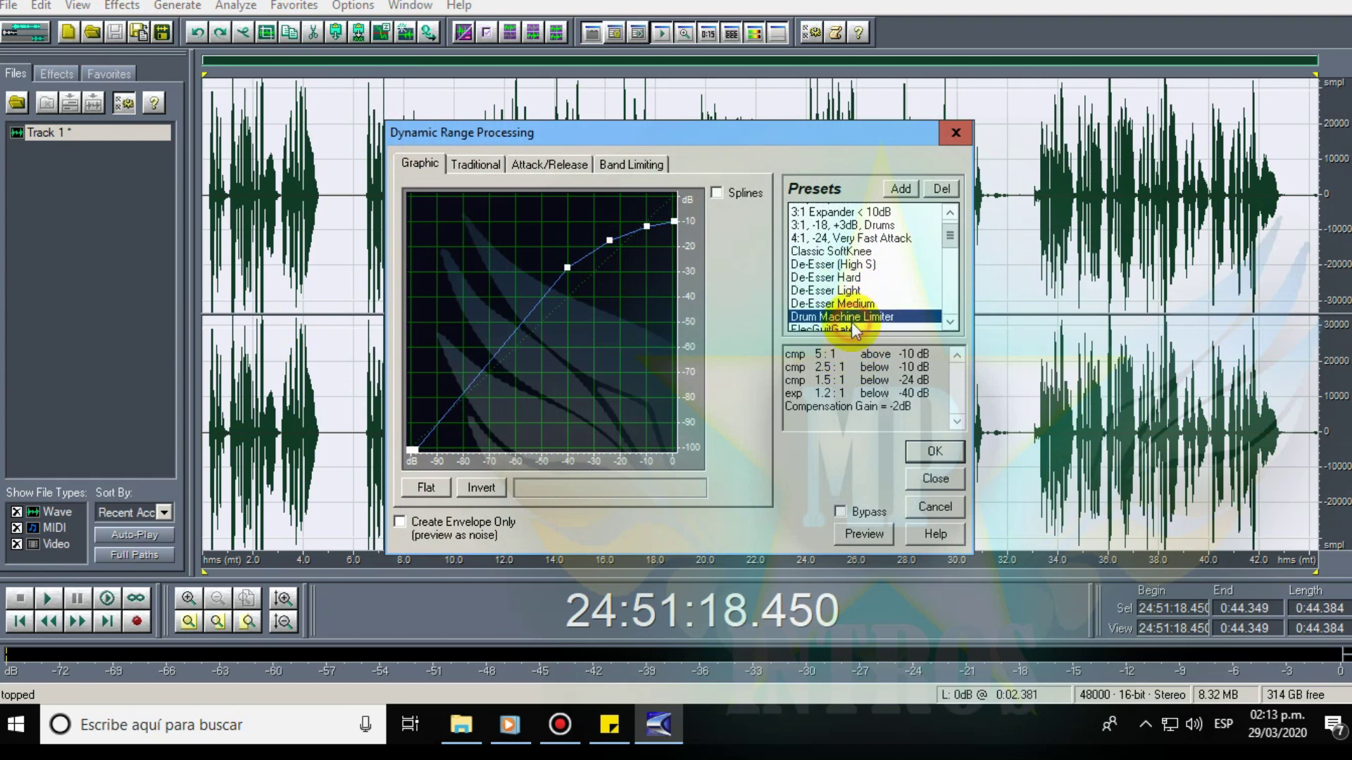
pyautogui.click(854, 327)
pyautogui.click(845, 223)
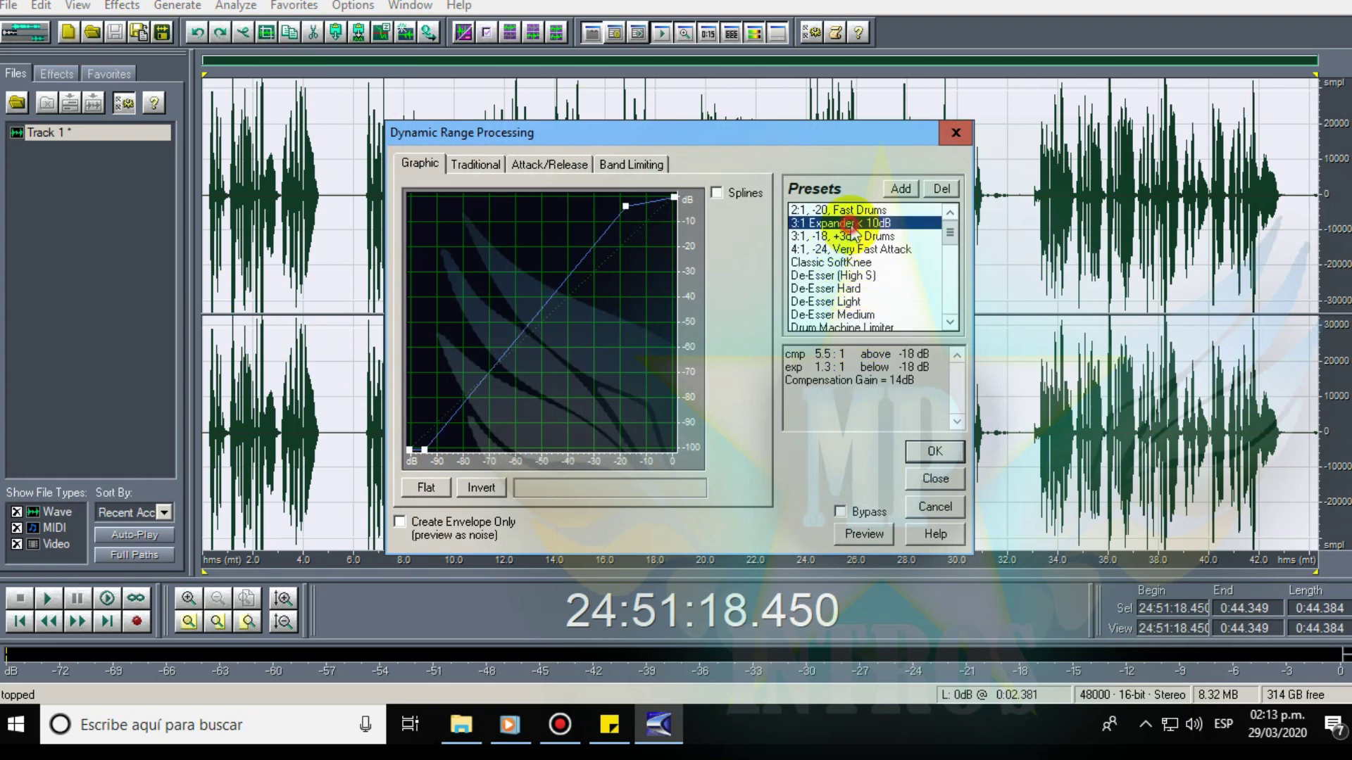
pyautogui.scroll(-1, 875, 278)
pyautogui.scroll(-2, 875, 278)
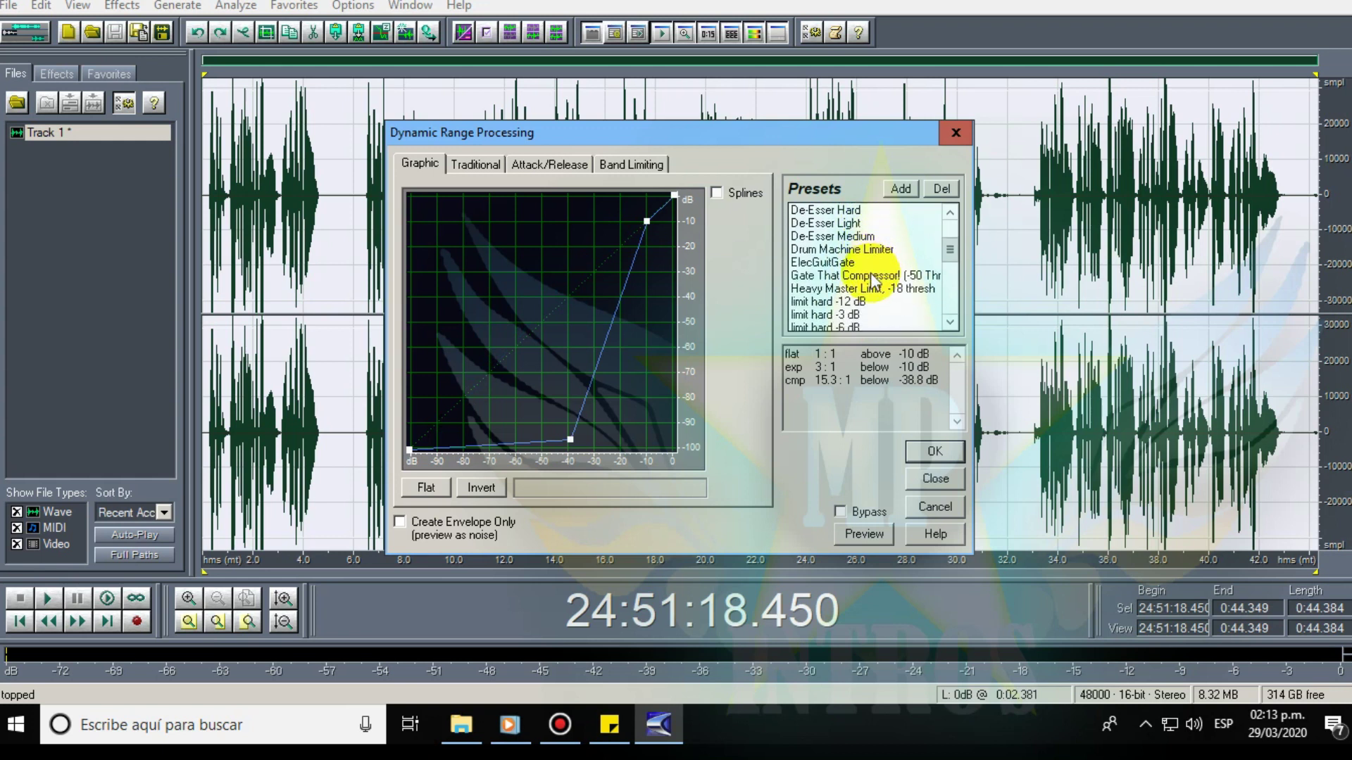
pyautogui.scroll(-5, 873, 285)
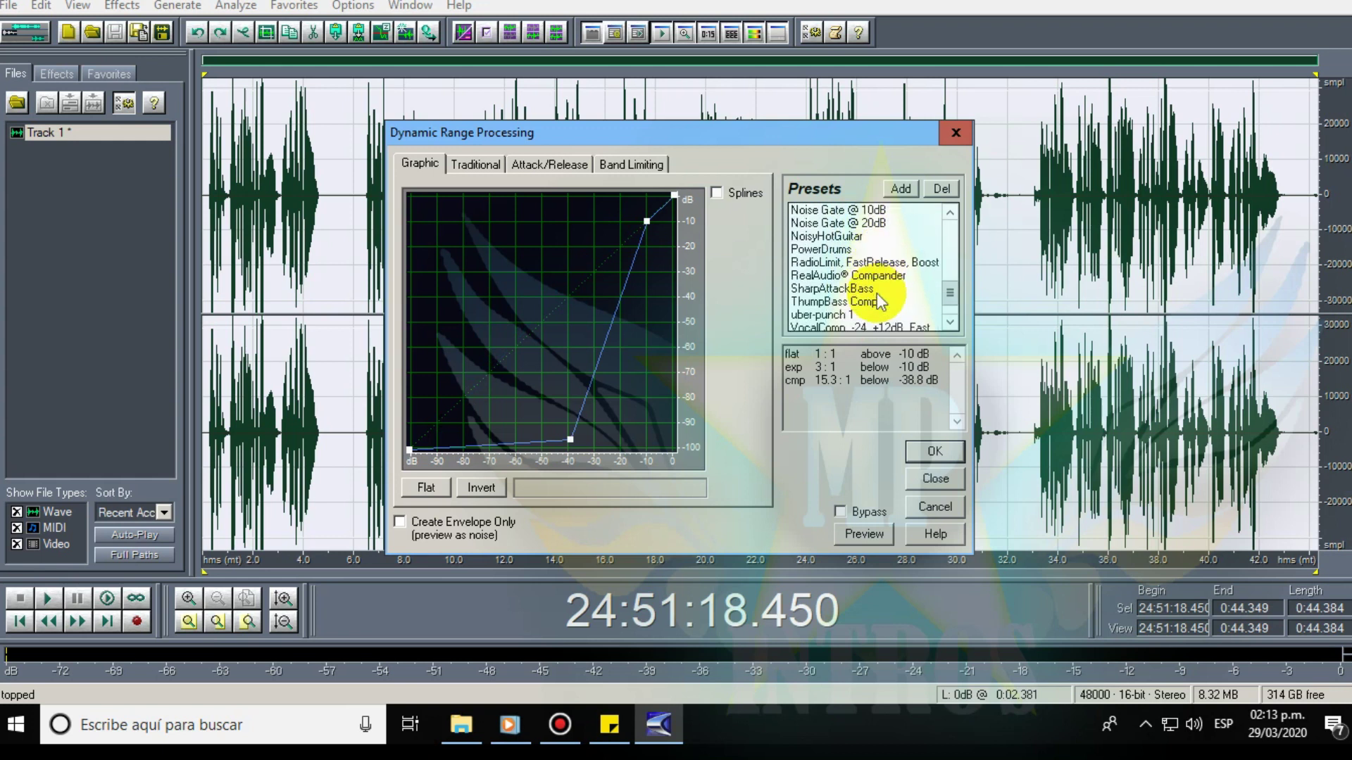
pyautogui.scroll(-1, 877, 293)
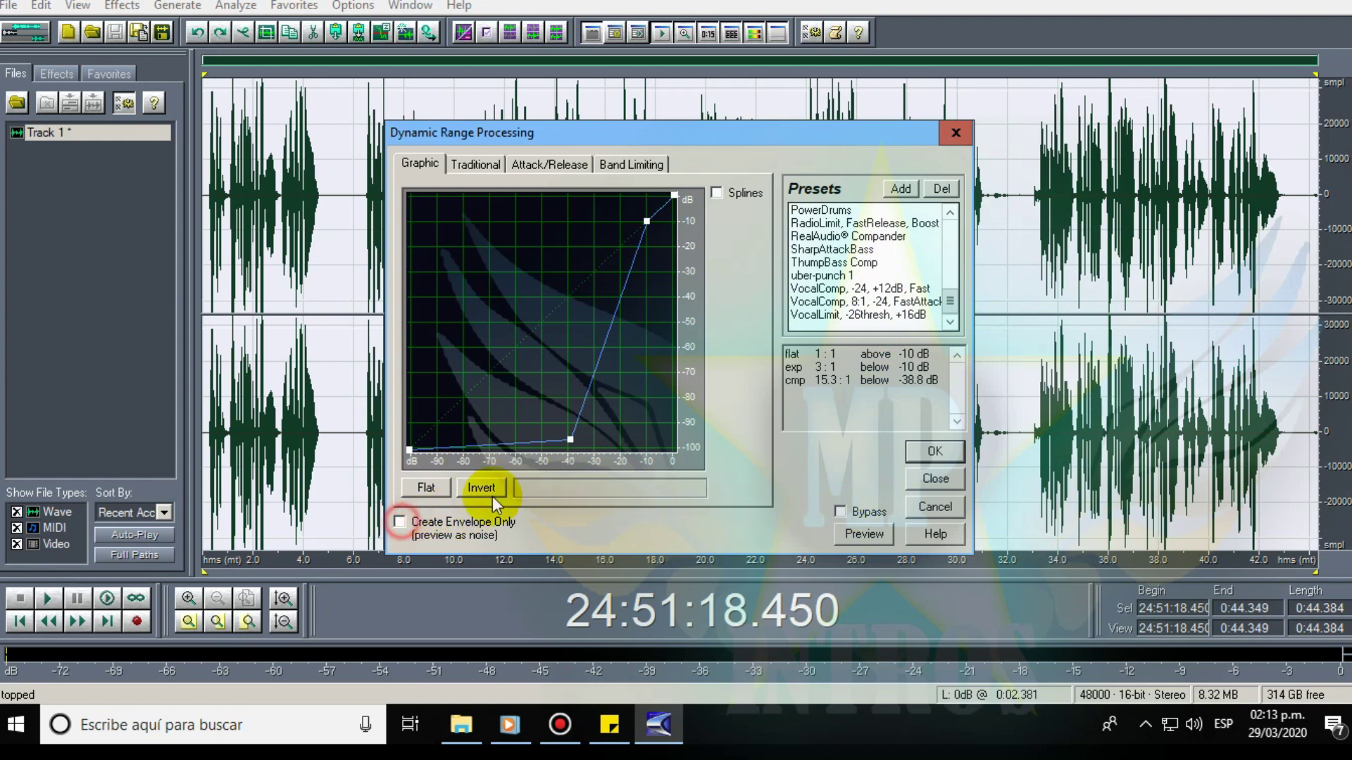
pyautogui.scroll(10, 871, 276)
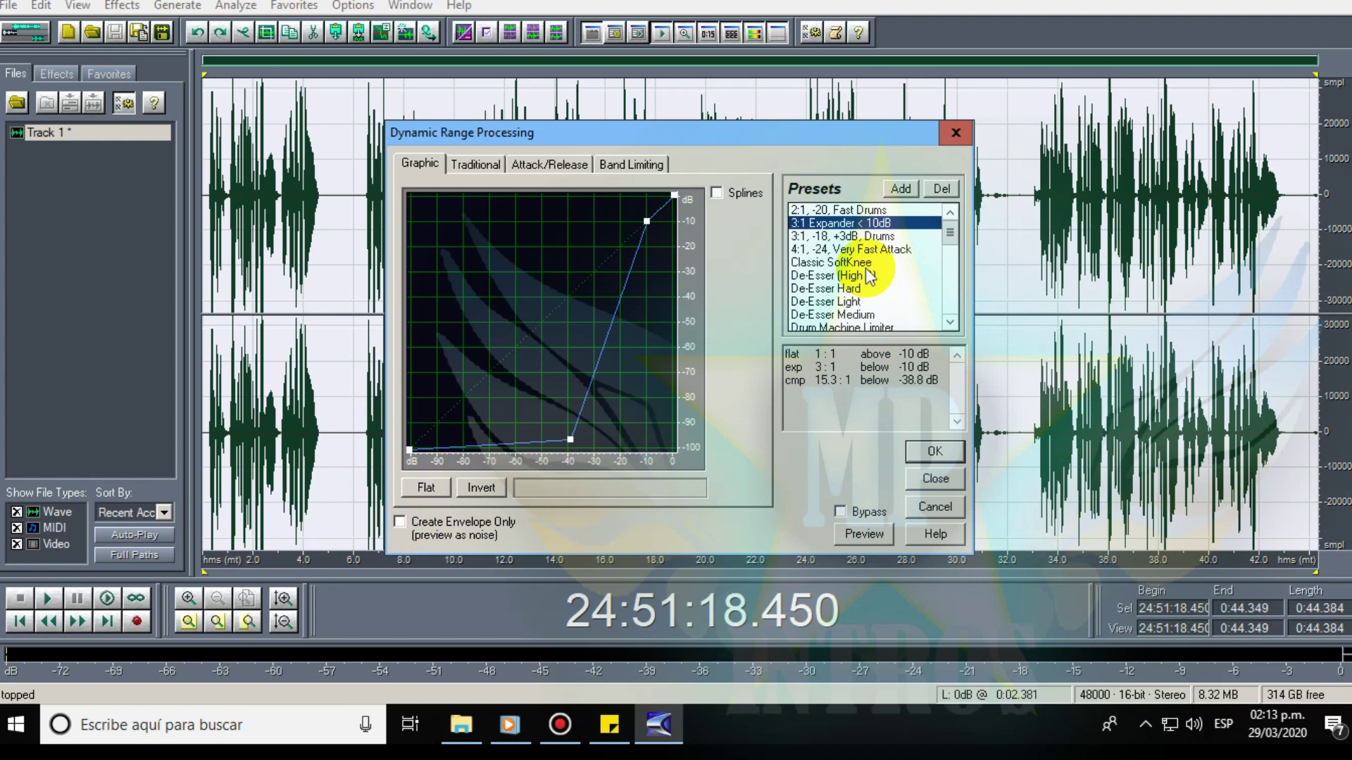
pyautogui.scroll(-1, 880, 296)
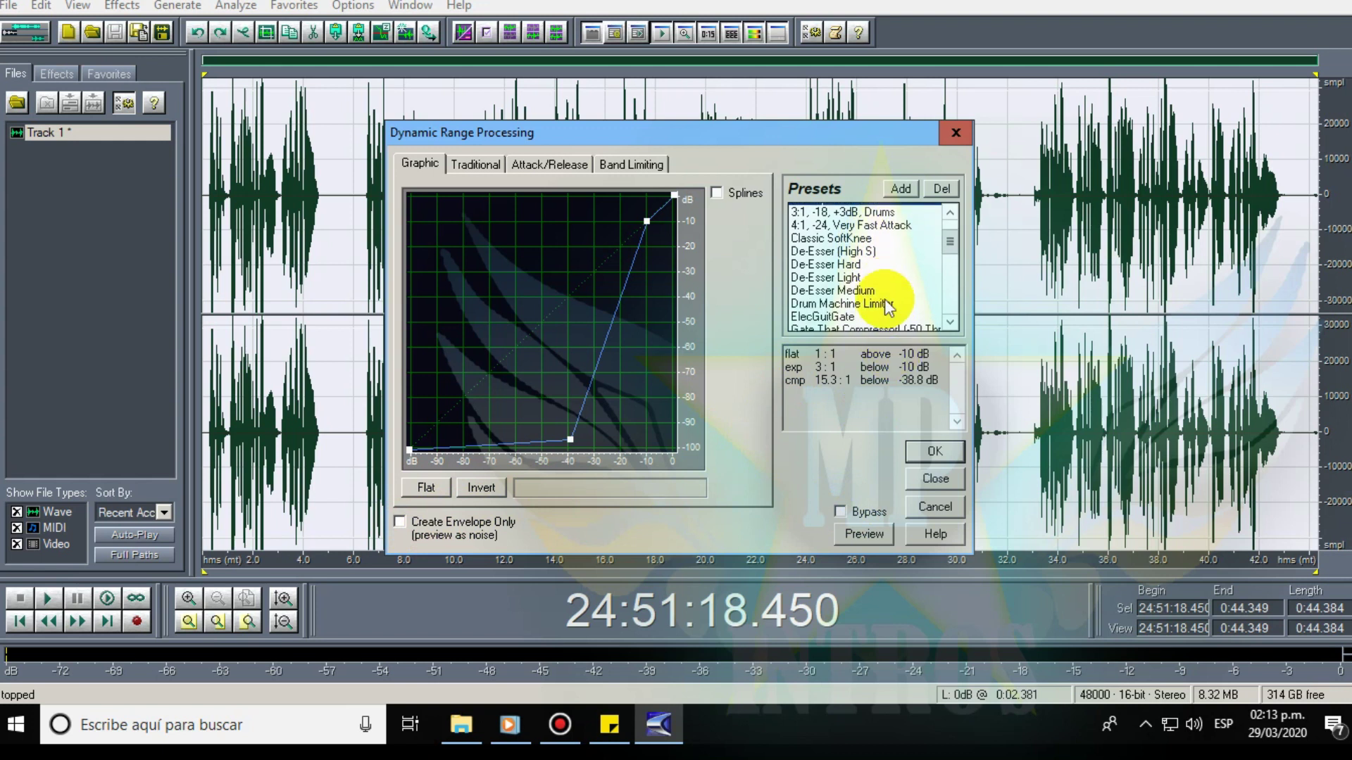
pyautogui.click(882, 290)
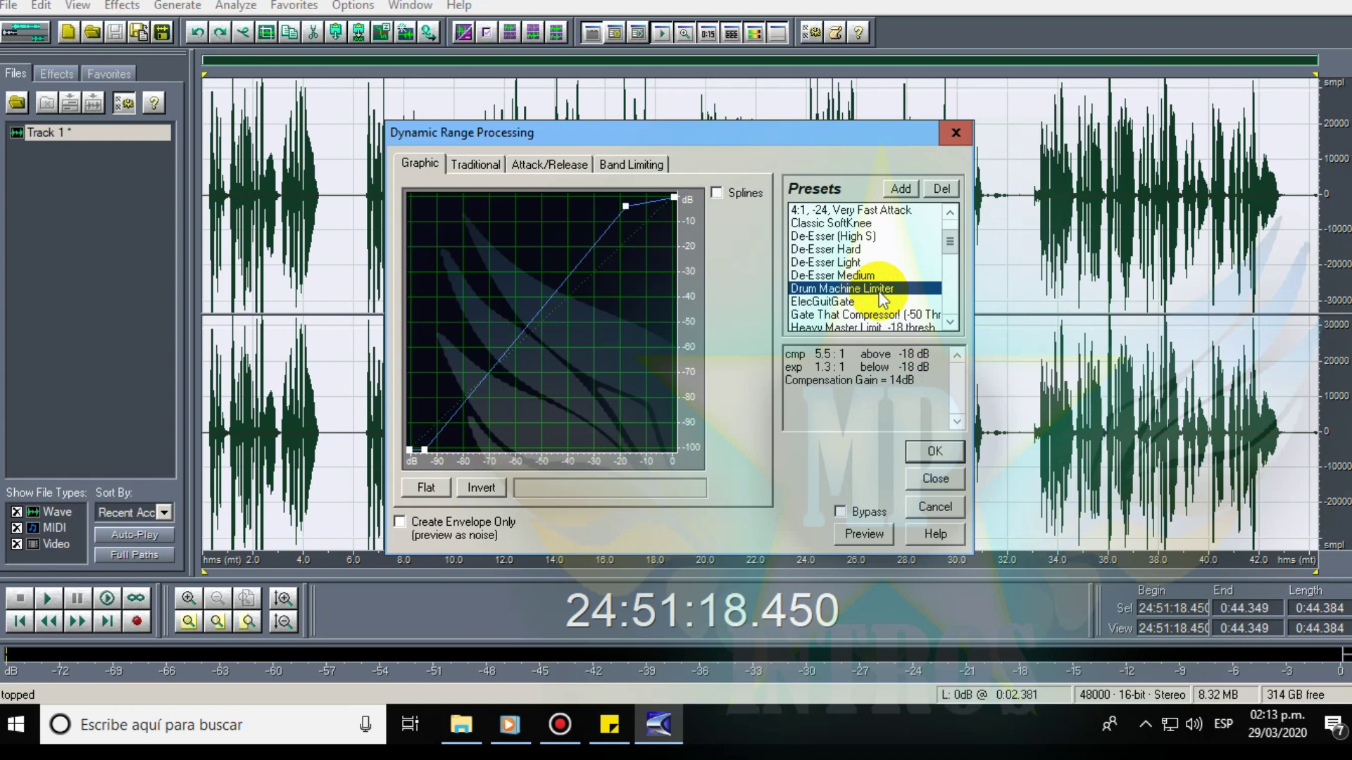
pyautogui.click(934, 454)
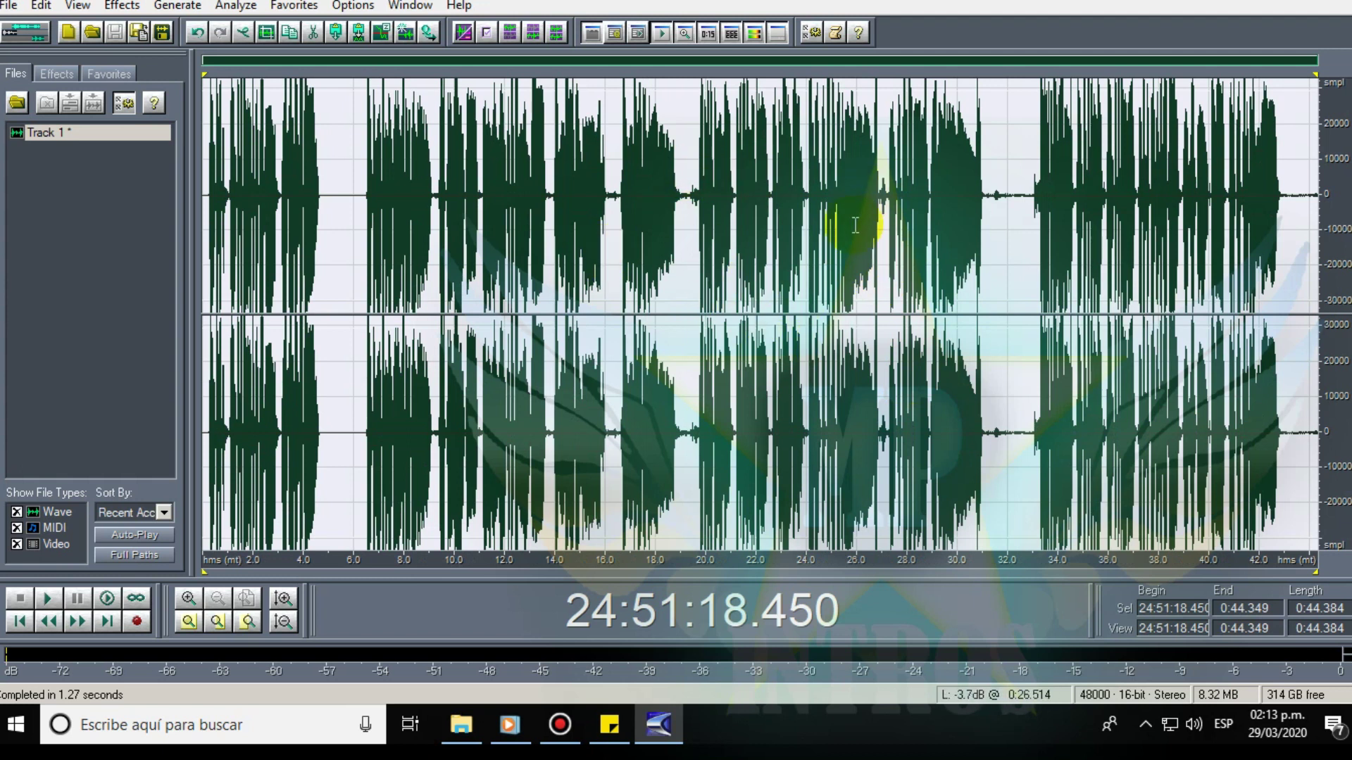
# Switch to the multitrack view and trim the leading silence of the narration clip on track 1 to about 2.0 seconds.
pyautogui.click(26, 31)
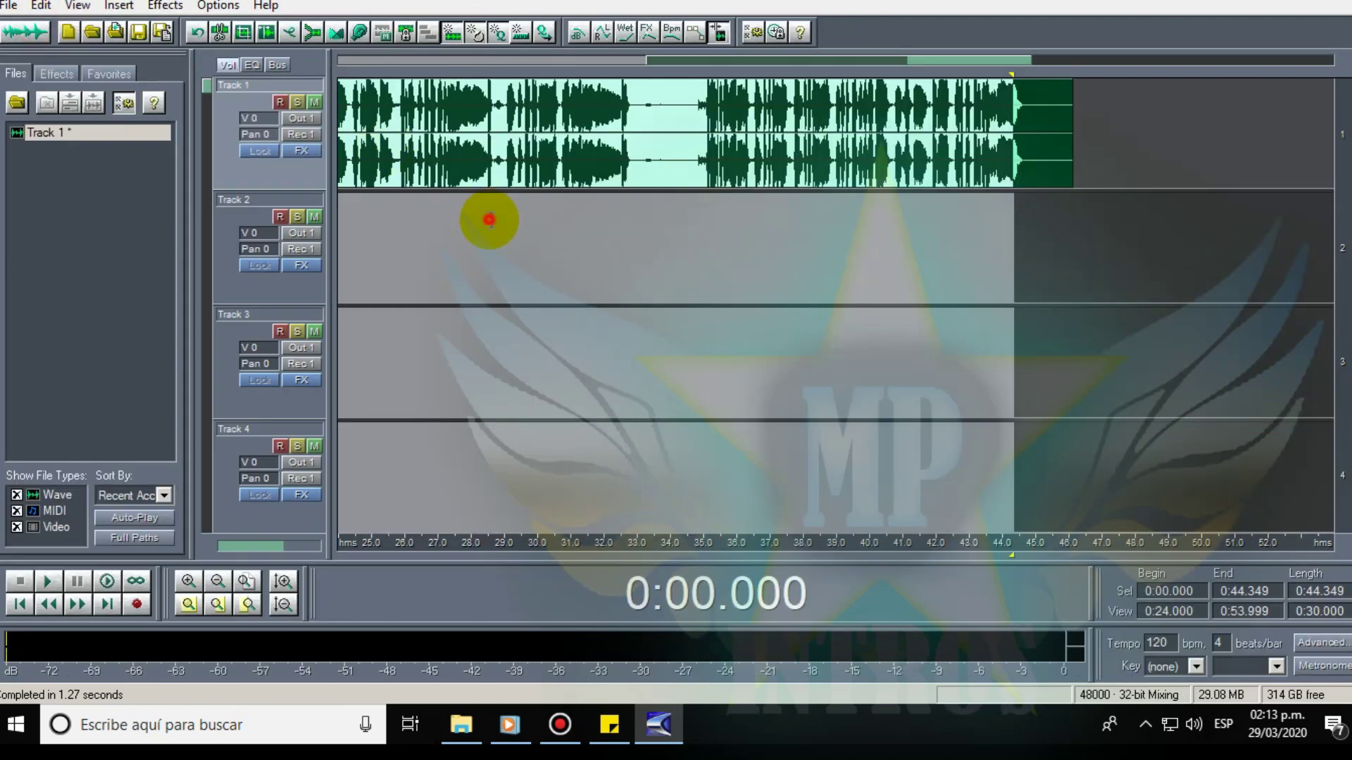
pyautogui.click(490, 219)
pyautogui.click(493, 61)
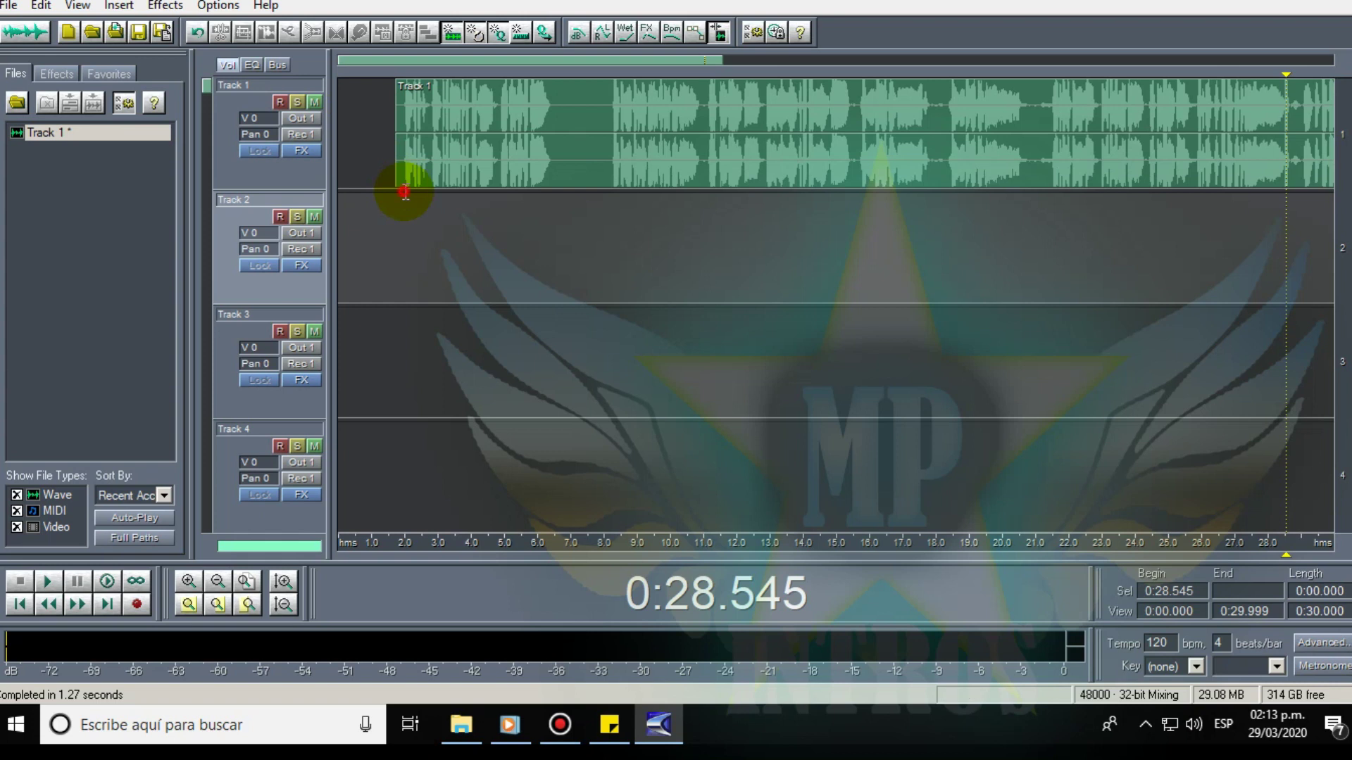
pyautogui.click(404, 187)
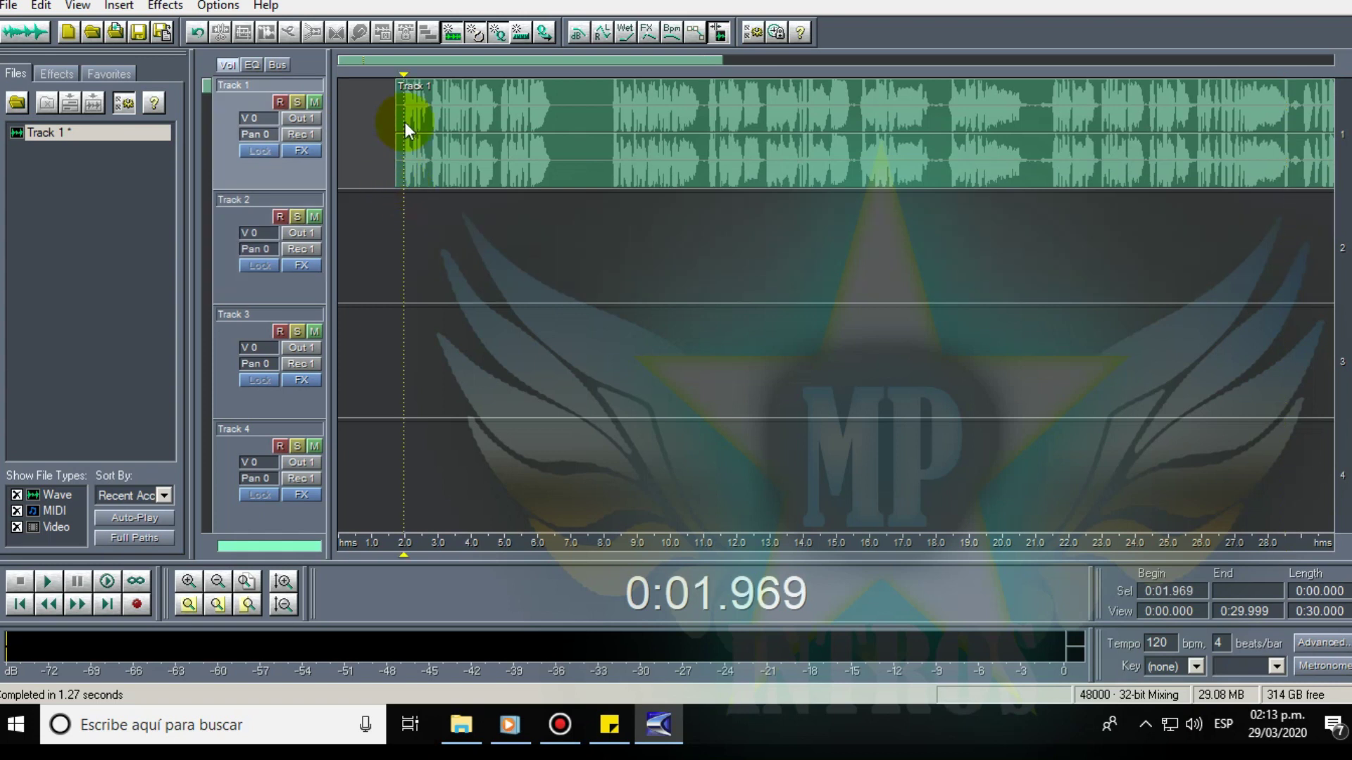
pyautogui.scroll(2, 407, 70)
pyautogui.click(390, 176)
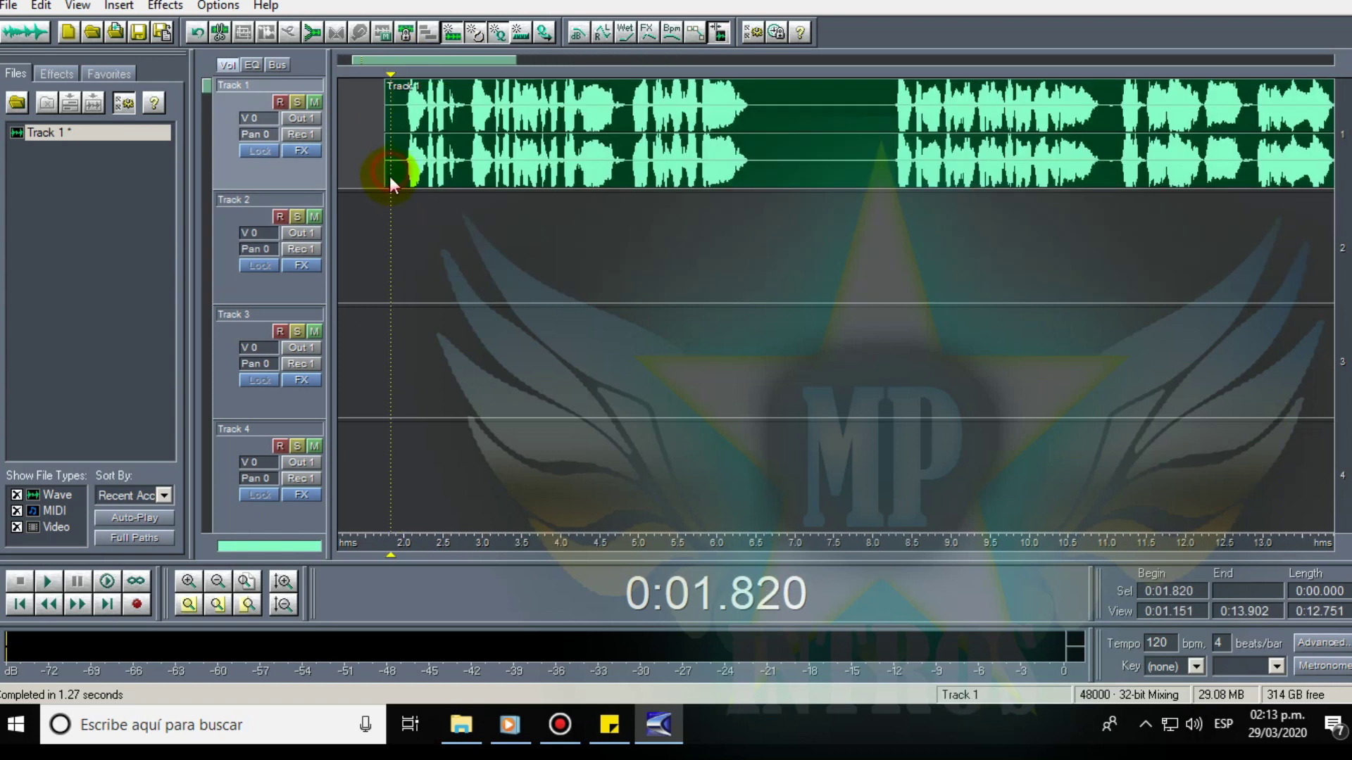
pyautogui.moveTo(384, 177); pyautogui.dragTo(400, 177)
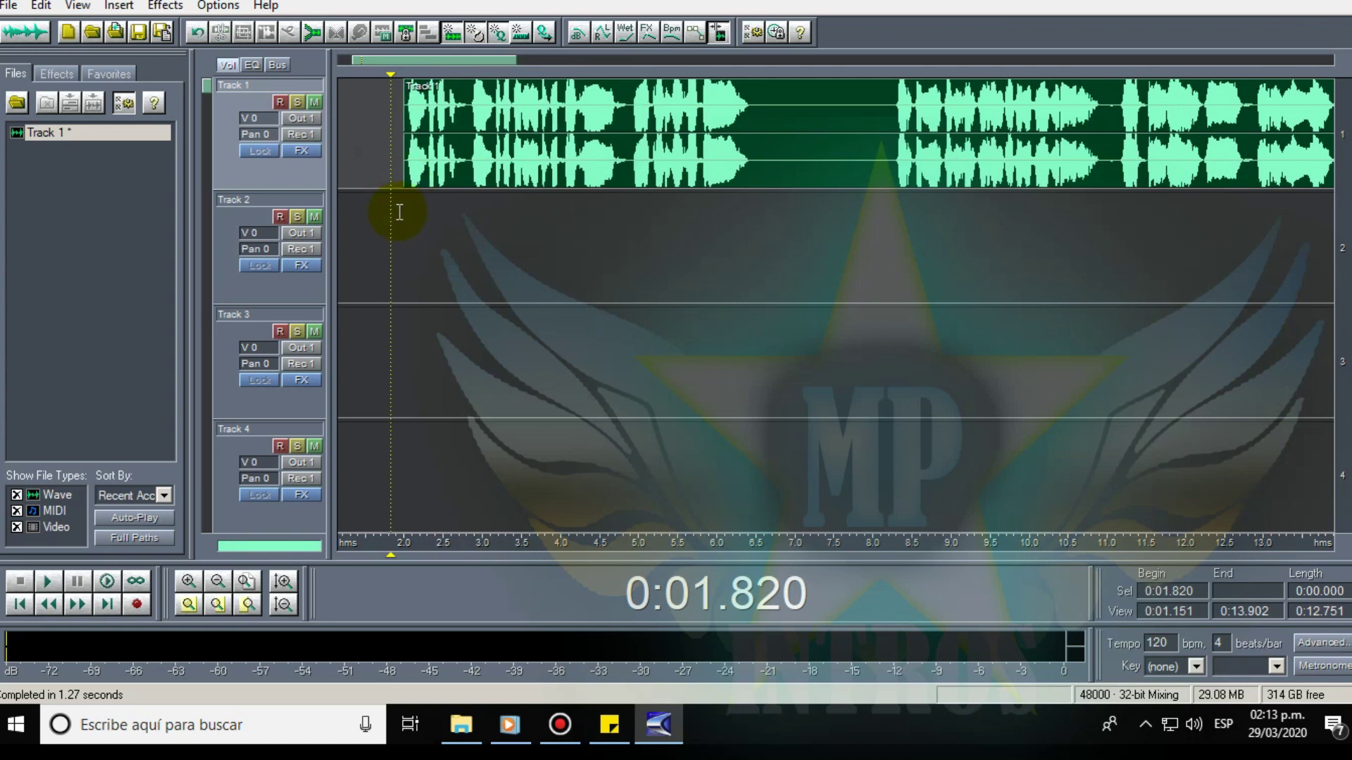
# Play the opening of the narration and trim the clip's start to the next phrase at about 2.87 seconds.
pyautogui.click(396, 211)
pyautogui.press('space')
pyautogui.scroll(2, 446, 64)
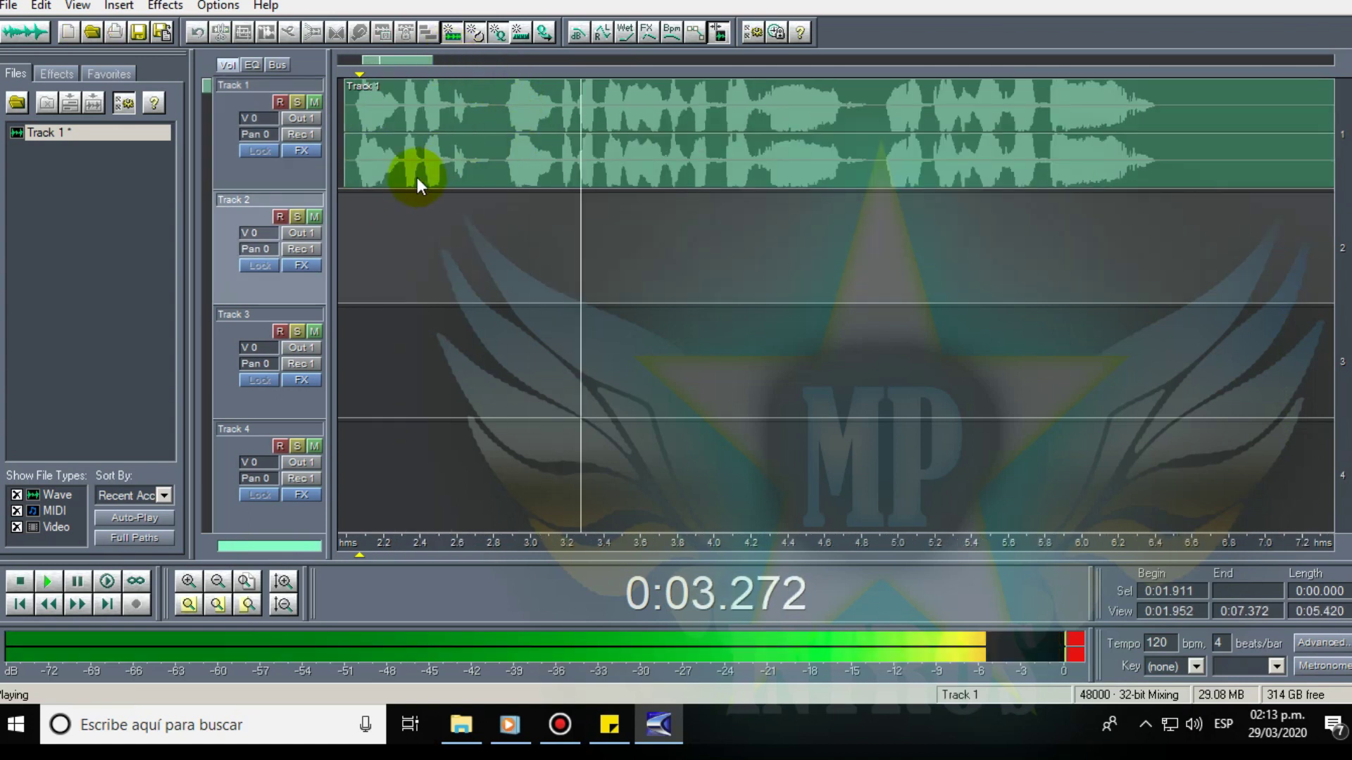
pyautogui.click(357, 172)
pyautogui.moveTo(351, 176); pyautogui.dragTo(479, 170)
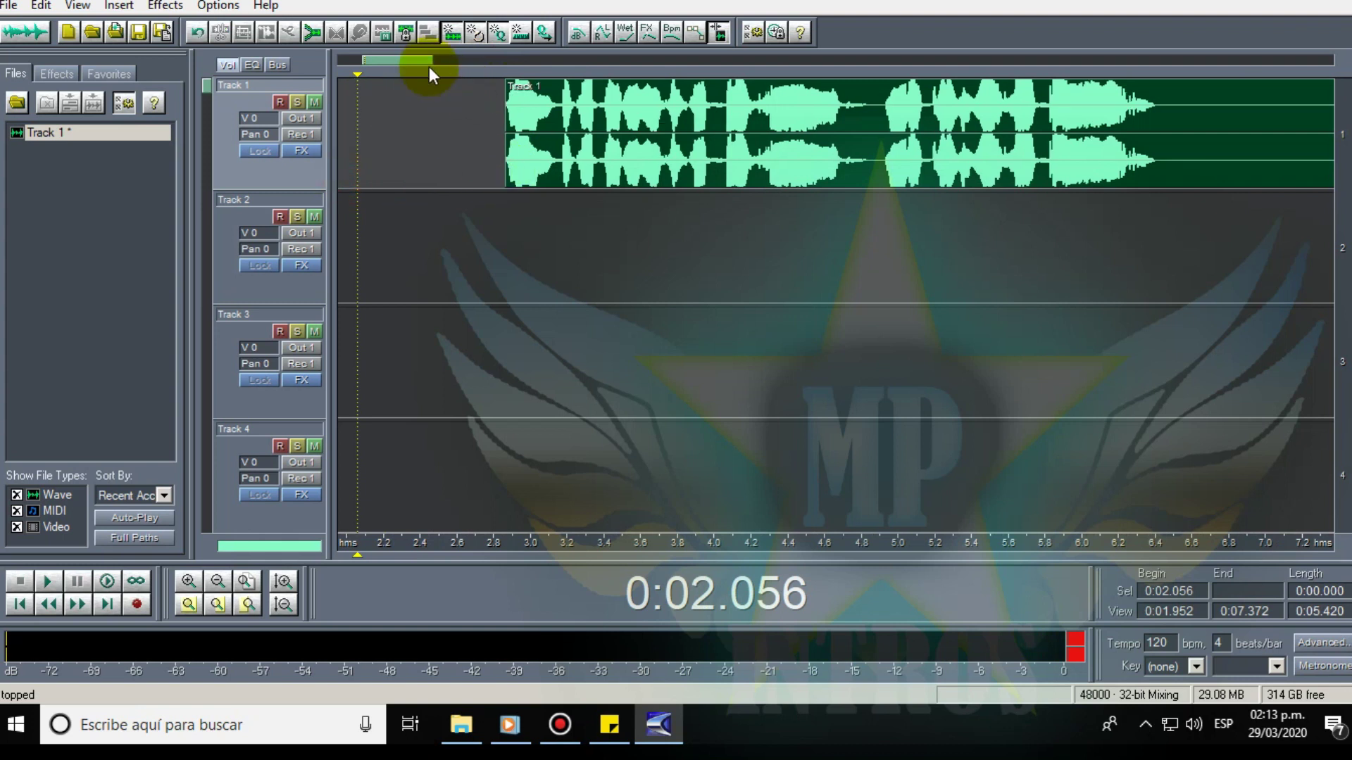
pyautogui.scroll(-1, 429, 66)
# Split the clip at about 4.91 seconds, trim the first part's trailing silence, and move the remainder to track 2 at about 4.66 seconds.
pyautogui.rightClick(769, 161)
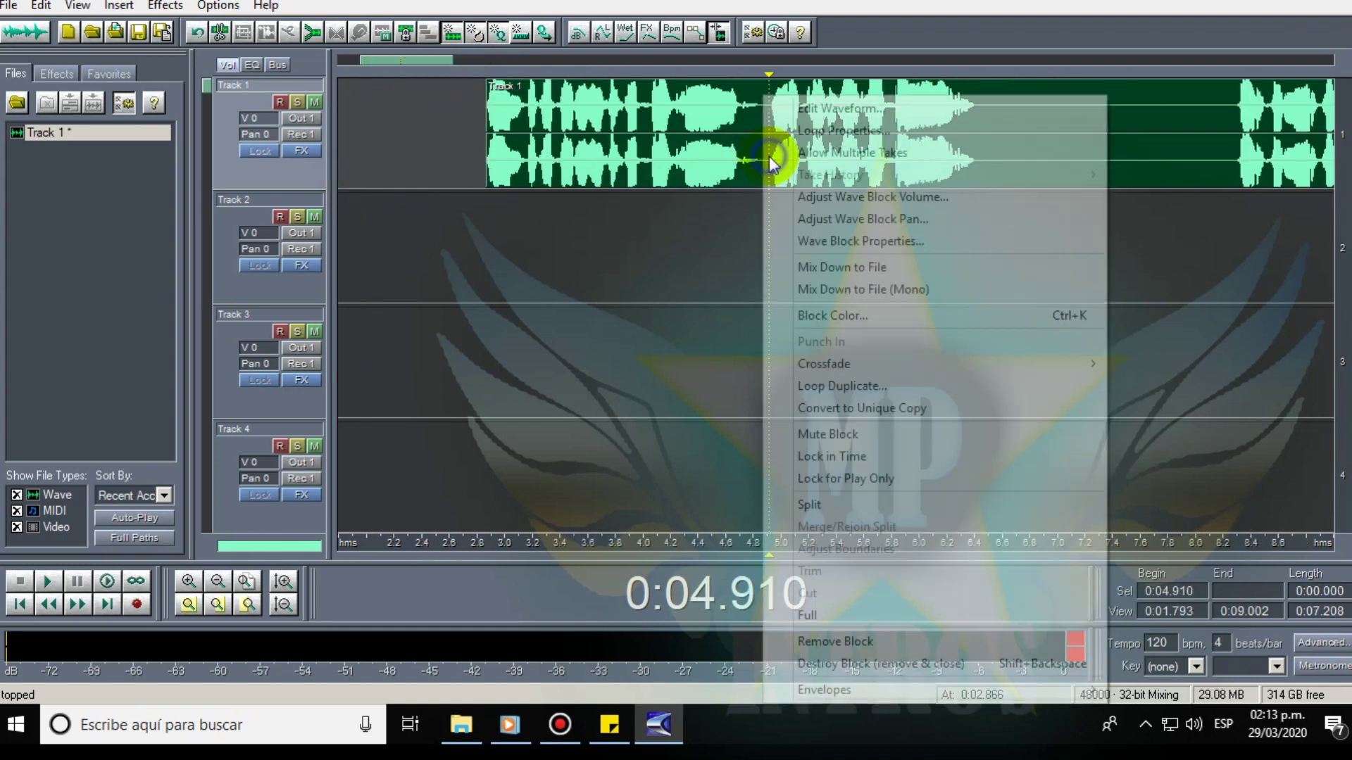
pyautogui.click(823, 497)
pyautogui.click(757, 157)
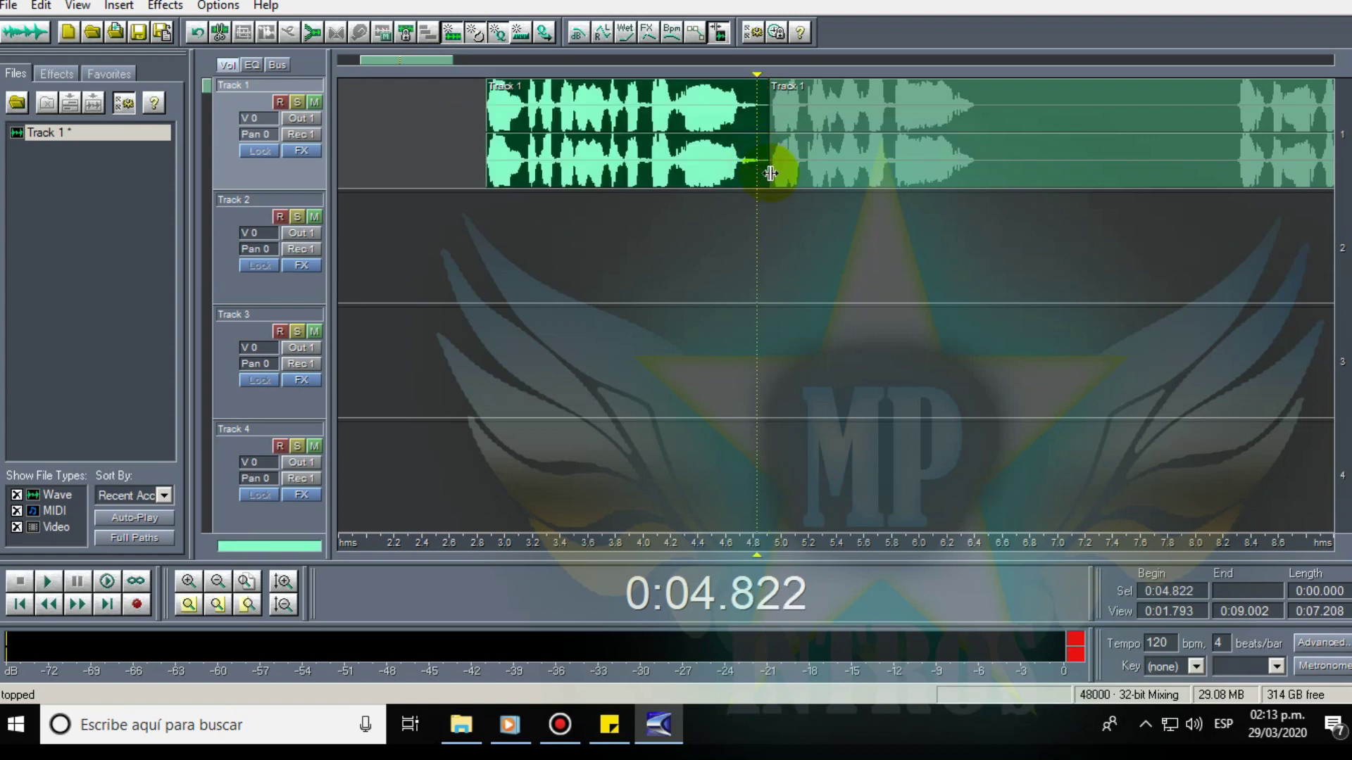
pyautogui.moveTo(766, 175); pyautogui.dragTo(751, 234)
# Play both tracks from about 2.75 seconds to check the transition between the first two clips.
pyautogui.click(467, 226)
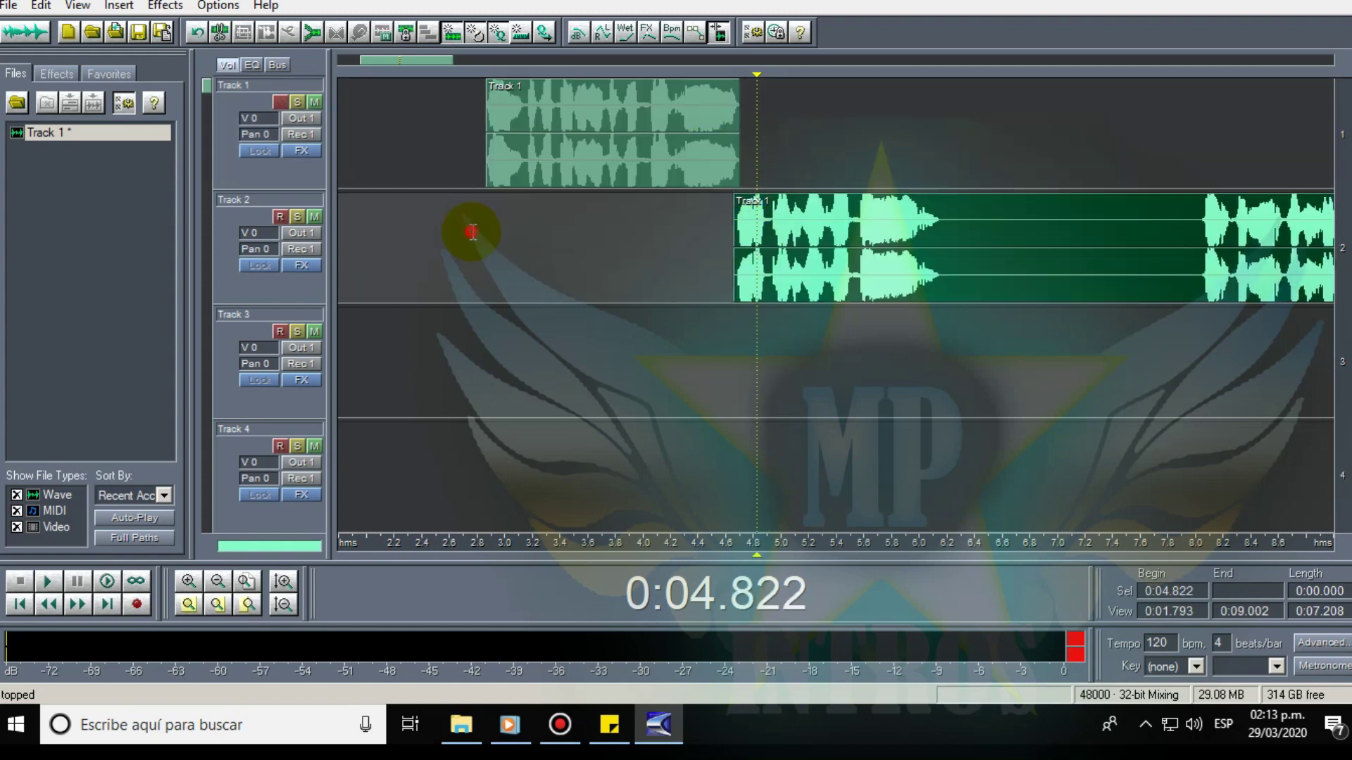
pyautogui.press('space')
pyautogui.scroll(-2, 421, 67)
pyautogui.moveTo(421, 67); pyautogui.dragTo(475, 58)
pyautogui.press('space')
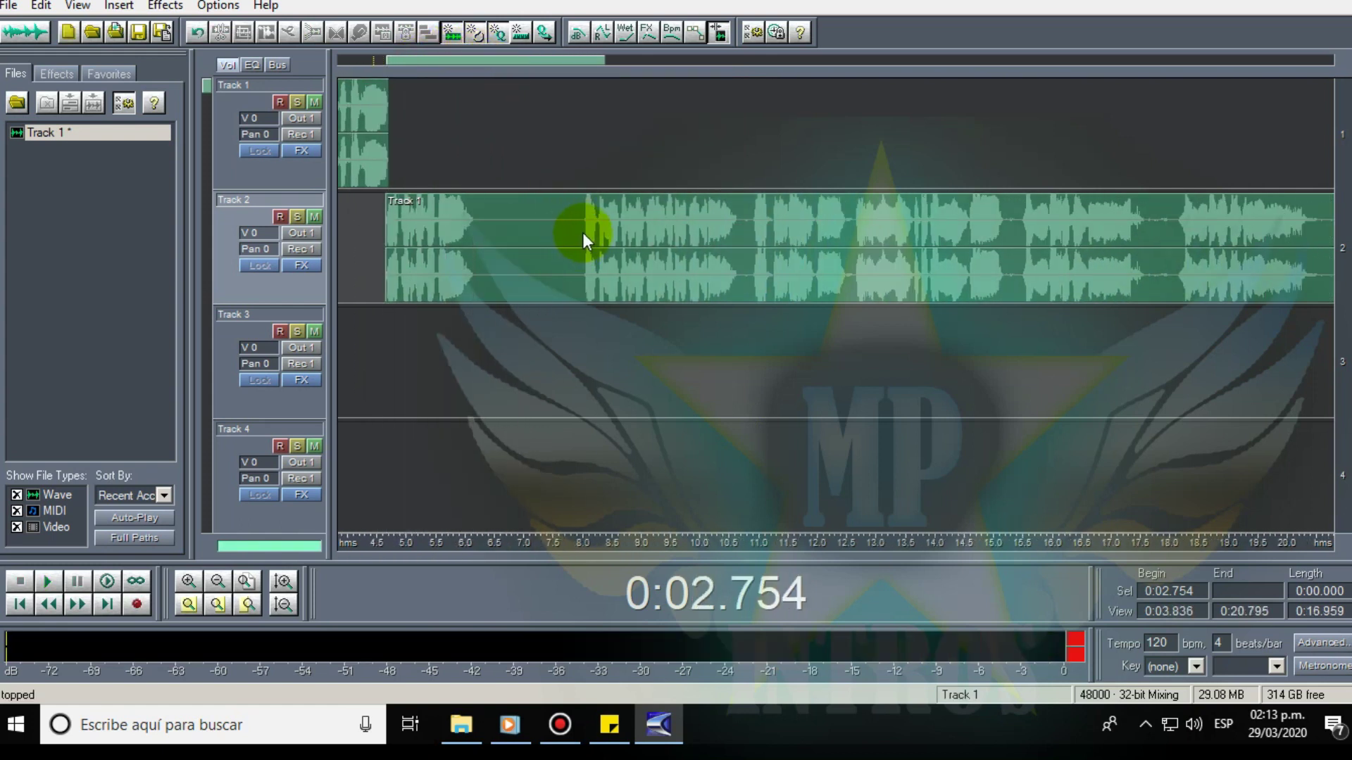
# Split the track 2 clip at about 8.00 seconds, trim the pause before the cut, and move the remainder to track 1 at about 6.0 seconds.
pyautogui.click(582, 232)
pyautogui.rightClick(584, 228)
pyautogui.click(646, 504)
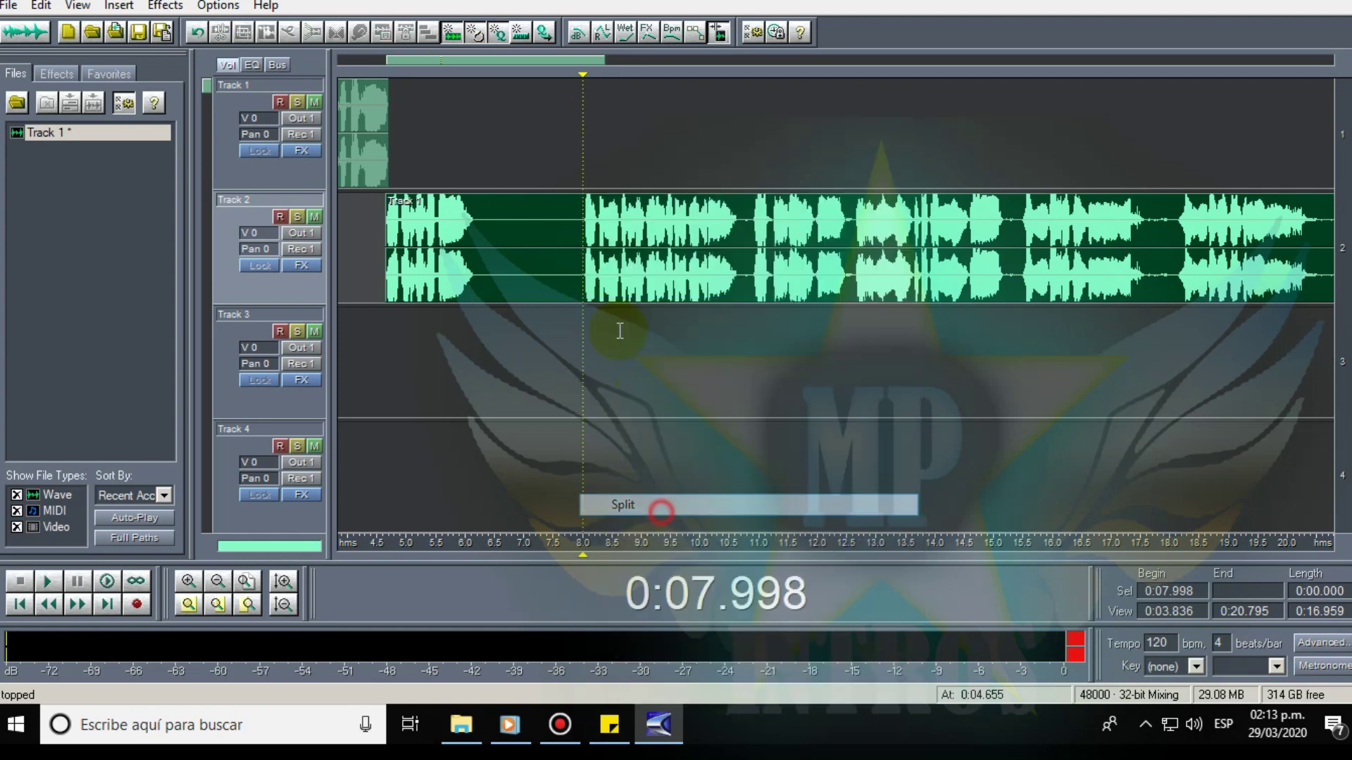
pyautogui.click(530, 275)
pyautogui.moveTo(582, 293); pyautogui.dragTo(476, 293)
pyautogui.moveTo(559, 291); pyautogui.dragTo(517, 142)
# Split off the next two phrases, moving the remainder to track 2 at about 8.7 seconds and back to track 1 at about 10.3 seconds.
pyautogui.moveTo(638, 138); pyautogui.dragTo(654, 220)
pyautogui.hotkey('ctrl', 'k')
pyautogui.click(594, 218)
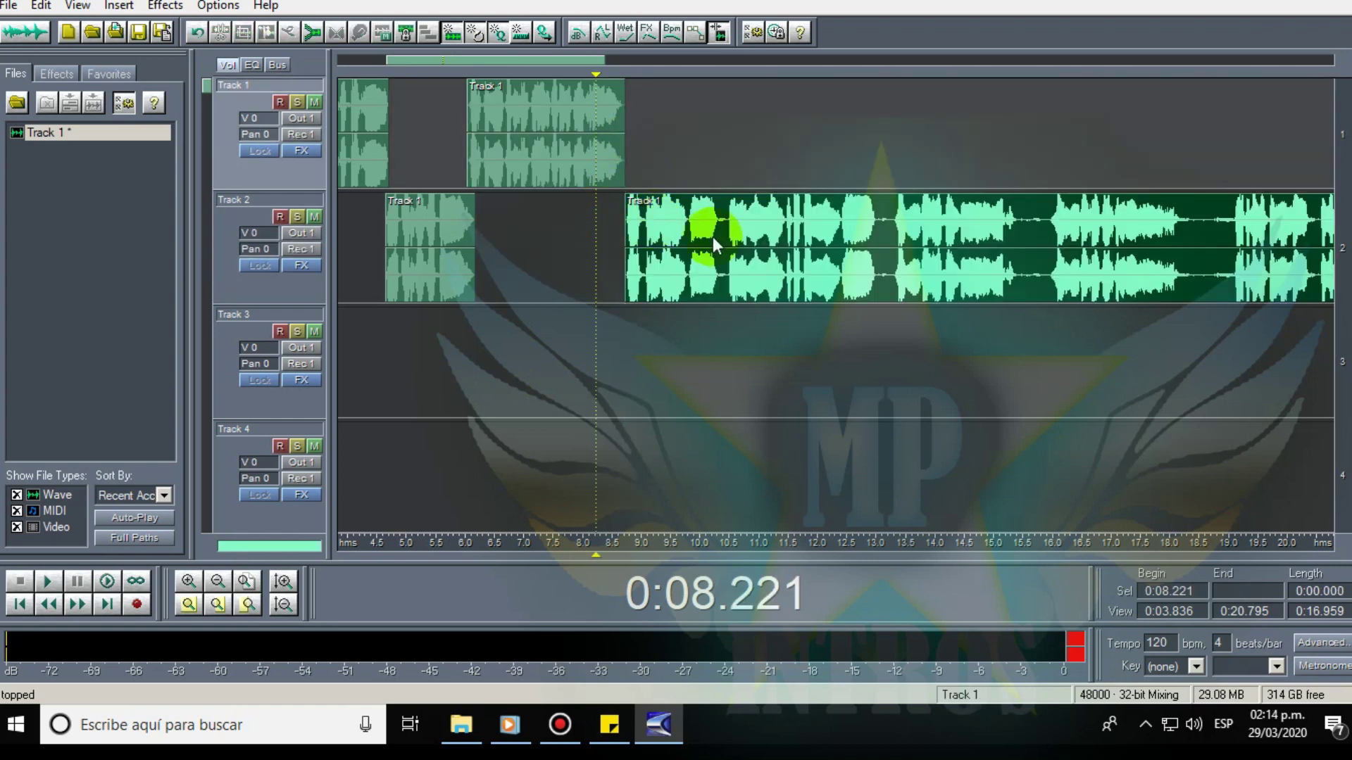
pyautogui.moveTo(728, 250); pyautogui.dragTo(750, 141)
pyautogui.hotkey('ctrl', 'k')
pyautogui.click(703, 141)
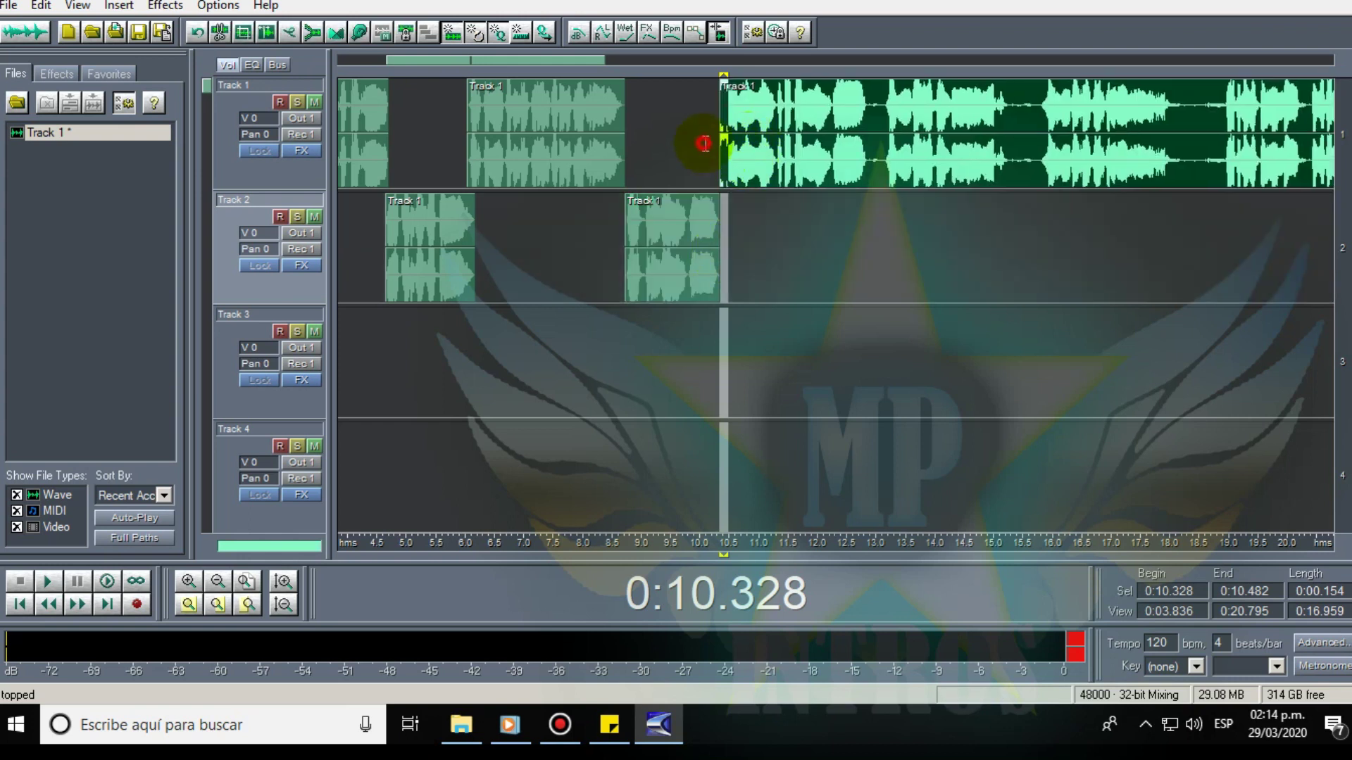
# Separate two more phrases, moving the remainder to track 2 at about 12.8 seconds and back to track 1 at about 15 seconds.
pyautogui.moveTo(885, 127); pyautogui.dragTo(894, 208)
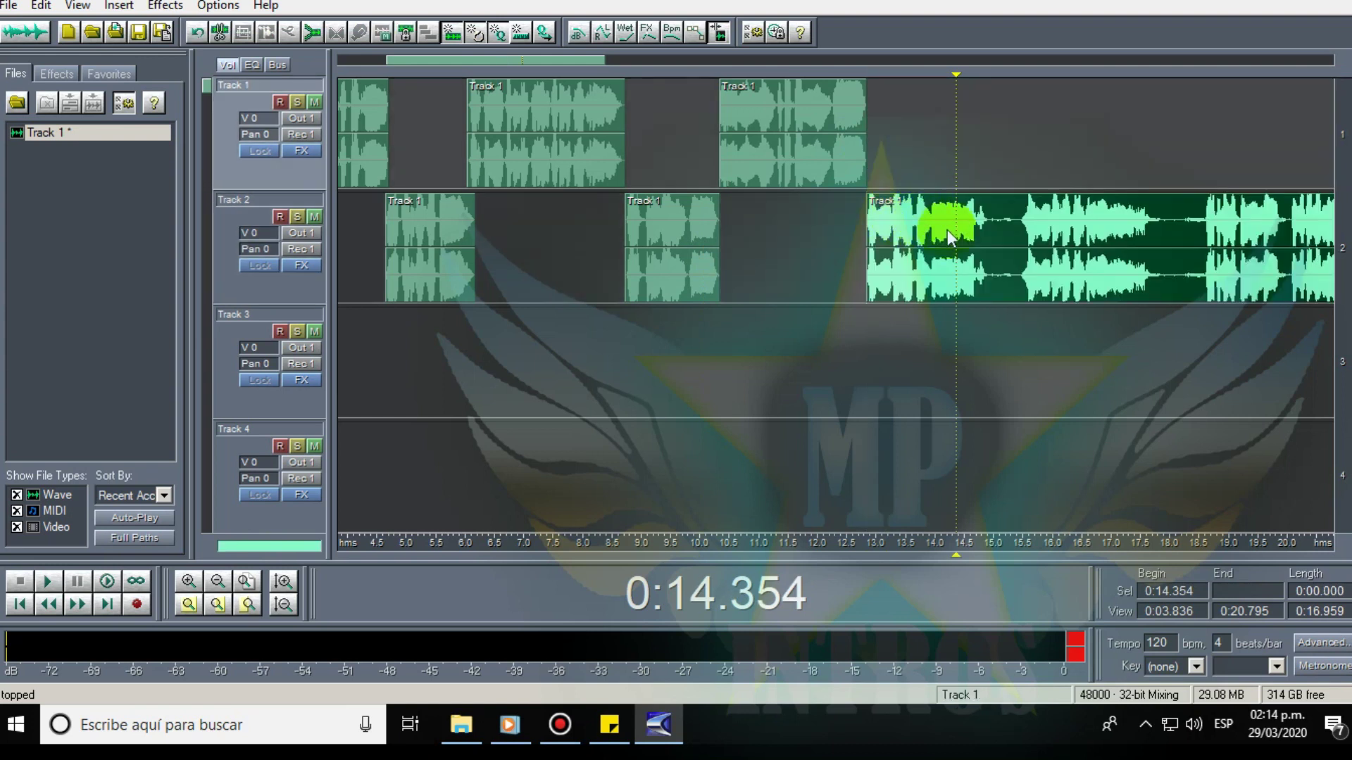
pyautogui.moveTo(1021, 231); pyautogui.dragTo(993, 234)
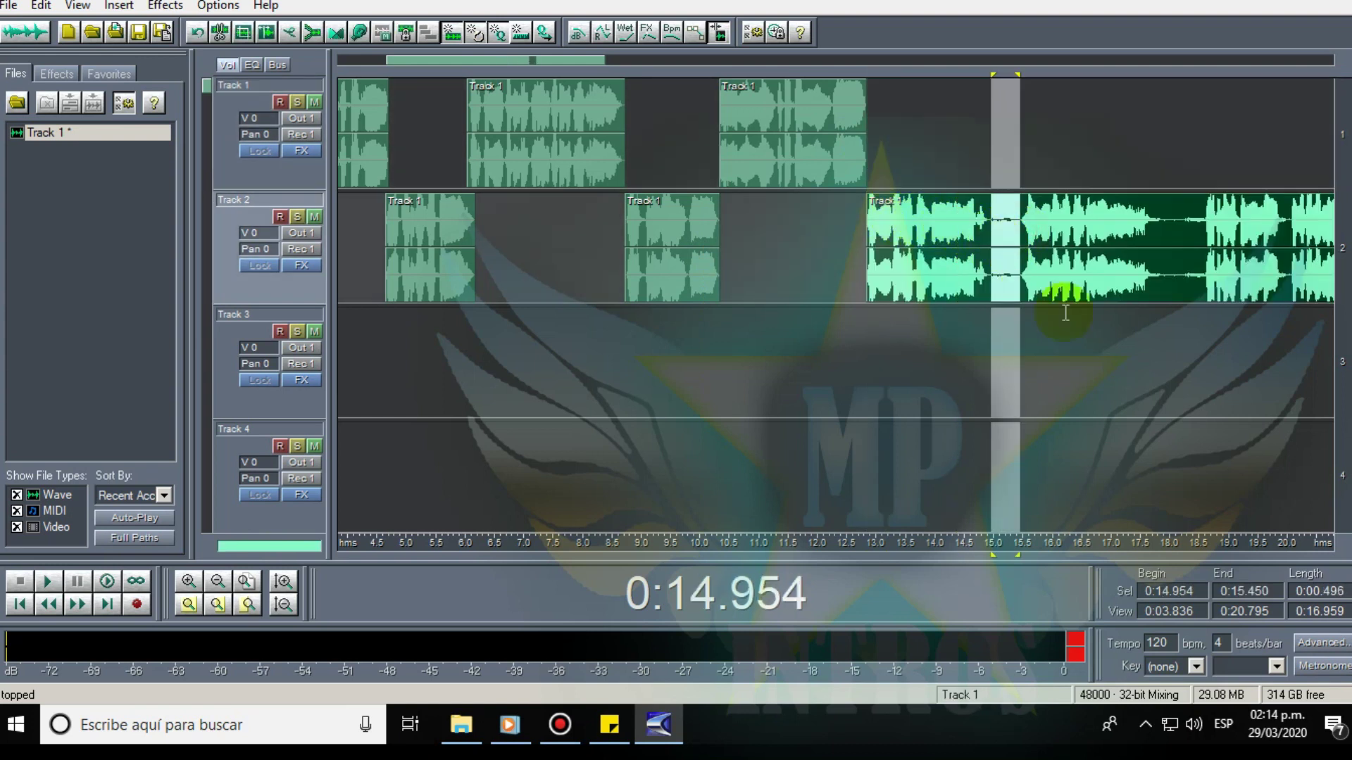
pyautogui.click(1113, 233)
pyautogui.moveTo(1080, 235); pyautogui.dragTo(1048, 117)
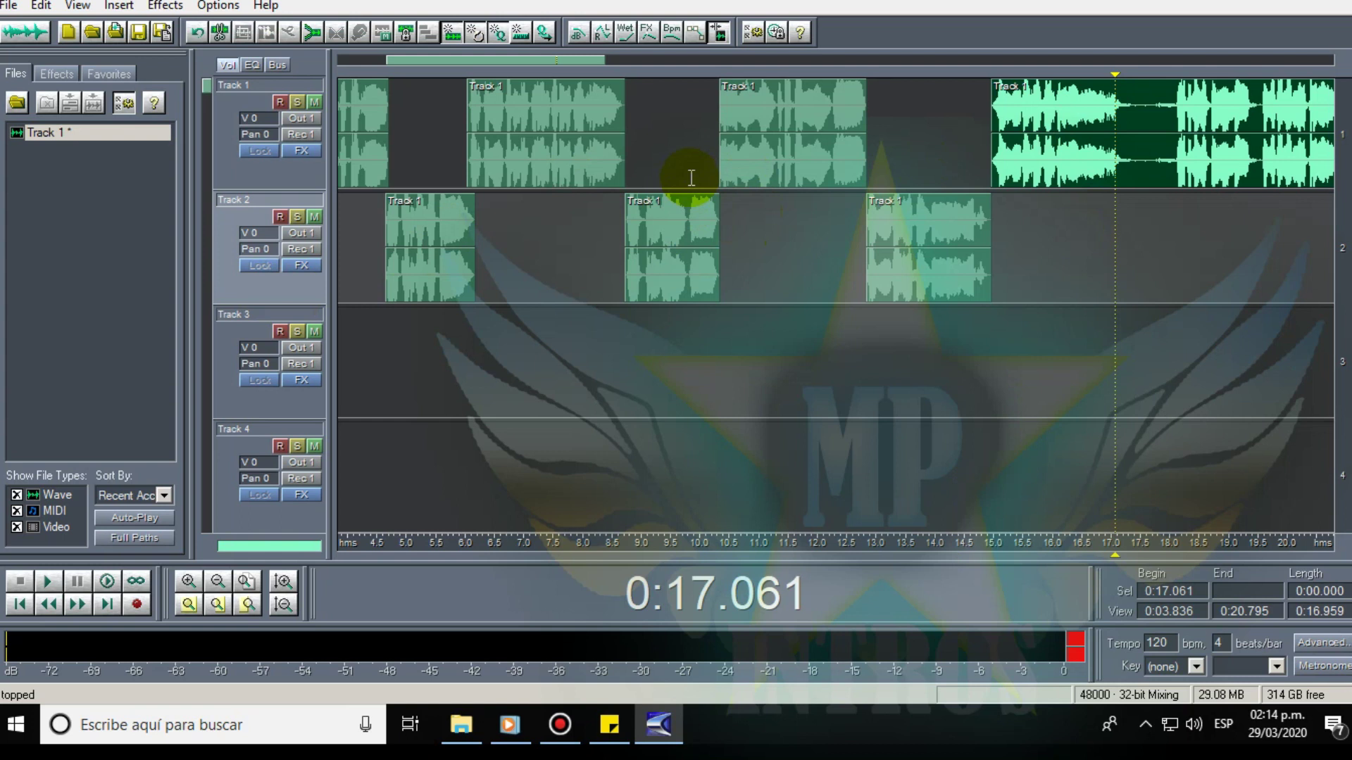
# Play the last clip on track 1 from about 15.69 seconds and delete the pause following its first phrase.
pyautogui.moveTo(587, 65); pyautogui.dragTo(653, 66)
pyautogui.click(735, 226)
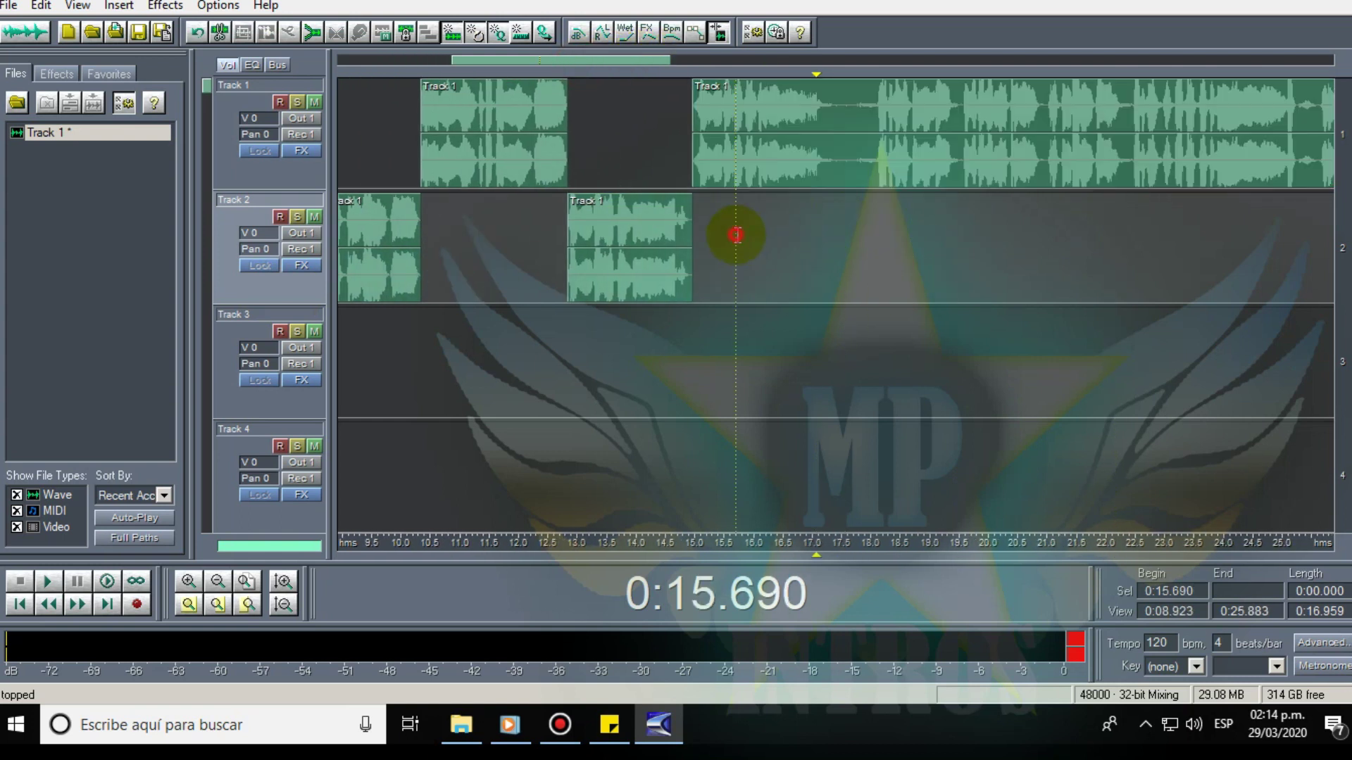
pyautogui.press('space')
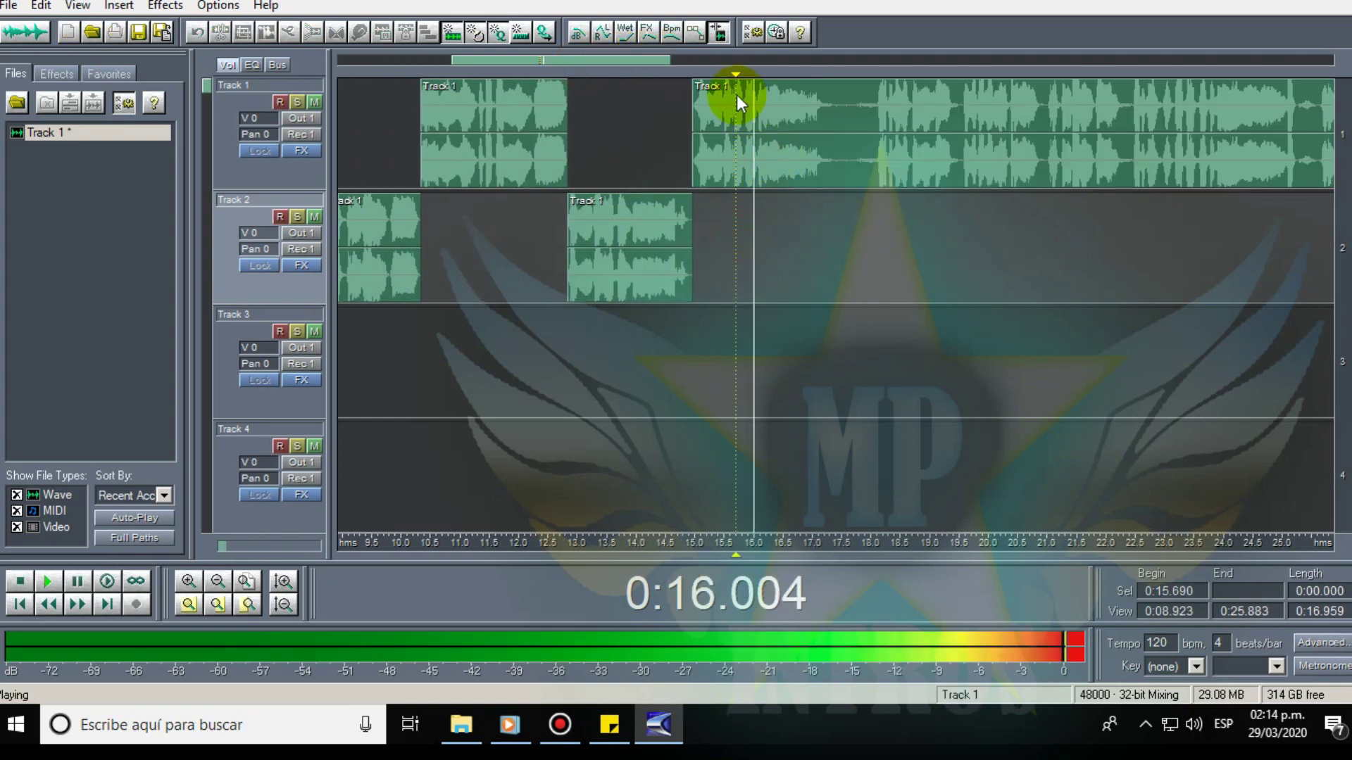
pyautogui.click(664, 65)
pyautogui.moveTo(600, 67); pyautogui.dragTo(644, 67)
pyautogui.press('space')
pyautogui.moveTo(677, 147); pyautogui.dragTo(631, 162)
pyautogui.press('Delete')
pyautogui.click(602, 281)
# Move the remaining narration clip along track 1 to start at about 24.5 seconds.
pyautogui.moveTo(722, 134); pyautogui.dragTo(1103, 120)
pyautogui.moveTo(651, 62); pyautogui.dragTo(774, 44)
pyautogui.click(613, 169)
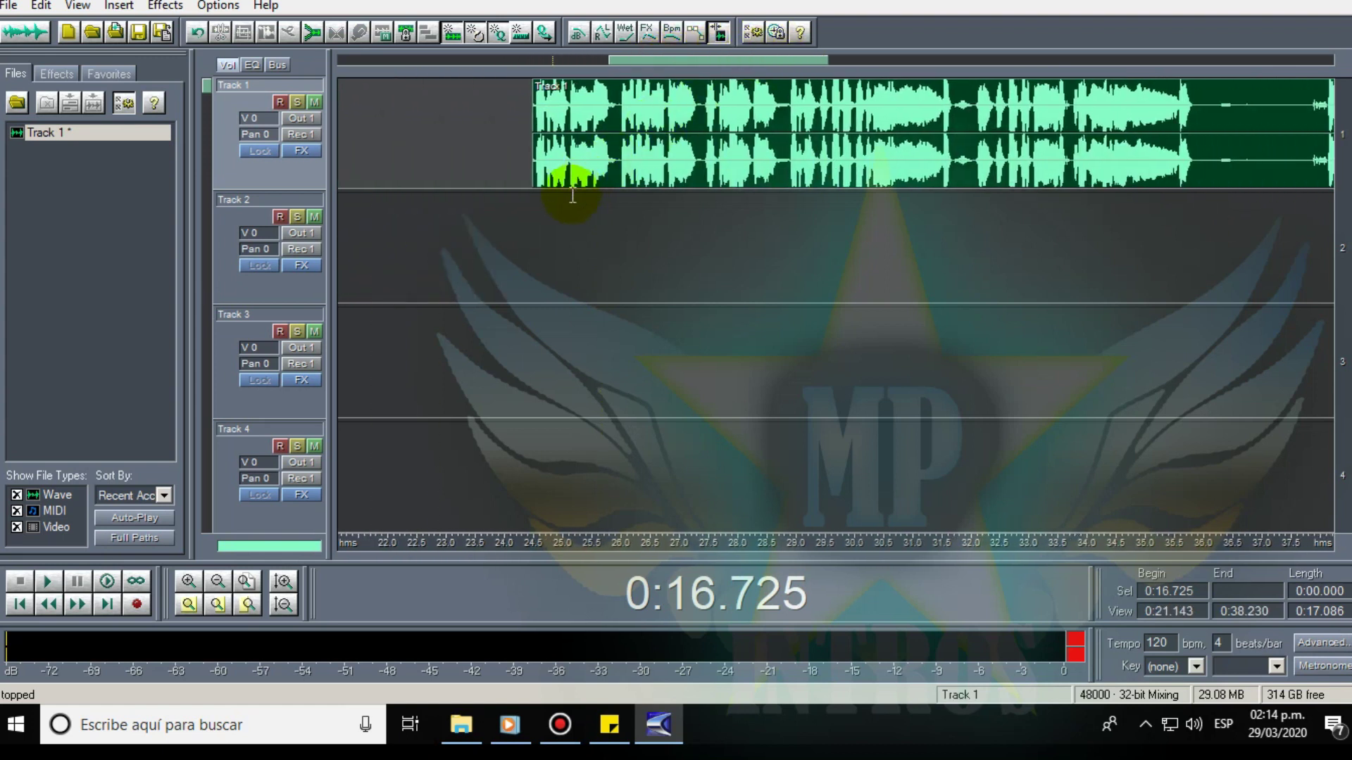
# Play the narration from about 24.5 seconds, split it at about 25.9 seconds and move the remainder to track 2.
pyautogui.click(536, 202)
pyautogui.press('space')
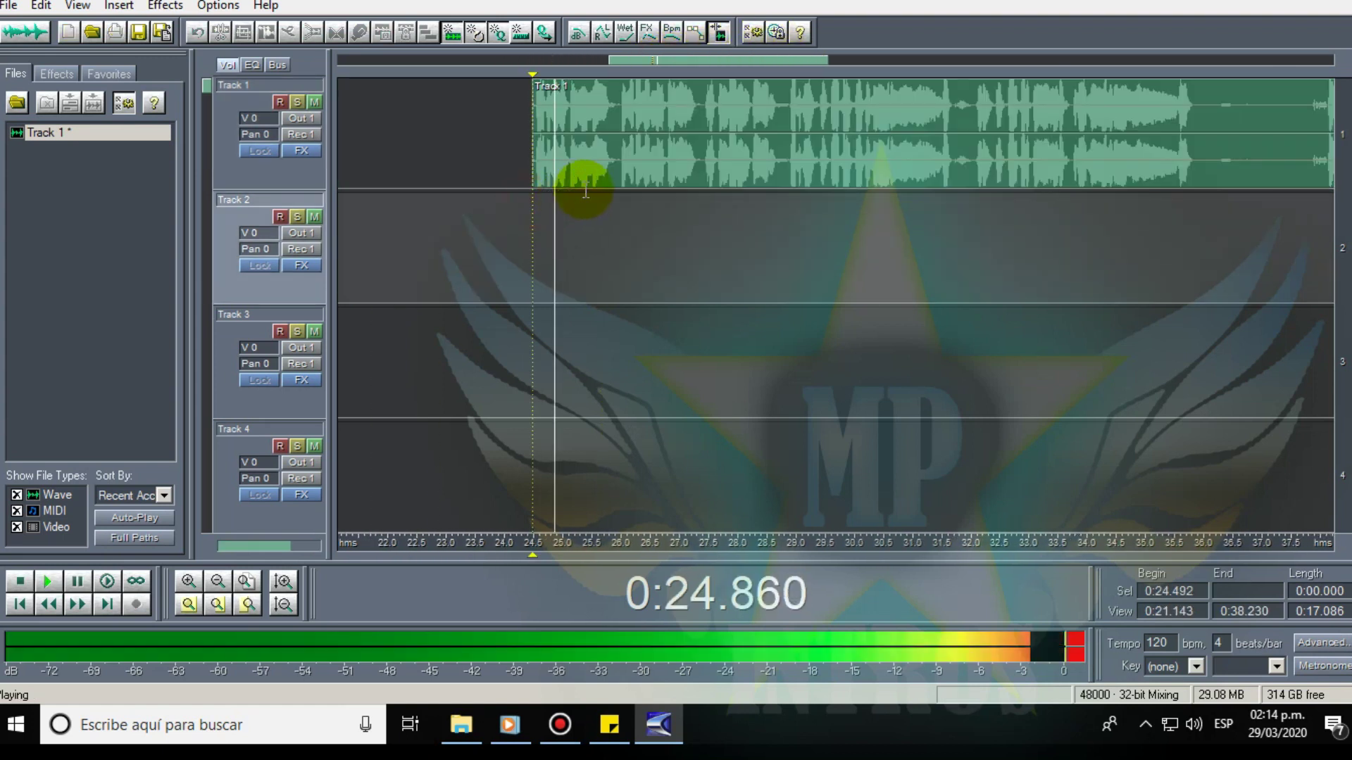
pyautogui.click(623, 155)
pyautogui.click(616, 148)
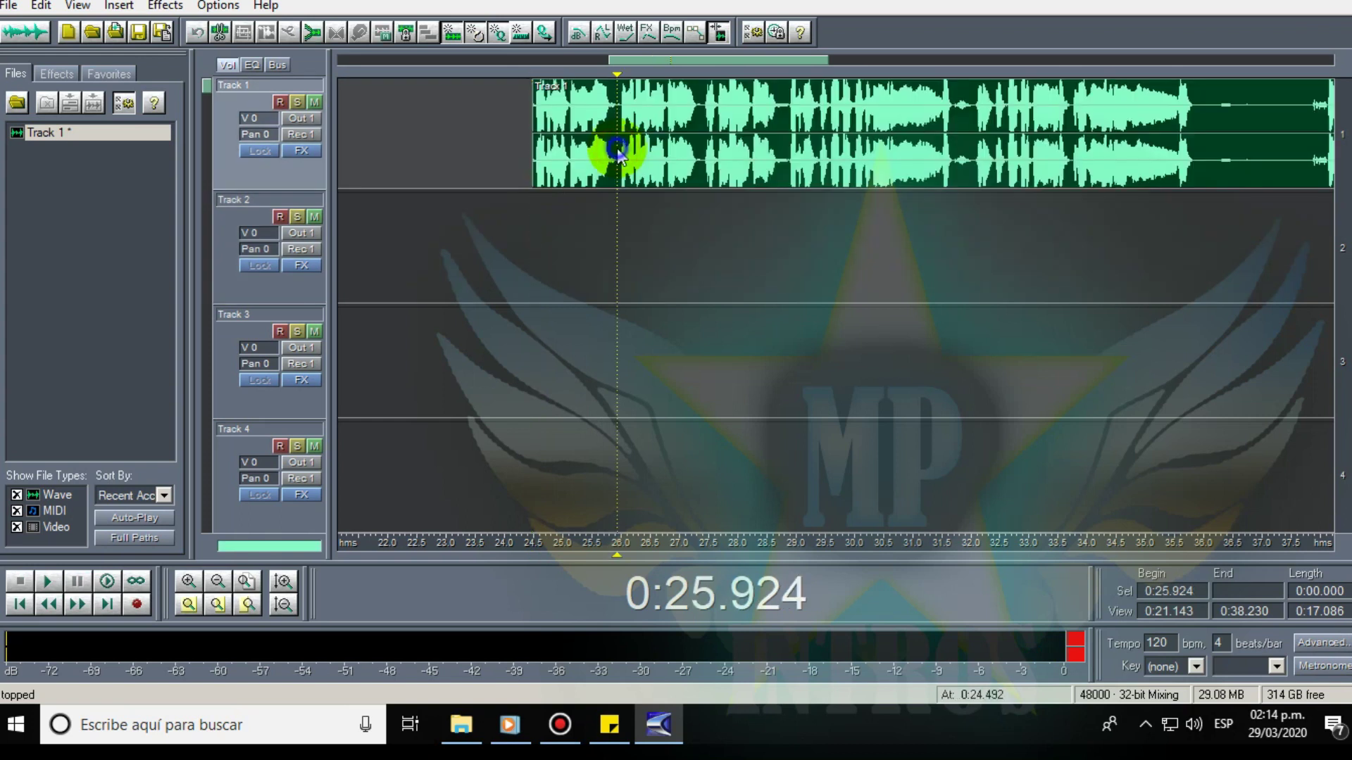
pyautogui.rightClick(614, 149)
pyautogui.click(655, 504)
pyautogui.moveTo(634, 142); pyautogui.dragTo(661, 254)
# Split off the next two phrases, moving the remainder to track 1 at about 27.2 seconds and back to track 2 at about 28.5 seconds.
pyautogui.rightClick(693, 234)
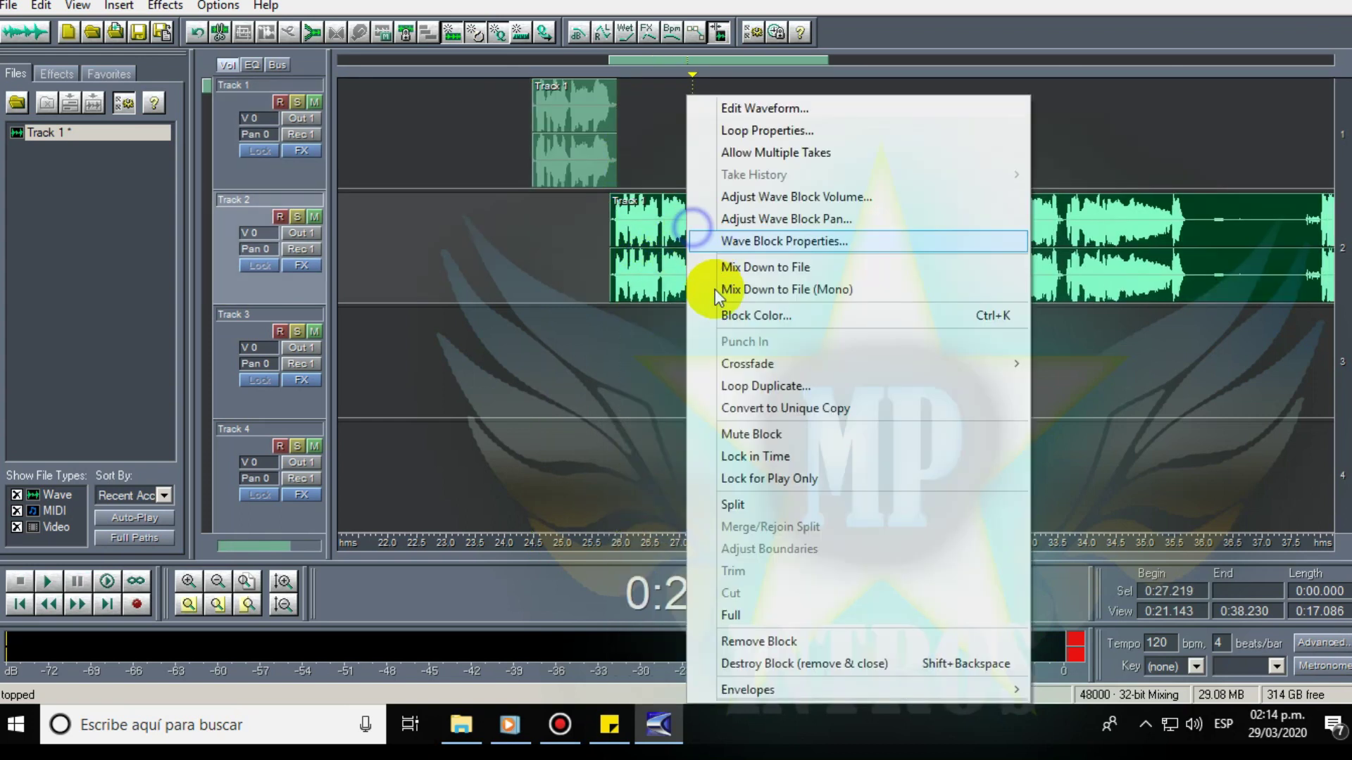
pyautogui.click(742, 505)
pyautogui.moveTo(742, 264); pyautogui.dragTo(829, 239)
pyautogui.rightClick(773, 149)
pyautogui.click(814, 506)
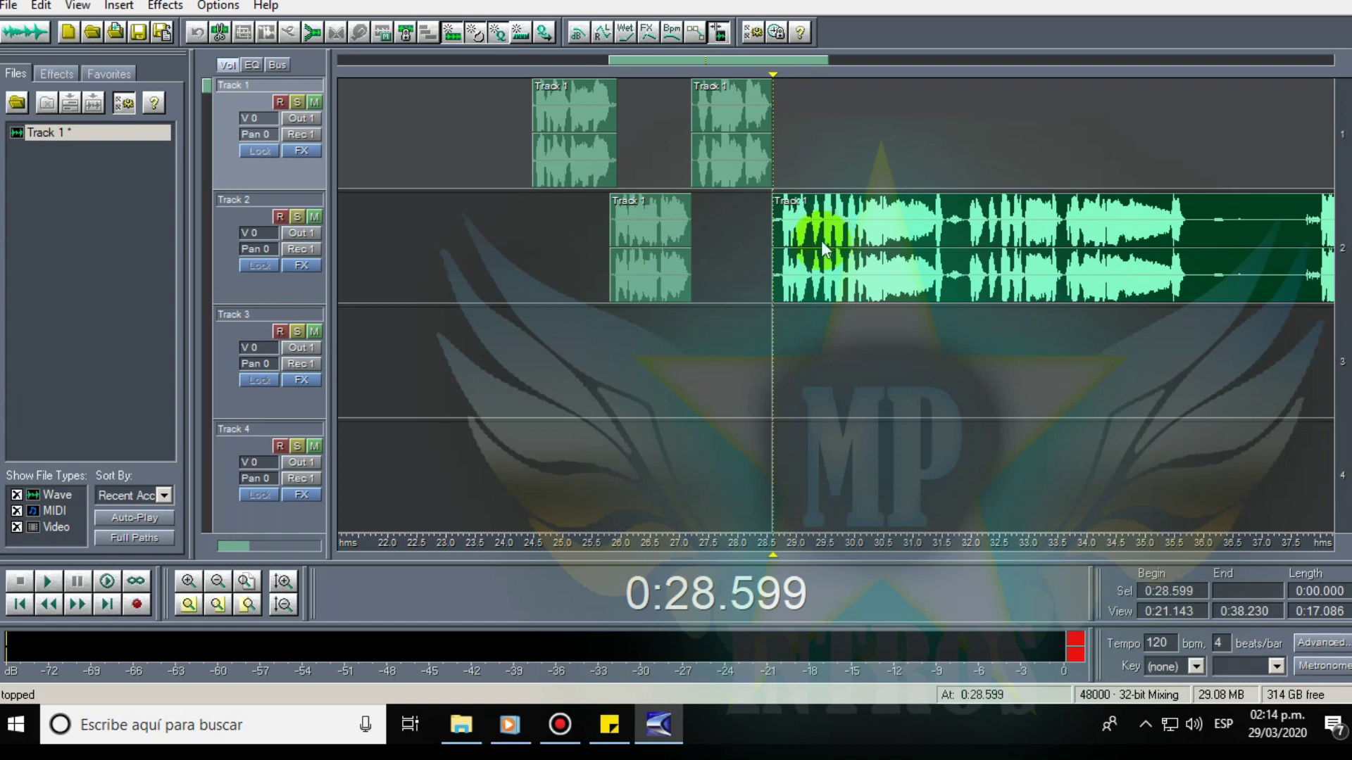
pyautogui.click(747, 211)
pyautogui.press('space')
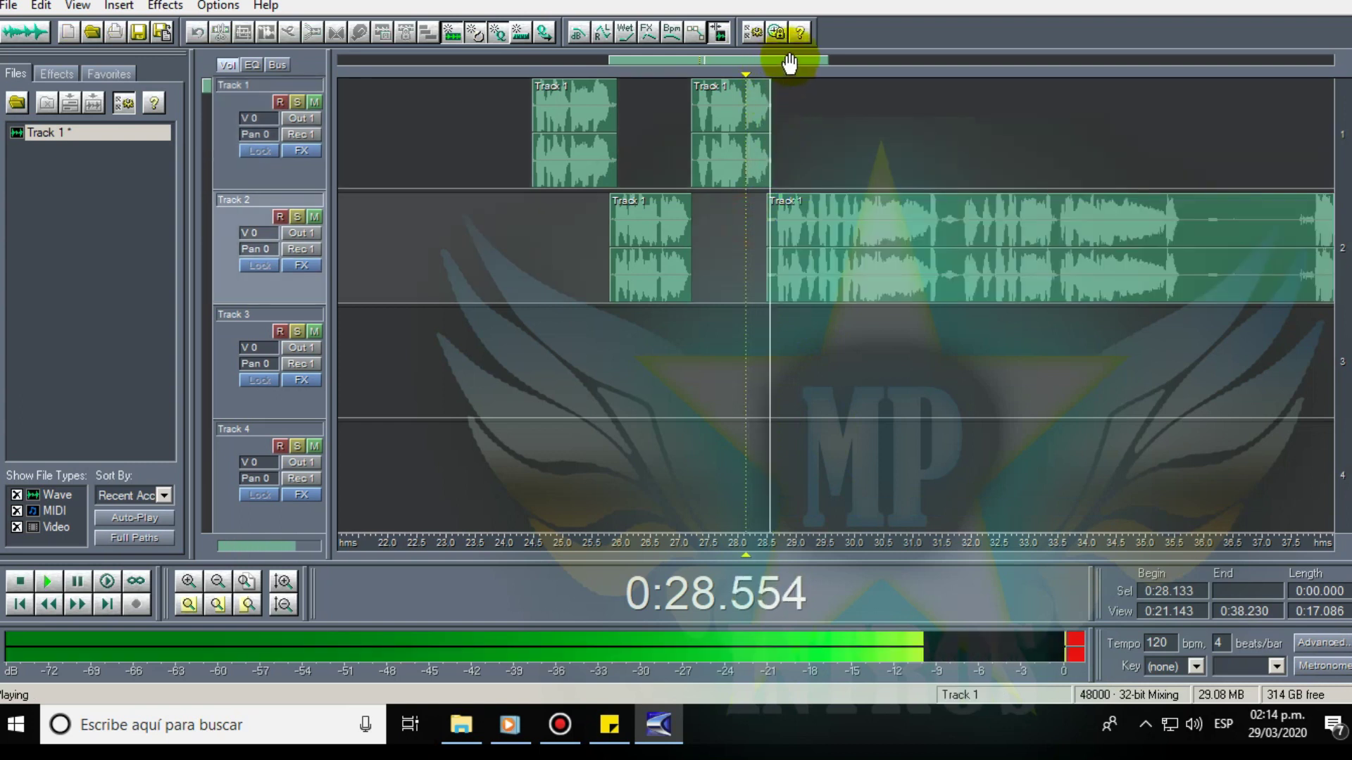
pyautogui.press('space')
# Split the track 2 clip at about 31.8 seconds, move the remainder to track 1 at about 31.3 seconds, and trim the phrase's tail.
pyautogui.rightClick(961, 248)
pyautogui.click(1014, 504)
pyautogui.moveTo(1017, 232); pyautogui.dragTo(984, 129)
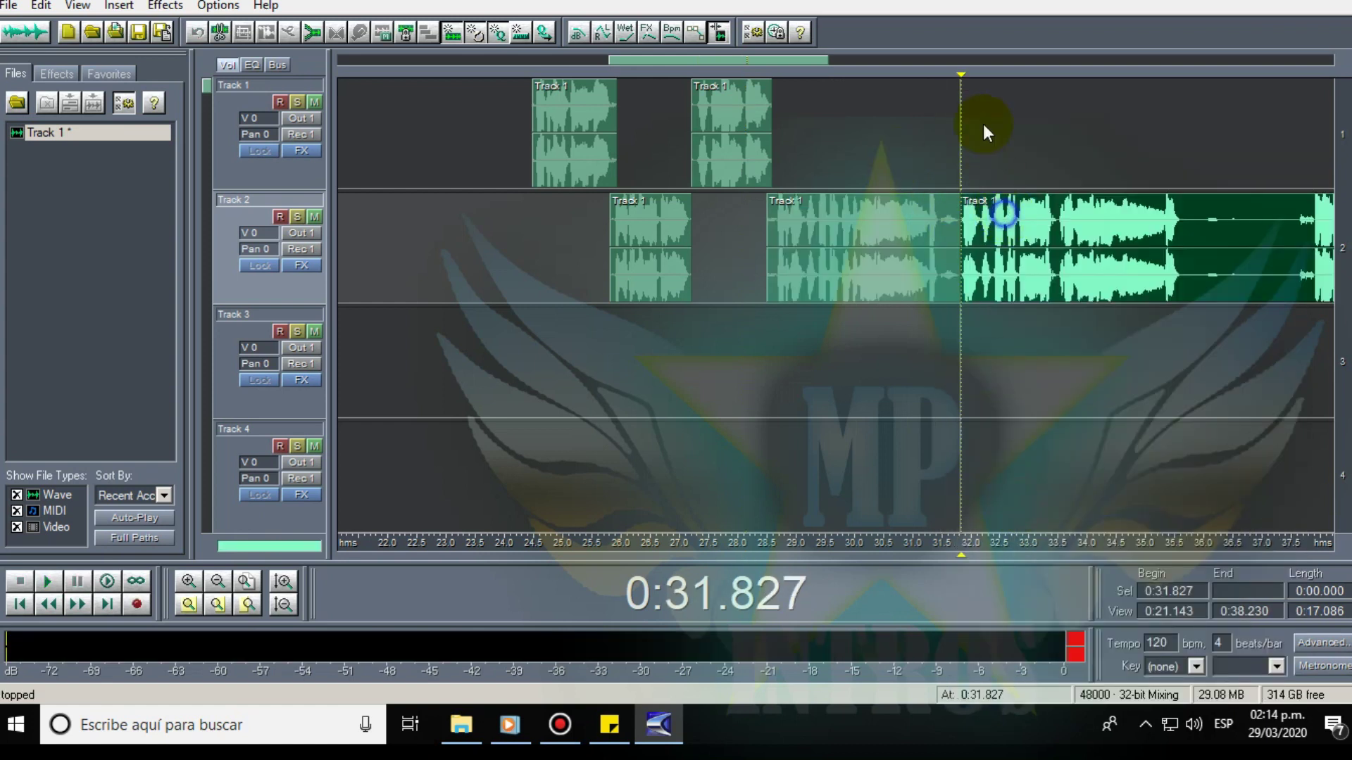
pyautogui.click(955, 263)
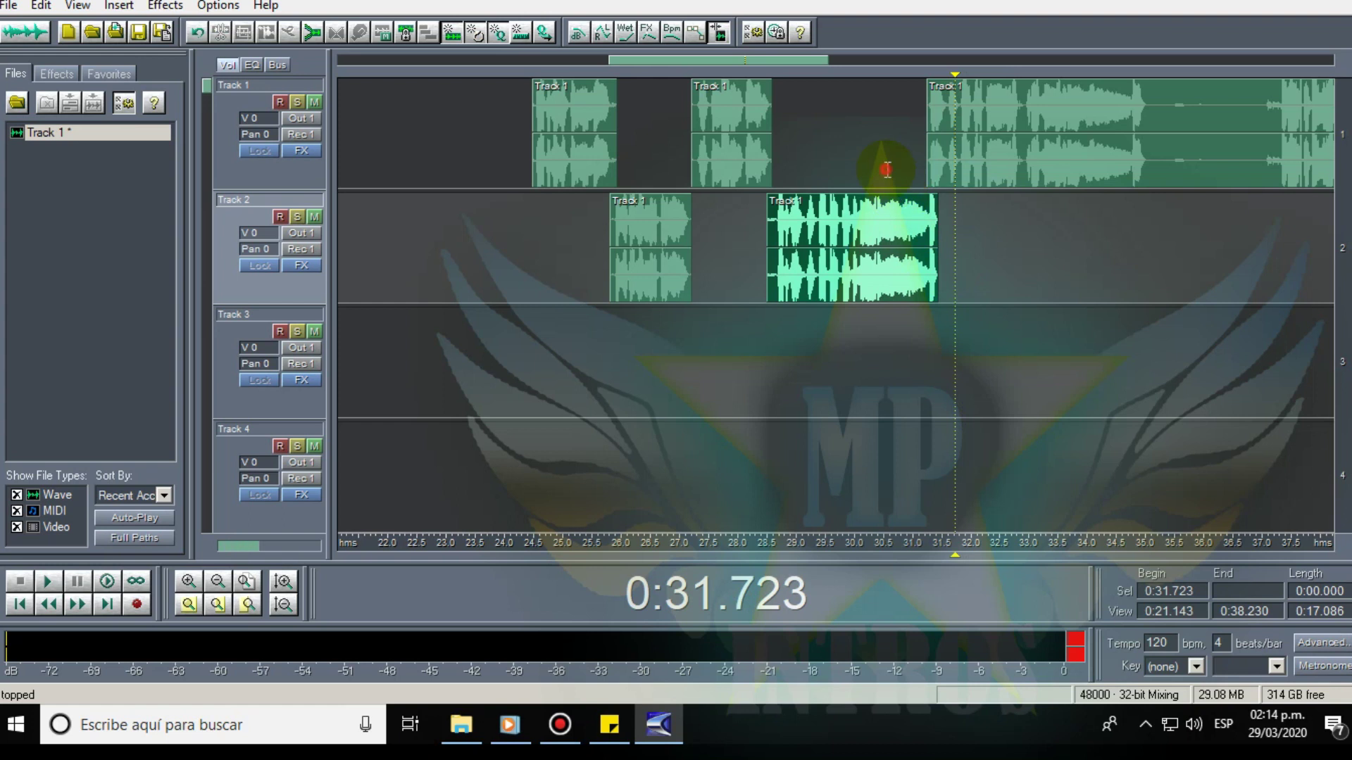
# Play the new track 1 clip and delete the pause between about 35.07 and 37.35 seconds.
pyautogui.click(886, 169)
pyautogui.press('space')
pyautogui.moveTo(779, 60); pyautogui.dragTo(869, 62)
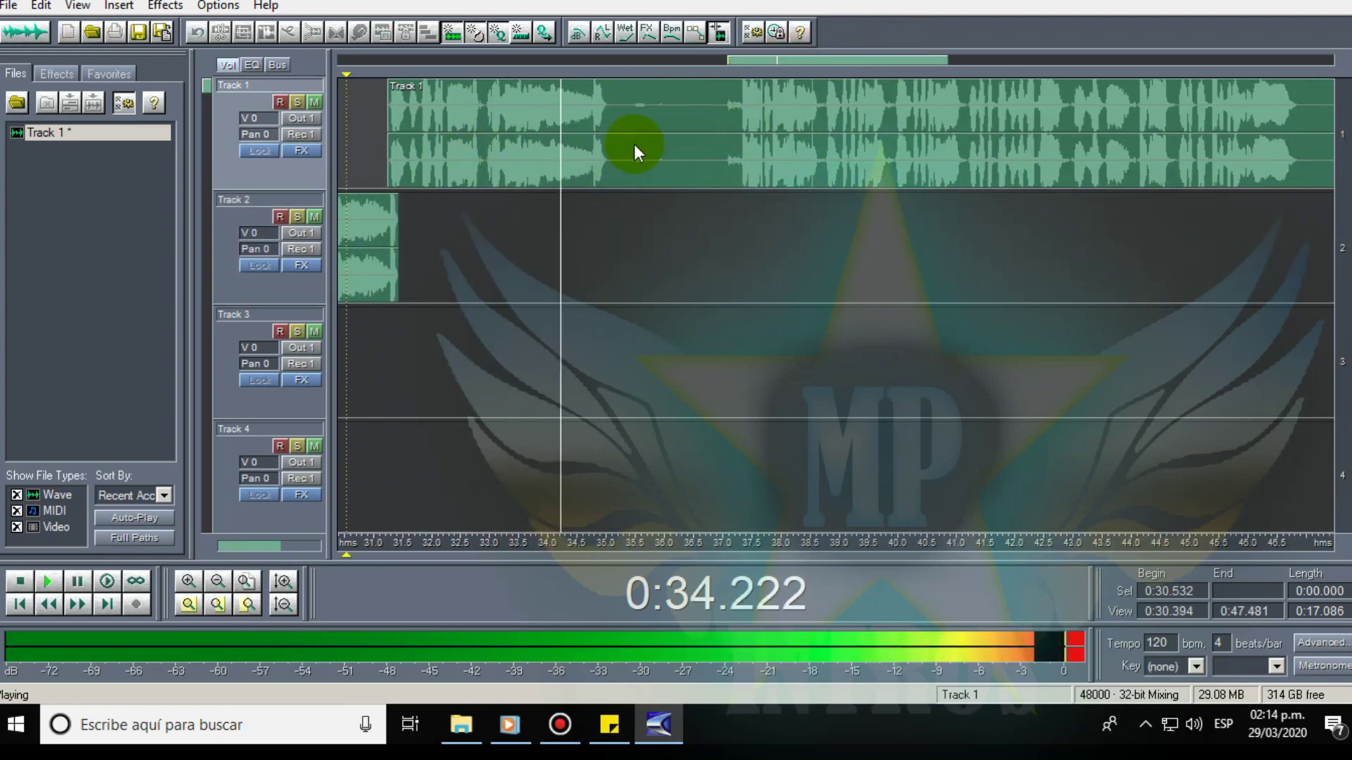
pyautogui.moveTo(611, 148); pyautogui.dragTo(745, 149)
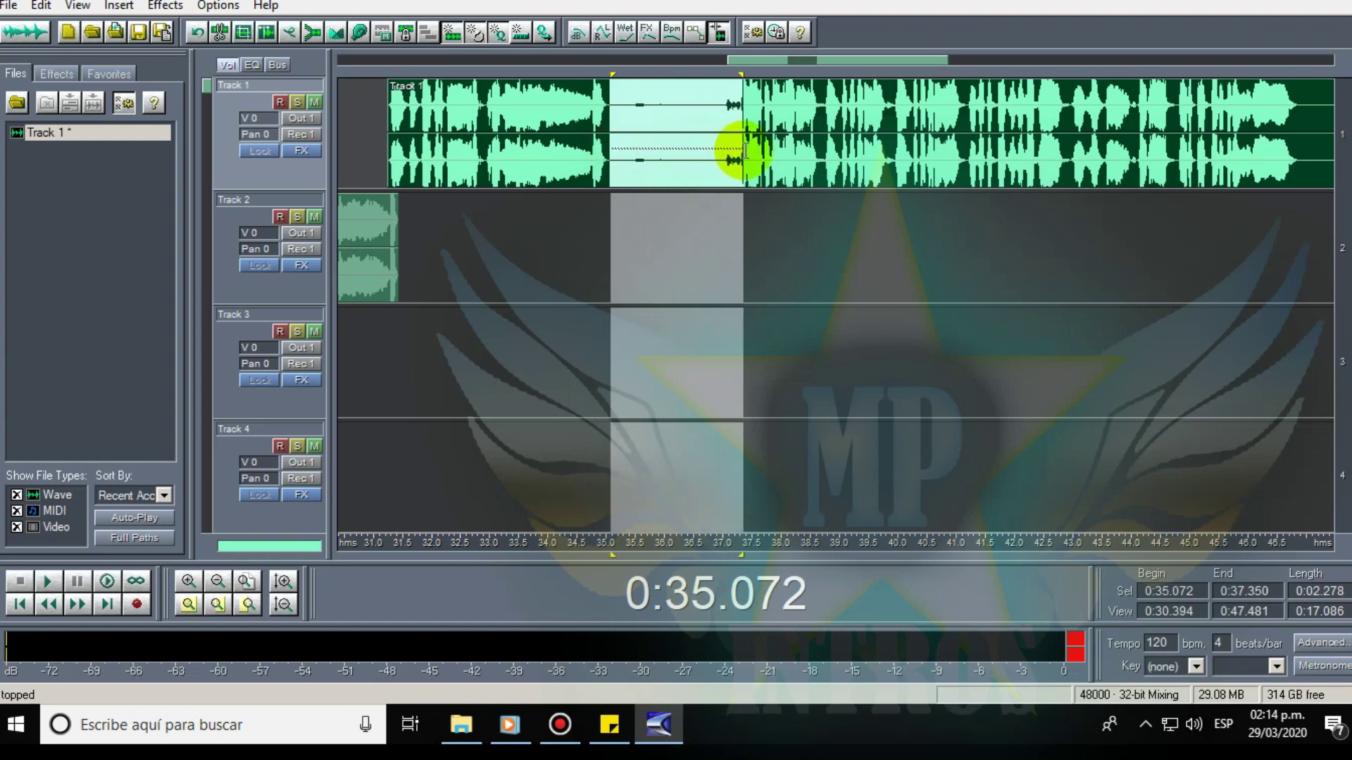
pyautogui.press('Delete')
# Play the remaining narration clip and move it along track 1 to start at about 38 seconds.
pyautogui.click(727, 247)
pyautogui.press('space')
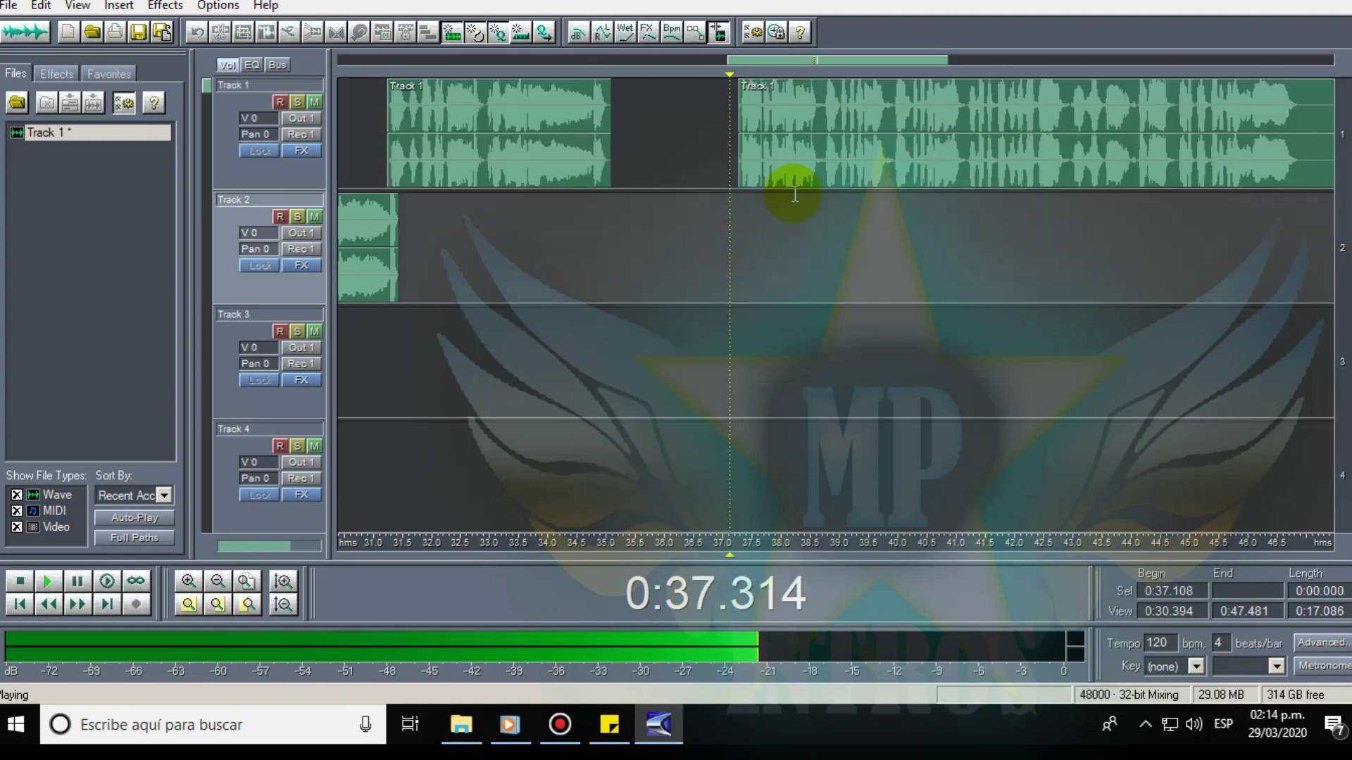
pyautogui.press('space')
pyautogui.rightClick(823, 158)
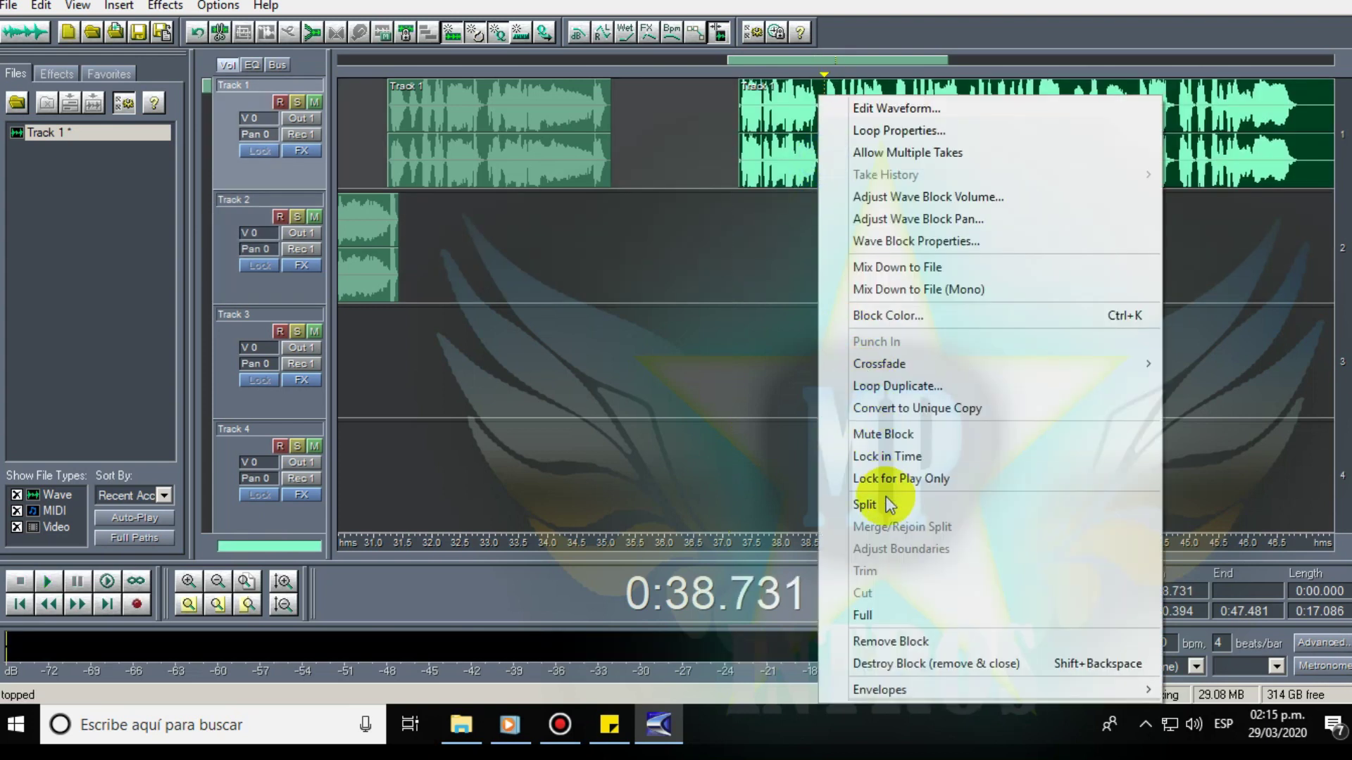
pyautogui.click(699, 347)
pyautogui.moveTo(759, 138); pyautogui.dragTo(803, 151)
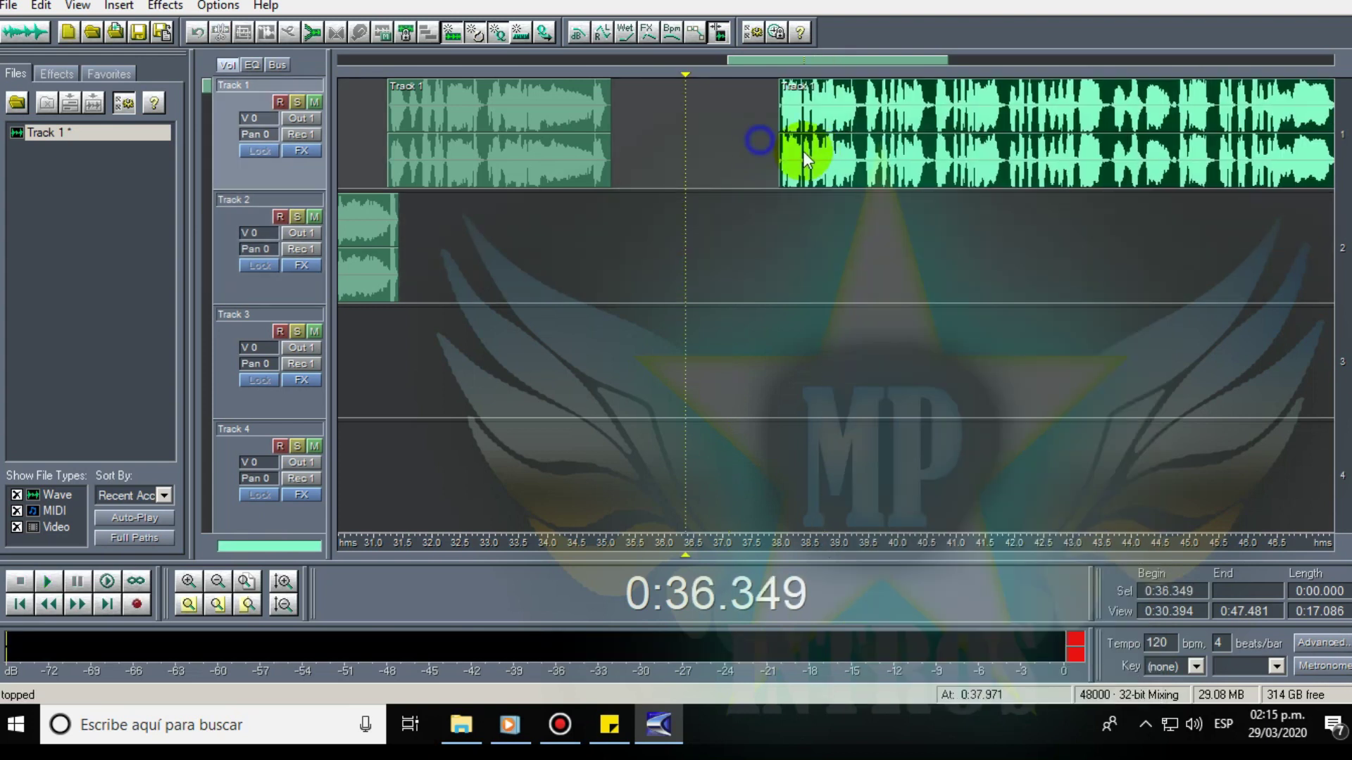
# Split the last track 1 clip at about 39.4 seconds and move the remainder to track 2 at about 39.3 seconds.
pyautogui.rightClick(863, 166)
pyautogui.click(910, 504)
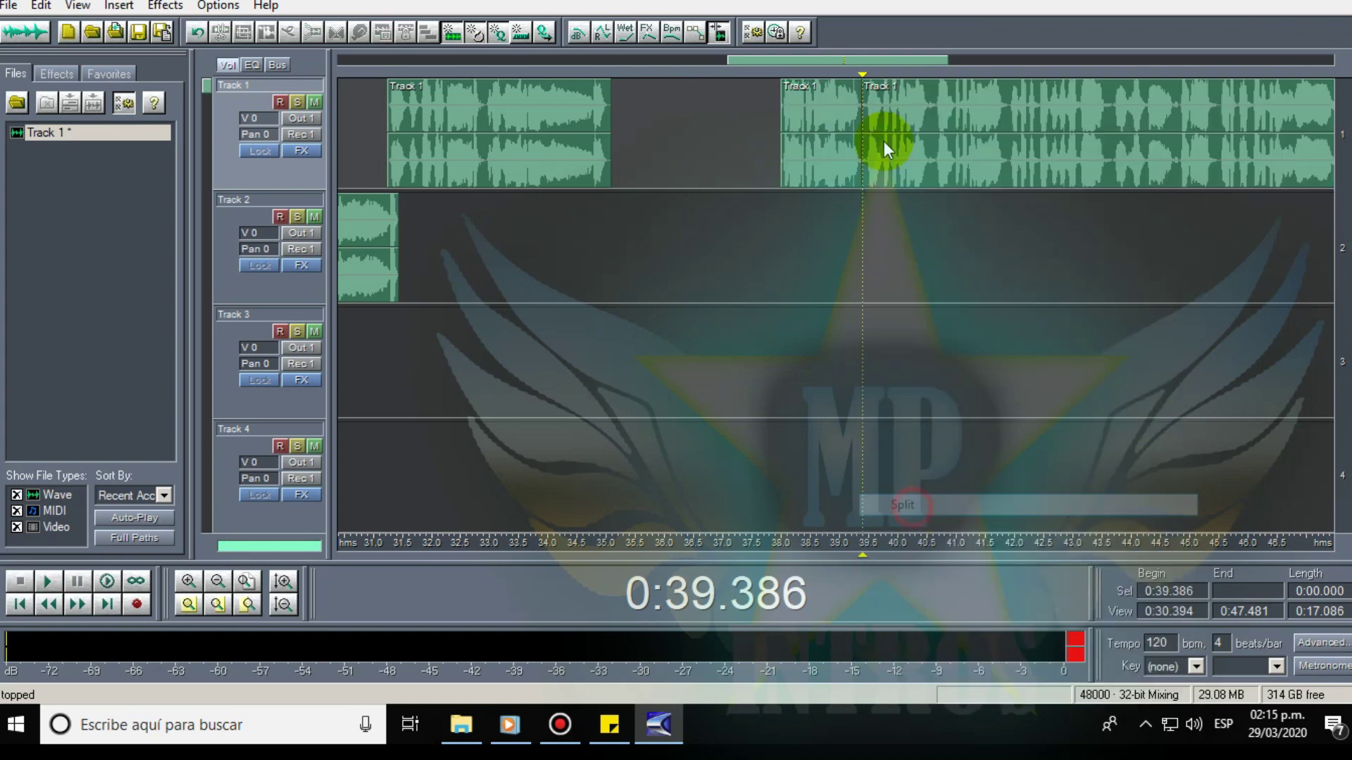
pyautogui.moveTo(885, 139); pyautogui.dragTo(889, 207)
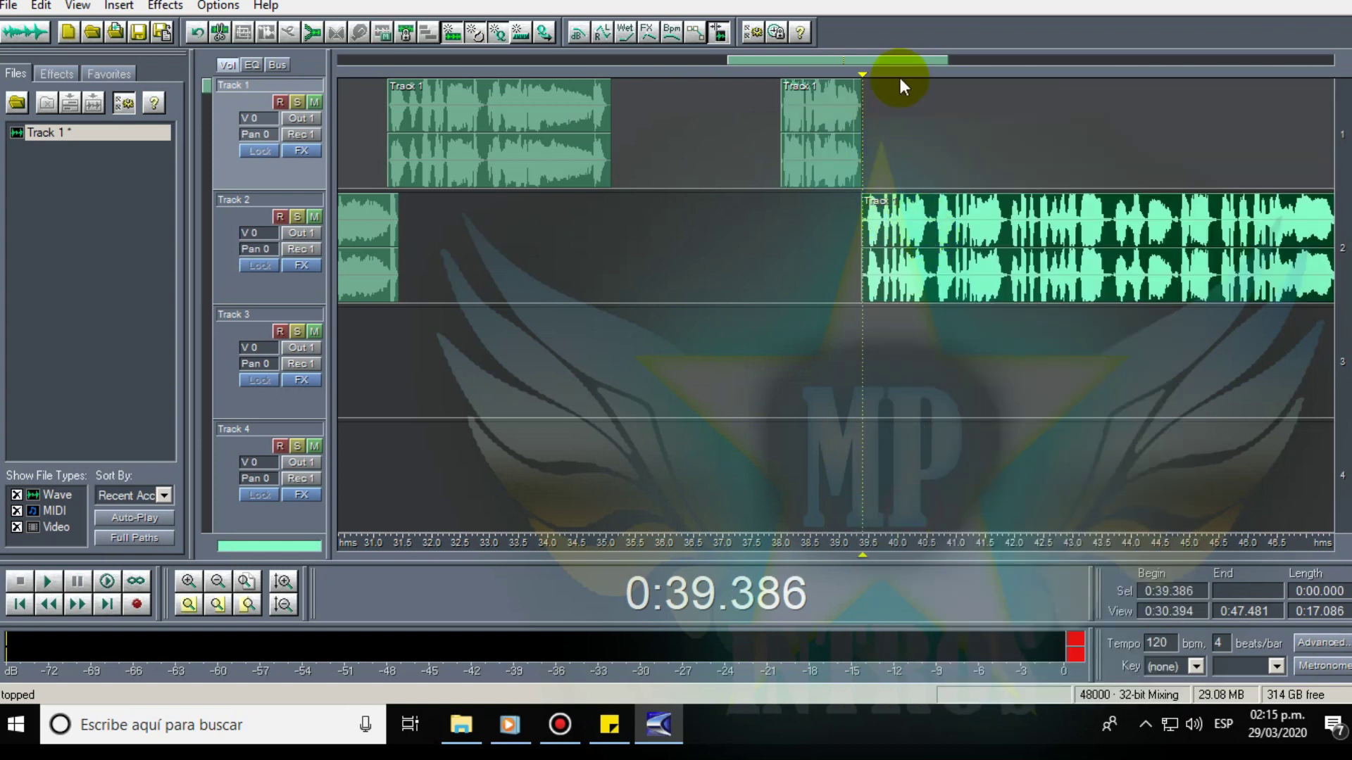
pyautogui.scroll(2, 900, 62)
pyautogui.moveTo(879, 276); pyautogui.dragTo(864, 276)
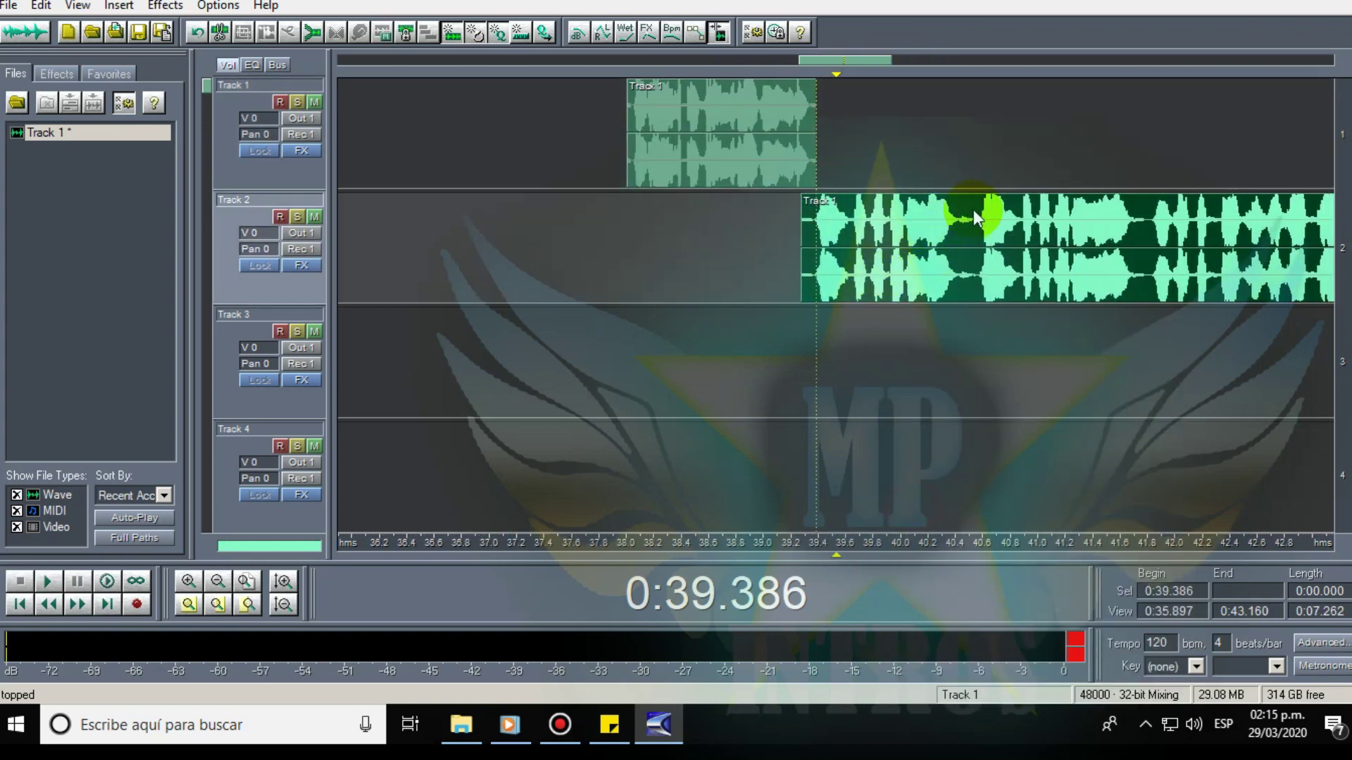
# Split the track 2 clip at the next phrase boundary and move the remainder to track 1 at about 40.4 seconds.
pyautogui.click(976, 211)
pyautogui.rightClick(965, 212)
pyautogui.click(972, 504)
pyautogui.click(949, 239)
pyautogui.moveTo(976, 253); pyautogui.dragTo(967, 264)
pyautogui.moveTo(1044, 232); pyautogui.dragTo(1024, 137)
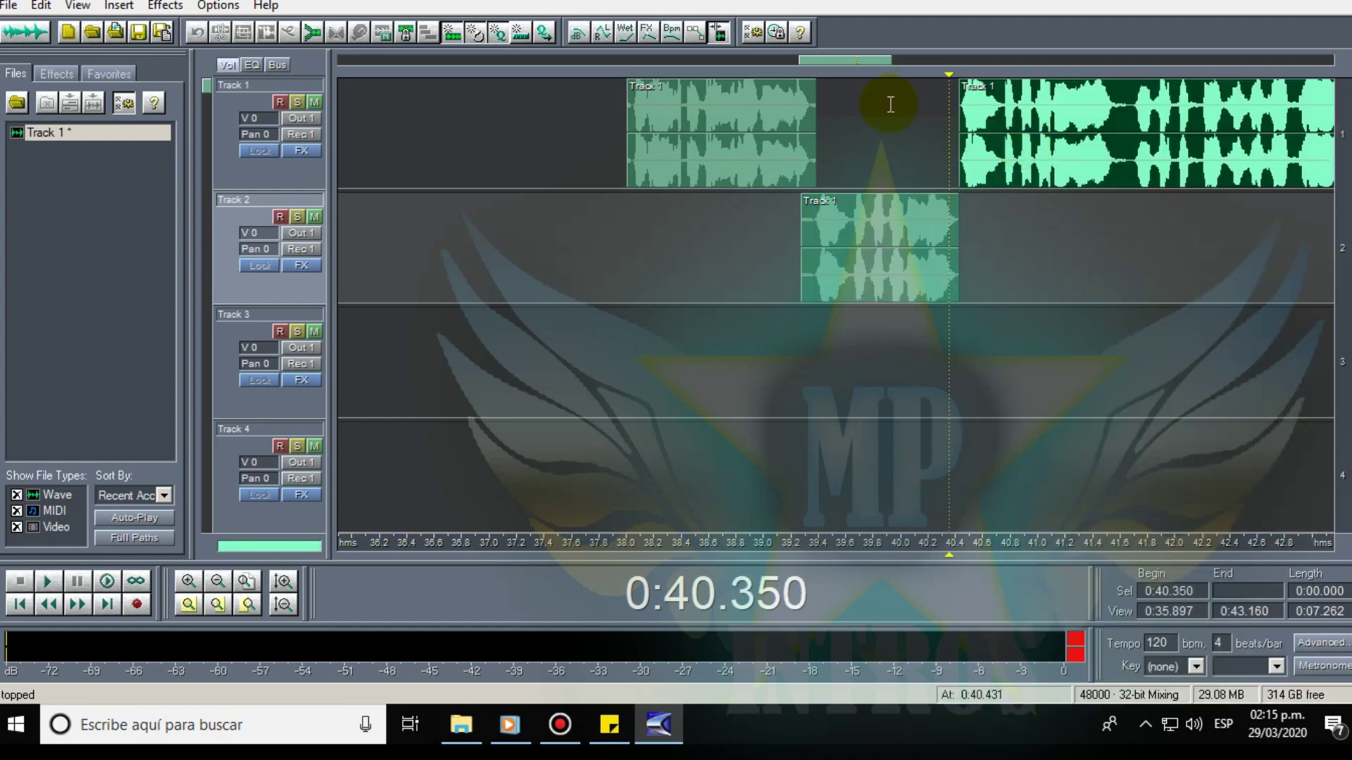
# Split off the following phrase on track 1, move the remainder to track 2 at about 41.6 seconds, and play the transition.
pyautogui.moveTo(830, 61); pyautogui.dragTo(868, 62)
pyautogui.moveTo(746, 150); pyautogui.dragTo(792, 202)
pyautogui.hotkey('ctrl', 'k')
pyautogui.click(712, 168)
pyautogui.click(696, 245)
pyautogui.press('space')
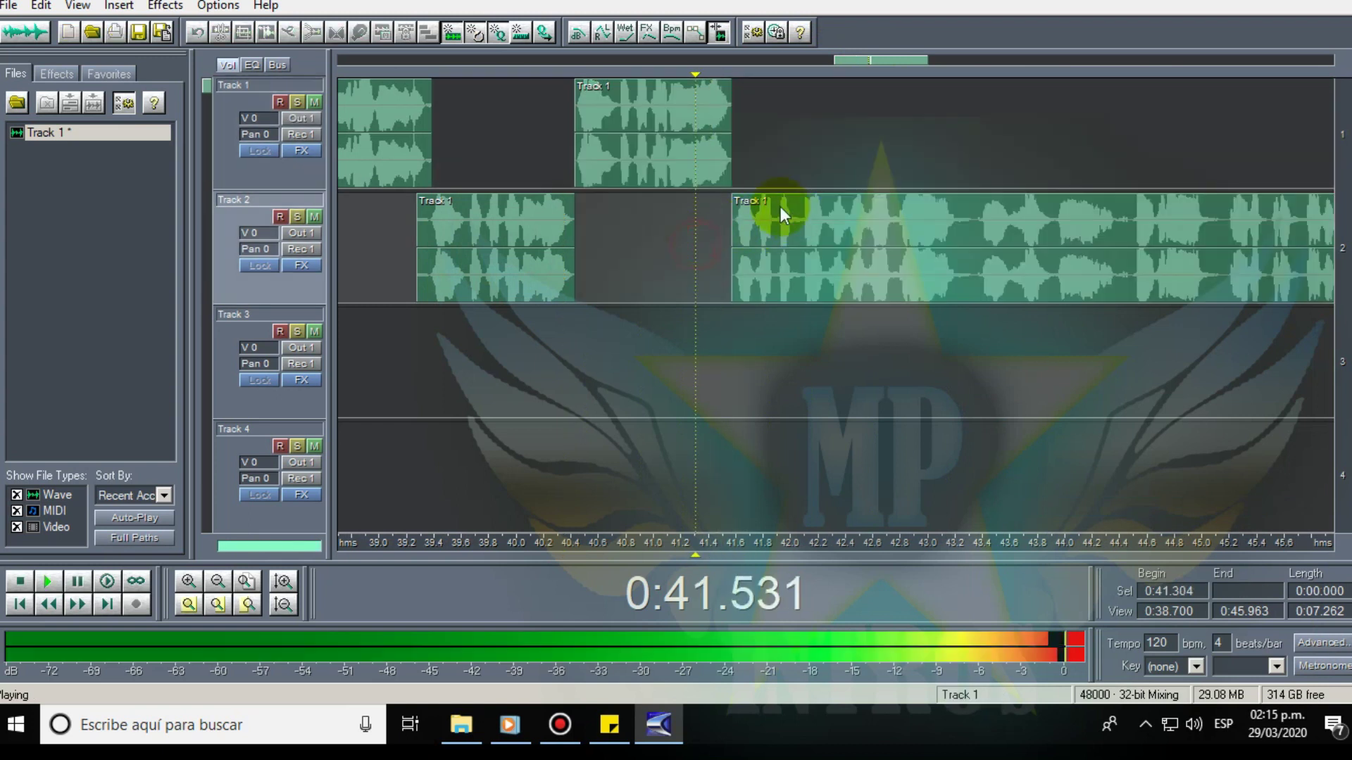
# Split the last track 2 clip after its first phrase and move the remainder to track 1 at about 43.1 seconds.
pyautogui.click(980, 230)
pyautogui.press('space')
pyautogui.hotkey('ctrl', 'k')
pyautogui.moveTo(968, 232); pyautogui.dragTo(982, 114)
# Split the last track 1 clip at about 44.8 seconds, move the remainder to track 2 at about 44.7 seconds, and play the transition.
pyautogui.press('space')
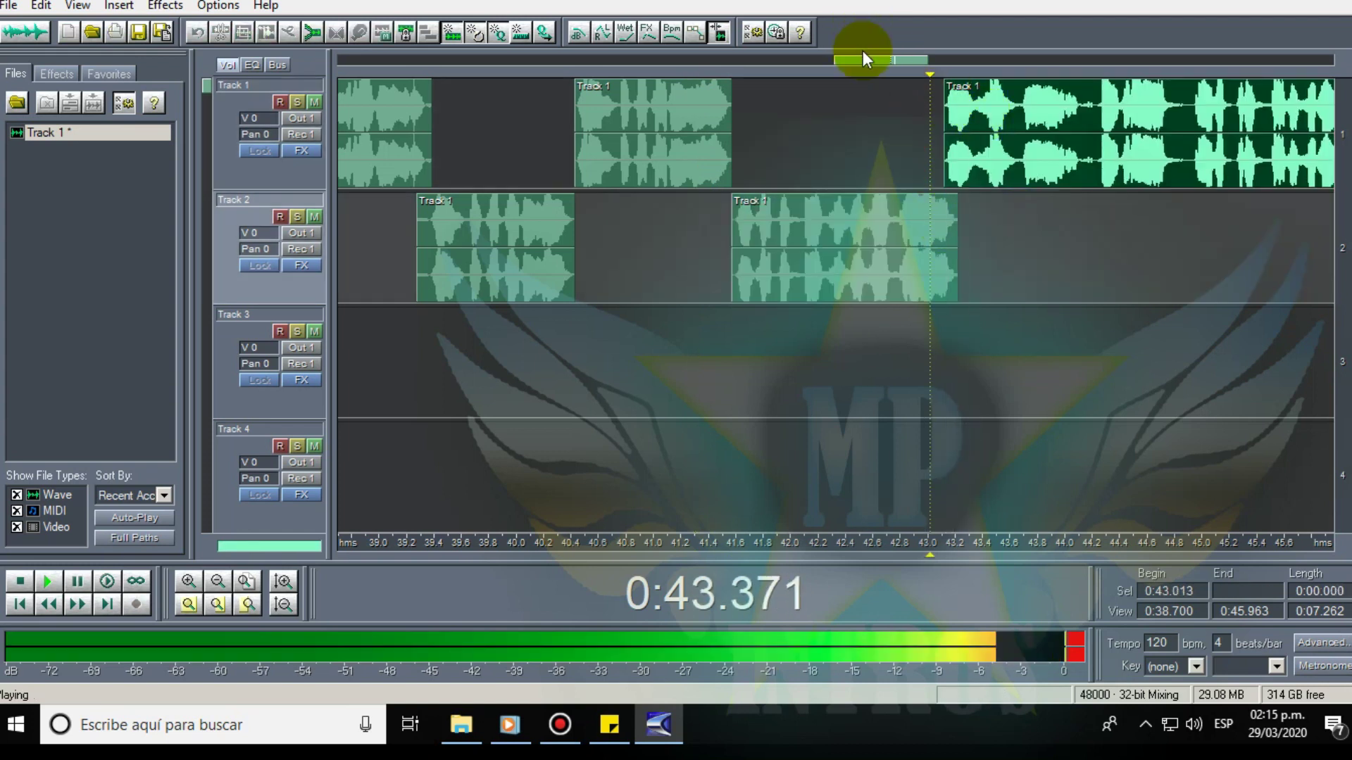
pyautogui.moveTo(884, 57); pyautogui.dragTo(901, 100)
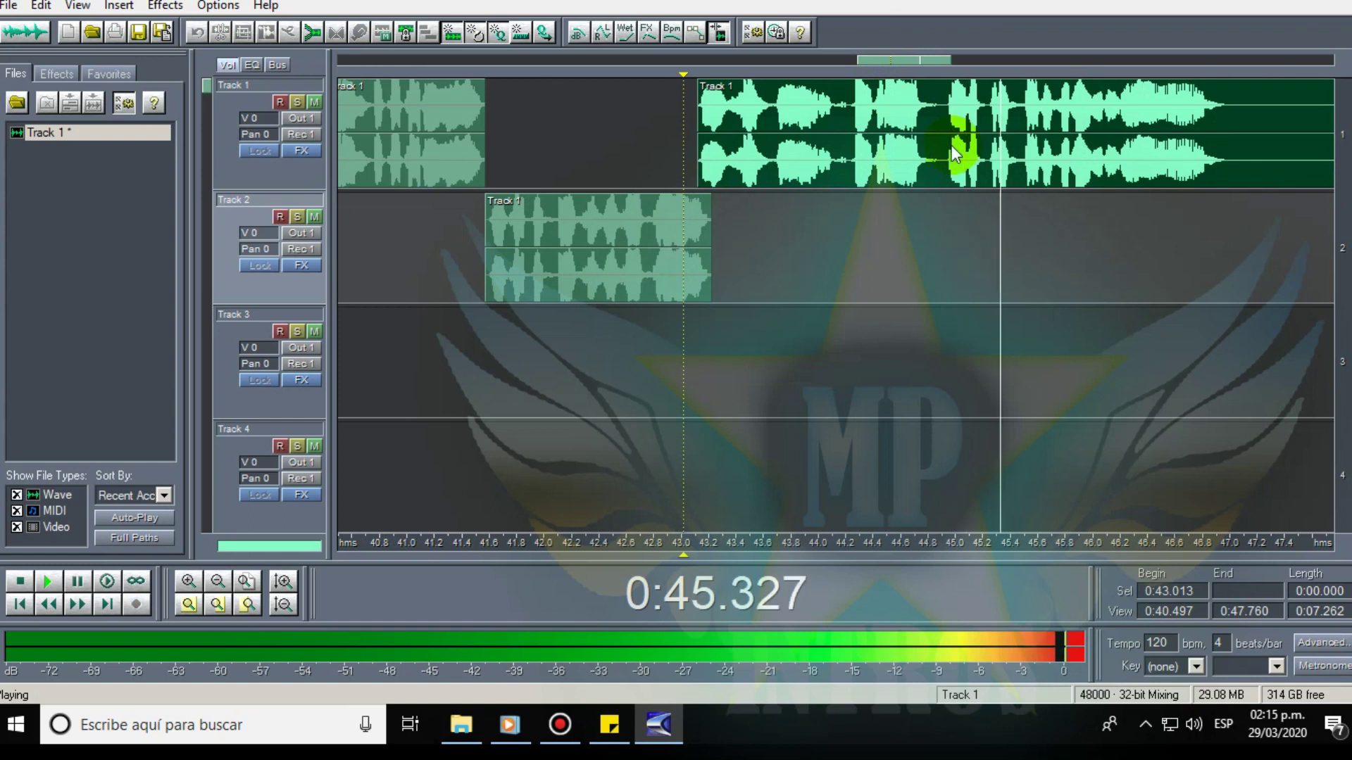
pyautogui.press('space')
pyautogui.press('space')
pyautogui.click(930, 130)
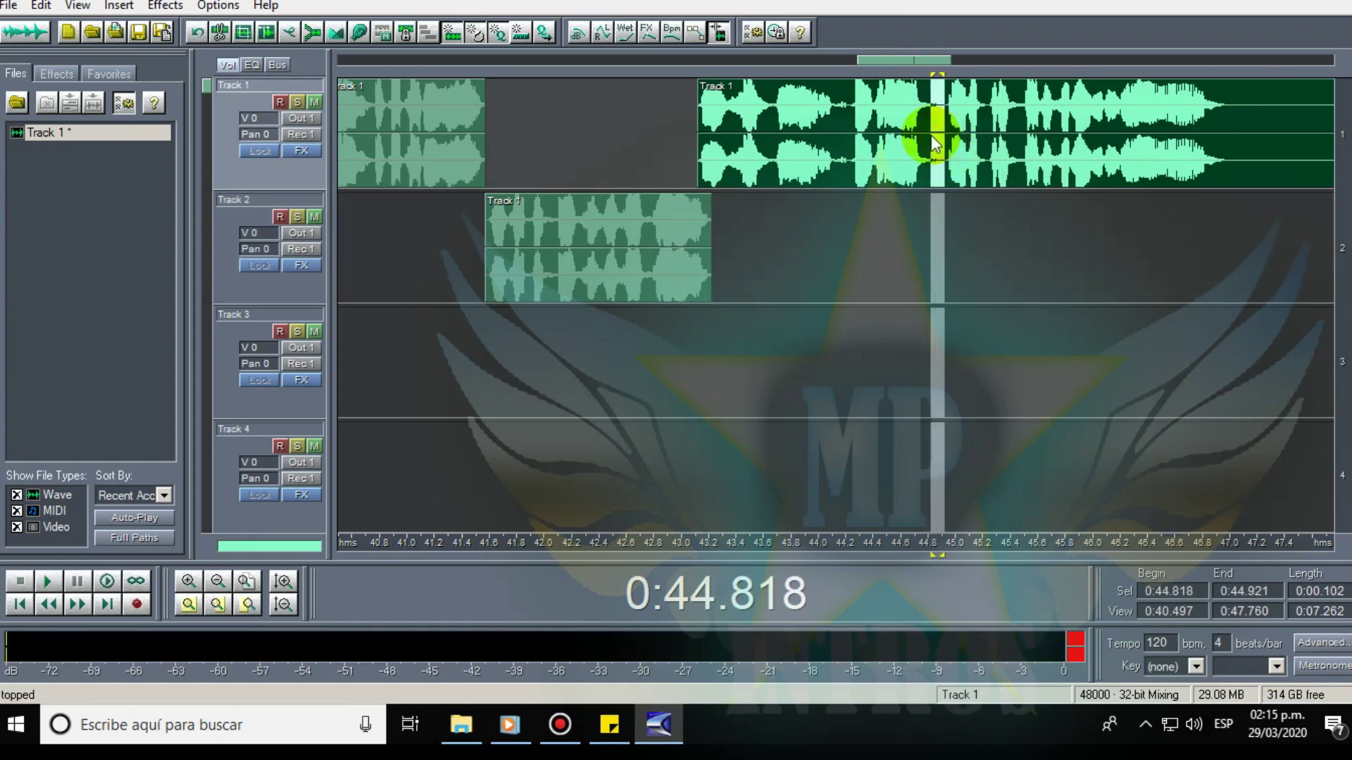
pyautogui.hotkey('ctrl', 'k')
pyautogui.moveTo(996, 120); pyautogui.dragTo(981, 233)
pyautogui.click(848, 228)
pyautogui.press('space')
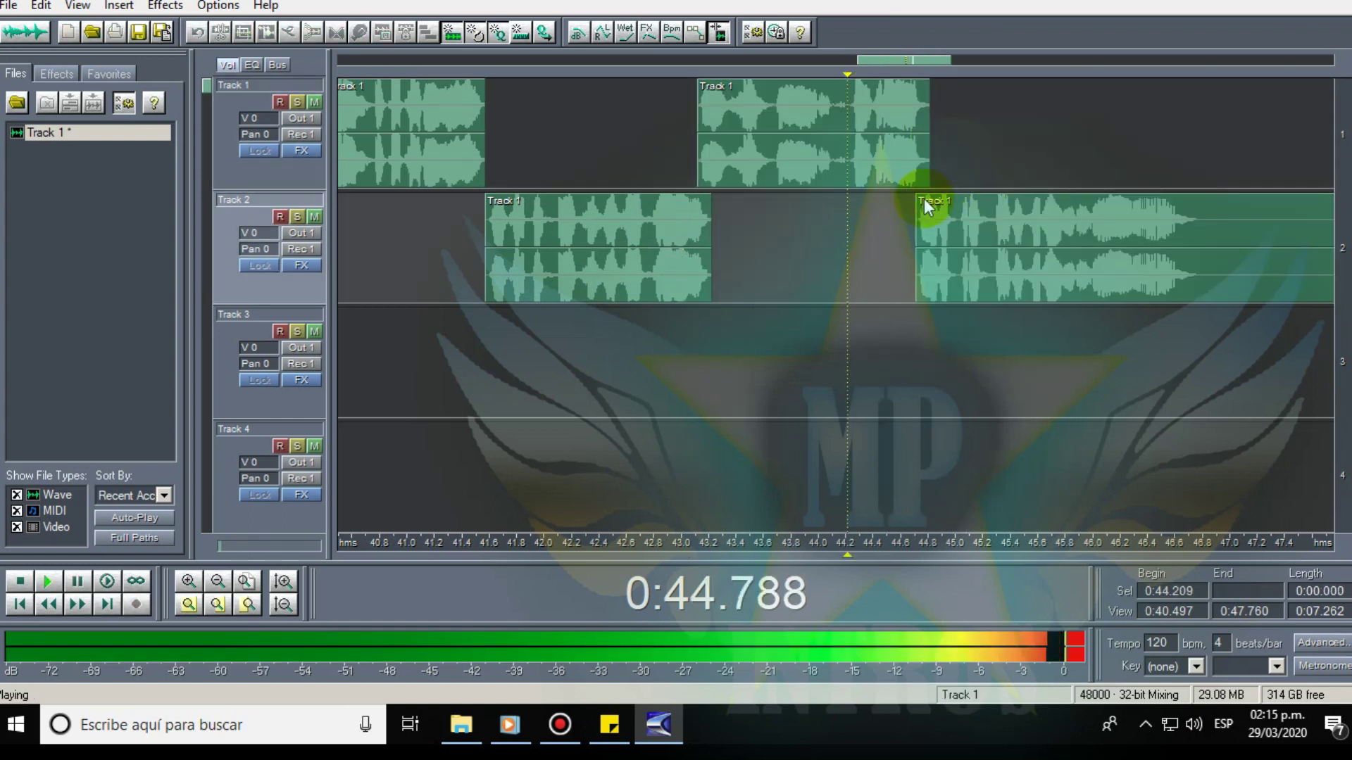
pyautogui.press('space')
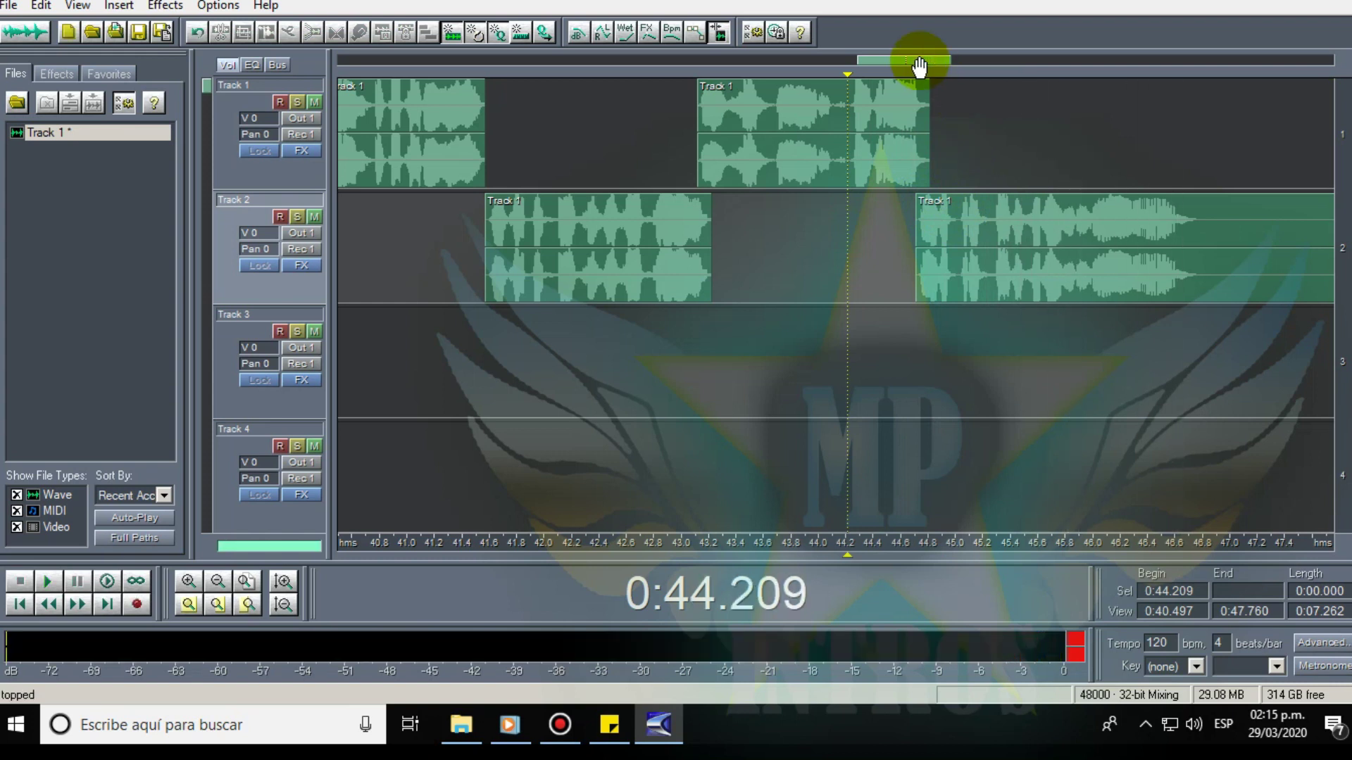
# Play the rearranged voice-over phrases from near the beginning of the session, at about 1.9 seconds.
pyautogui.scroll(-3, 920, 66)
pyautogui.moveTo(875, 66); pyautogui.dragTo(498, 61)
pyautogui.scroll(-3, 528, 66)
pyautogui.click(383, 281)
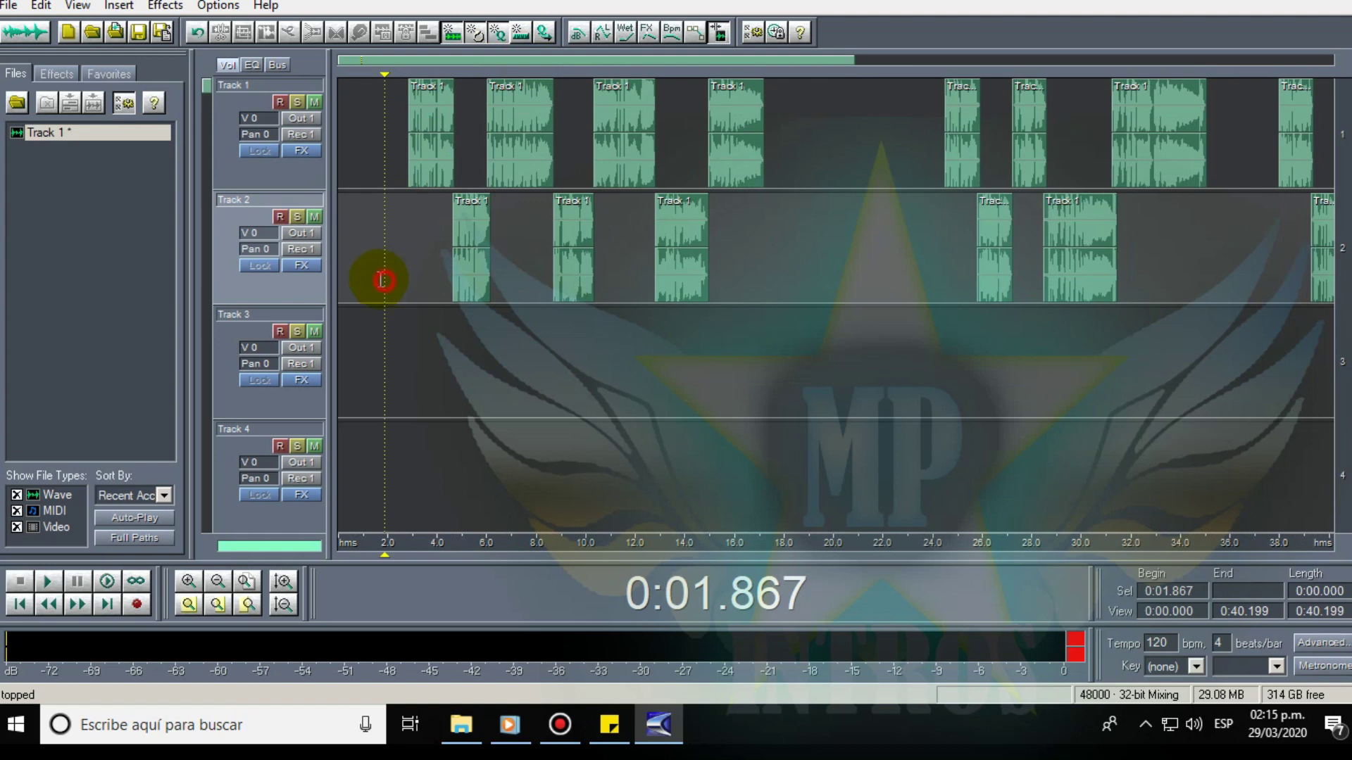
pyautogui.press('space')
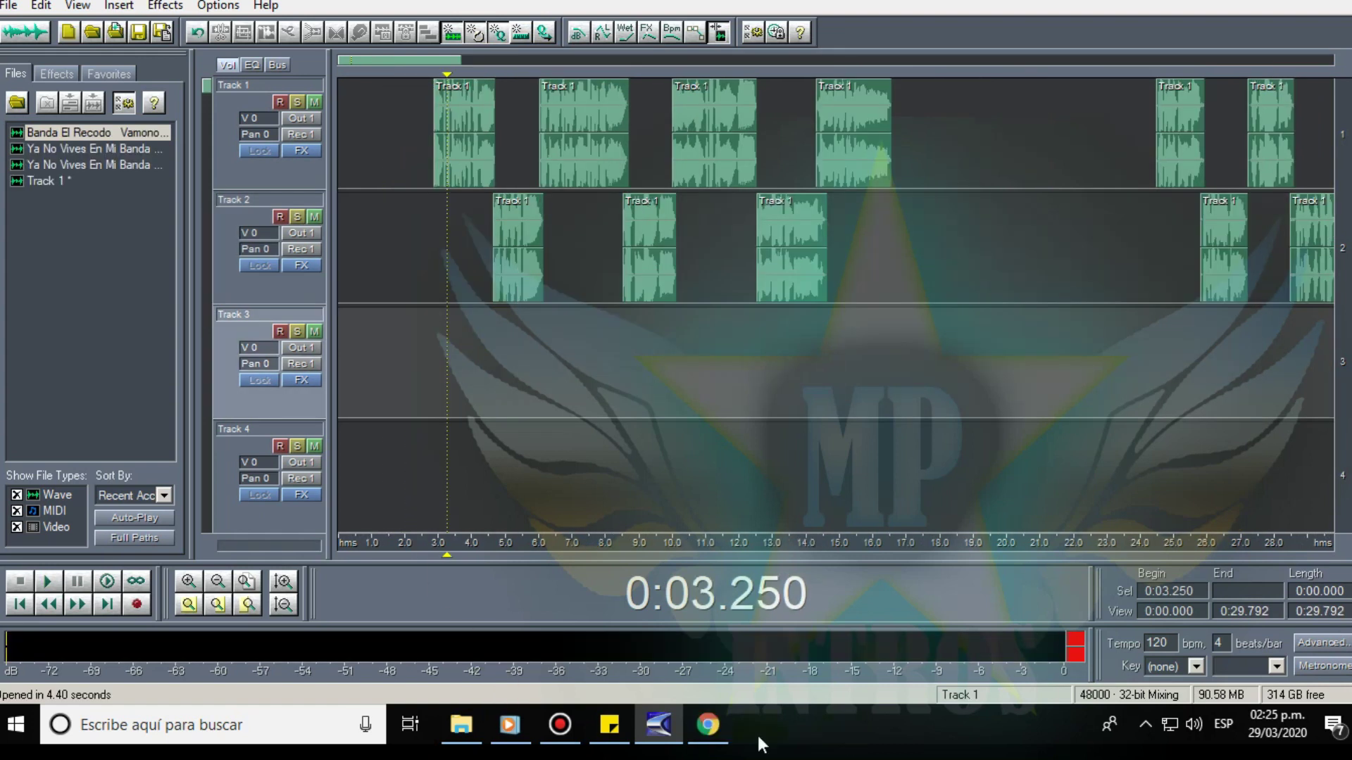
pyautogui.click(646, 728)
pyautogui.click(560, 726)
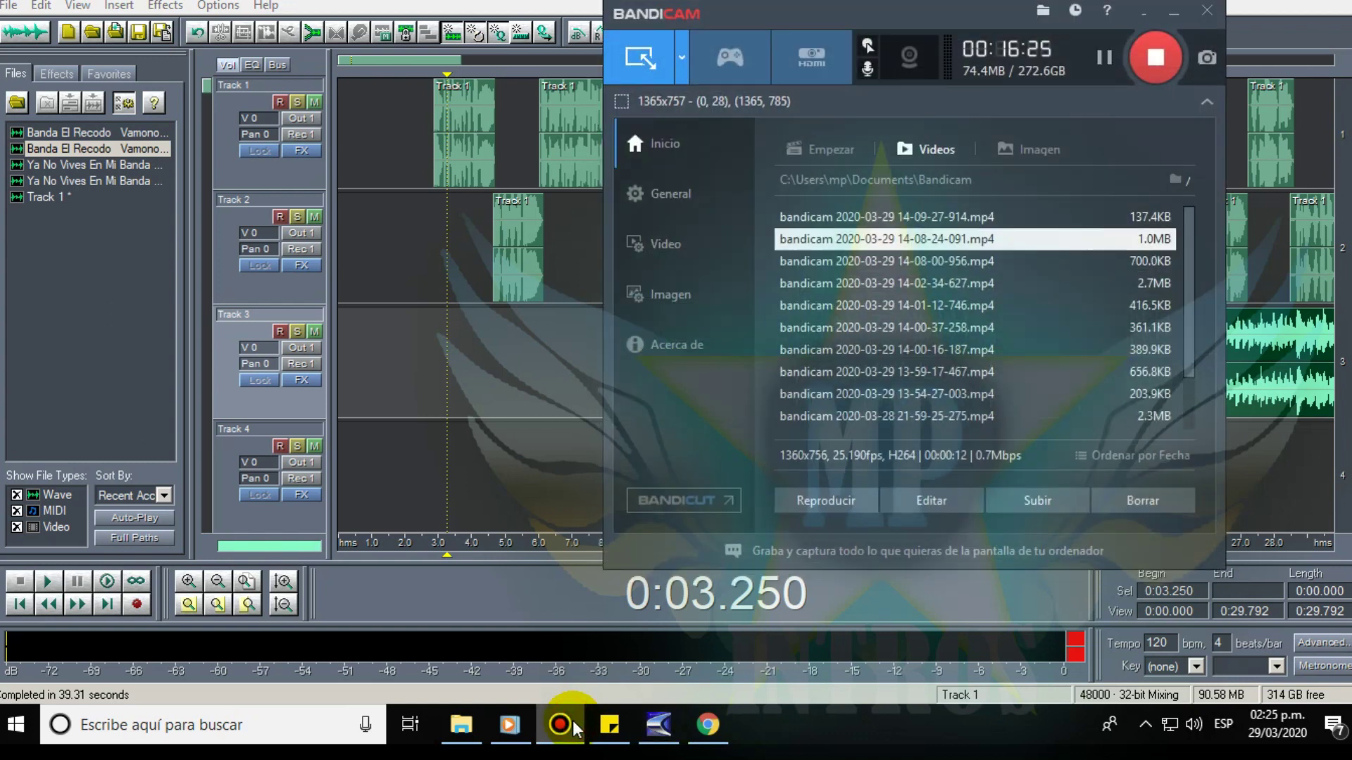
pyautogui.click(574, 728)
# Move the Banda El Recodo song clip to the beginning of track 3 and play it under the voice-over.
pyautogui.moveTo(749, 344); pyautogui.dragTo(416, 355)
pyautogui.click(371, 266)
pyautogui.press('space')
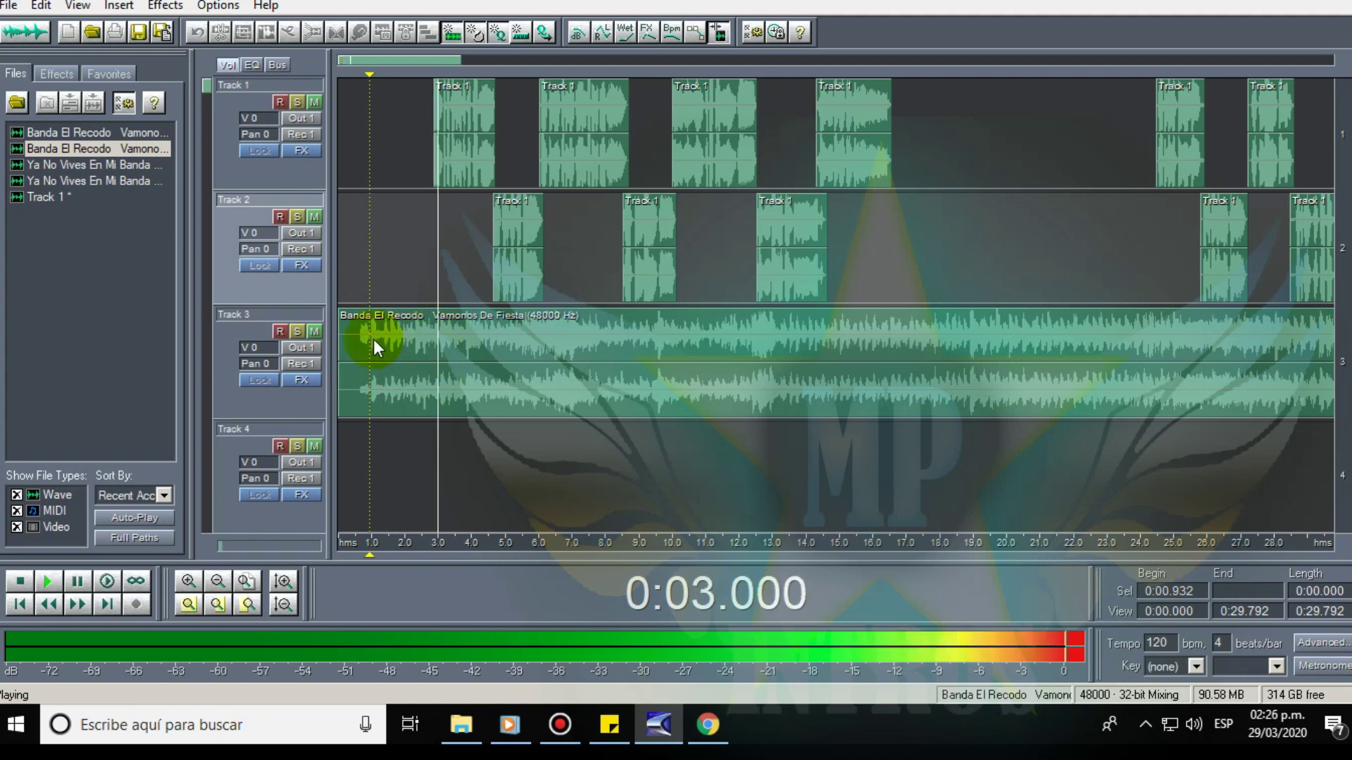
pyautogui.press('space')
# Solo track 3 and play the song from several points between about 5 and 10.7 seconds to find where to cut it.
pyautogui.click(297, 331)
pyautogui.click(504, 357)
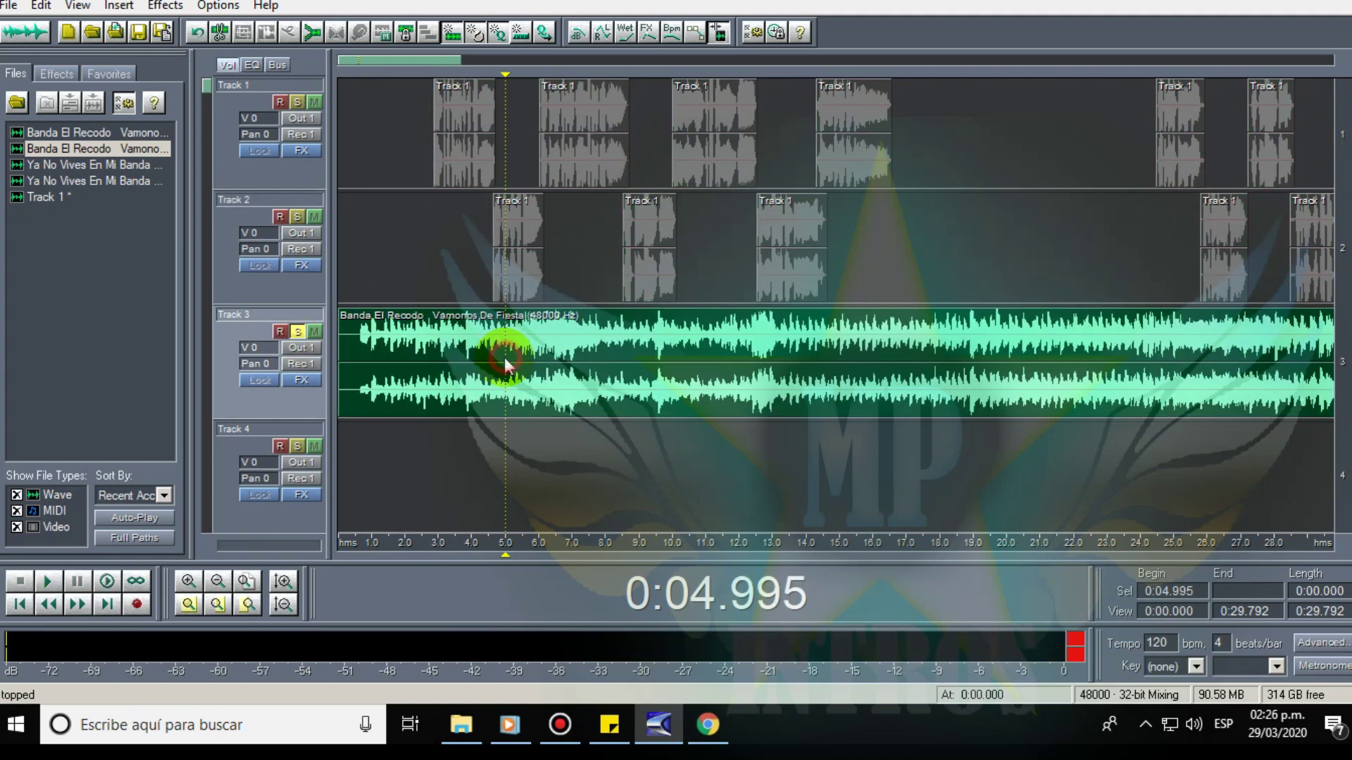
pyautogui.press('space')
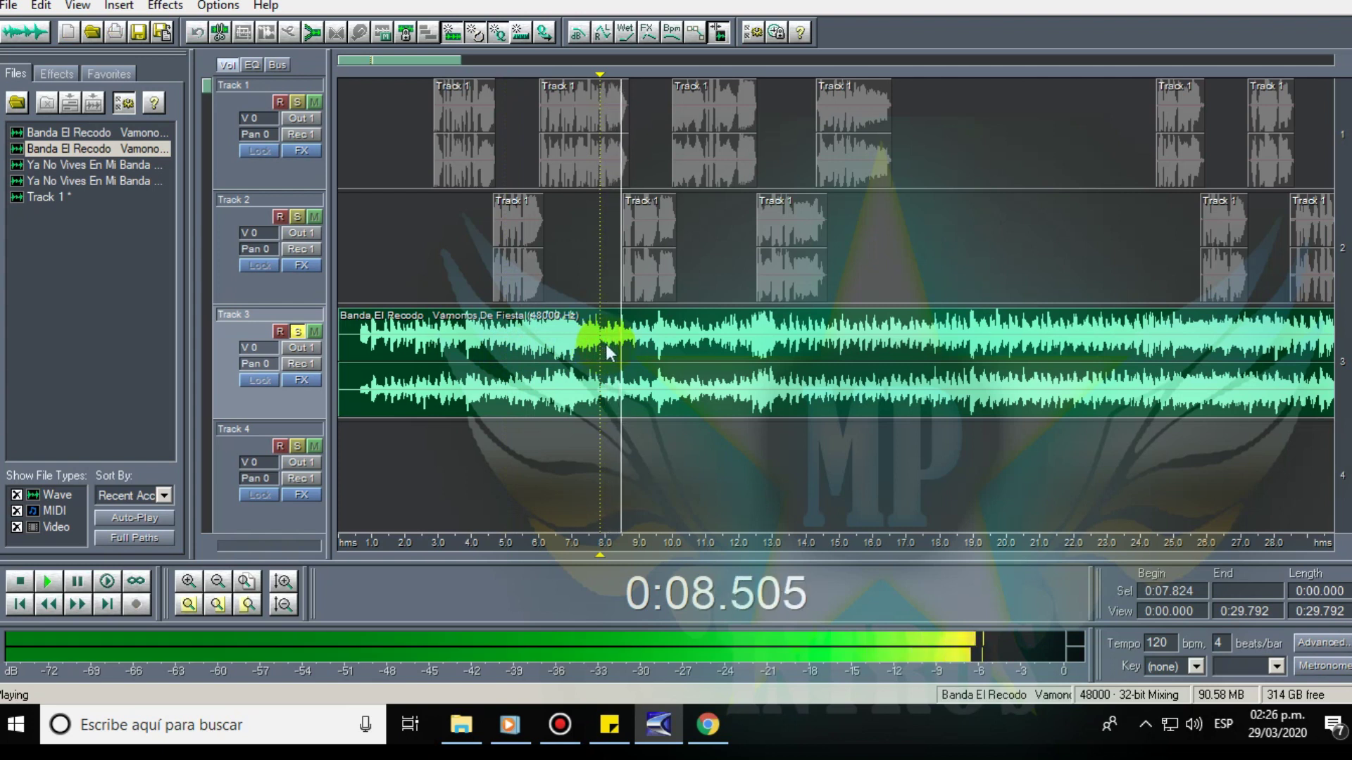
pyautogui.click(654, 343)
pyautogui.press('space')
pyautogui.press('space')
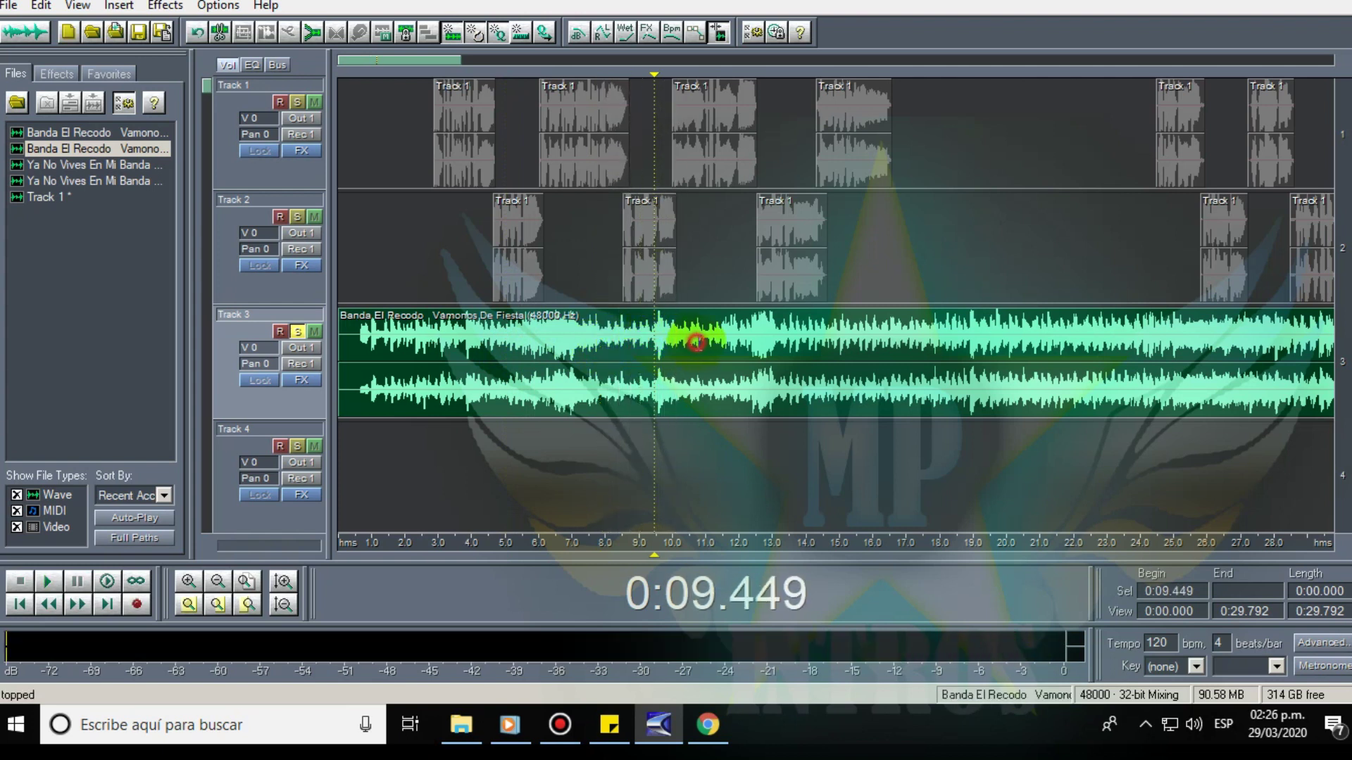
pyautogui.click(697, 342)
pyautogui.press('space')
pyautogui.press('space')
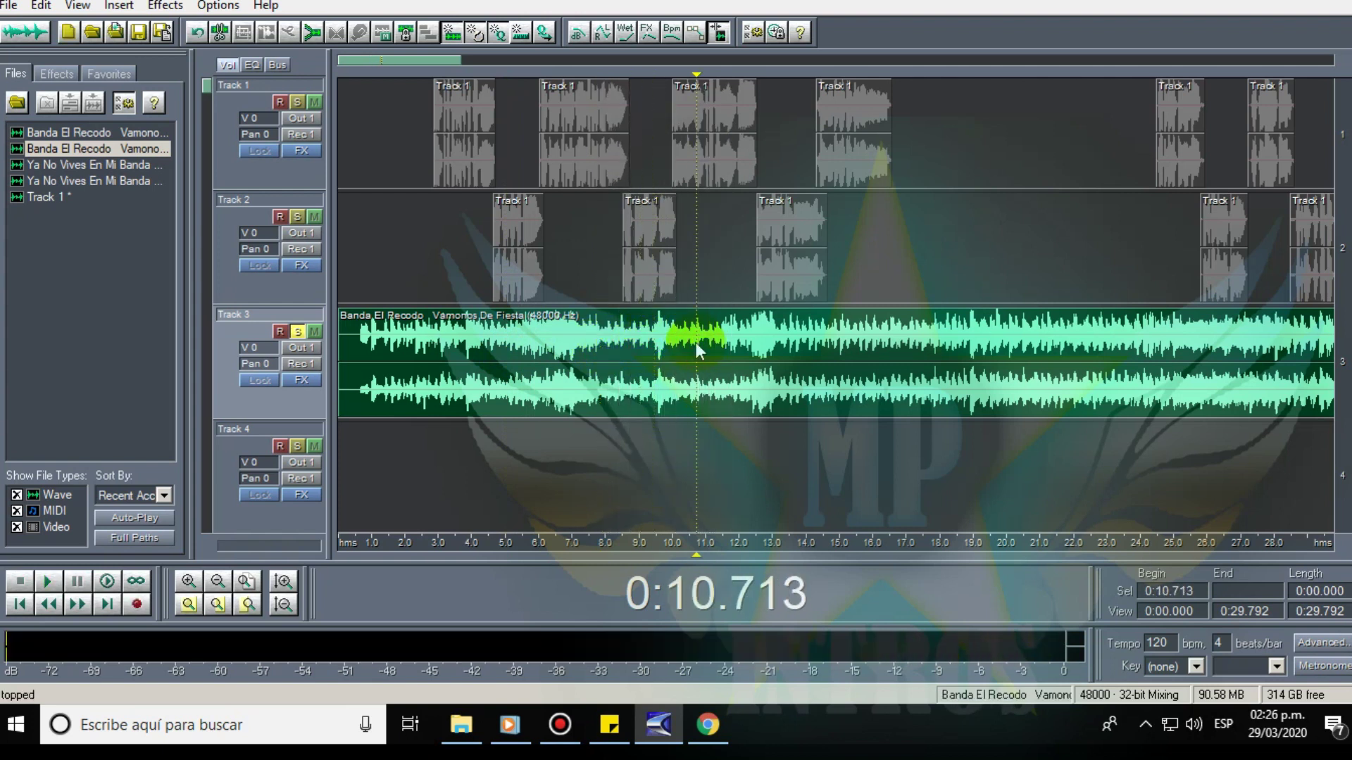
# Split the track 3 song at about 10.65 seconds and delete the part before the split.
pyautogui.rightClick(696, 342)
pyautogui.click(716, 447)
pyautogui.click(694, 352)
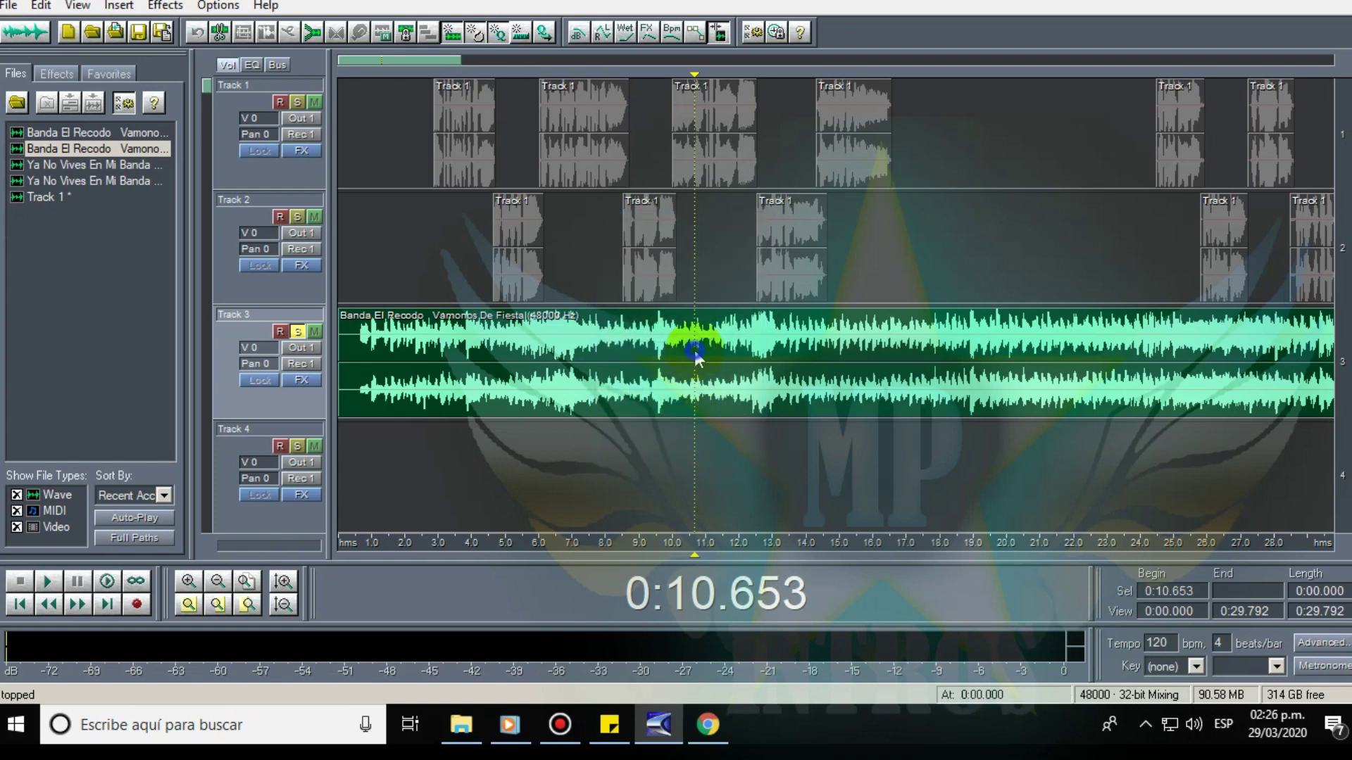
pyautogui.rightClick(696, 348)
pyautogui.click(791, 513)
pyautogui.click(604, 351)
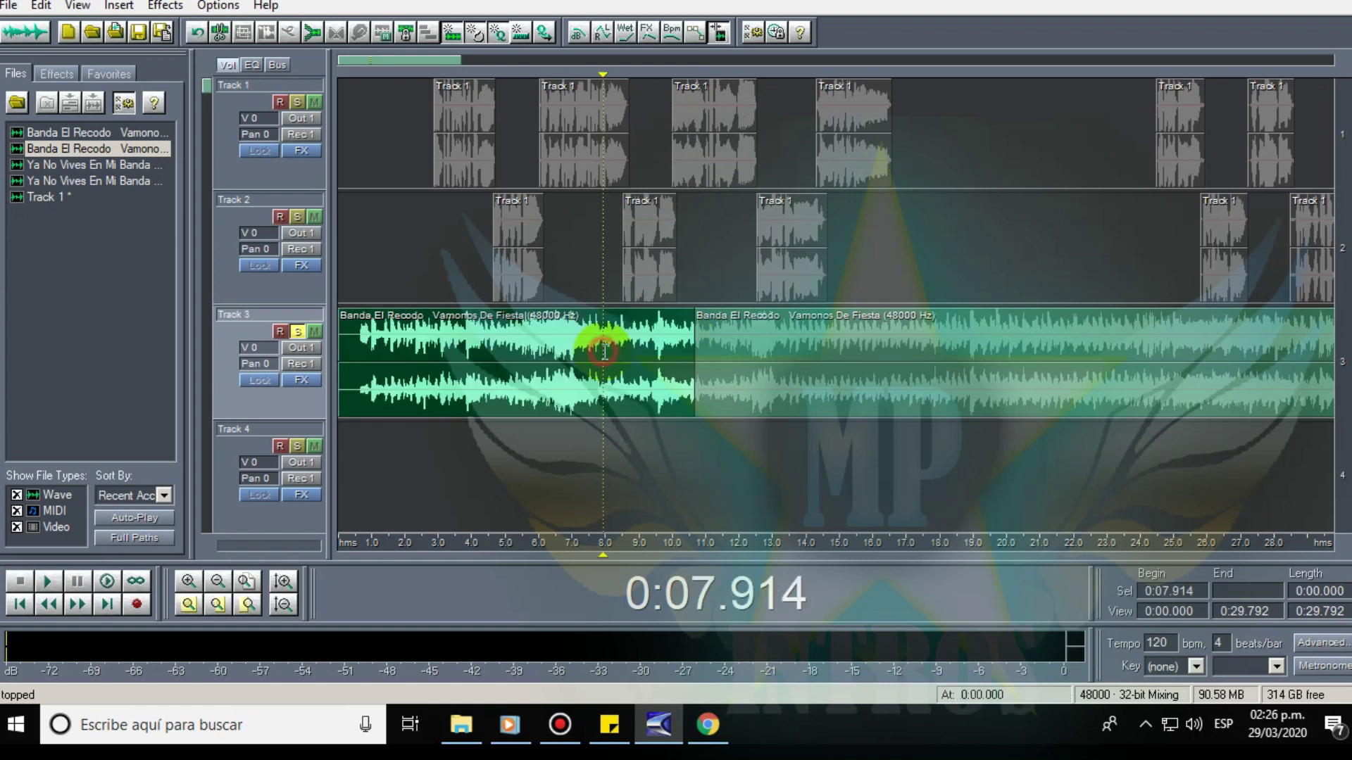
pyautogui.press('Delete')
# Move the remaining song clip to start at about 2.6 seconds, turn off track 3's solo, and play the mix from about 2.3 seconds.
pyautogui.moveTo(704, 345); pyautogui.dragTo(522, 361)
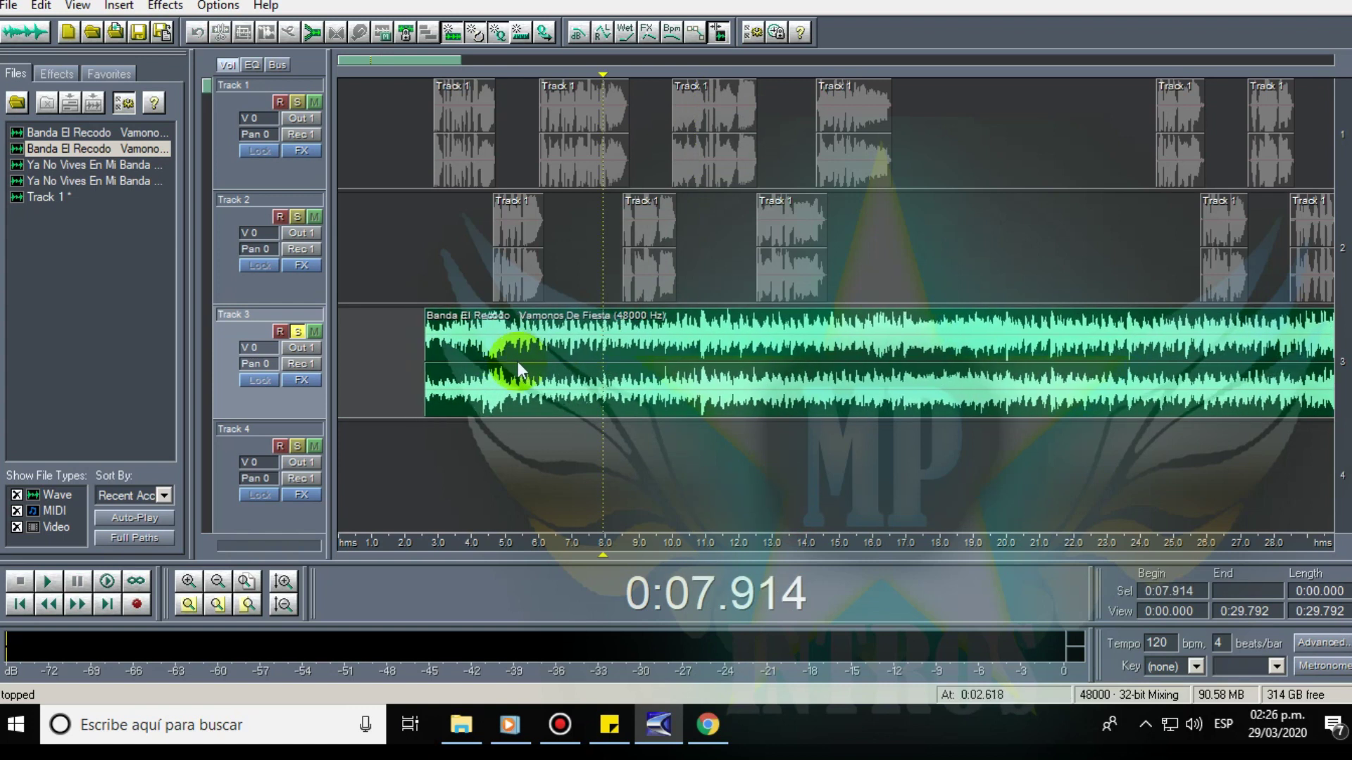
pyautogui.click(297, 331)
pyautogui.click(416, 279)
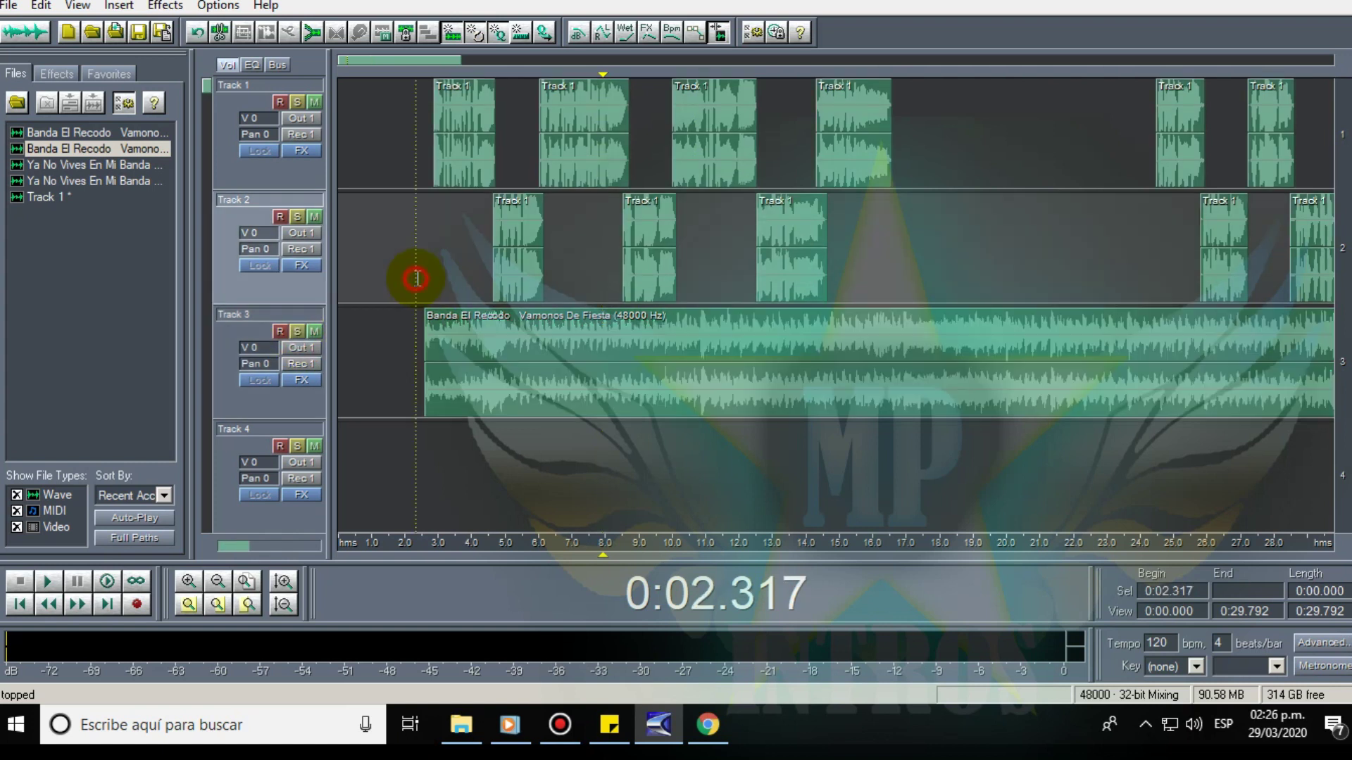
pyautogui.press('space')
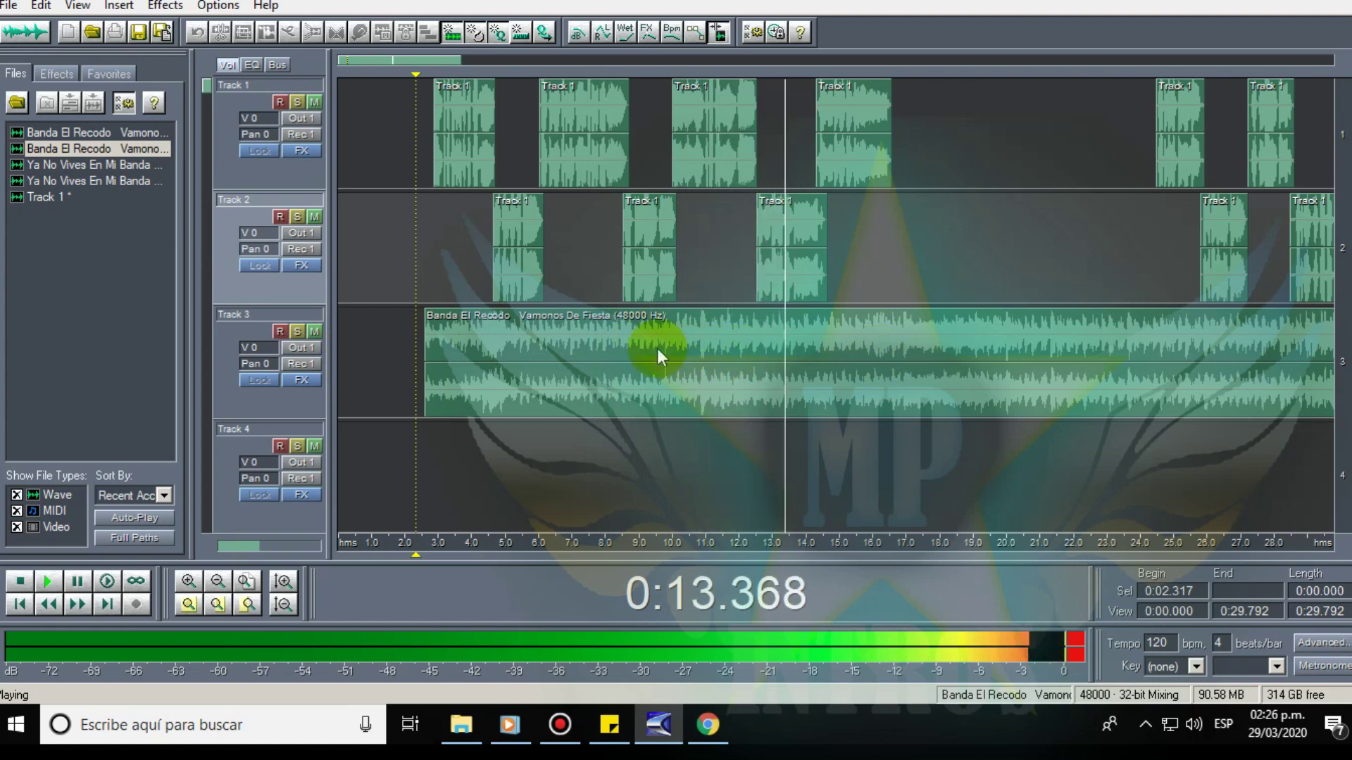
# Split the Banda El Recodo song on track 3 at about 8.7 seconds.
pyautogui.click(626, 337)
pyautogui.moveTo(628, 338); pyautogui.dragTo(670, 327)
pyautogui.press('Delete')
pyautogui.click(768, 442)
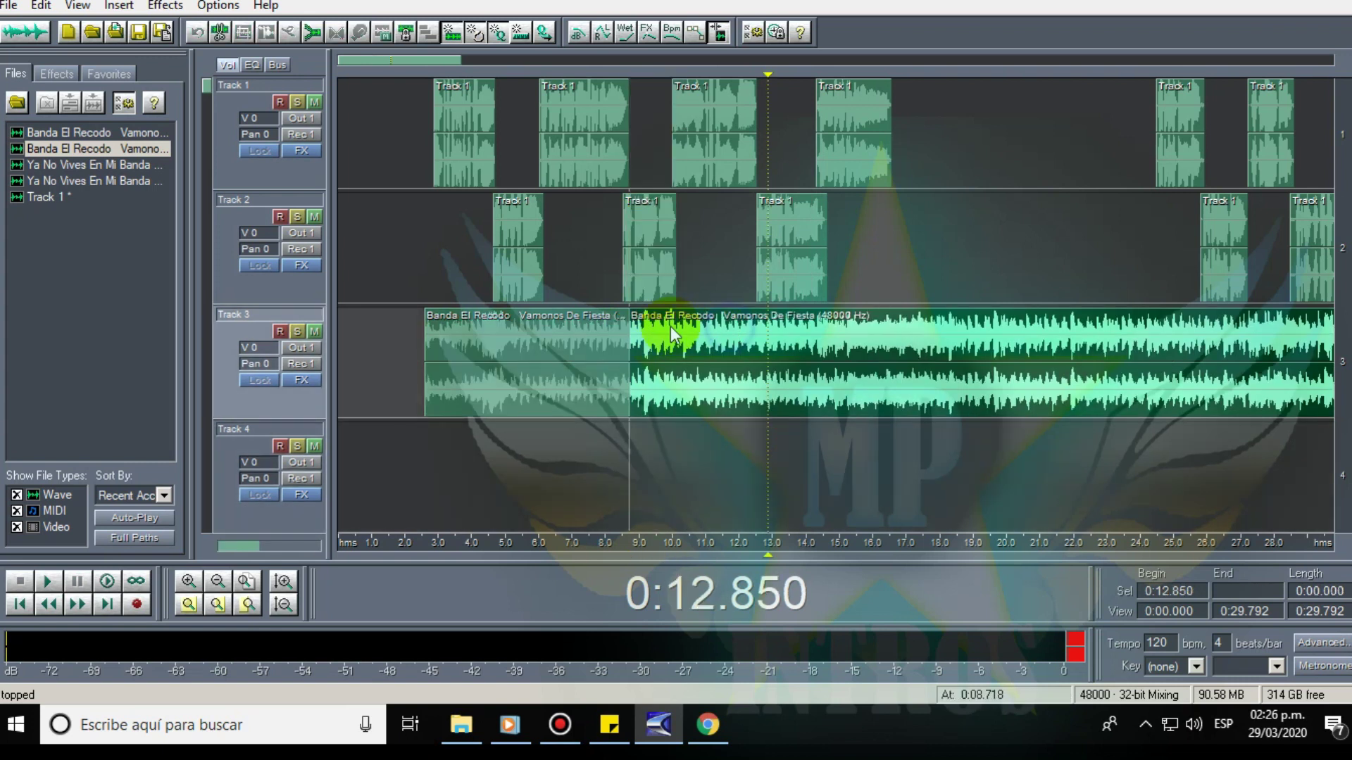
# Play the mix from about 8.3, 6.7 and 2.6 seconds to check the song across the split on track 3.
pyautogui.click(616, 339)
pyautogui.press('space')
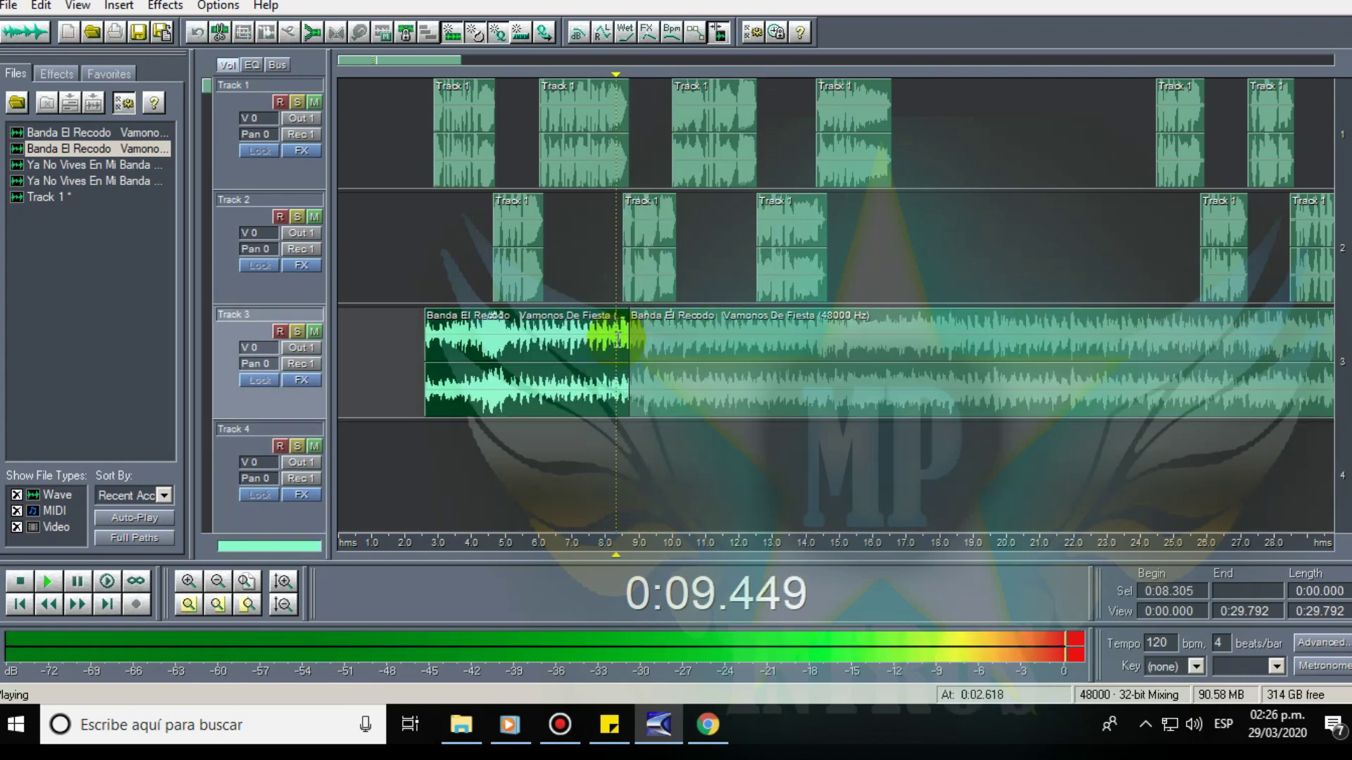
pyautogui.press('space')
pyautogui.click(563, 340)
pyautogui.press('space')
pyautogui.click(425, 427)
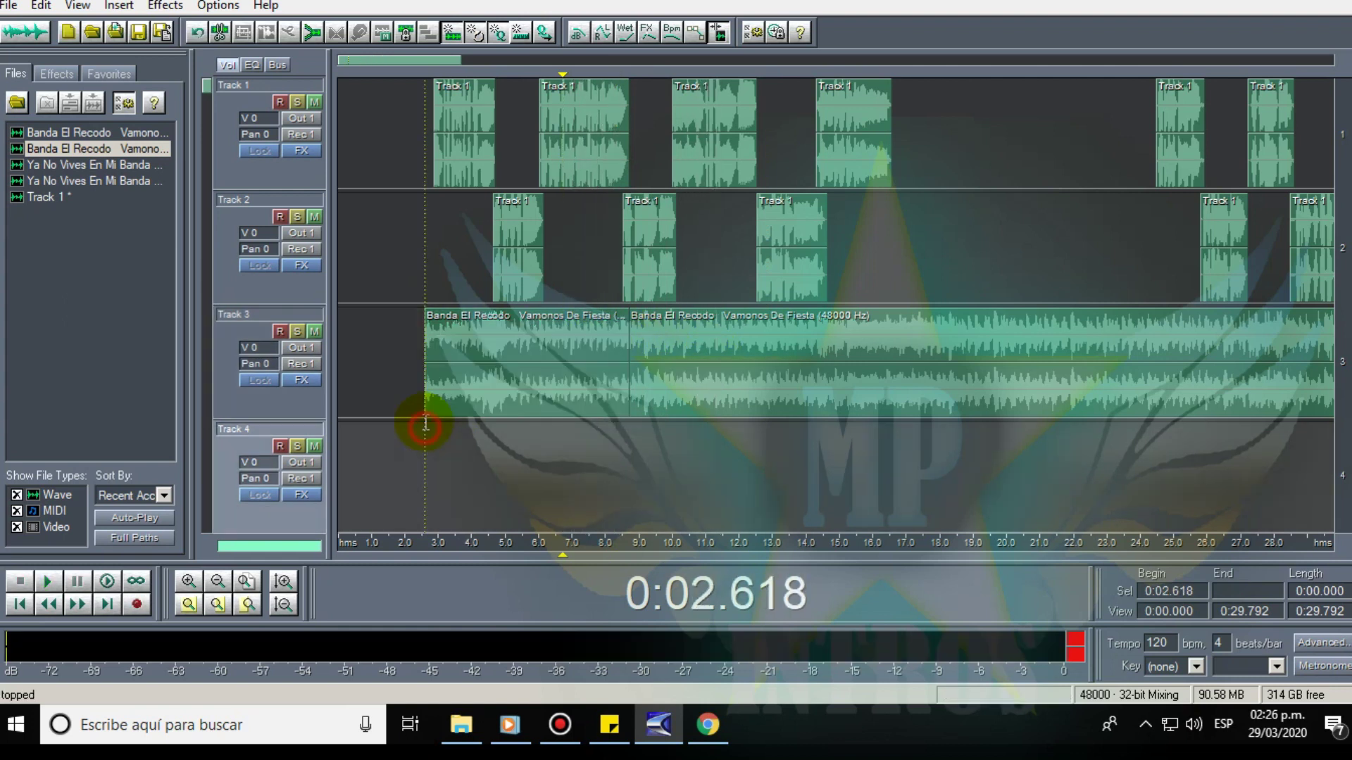
pyautogui.press('space')
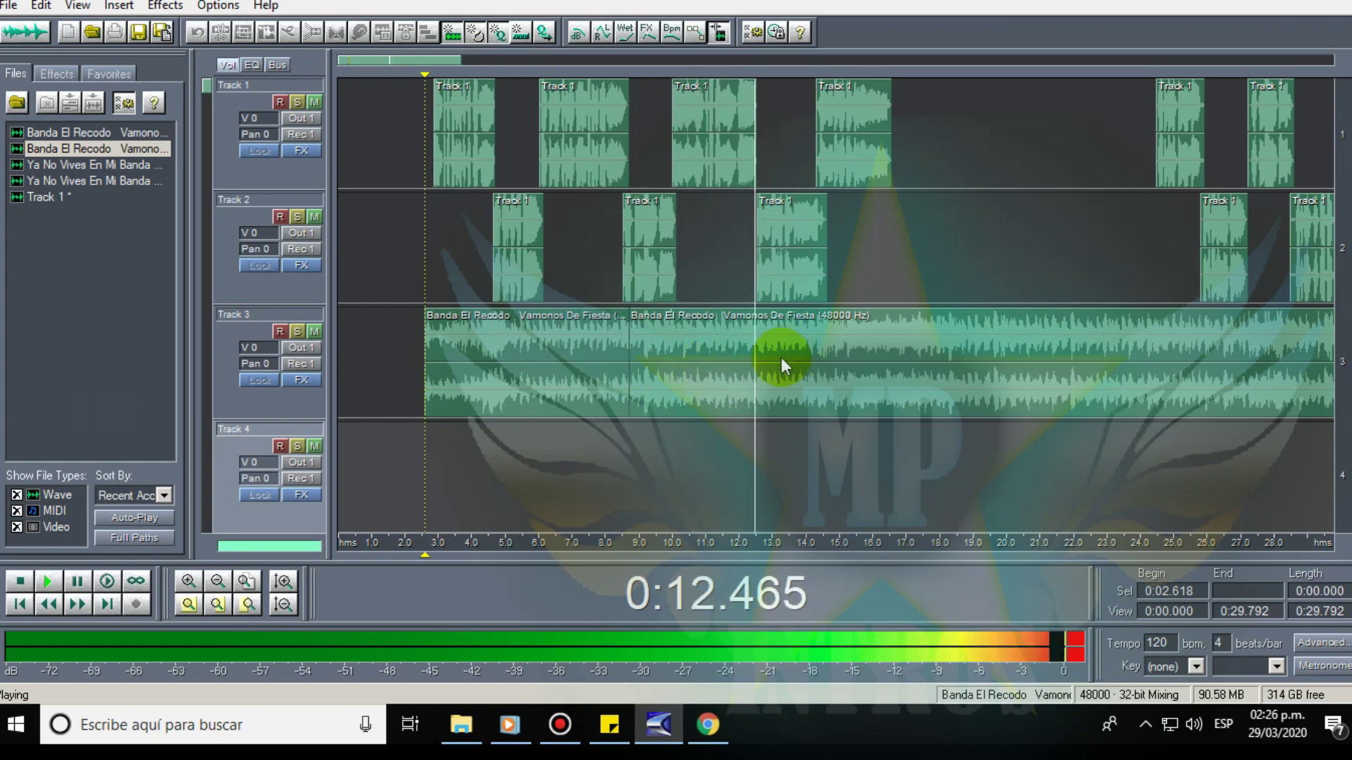
pyautogui.press('space')
# Split the track 3 song at about 12.7 seconds and play across the cut from about 12 seconds.
pyautogui.moveTo(778, 360); pyautogui.dragTo(754, 423)
pyautogui.hotkey('ctrl', 'k')
pyautogui.click(825, 362)
pyautogui.click(739, 423)
pyautogui.press('space')
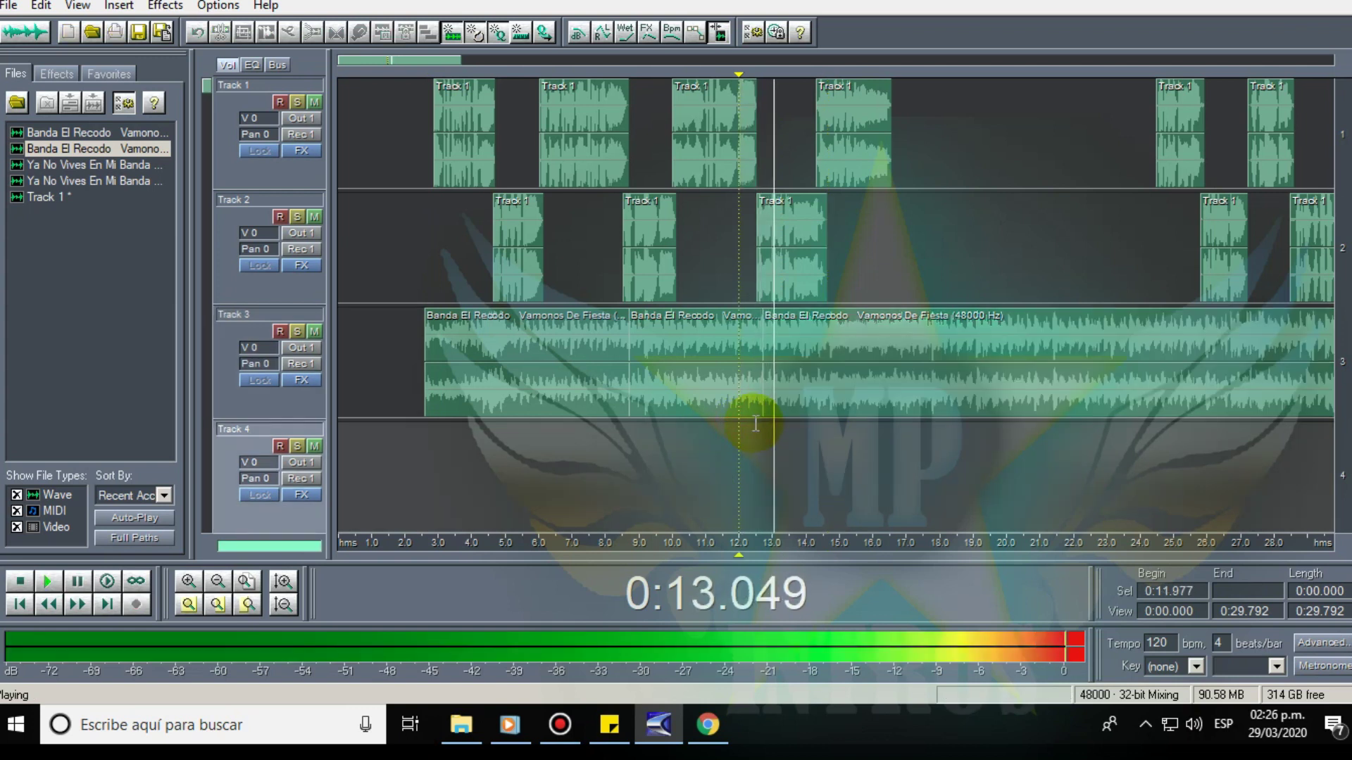
# Split the track 3 song at about 16.6 seconds, where the voice-over pauses, and delete the part after the split.
pyautogui.click(888, 328)
pyautogui.click(889, 328)
pyautogui.rightClick(889, 328)
pyautogui.click(952, 531)
pyautogui.click(965, 326)
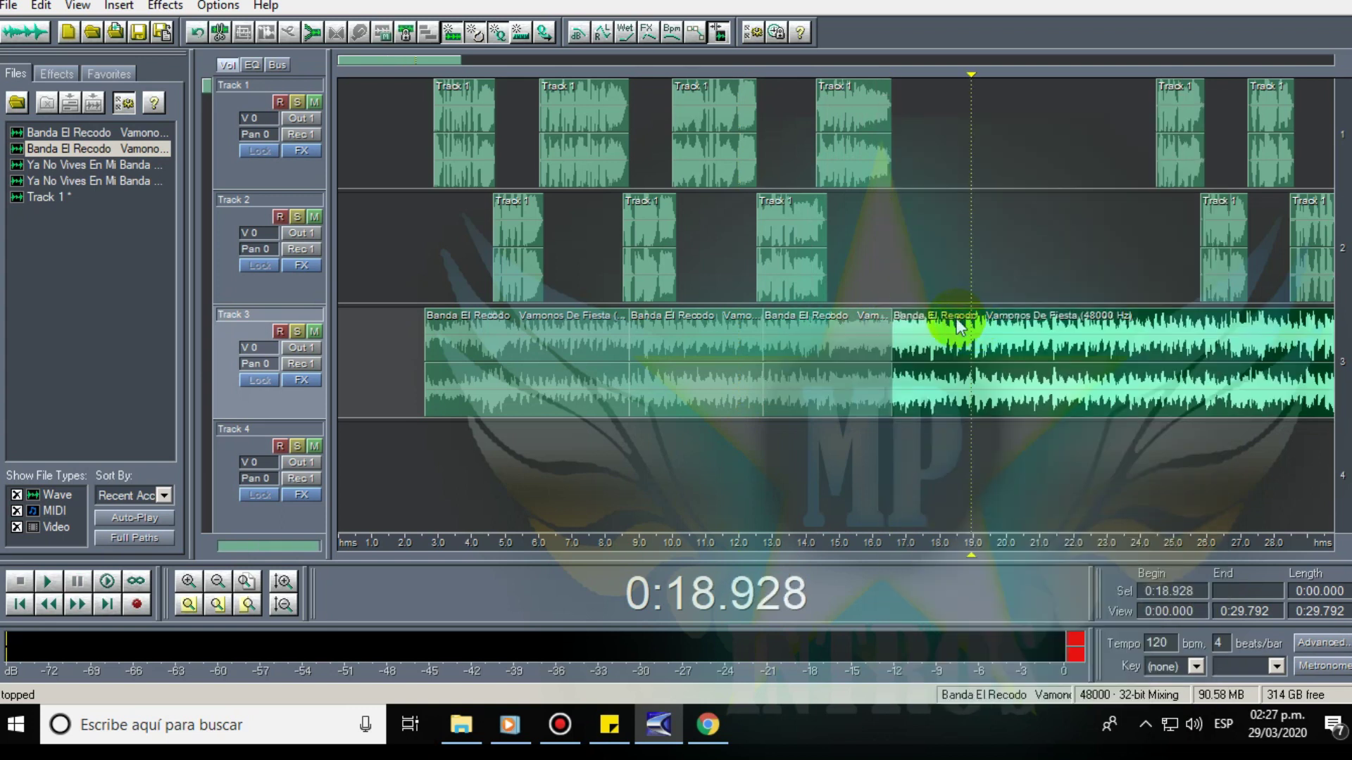
pyautogui.press('Delete')
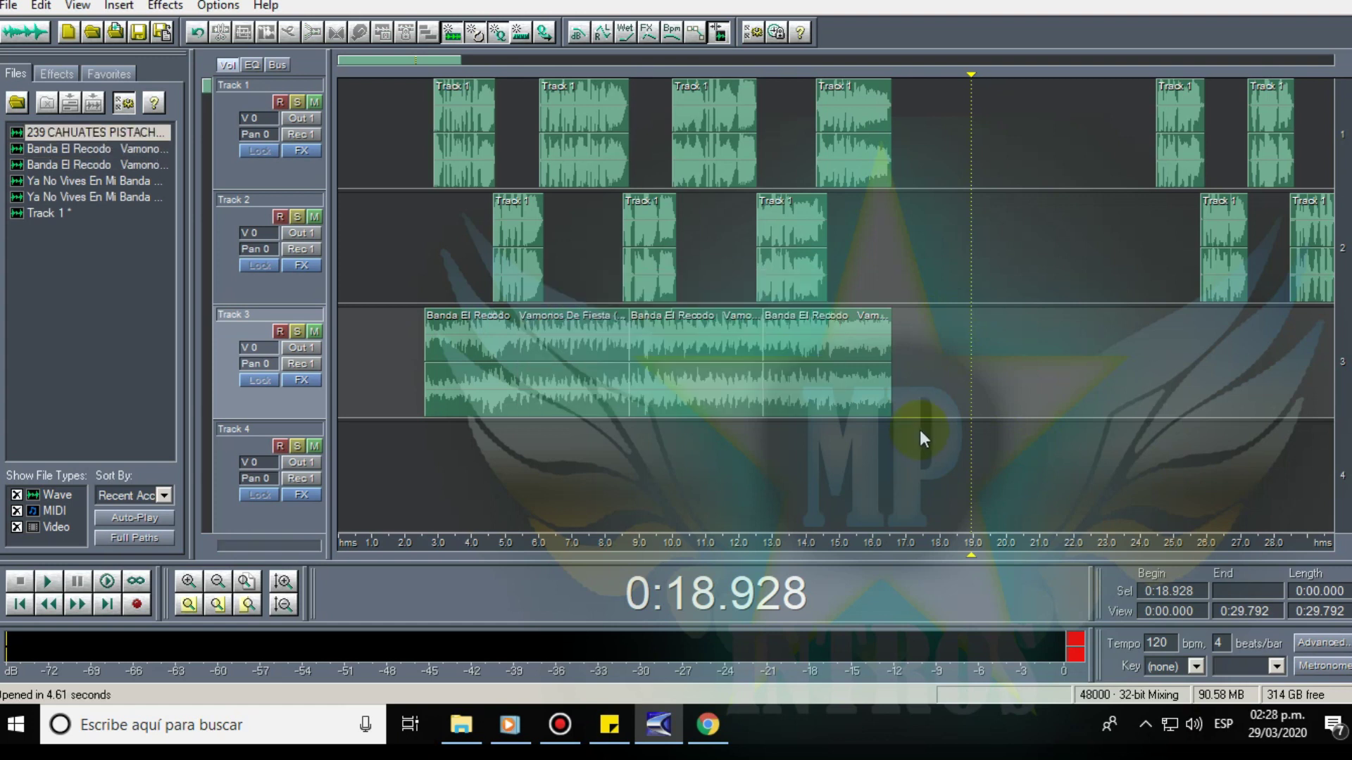
# Place the 239 CAHUATES PISTACHES song on track 3 at about 17.8 seconds and play it from its start.
pyautogui.moveTo(932, 392); pyautogui.dragTo(932, 392)
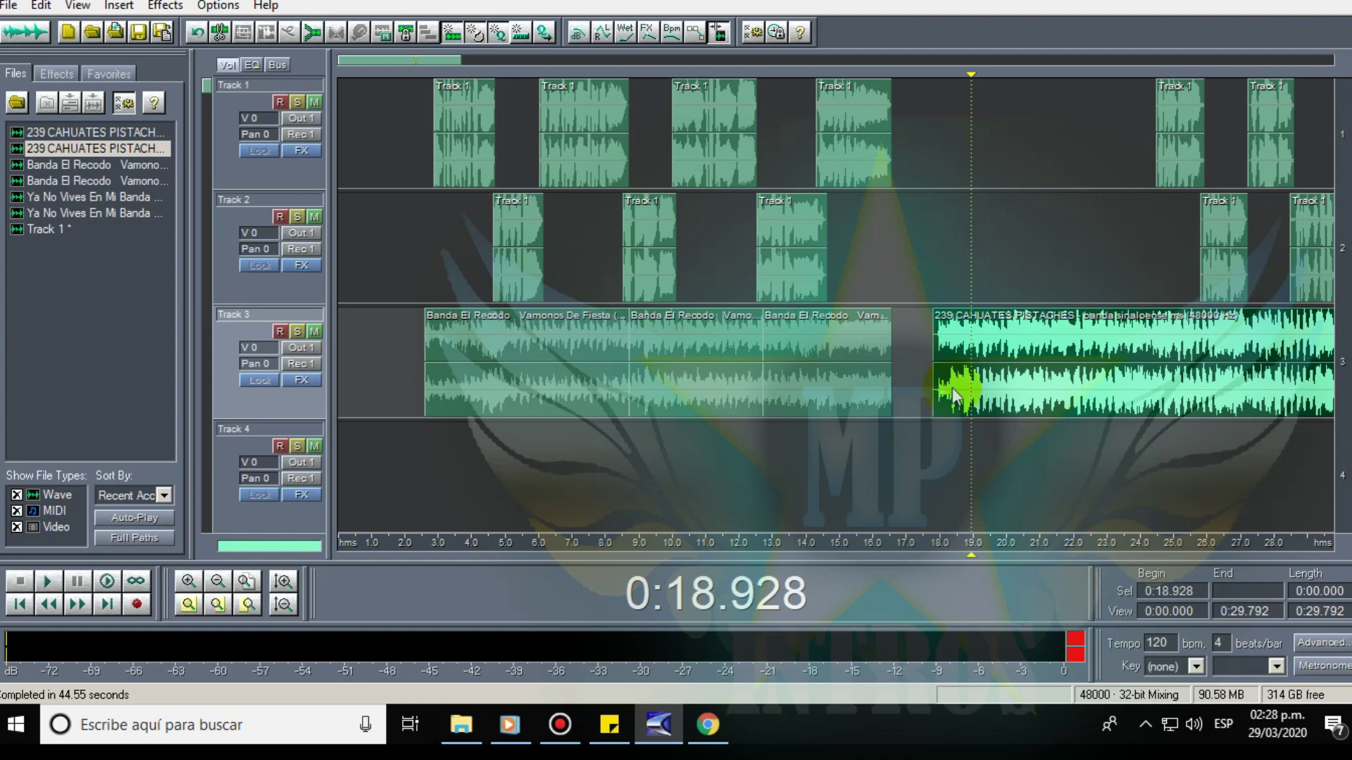
pyautogui.click(938, 238)
pyautogui.press('space')
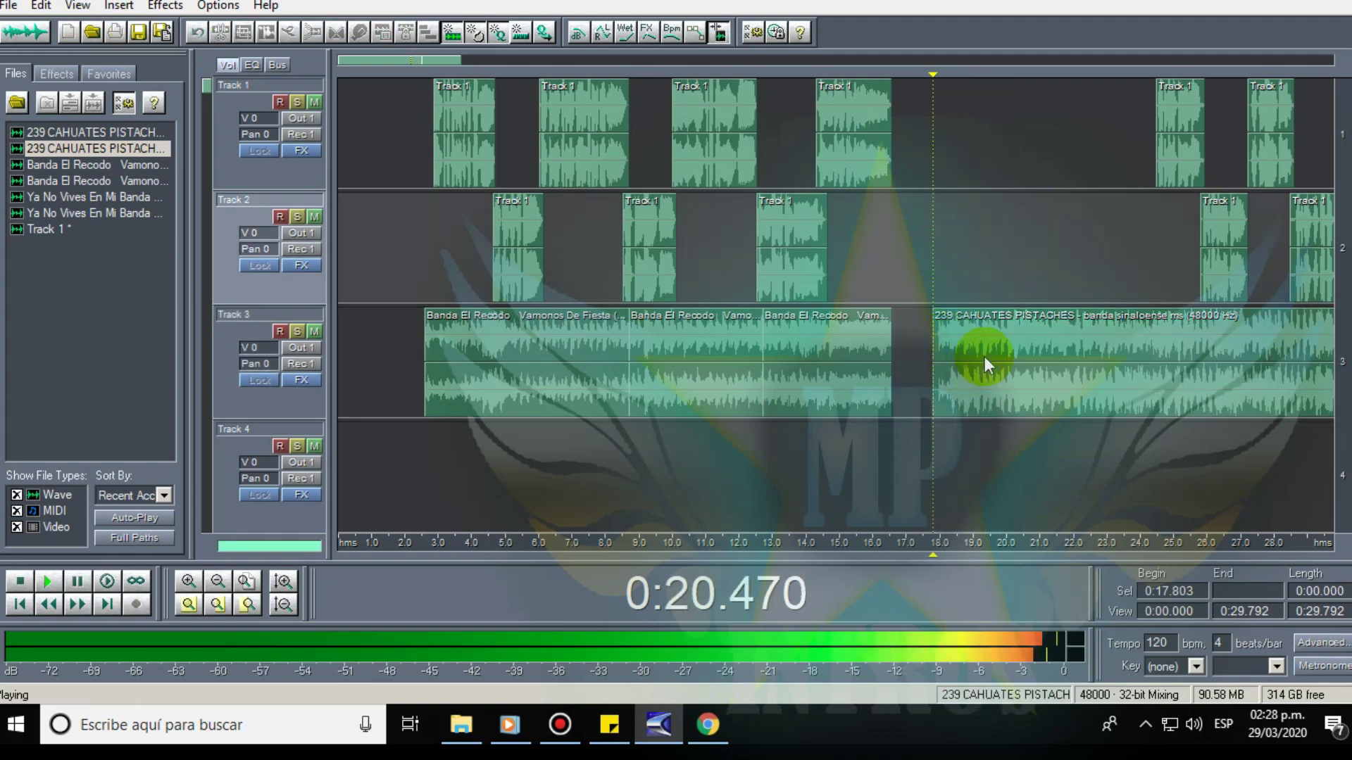
pyautogui.press('space')
# Move the 239 CAHUATES PISTACHES clip to start at about 16.4 seconds and play the transition between the two songs.
pyautogui.moveTo(1008, 349); pyautogui.dragTo(961, 350)
pyautogui.click(875, 259)
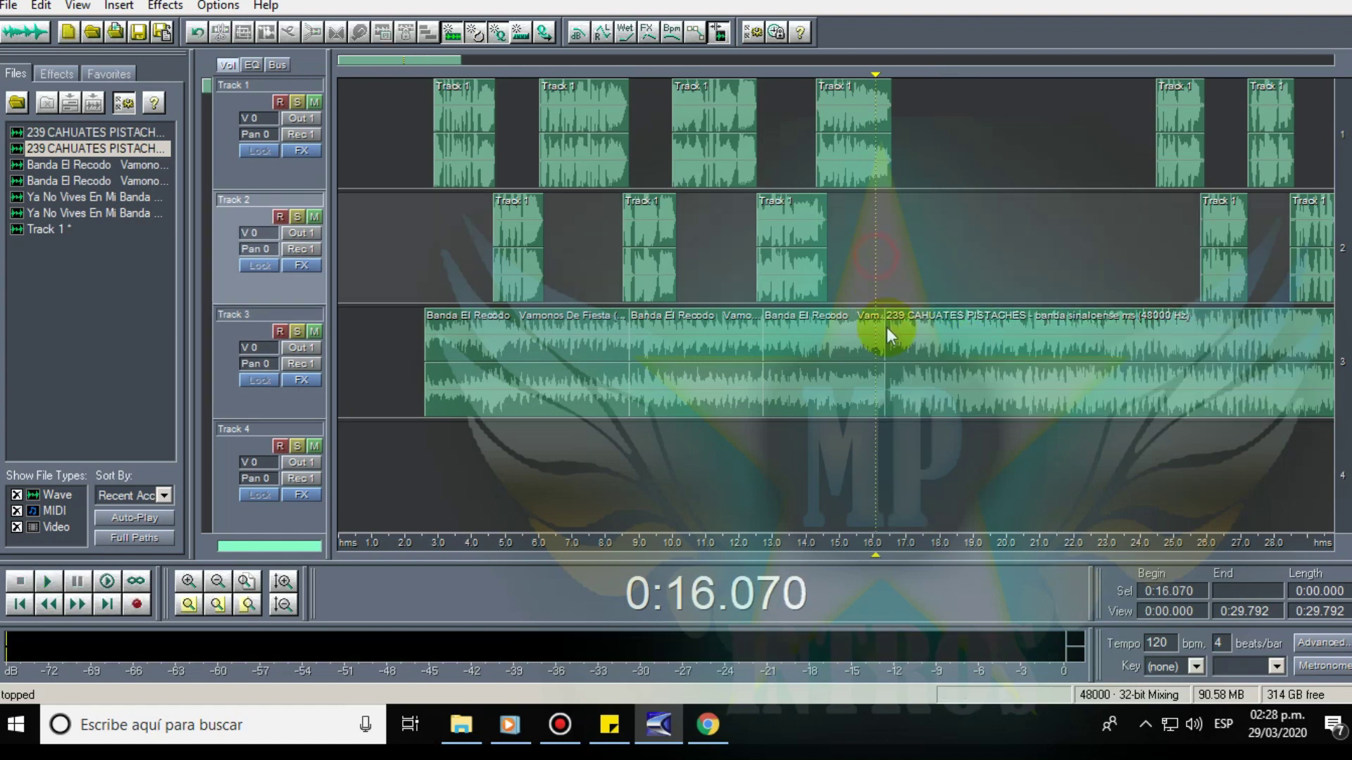
pyautogui.press('space')
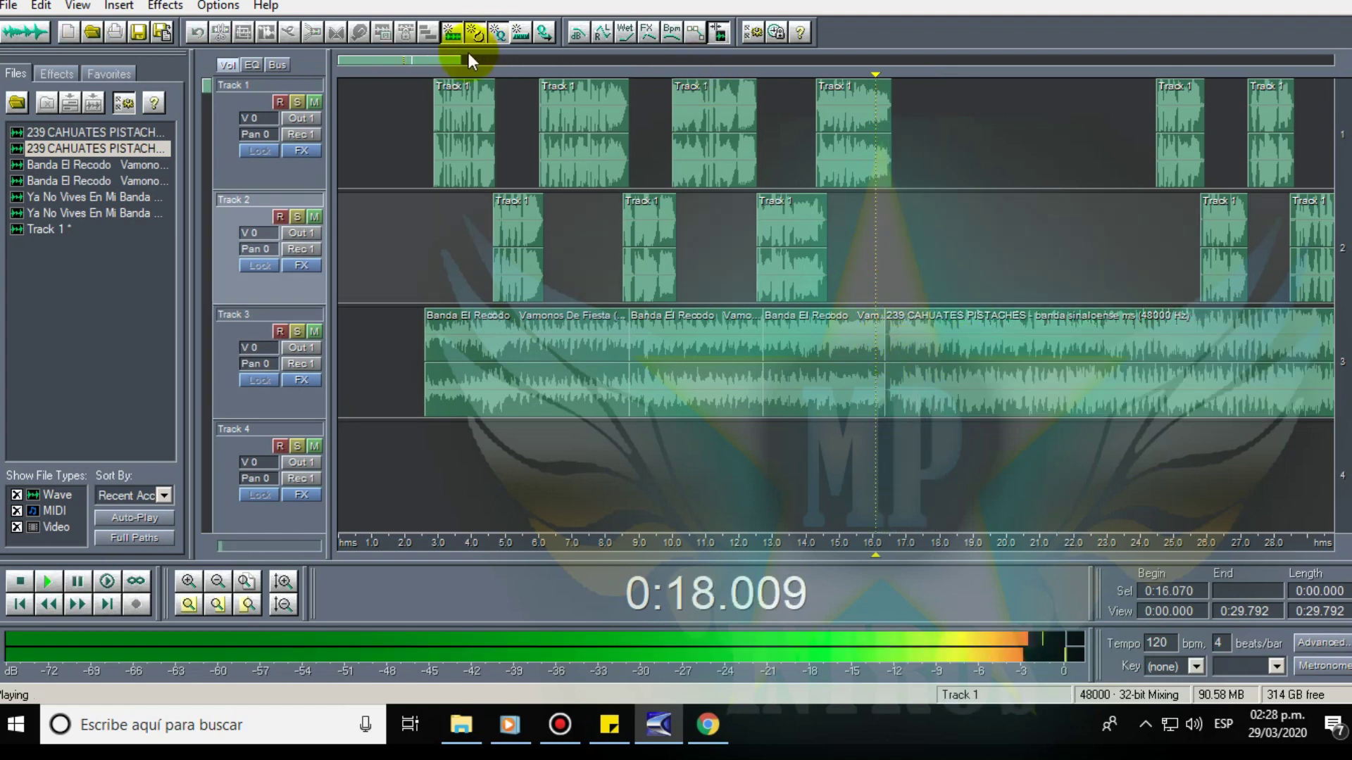
pyautogui.moveTo(464, 59); pyautogui.dragTo(787, 58)
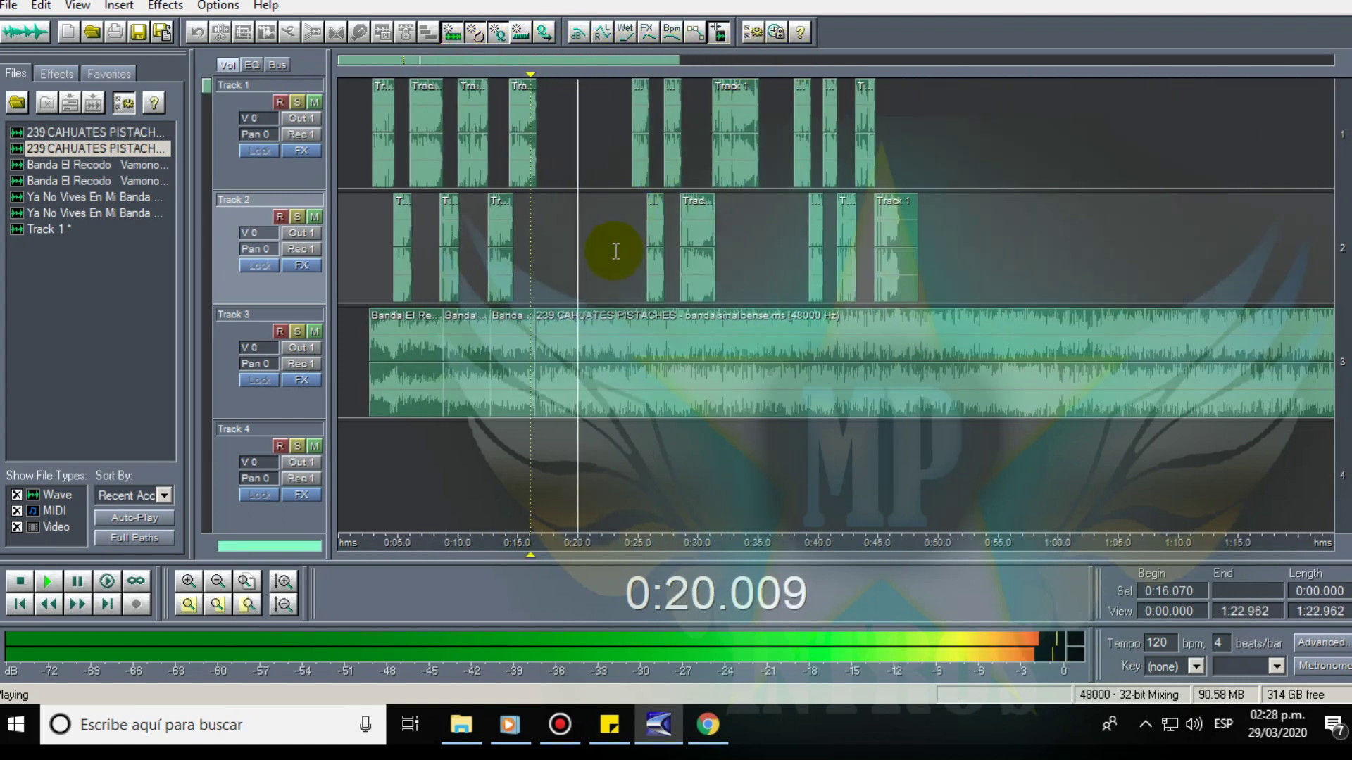
pyautogui.click(531, 448)
pyautogui.click(534, 445)
pyautogui.press('space')
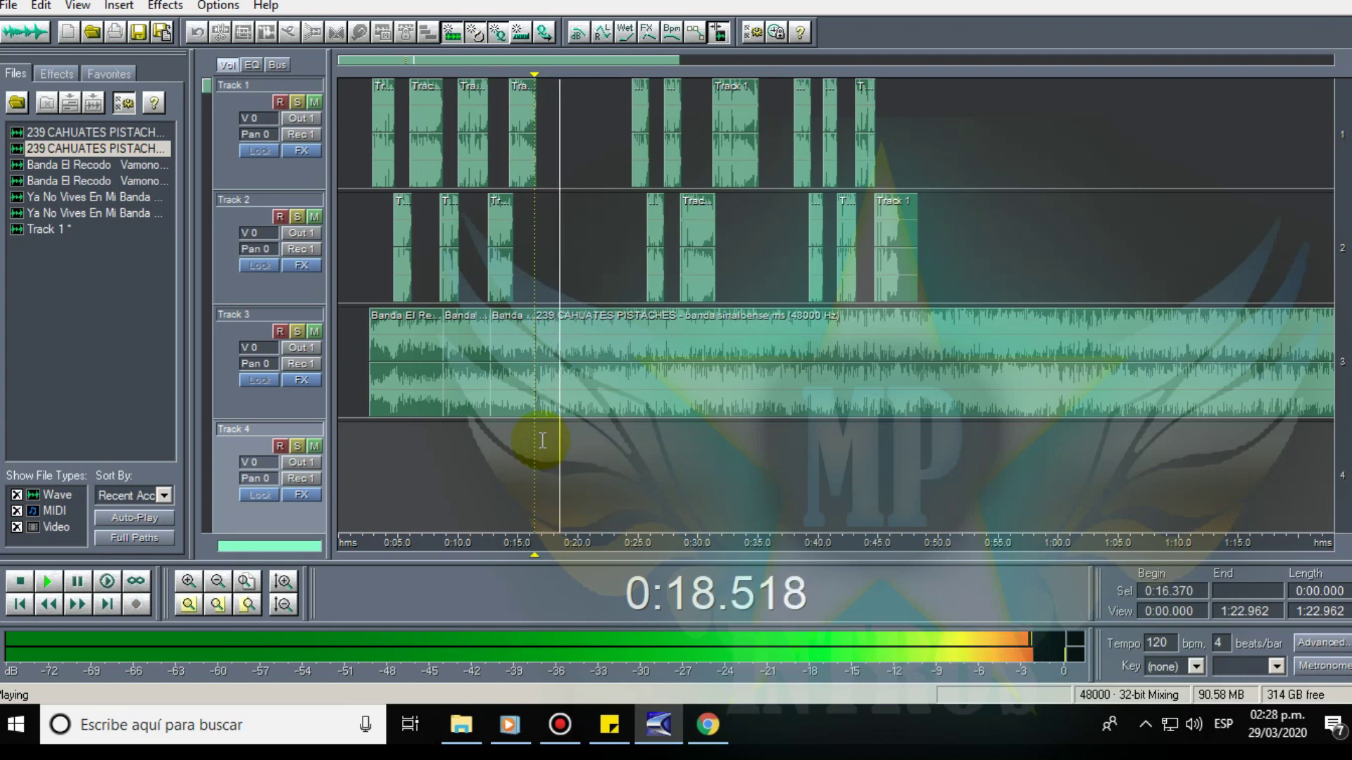
# Split the 239 CAHUATES PISTACHES clip at about 23.3 seconds and delete the part after the split.
pyautogui.press('space')
pyautogui.click(617, 288)
pyautogui.press('space')
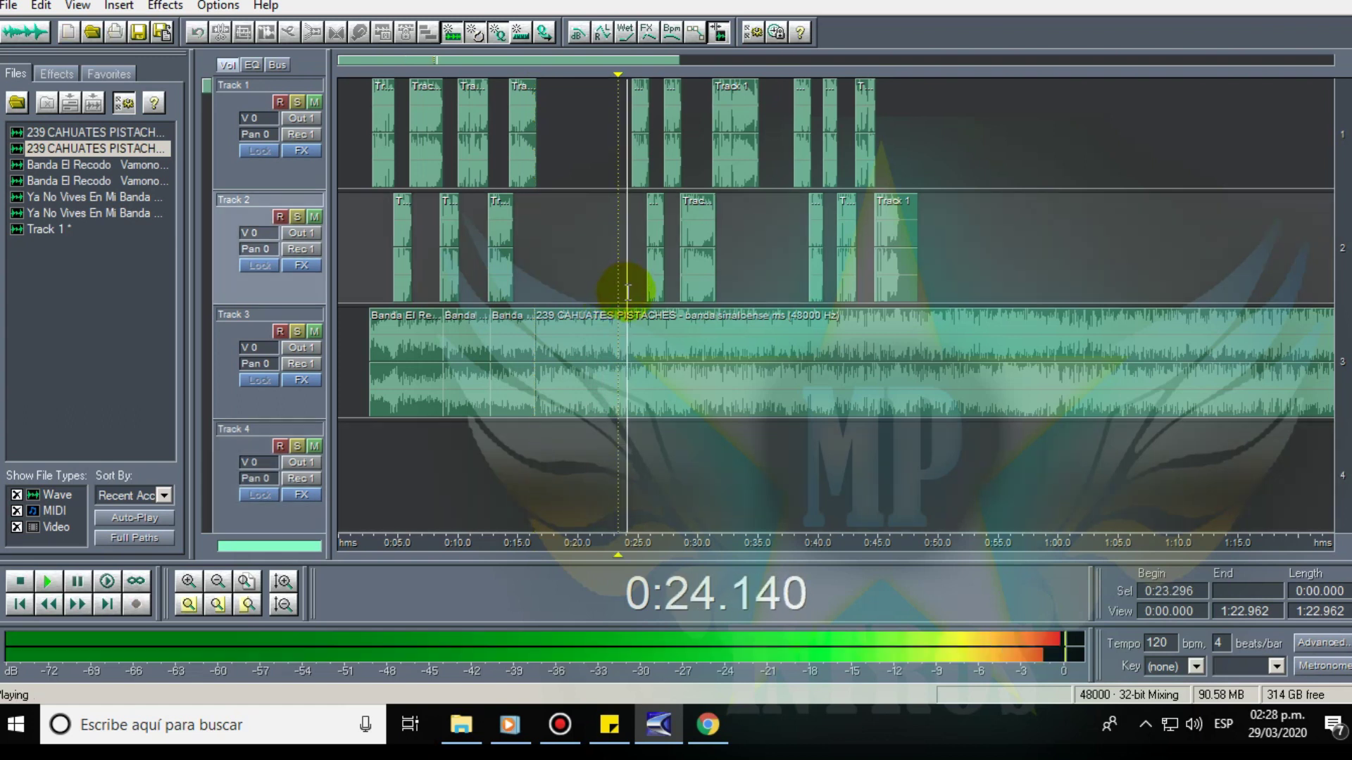
pyautogui.press('space')
pyautogui.click(618, 325)
pyautogui.rightClick(618, 328)
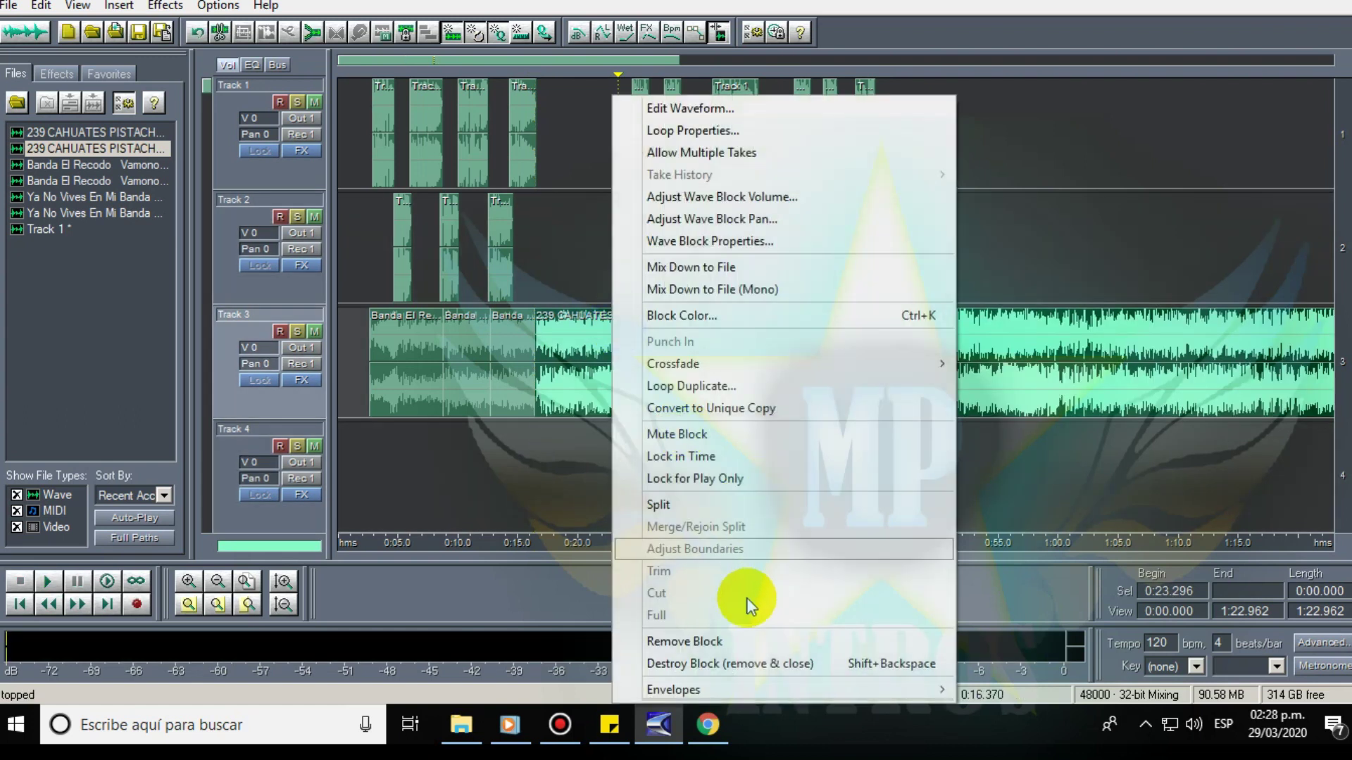
pyautogui.click(724, 504)
pyautogui.click(744, 342)
pyautogui.press('Delete')
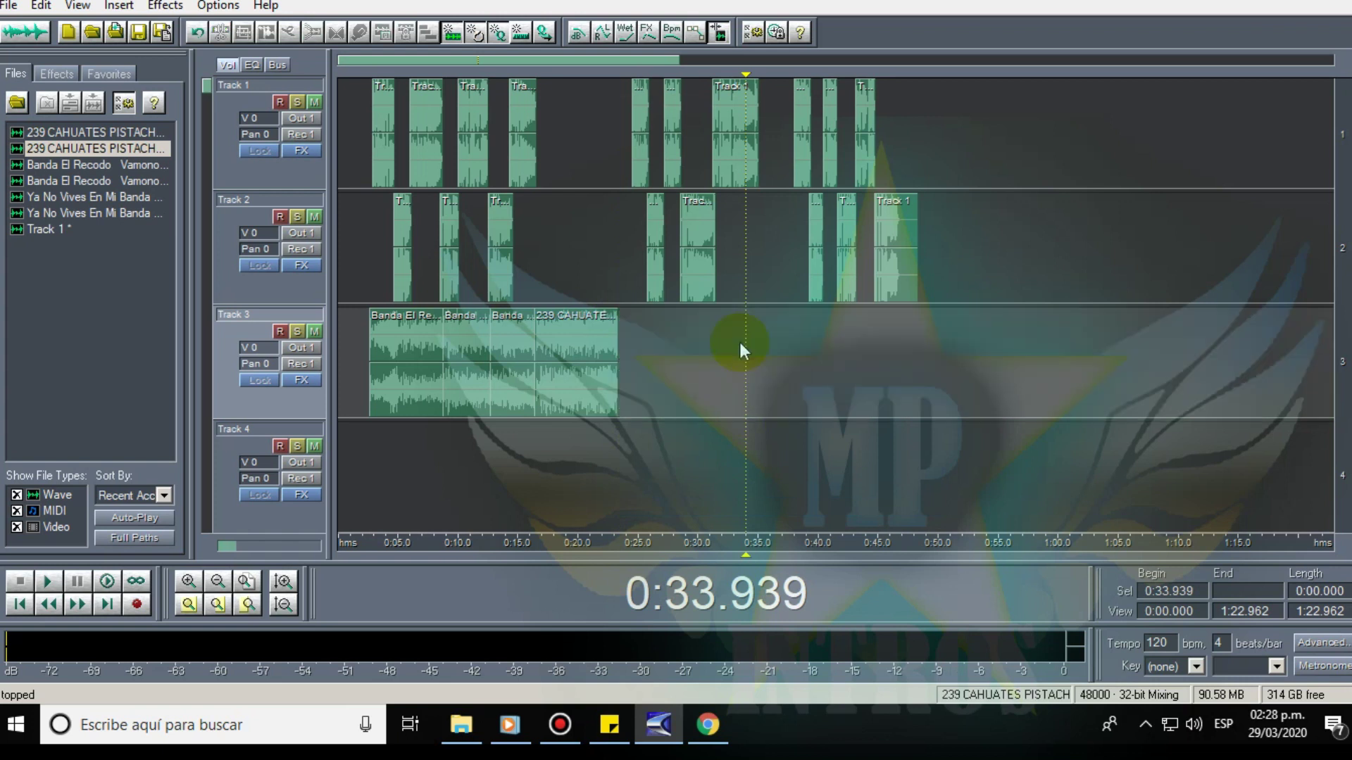
# Shift the middle group of voice-over clips on tracks 1 and 2 earlier so its first clip starts at about 22.7 seconds.
pyautogui.click(639, 150)
pyautogui.keyDown('ctrl'); pyautogui.click(656, 210); pyautogui.keyUp('ctrl')
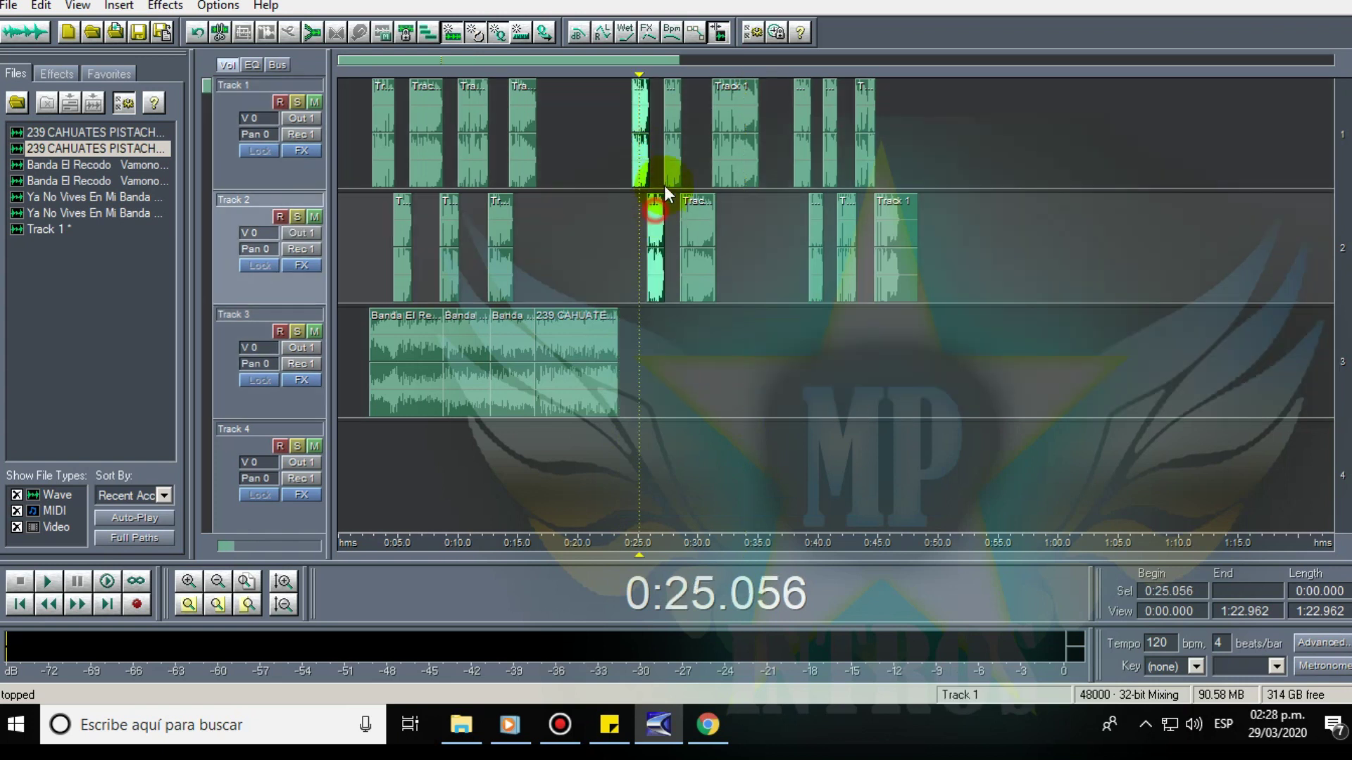
pyautogui.keyDown('ctrl'); pyautogui.click(700, 220); pyautogui.keyUp('ctrl')
pyautogui.keyDown('ctrl'); pyautogui.click(734, 171); pyautogui.keyUp('ctrl')
pyautogui.moveTo(740, 154); pyautogui.dragTo(718, 154)
pyautogui.click(610, 264)
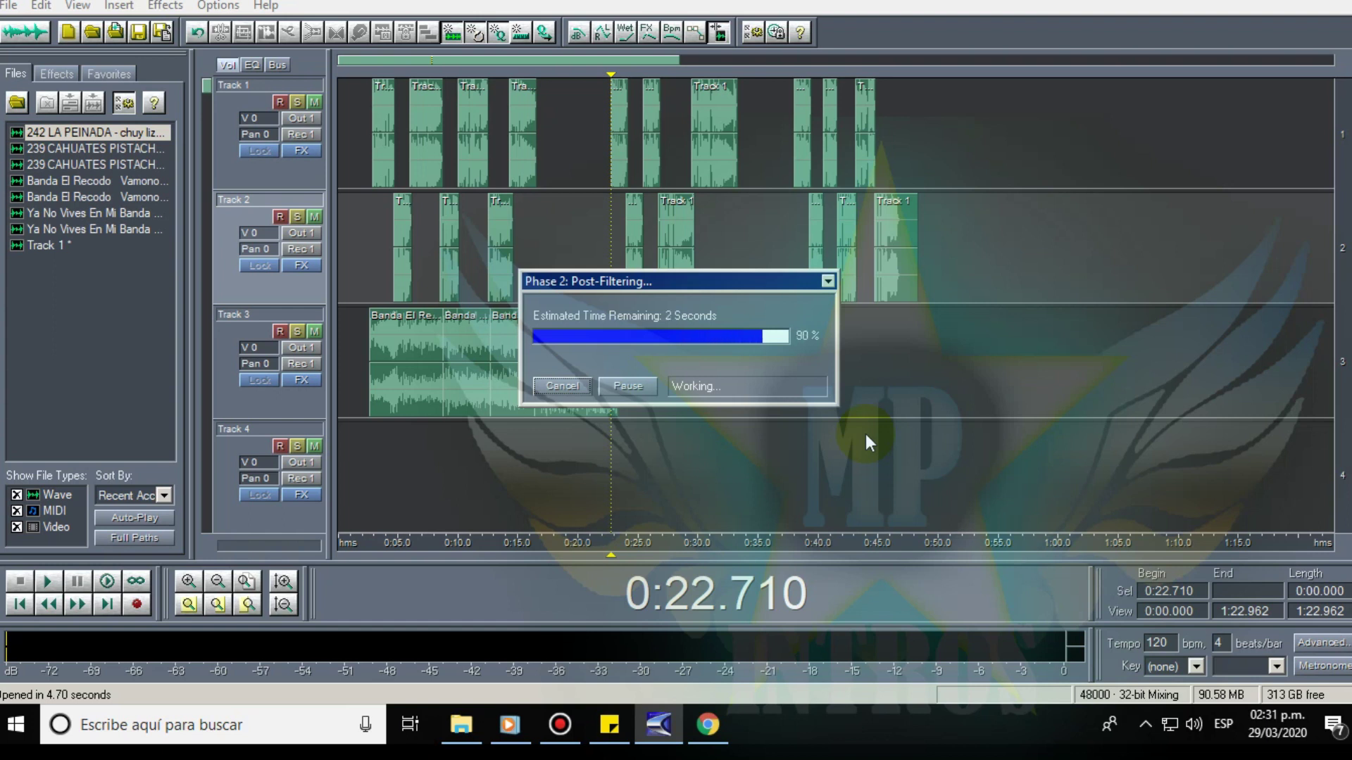
# Place the 242 LA PEINADA song on track 3 at about 22.7 seconds and set its block volume to -6.7 dB.
pyautogui.moveTo(865, 355); pyautogui.dragTo(672, 341)
pyautogui.click(631, 338)
pyautogui.rightClick(660, 341)
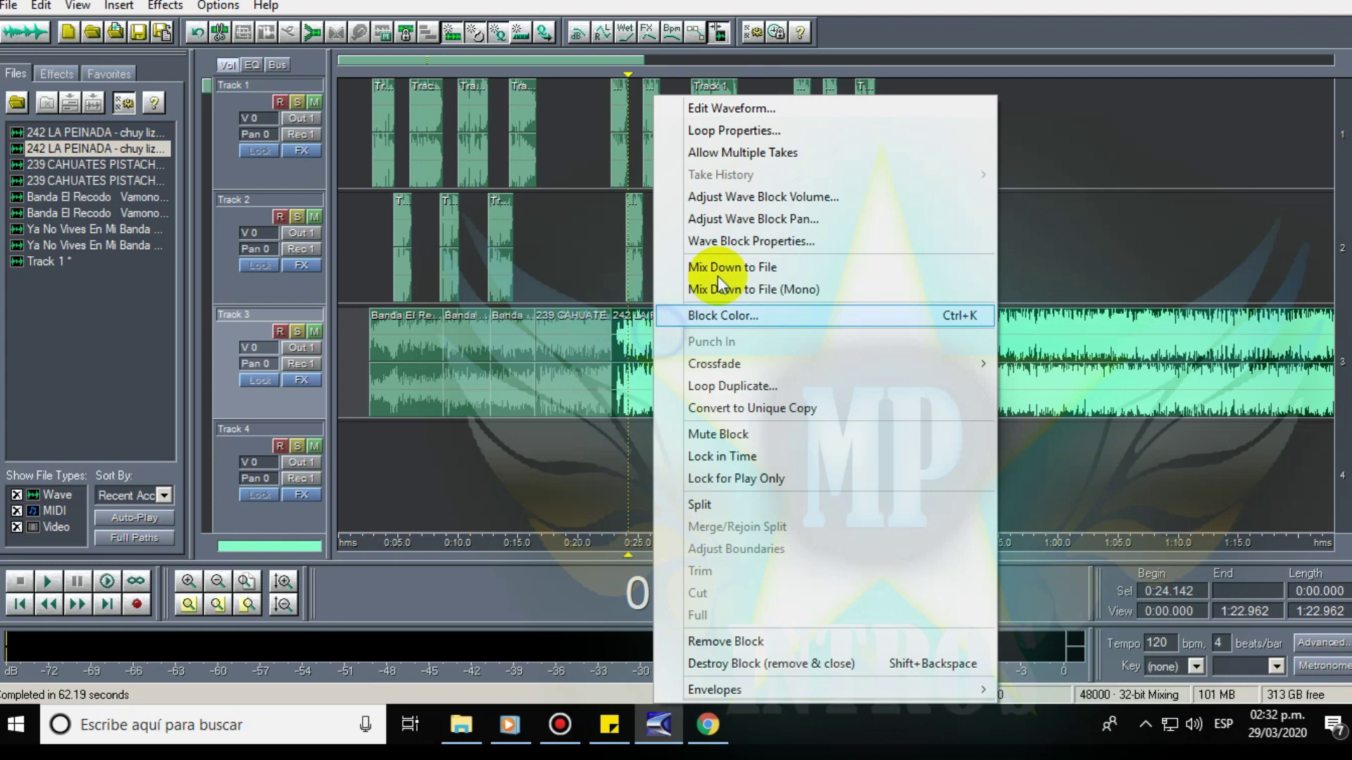
pyautogui.click(768, 200)
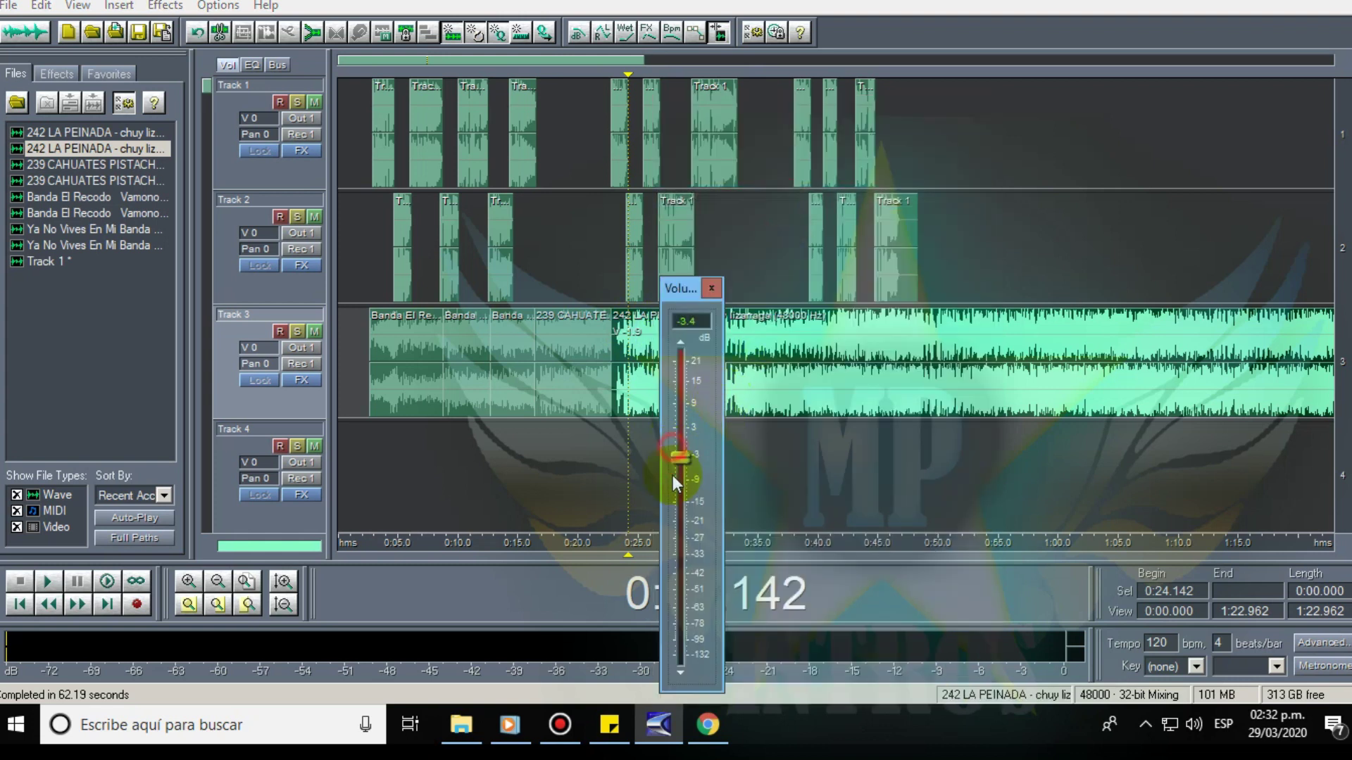
pyautogui.moveTo(673, 475); pyautogui.dragTo(675, 482)
# Move the second track 2 voice clip of the middle group to start at about 26.6 seconds and play the mix from about 22.7 seconds.
pyautogui.click(610, 451)
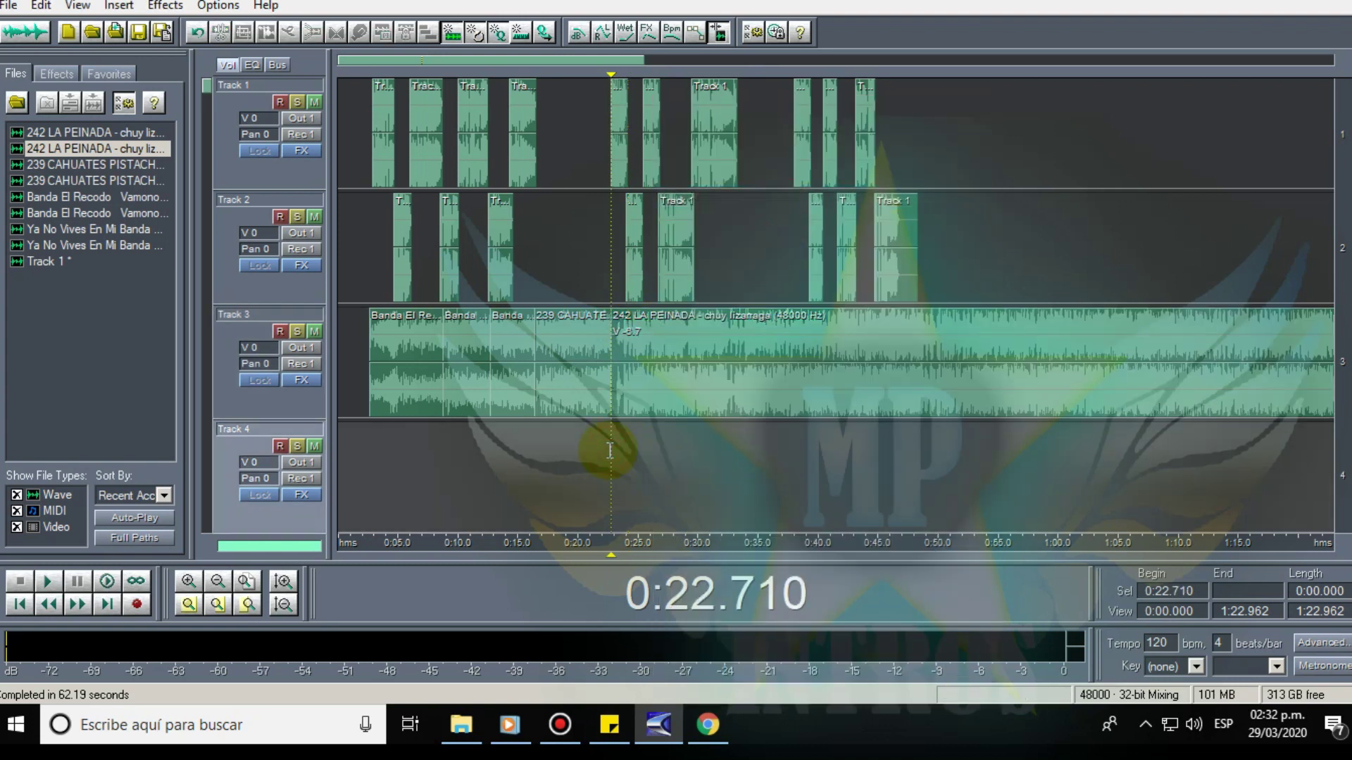
pyautogui.press('space')
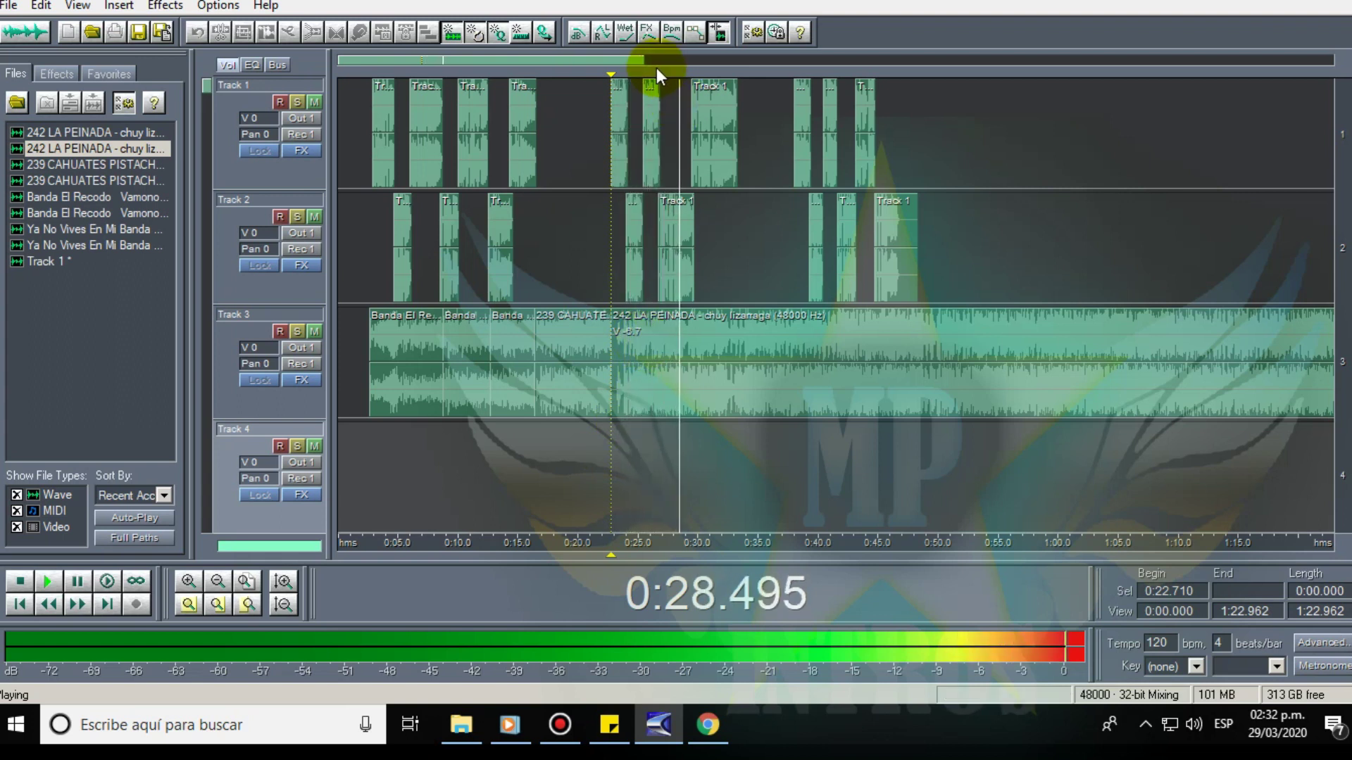
pyautogui.press('space')
pyautogui.scroll(4, 656, 67)
pyautogui.click(686, 236)
pyautogui.moveTo(686, 237); pyautogui.dragTo(645, 260)
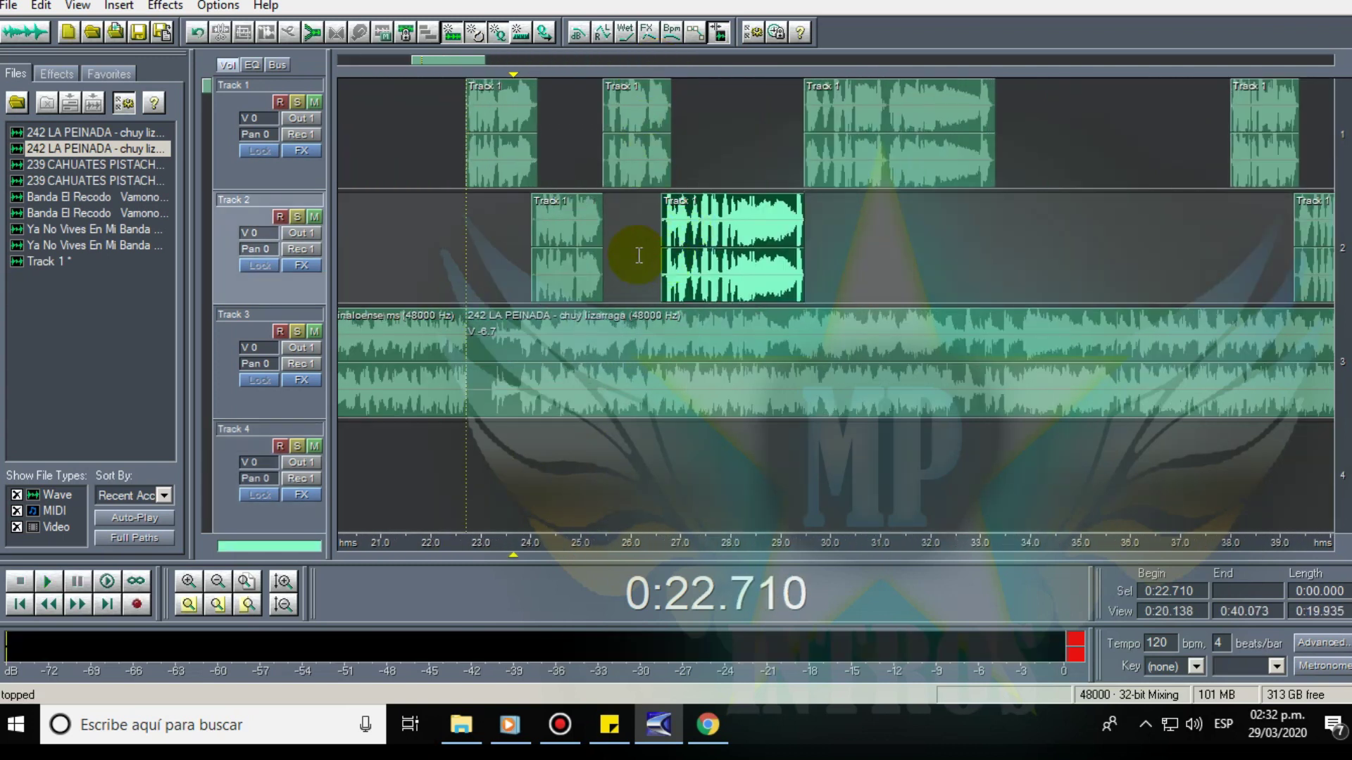
pyautogui.press('space')
pyautogui.click(468, 227)
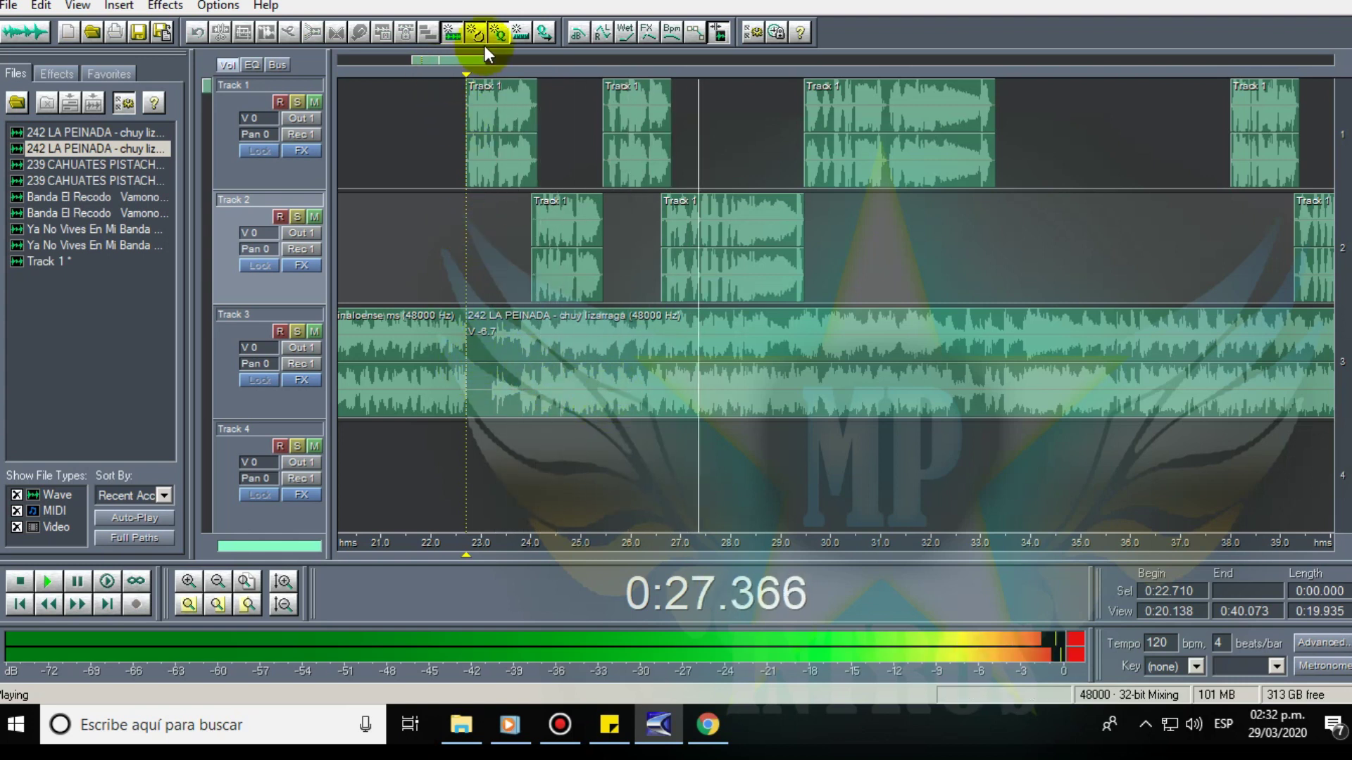
# Move the long track 1 voice clip to start at about 29.2 seconds and play the mix from about 28 seconds.
pyautogui.click(828, 153)
pyautogui.moveTo(828, 154); pyautogui.dragTo(816, 152)
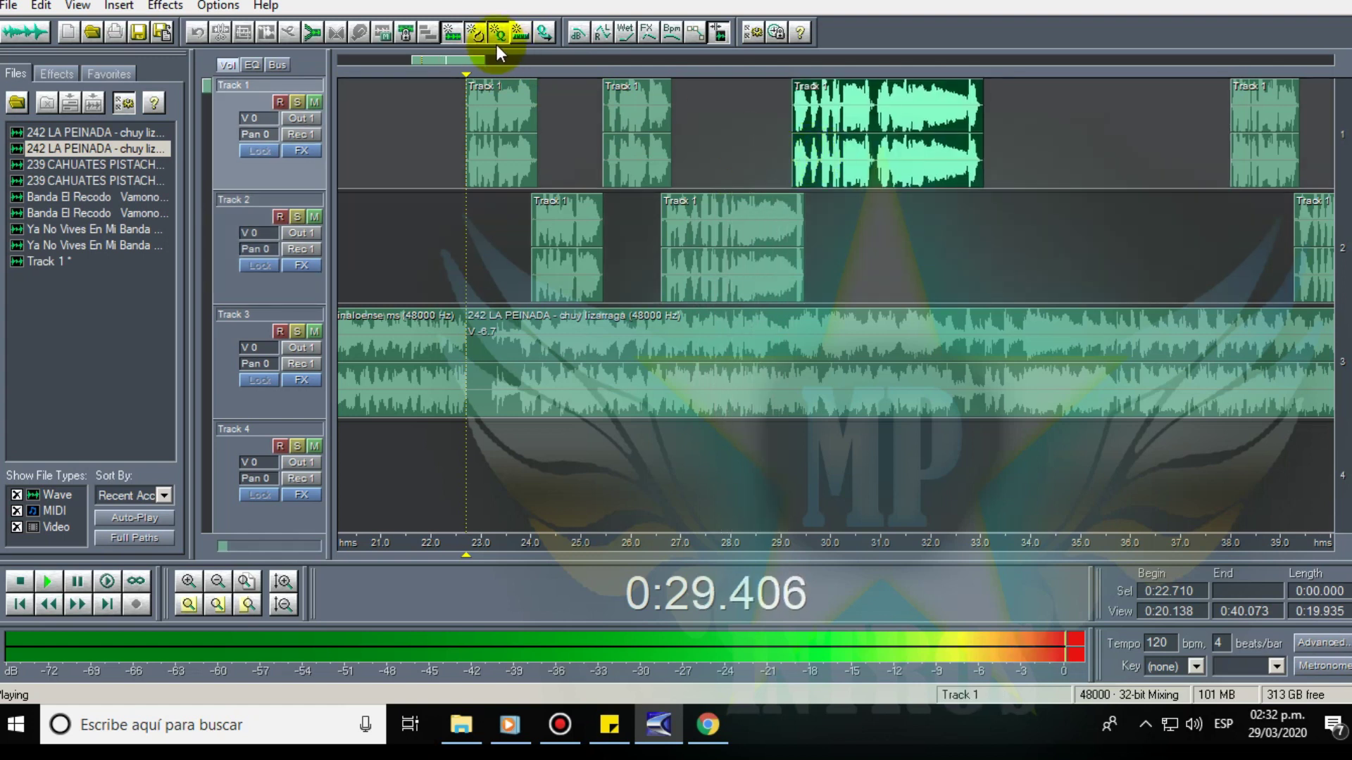
pyautogui.press('space')
pyautogui.click(771, 134)
pyautogui.press('space')
pyautogui.click(733, 144)
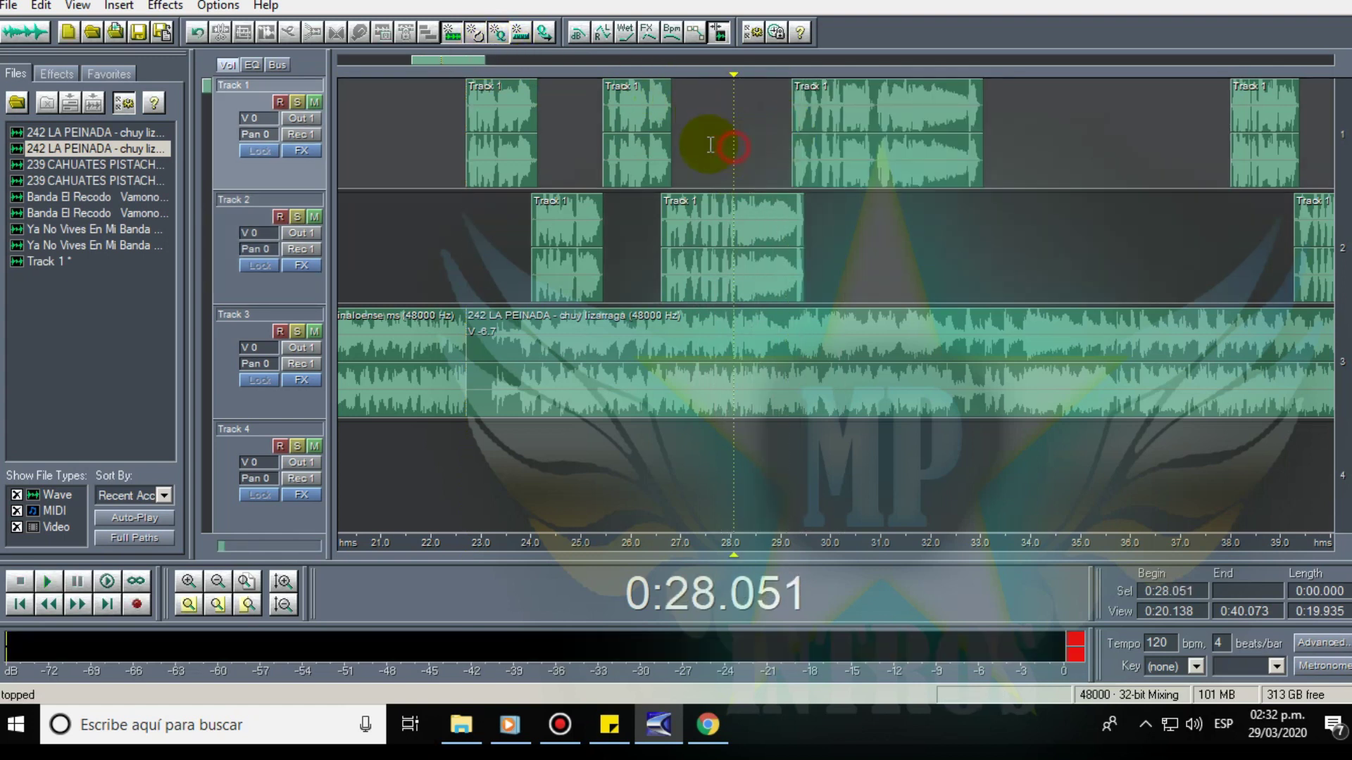
pyautogui.moveTo(471, 62); pyautogui.dragTo(509, 62)
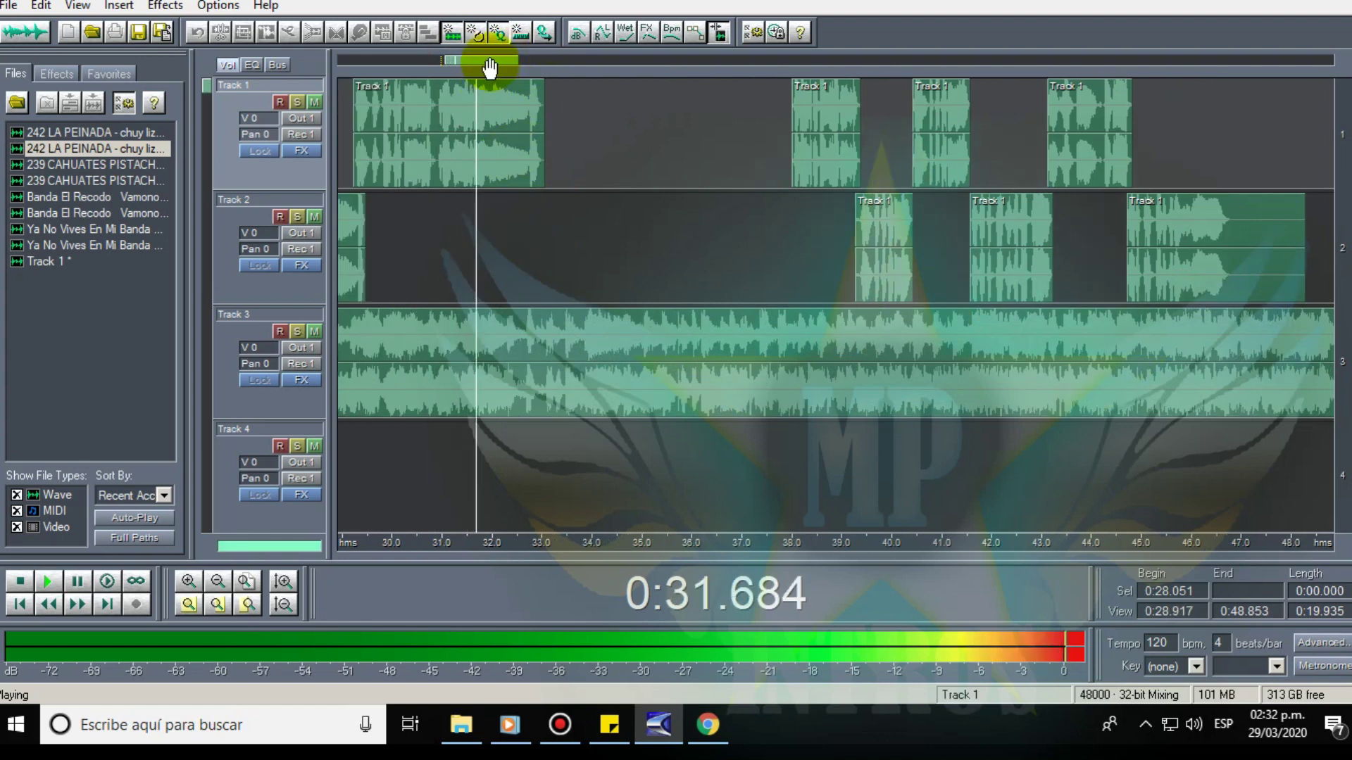
# Play the LA PEINADA song from about 34.2, 38 and 42.3 seconds to find where to cut it.
pyautogui.click(600, 288)
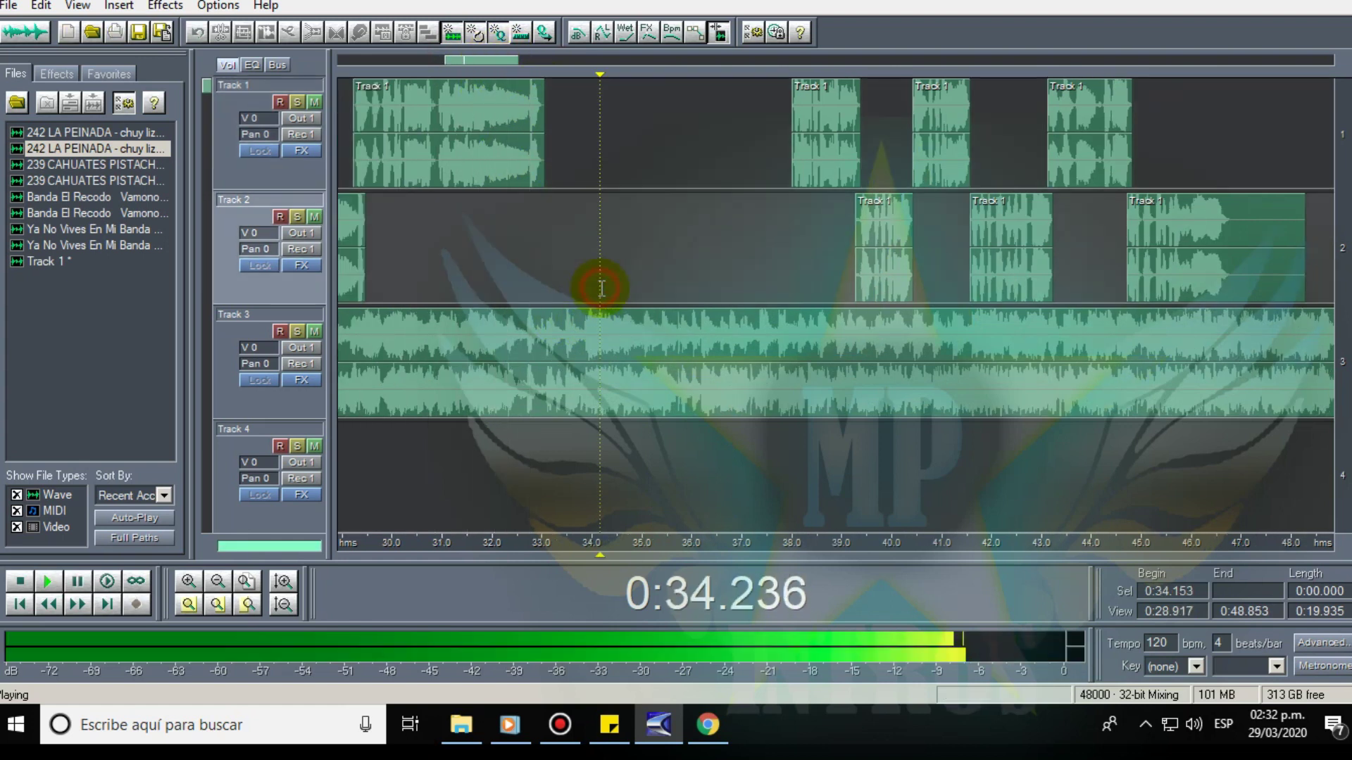
pyautogui.press('space')
pyautogui.click(802, 356)
pyautogui.press('space')
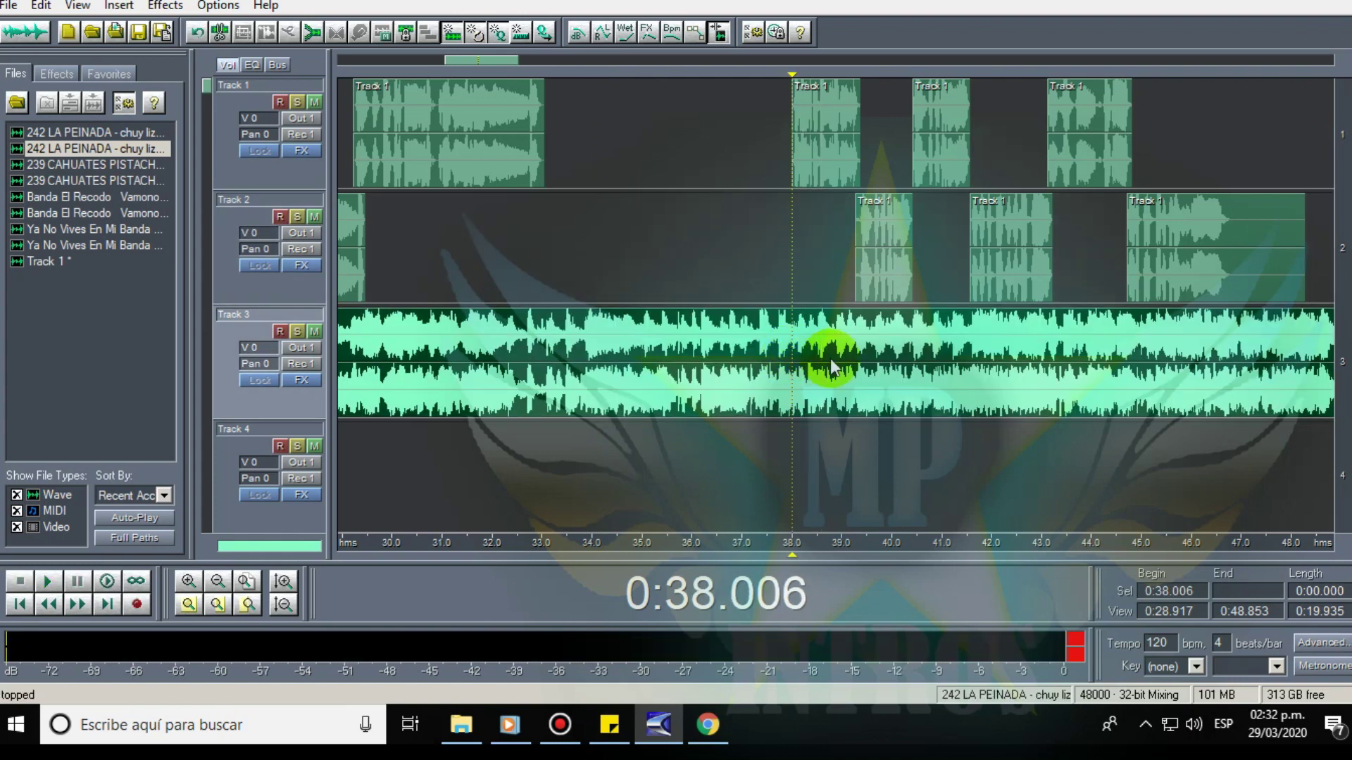
pyautogui.click(1006, 352)
pyautogui.press('space')
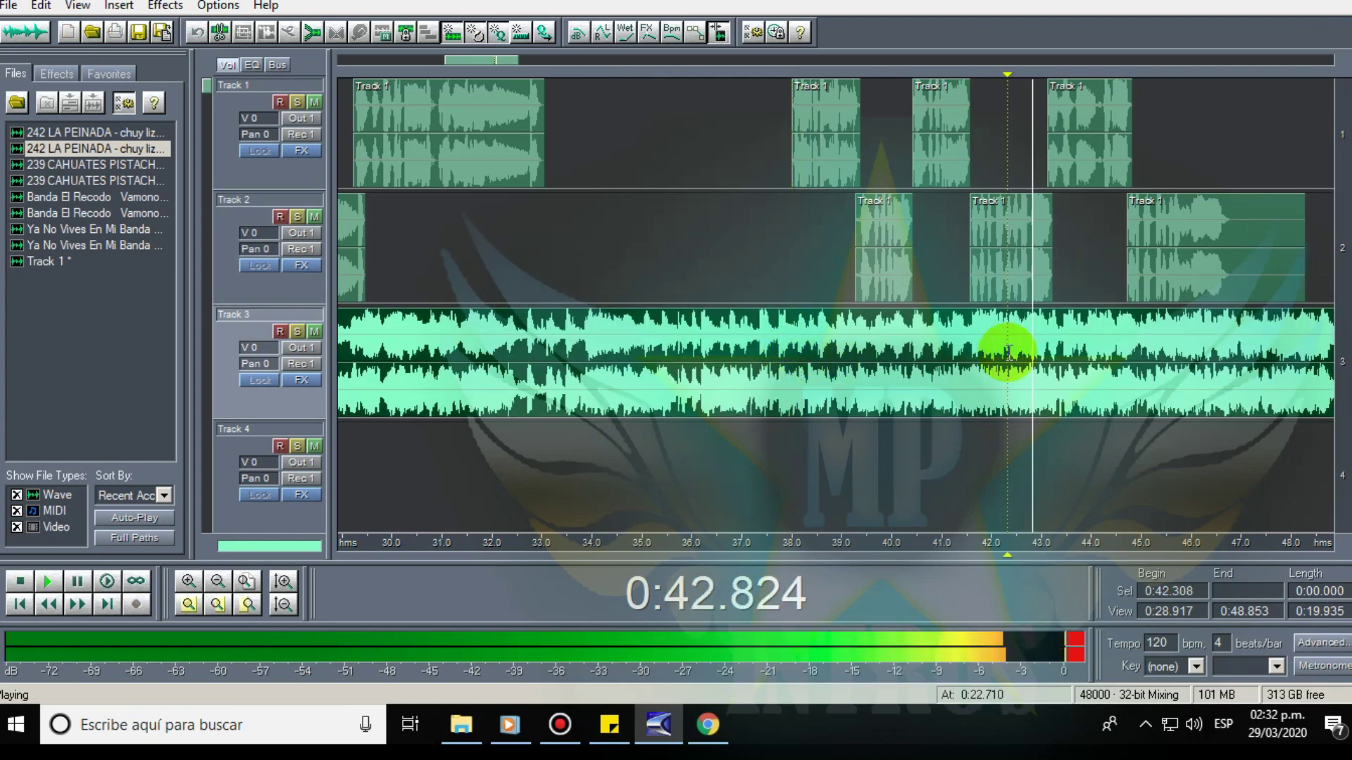
pyautogui.press('space')
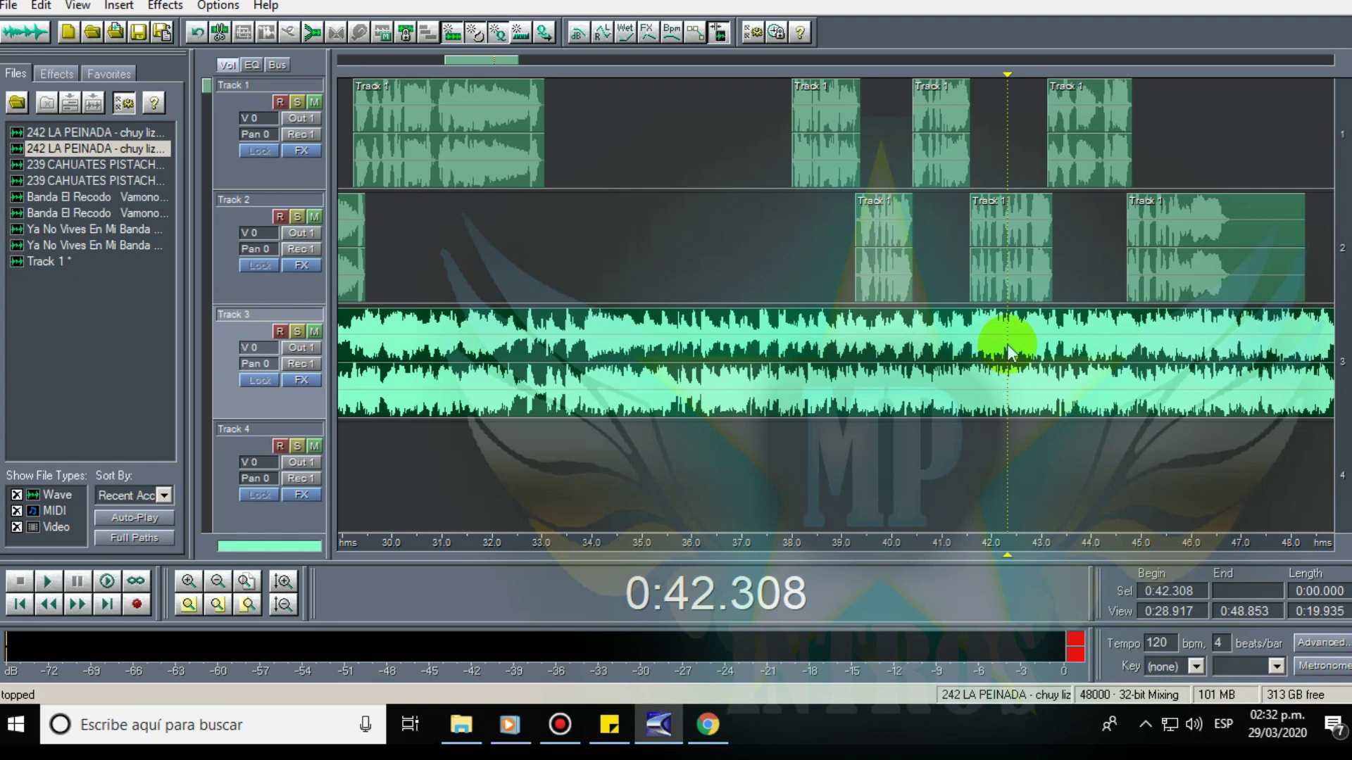
# Split the LA PEINADA clip at about 42.3 seconds and delete the part before the split.
pyautogui.rightClick(1009, 349)
pyautogui.click(1048, 504)
pyautogui.click(902, 378)
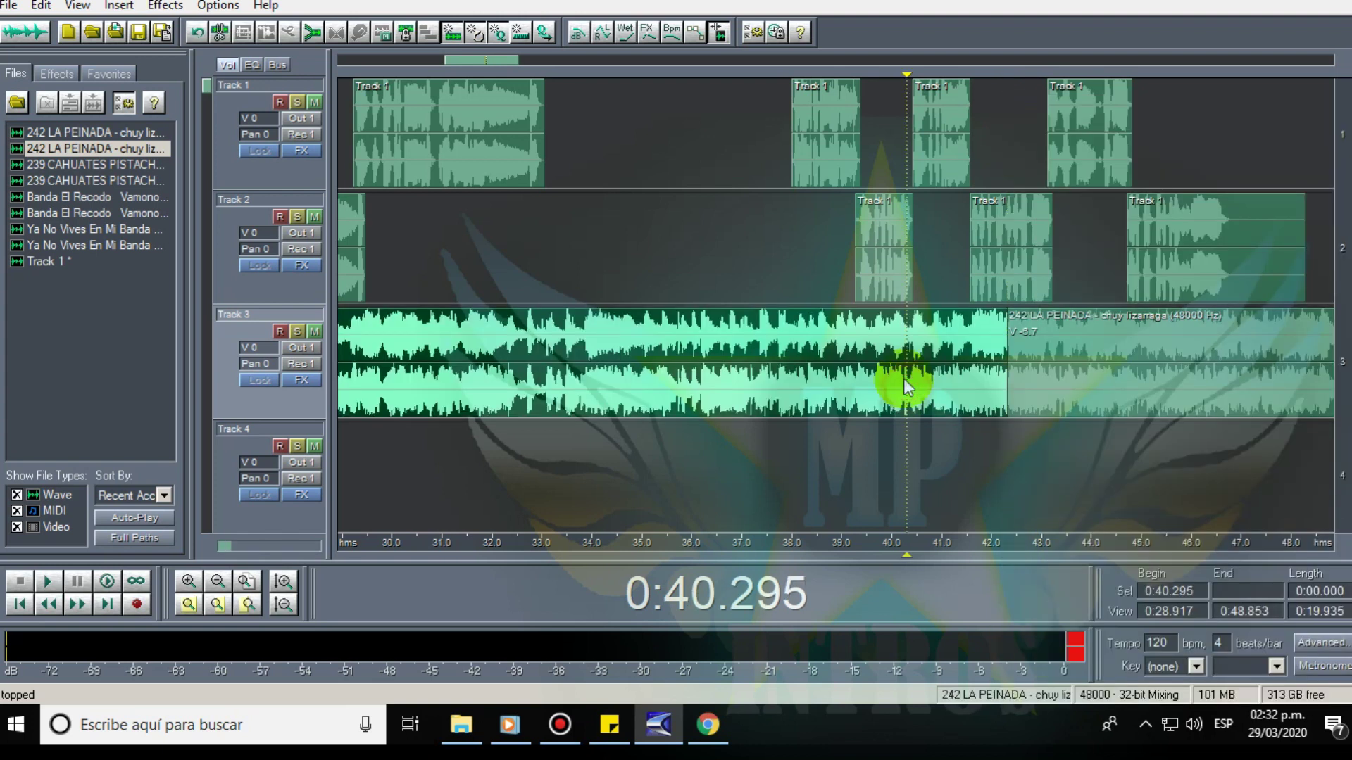
pyautogui.press('Delete')
# Move the remaining LA PEINADA clip to start at about 23.3 seconds on track 3 and play the mix from about 22.6 seconds.
pyautogui.moveTo(1080, 348); pyautogui.dragTo(1215, 353)
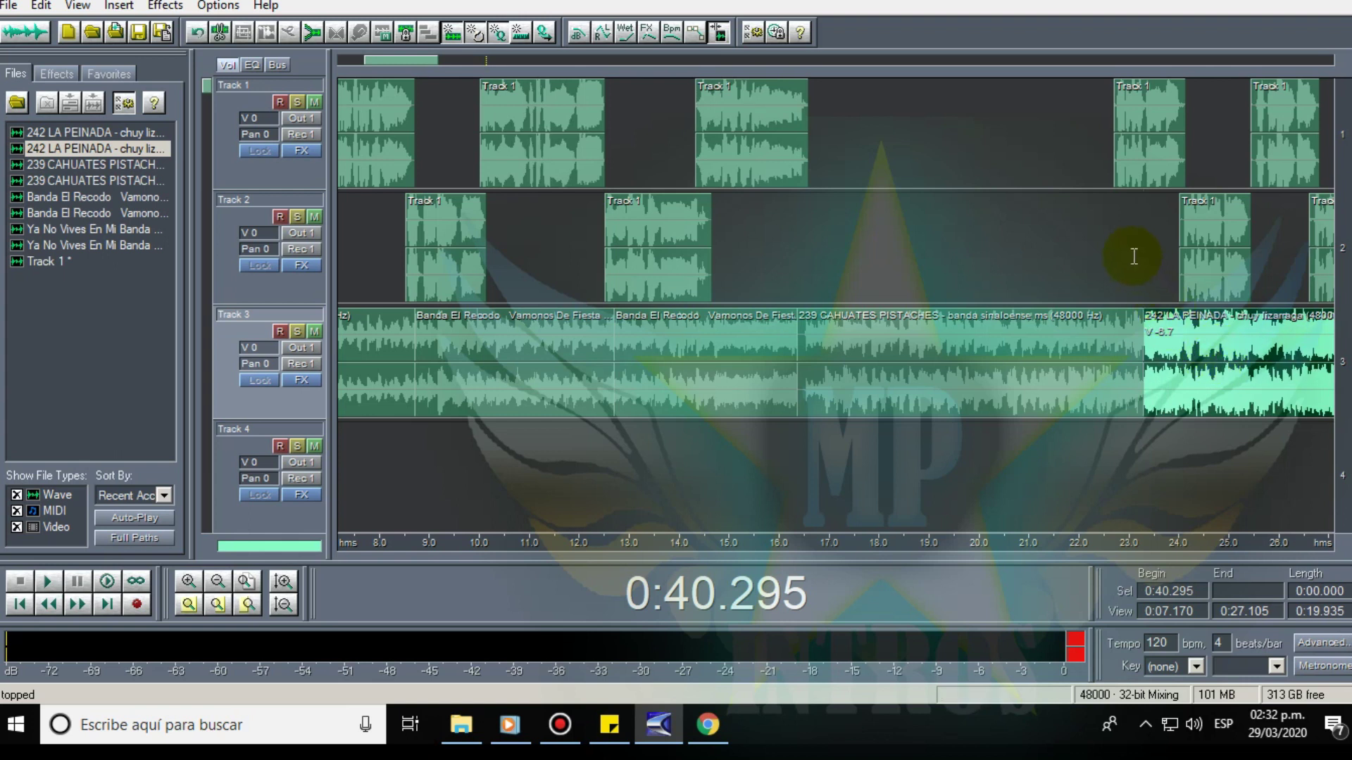
pyautogui.click(1110, 240)
pyautogui.press('space')
pyautogui.moveTo(398, 60); pyautogui.dragTo(441, 59)
pyautogui.press('space')
pyautogui.press('space')
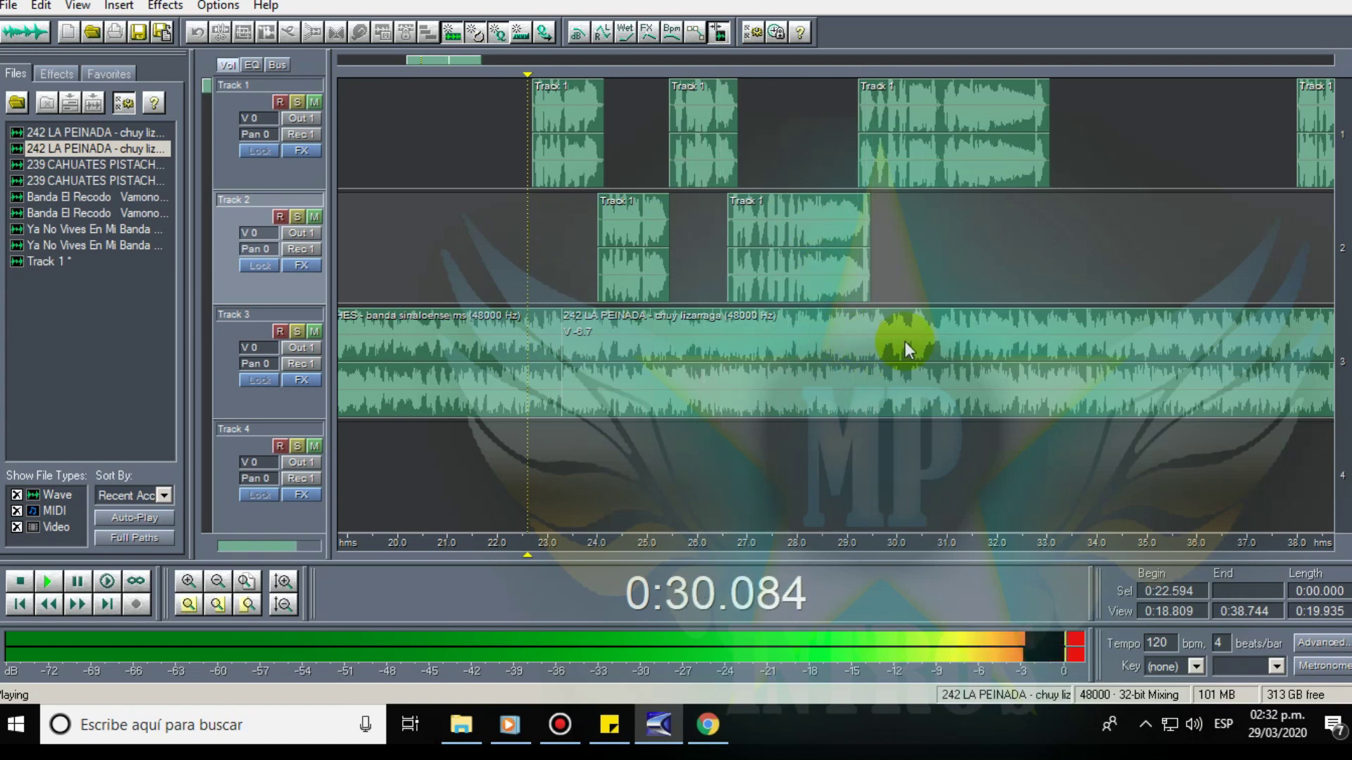
# Split the LA PEINADA clip on track 3 at about 32.8 seconds and delete the part after the split.
pyautogui.press('space')
pyautogui.click(1037, 328)
pyautogui.rightClick(1038, 328)
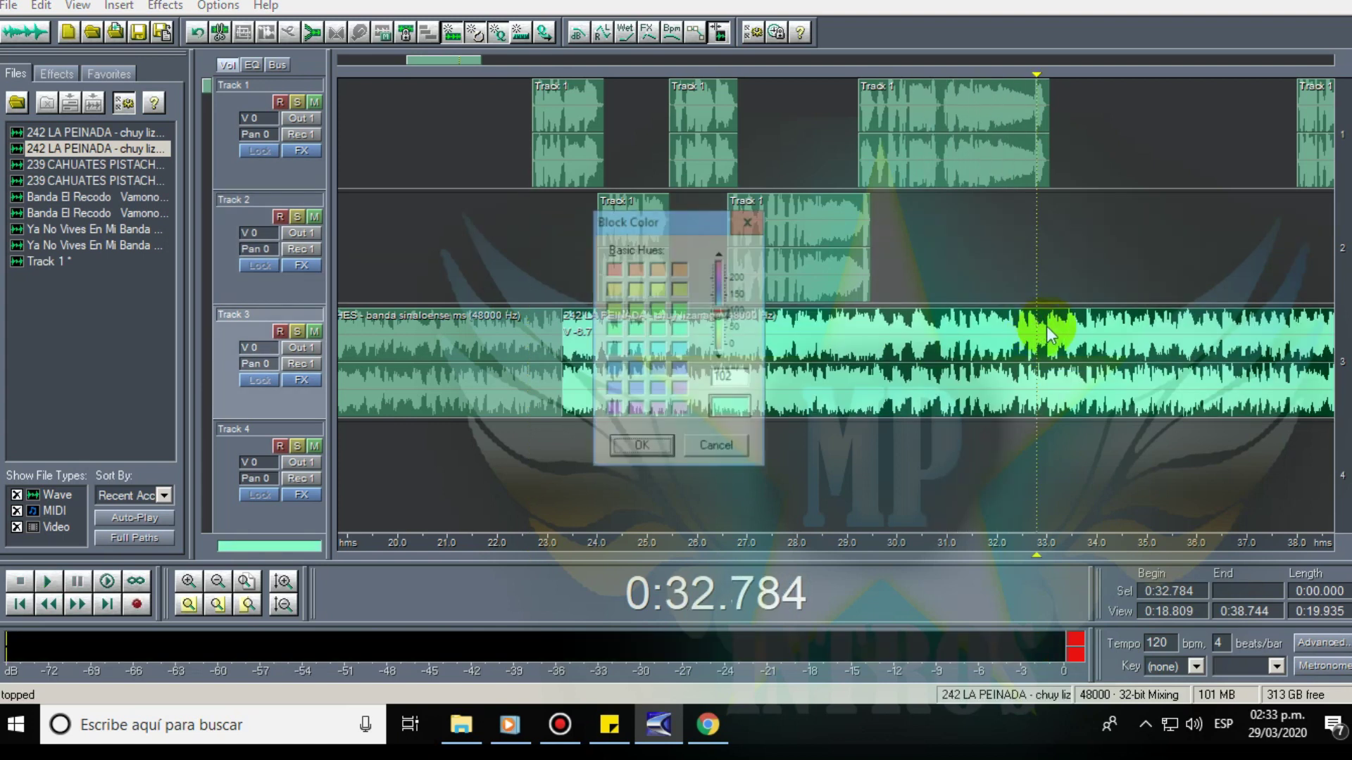
pyautogui.click(746, 440)
pyautogui.rightClick(1041, 321)
pyautogui.click(1069, 505)
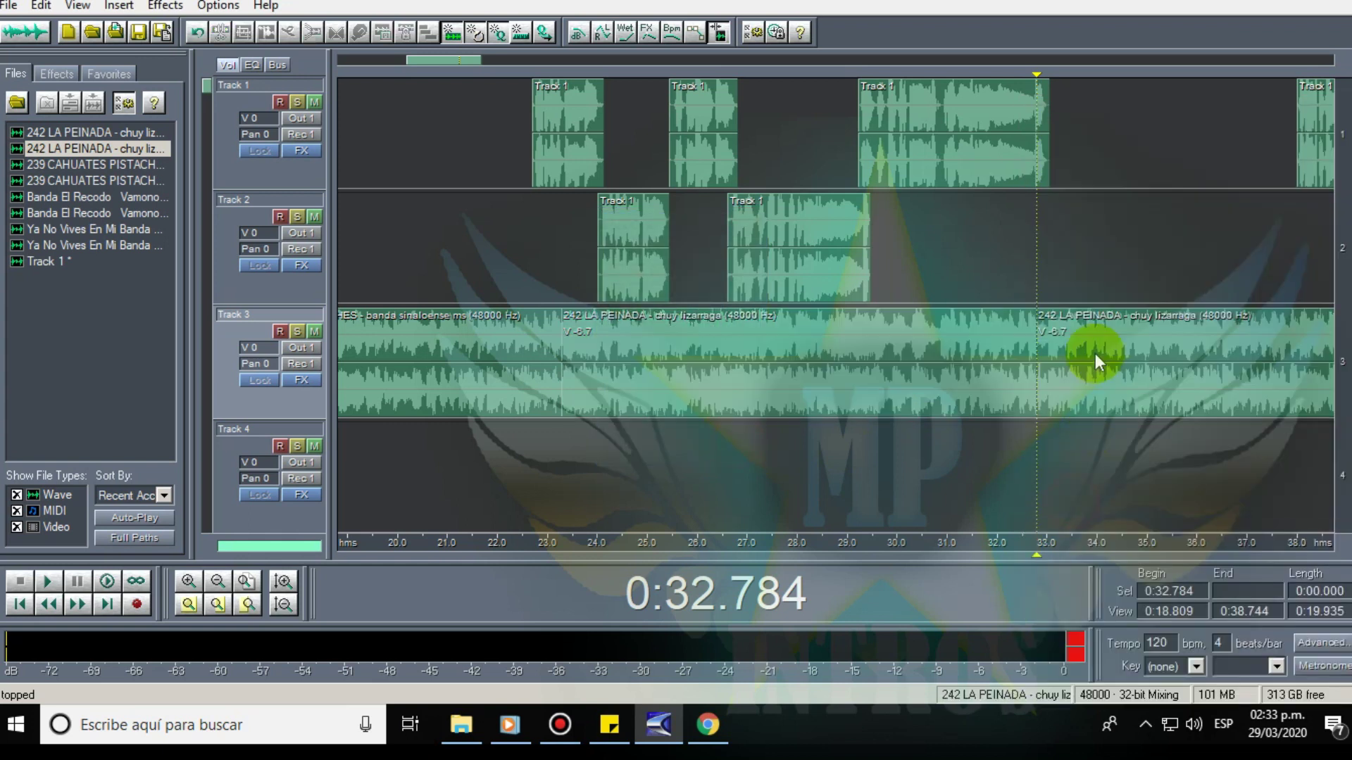
pyautogui.click(1092, 356)
pyautogui.press('Delete')
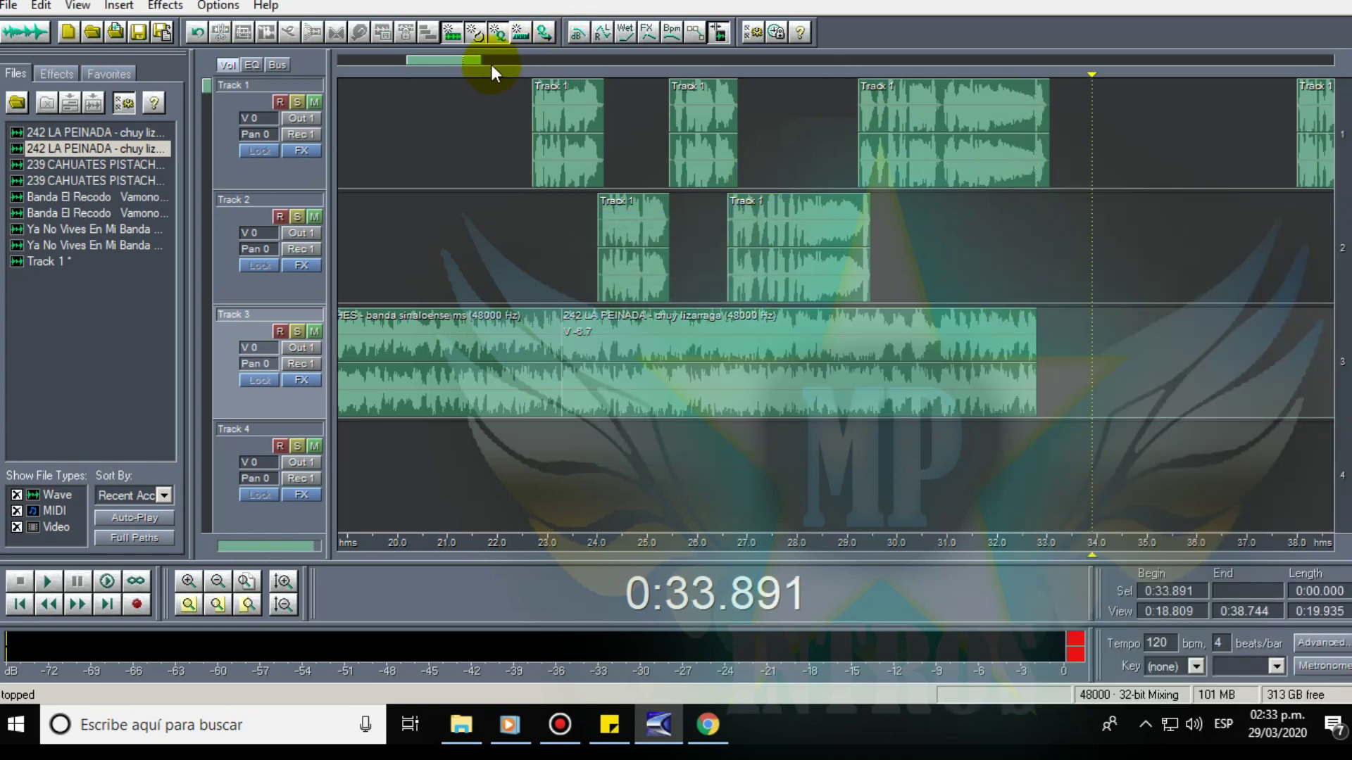
# Open the MISA DE CUERPO PRESENTE song and insert it on track 3, converted to 48000 Hz, starting right where the LA PEINADA clip ends.
pyautogui.moveTo(481, 59); pyautogui.dragTo(622, 59)
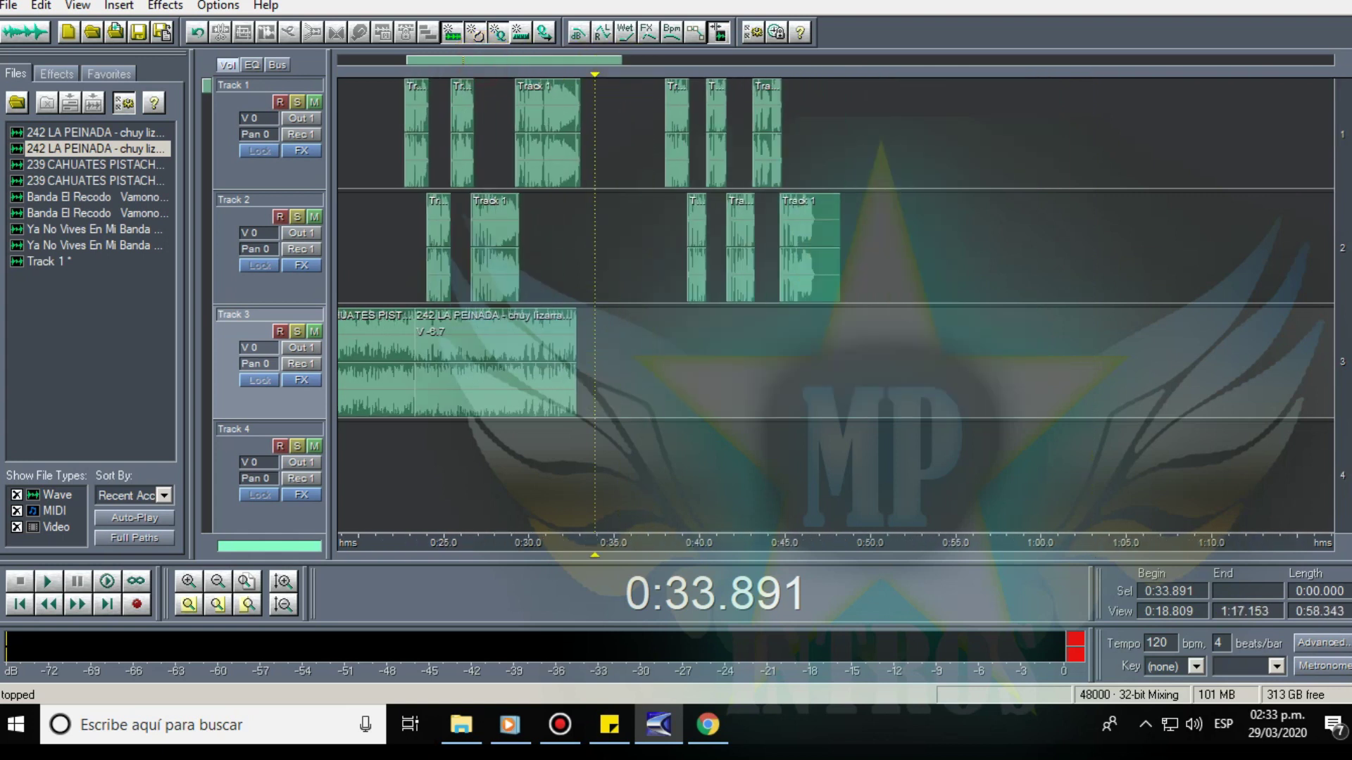
pyautogui.click(461, 725)
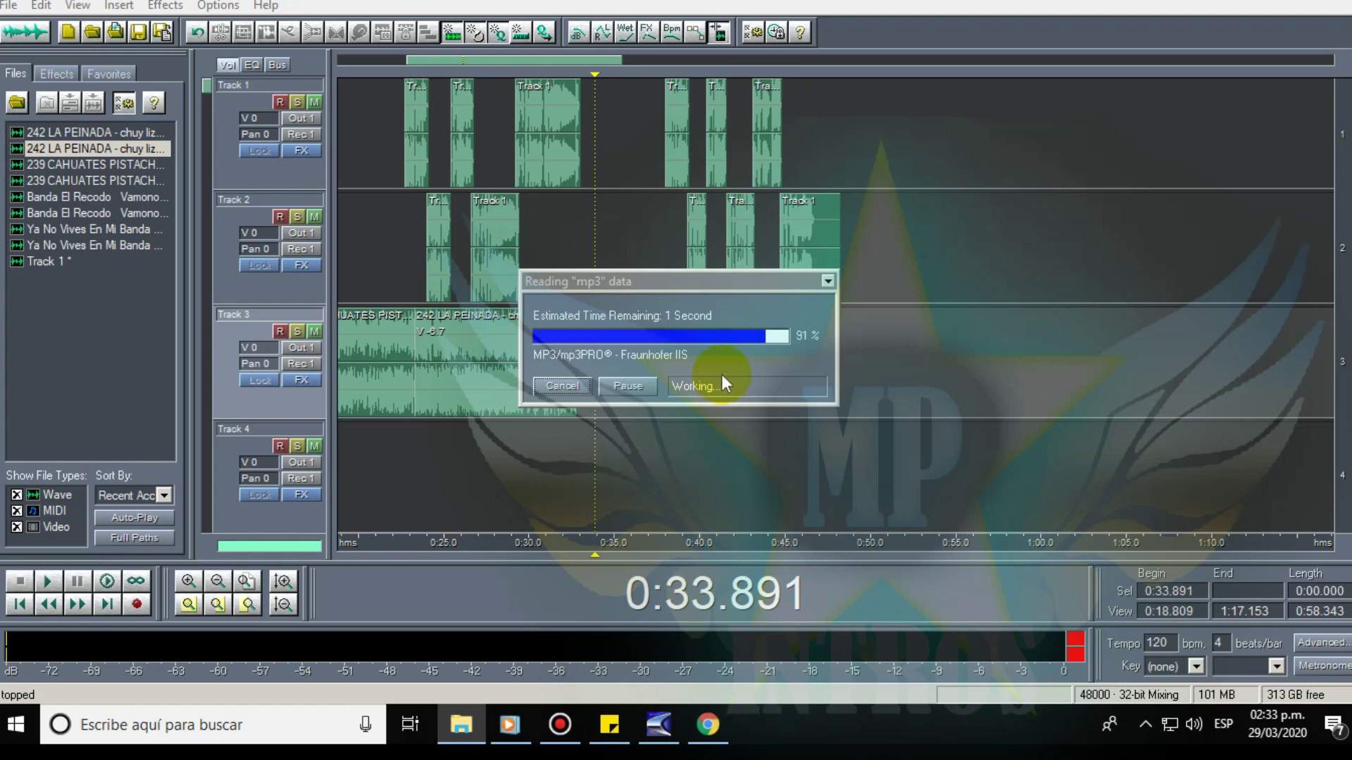
pyautogui.click(642, 377)
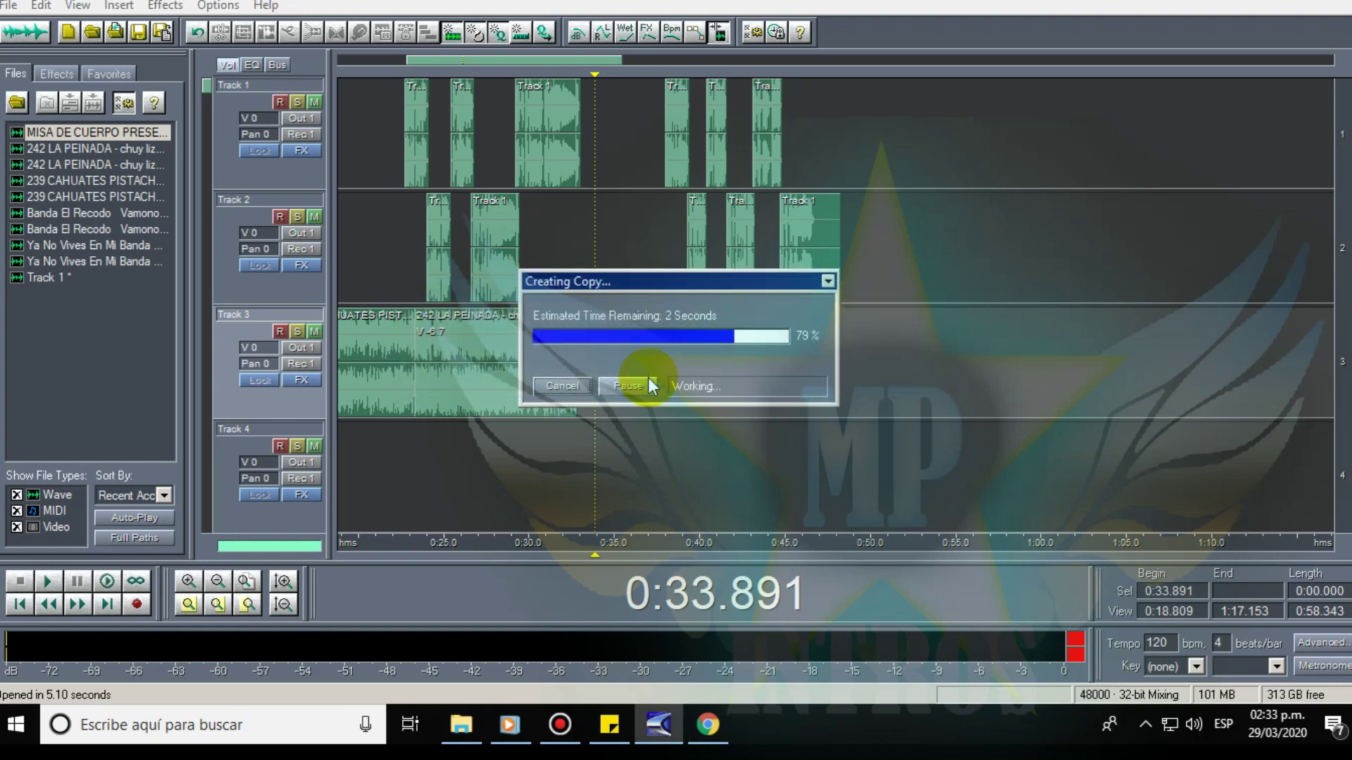
pyautogui.click(851, 430)
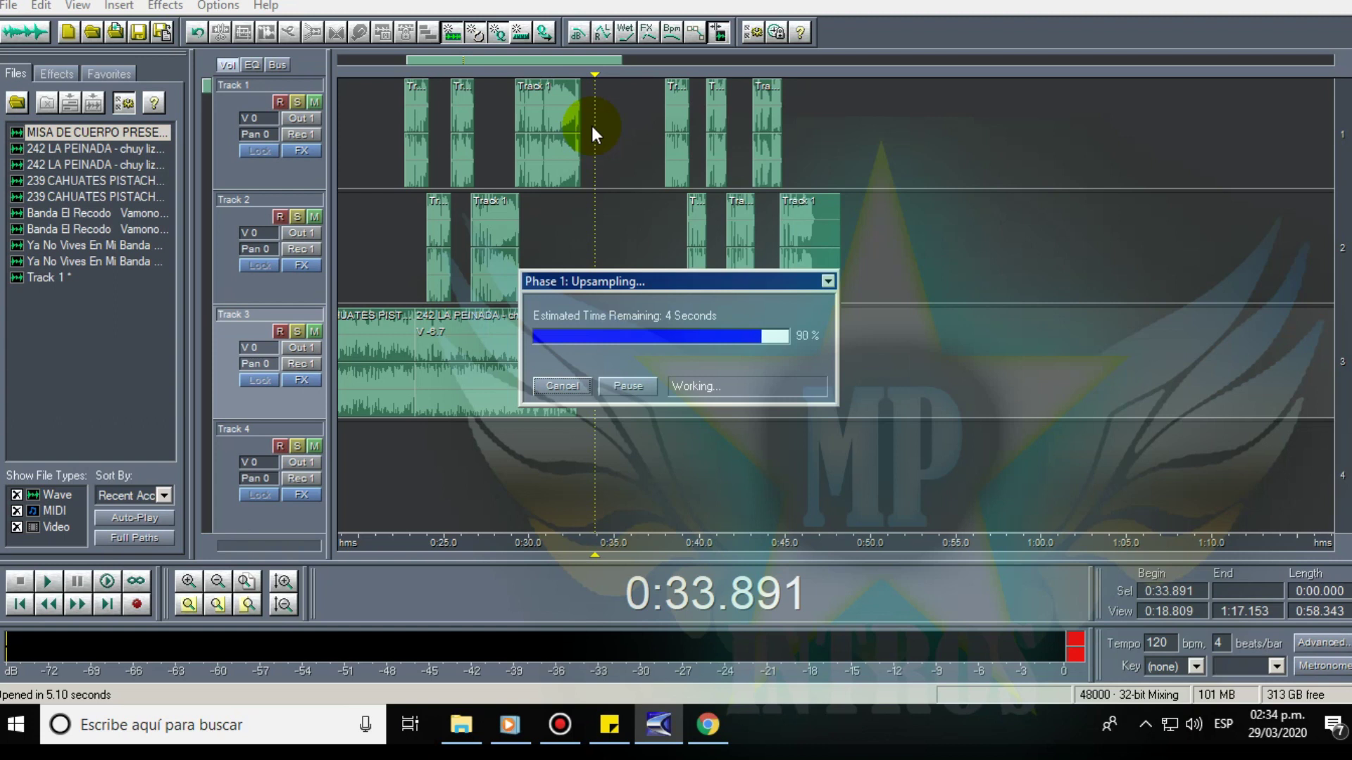
pyautogui.moveTo(611, 399); pyautogui.dragTo(612, 383)
# Play the mix from about 31.5 seconds to hear the transition into MISA DE CUERPO PRESENTE.
pyautogui.click(554, 302)
pyautogui.press('space')
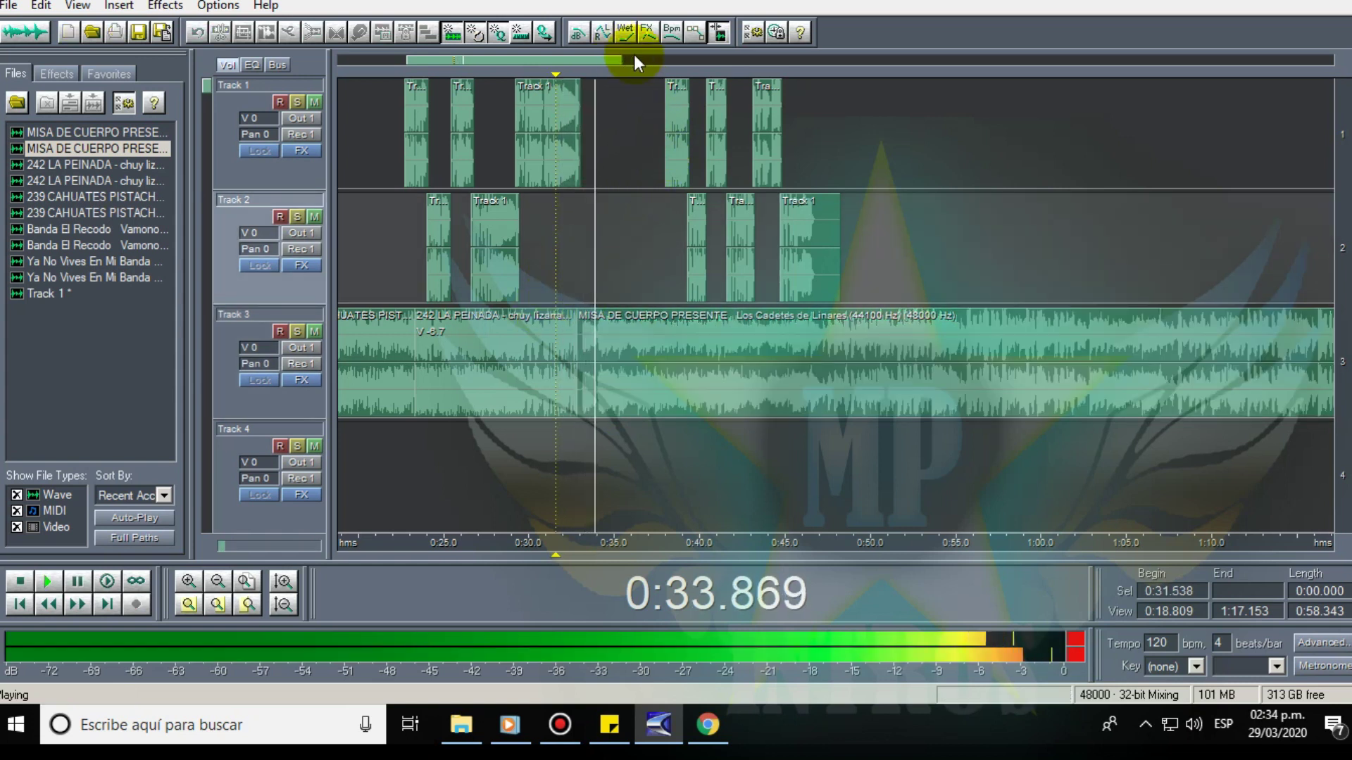
pyautogui.moveTo(634, 61); pyautogui.dragTo(644, 66)
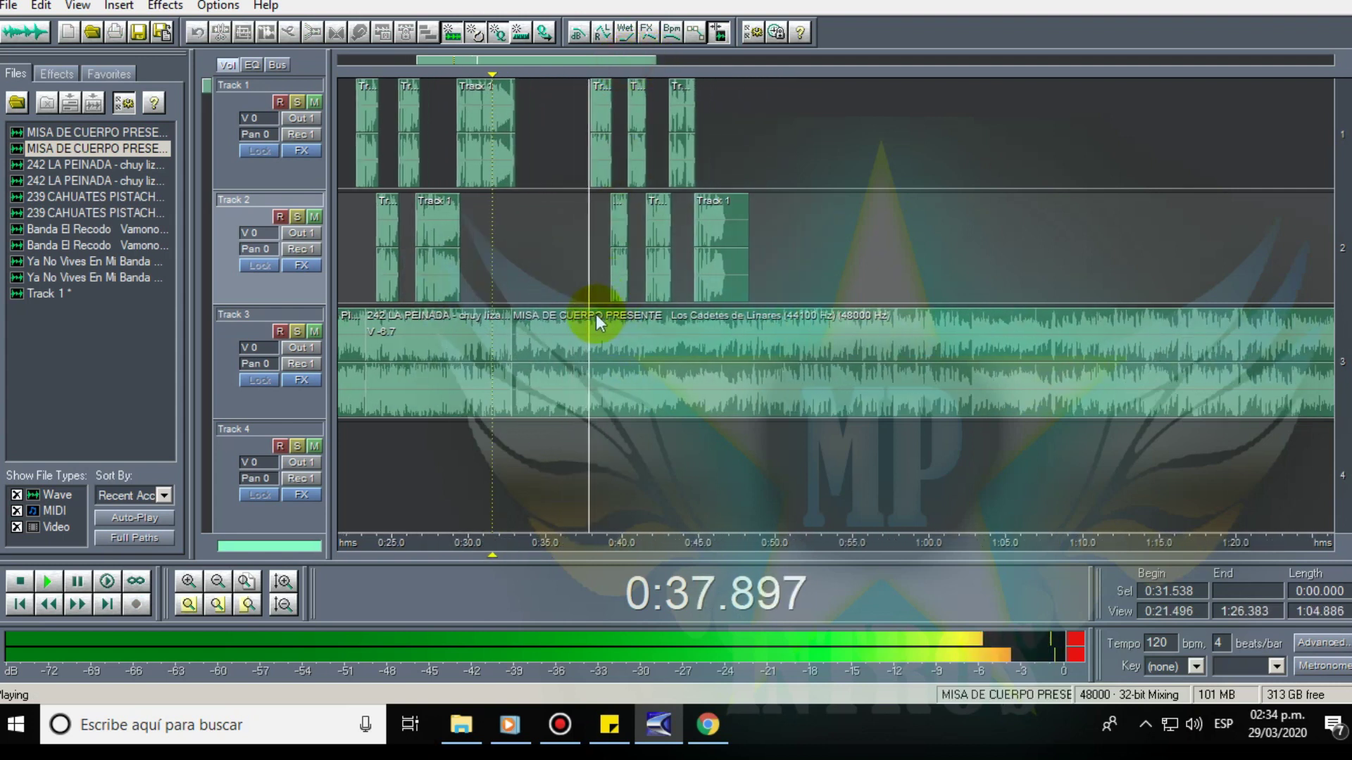
# Split the MISA DE CUERPO PRESENTE clip at about 38 seconds and set the volume of the part after the split to -1.5 dB.
pyautogui.click(596, 314)
pyautogui.rightClick(596, 314)
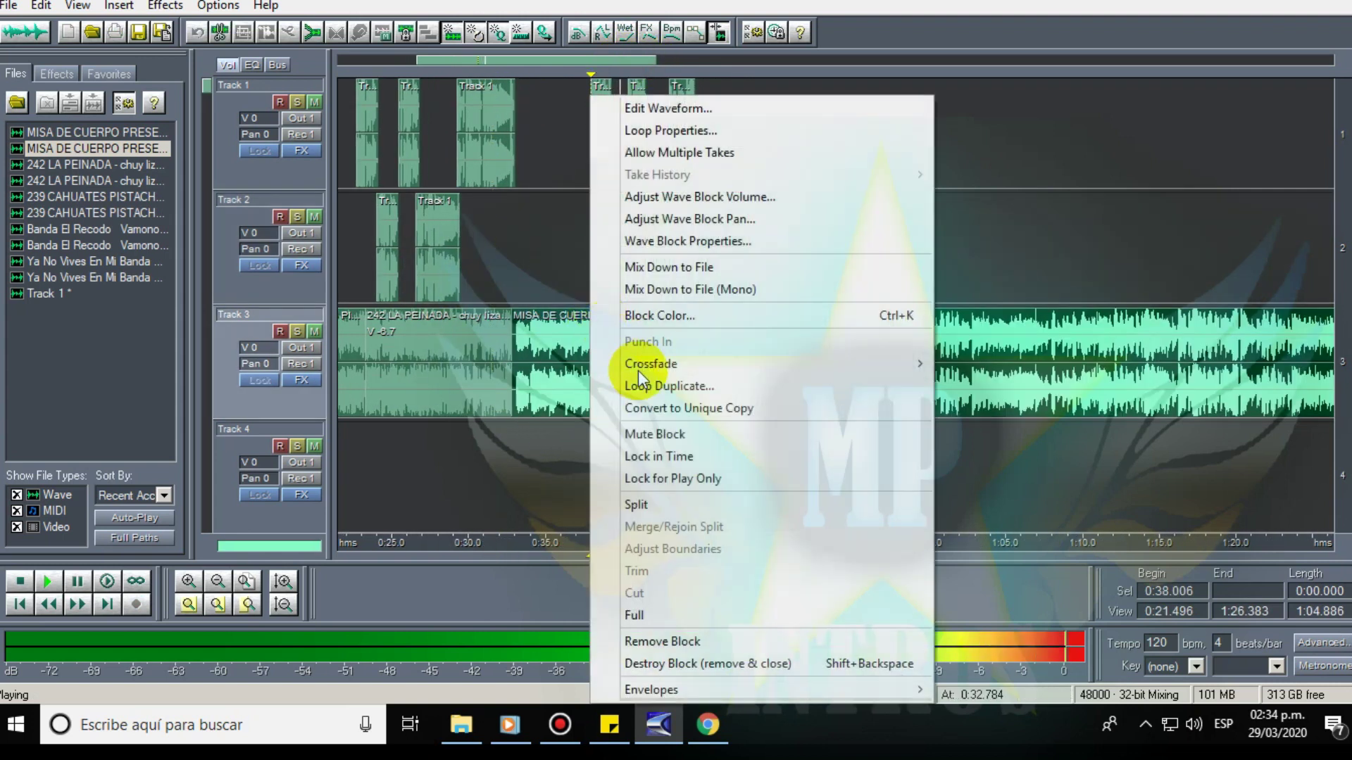
pyautogui.click(723, 504)
pyautogui.rightClick(642, 365)
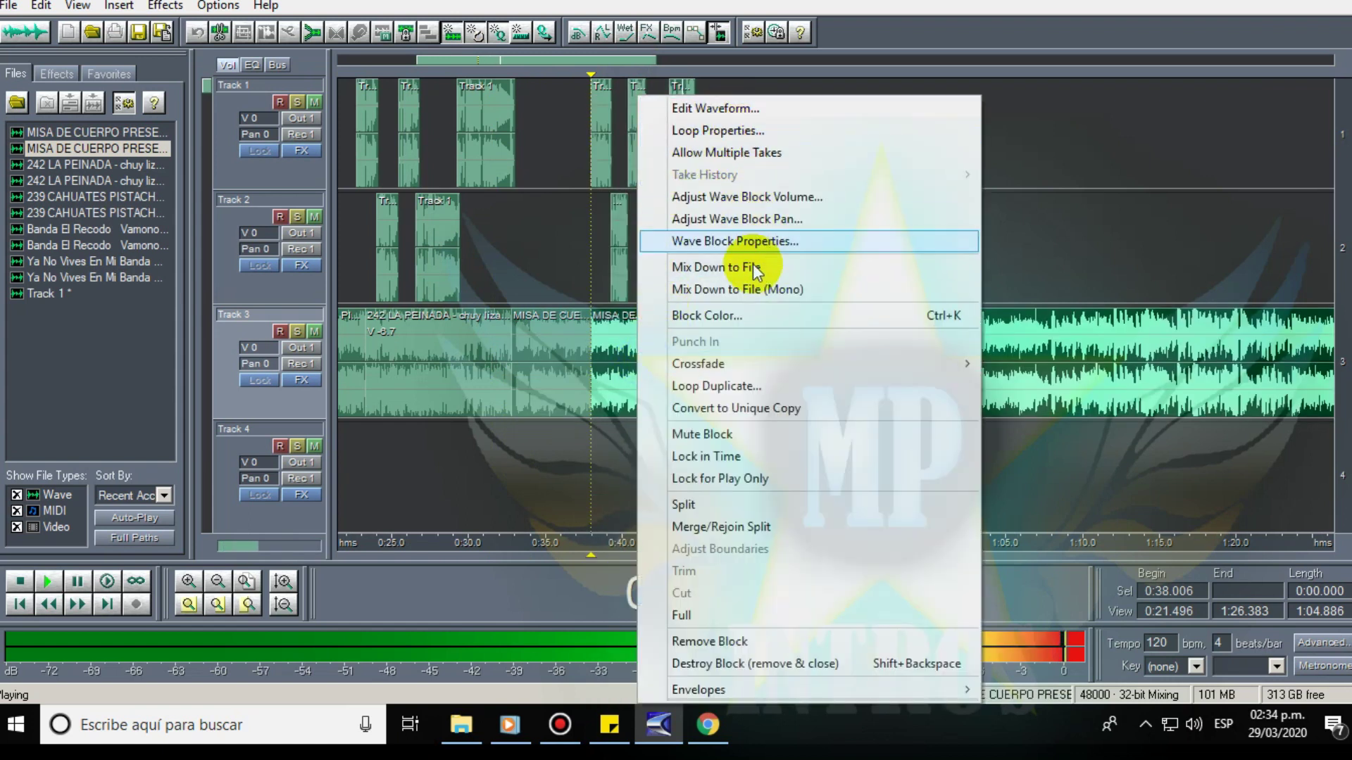
pyautogui.click(798, 197)
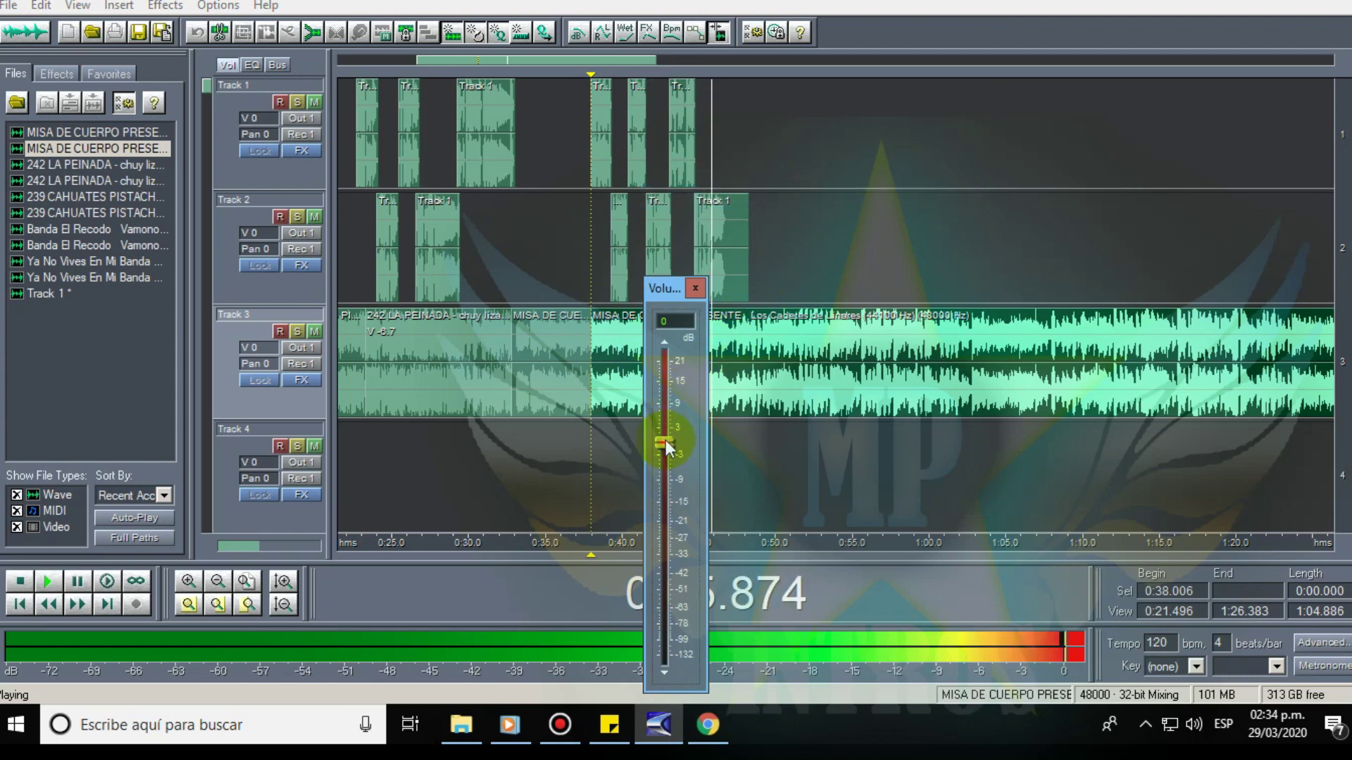
pyautogui.moveTo(665, 444); pyautogui.dragTo(673, 362)
pyautogui.click(695, 288)
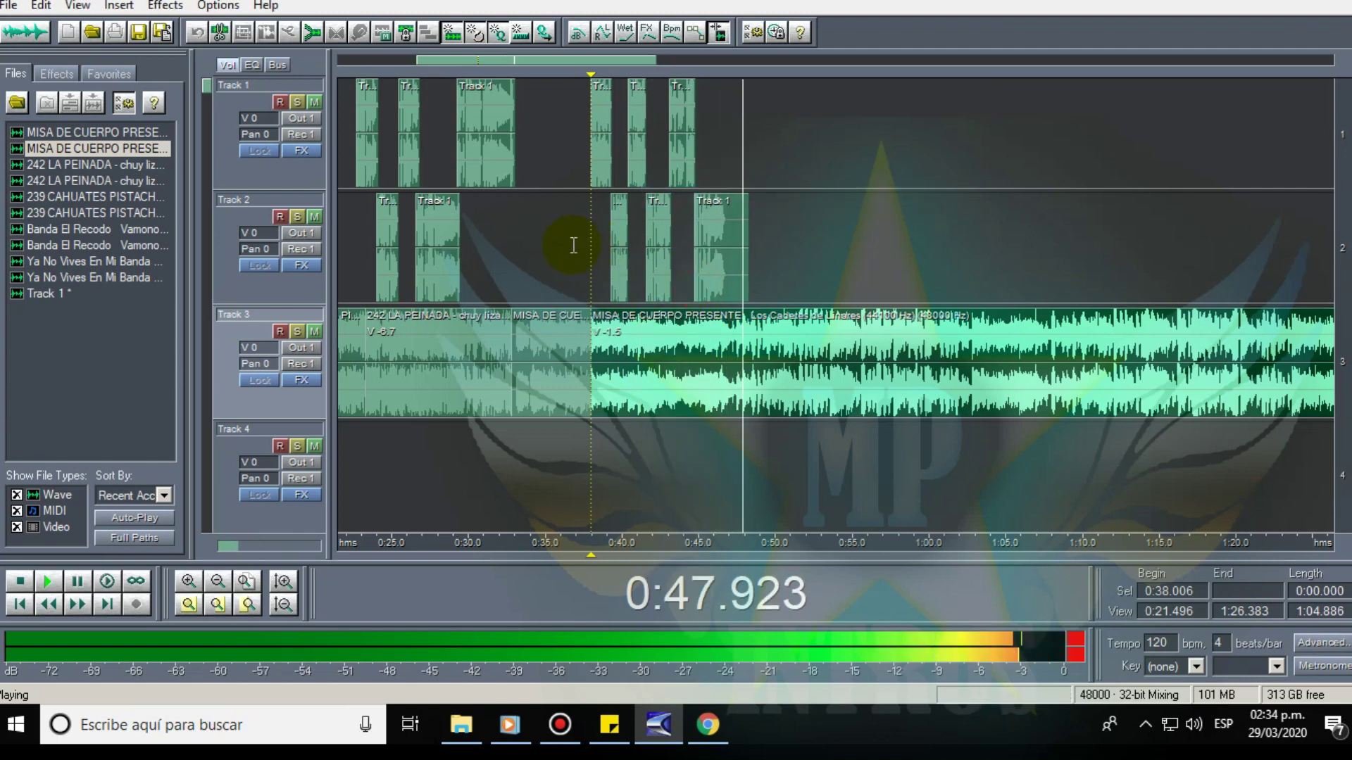
# Play the mix from about 38 seconds to check the voice clips against the lowered song.
pyautogui.press('space')
pyautogui.click(595, 247)
pyautogui.press('space')
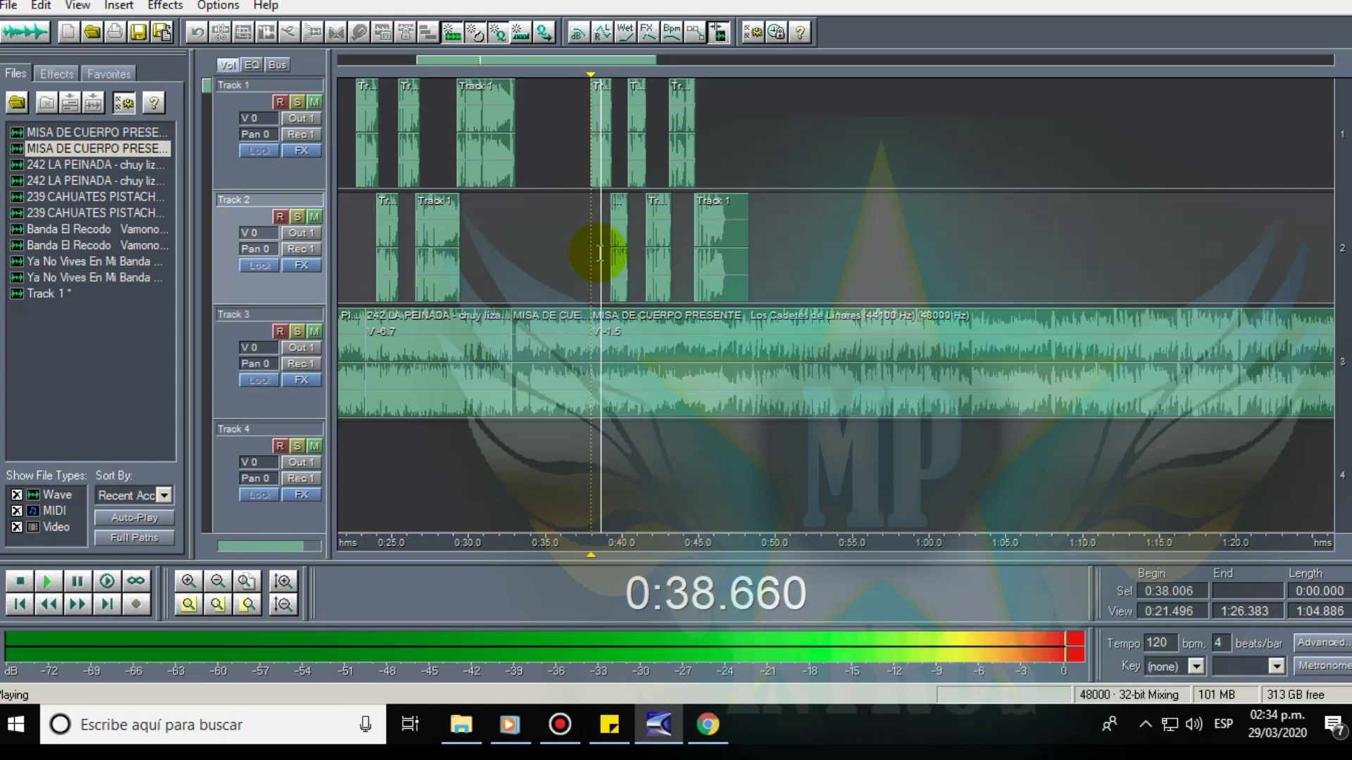
pyautogui.scroll(2, 628, 54)
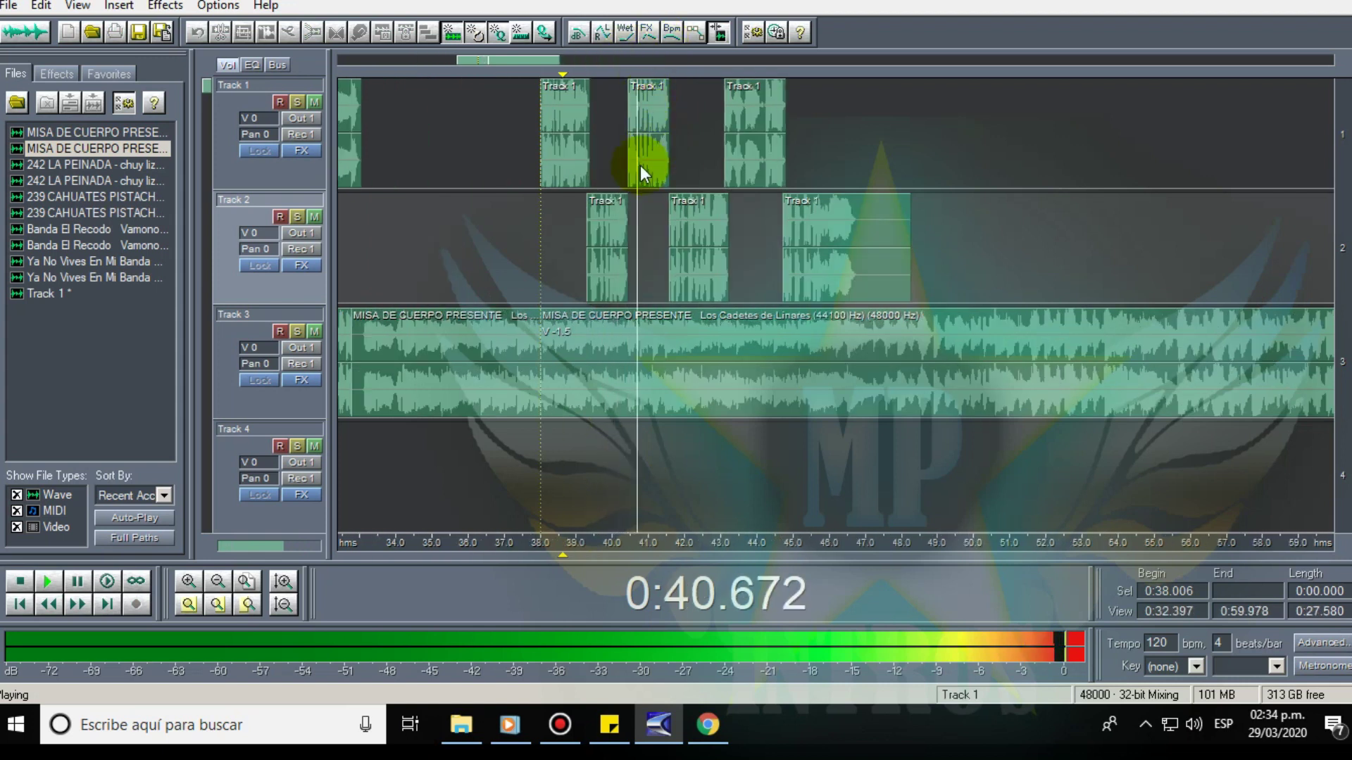
pyautogui.press('space')
# Delete the track 2 voice clip at about 39.3 seconds and rearrange the following clips alternately on tracks 2 and 1, the last starting at about 43.7 seconds.
pyautogui.rightClick(556, 217)
pyautogui.click(605, 225)
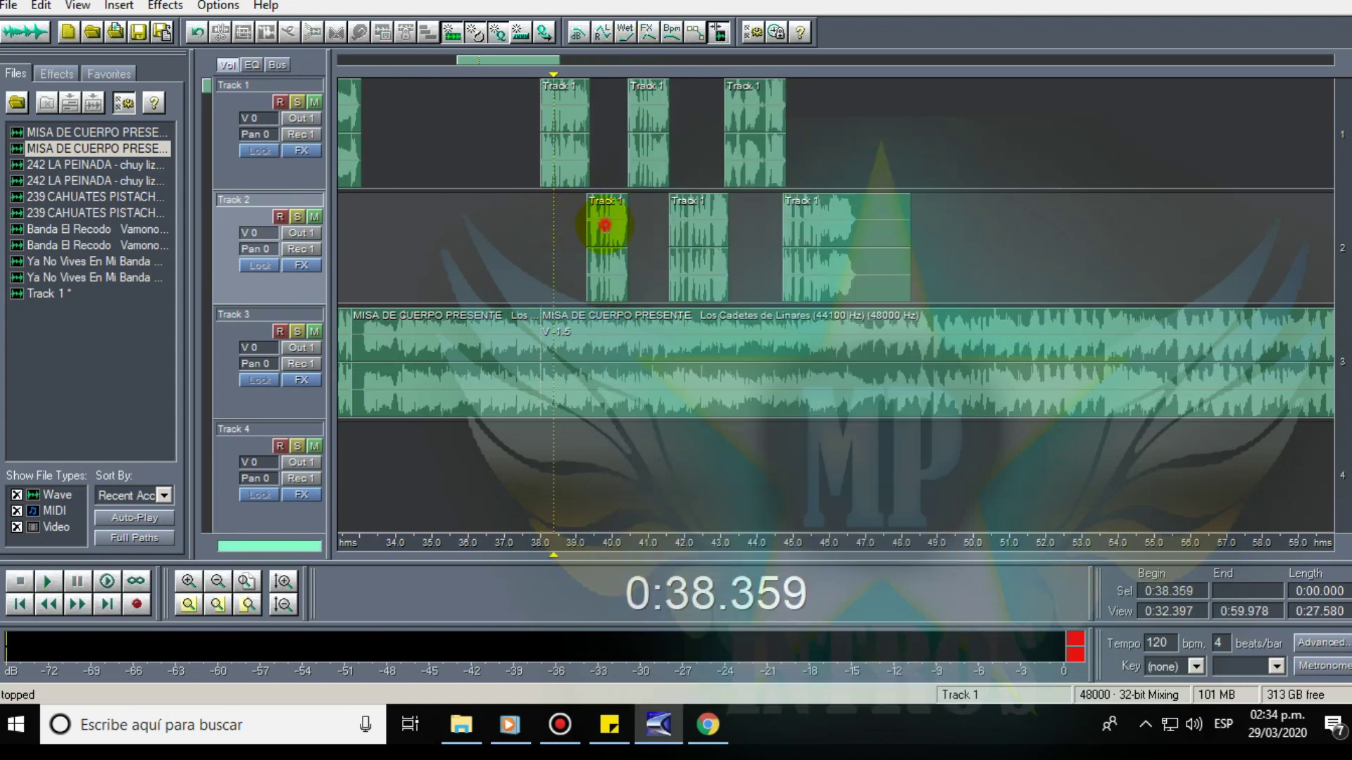
pyautogui.moveTo(647, 175)
pyautogui.mouseDown()
pyautogui.moveTo(611, 221)
pyautogui.moveTo(684, 226)
pyautogui.moveTo(645, 149)
pyautogui.mouseUp()
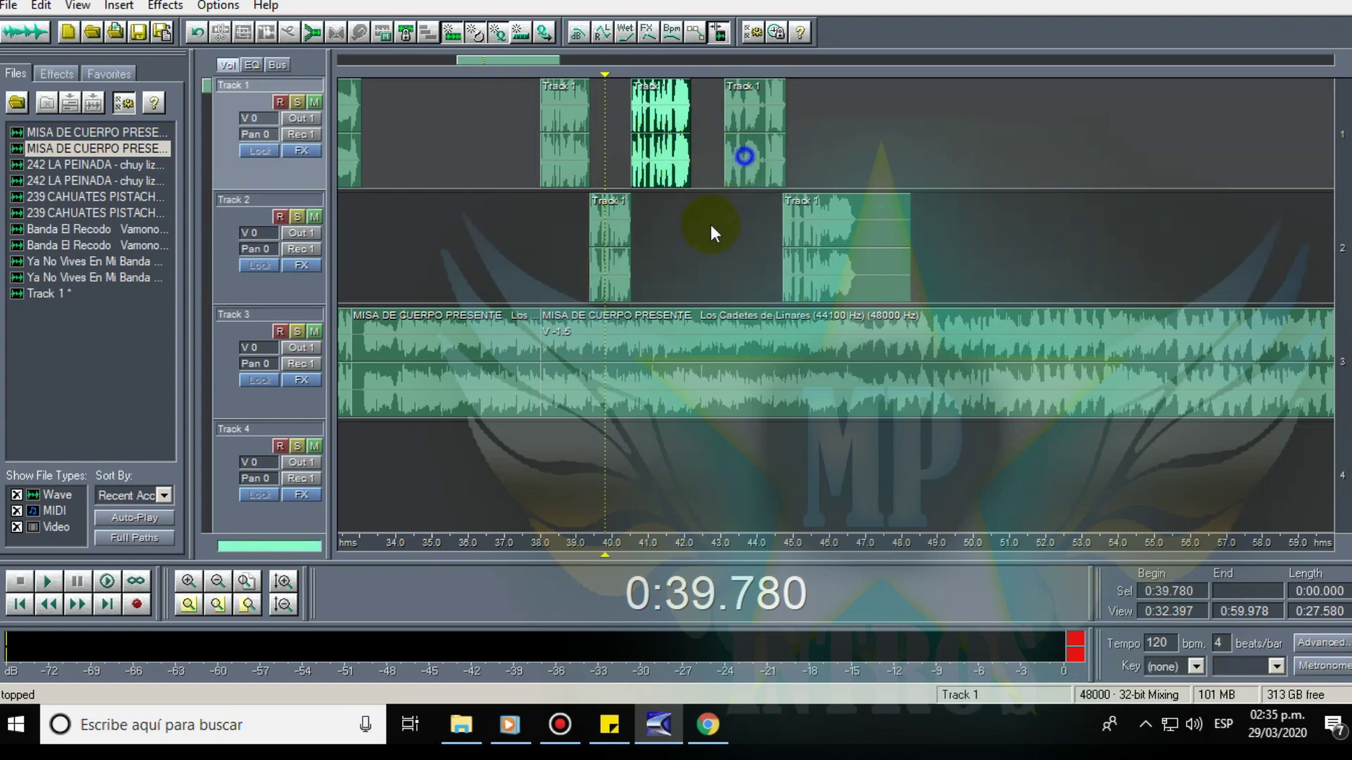
pyautogui.moveTo(711, 225); pyautogui.dragTo(703, 236)
pyautogui.moveTo(796, 208); pyautogui.dragTo(762, 109)
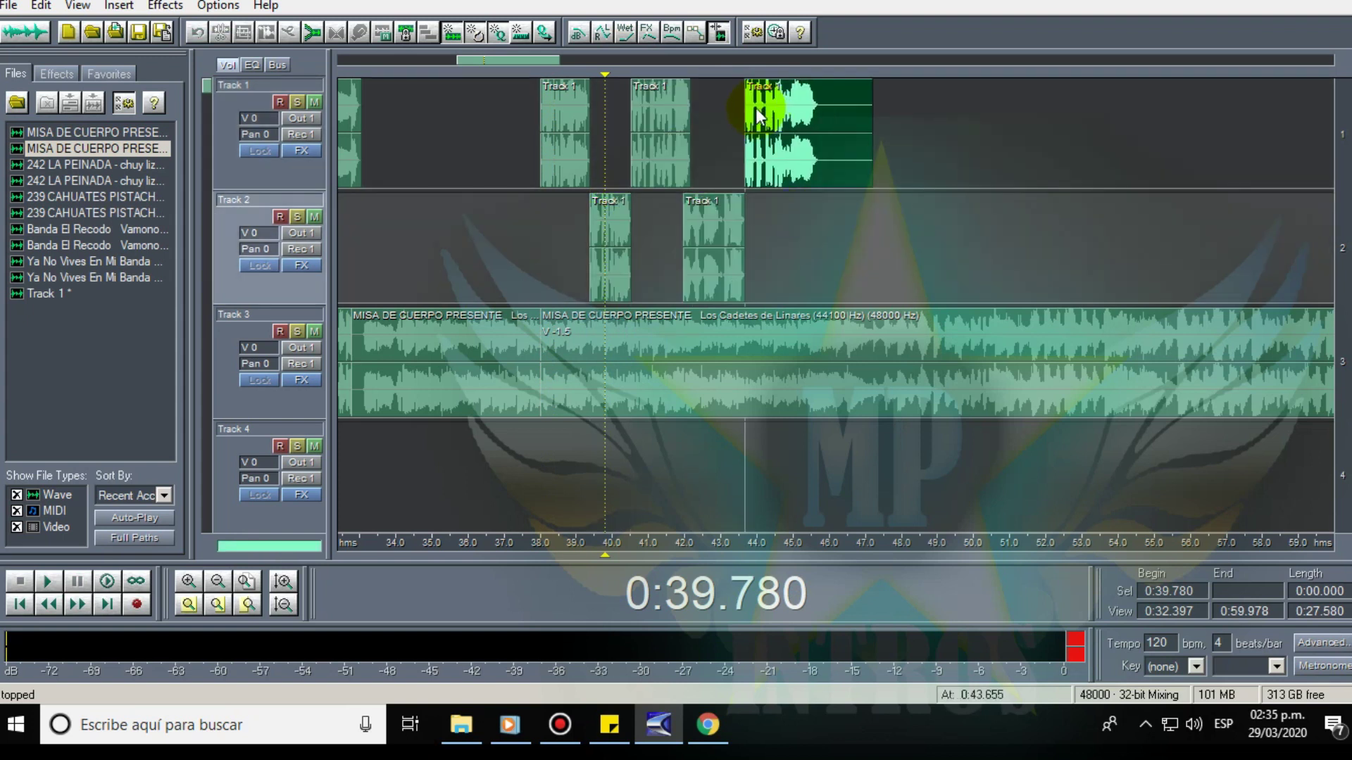
# Play the mix from about 38 seconds to check the rearranged voice clips.
pyautogui.click(540, 199)
pyautogui.press('space')
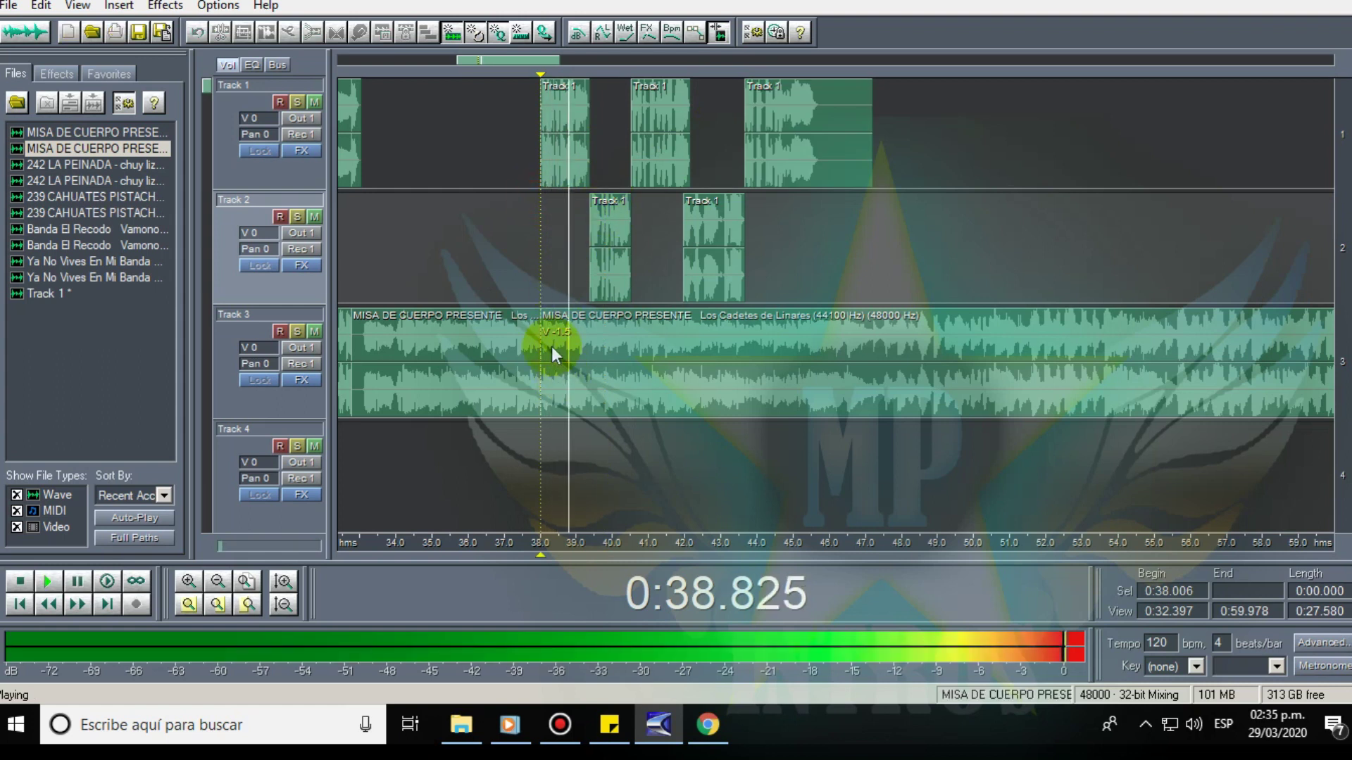
pyautogui.click(551, 346)
pyautogui.rightClick(564, 349)
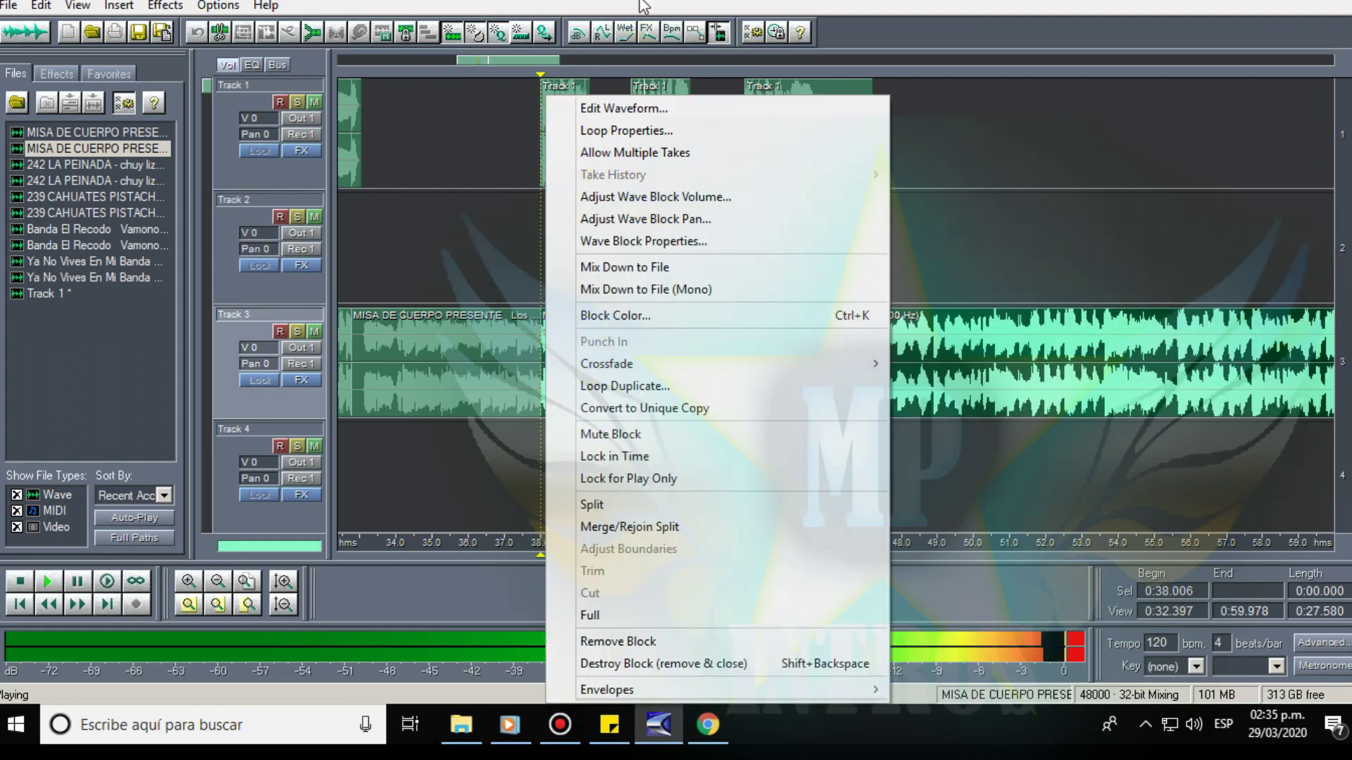
pyautogui.click(647, 164)
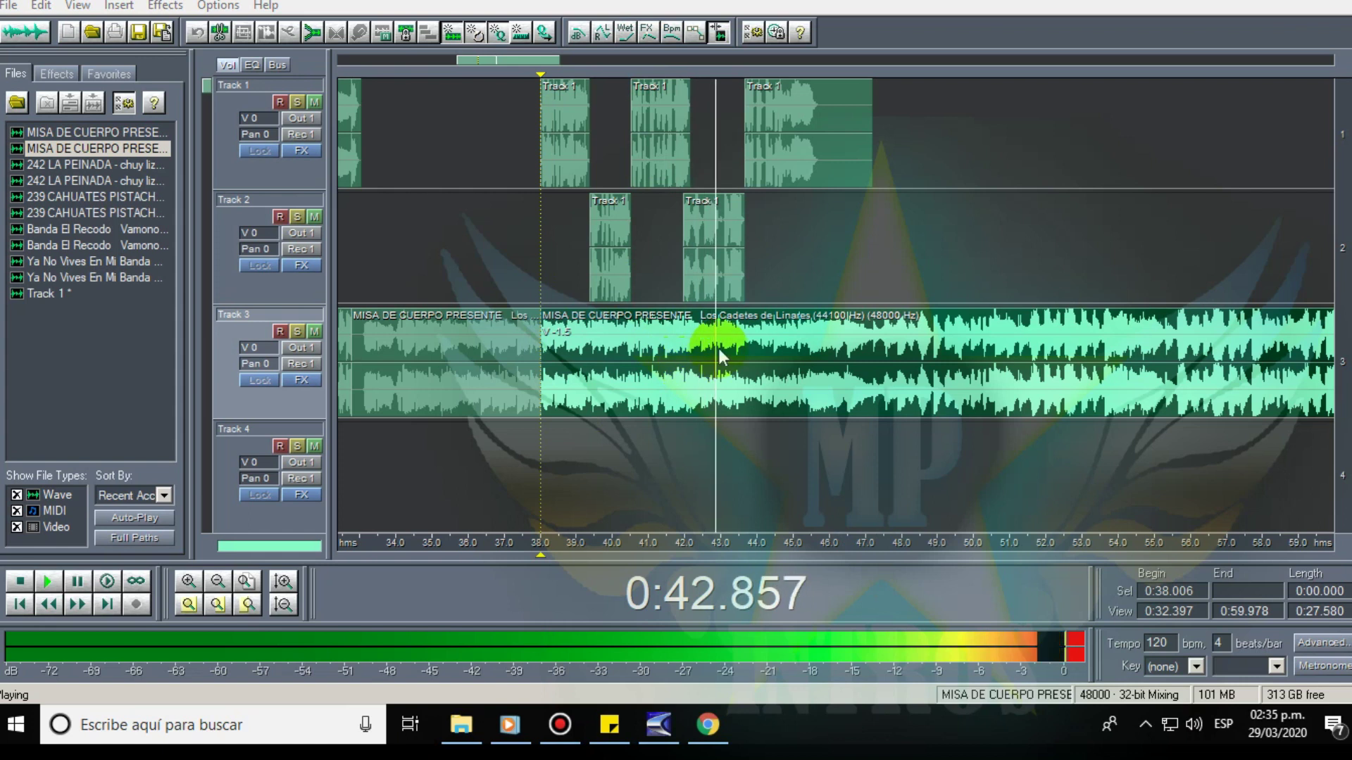
# Cut the section between about 42 and 45.5 seconds out of MISA DE CUERPO PRESENTE and move the rest back to start at about 42 seconds.
pyautogui.click(811, 331)
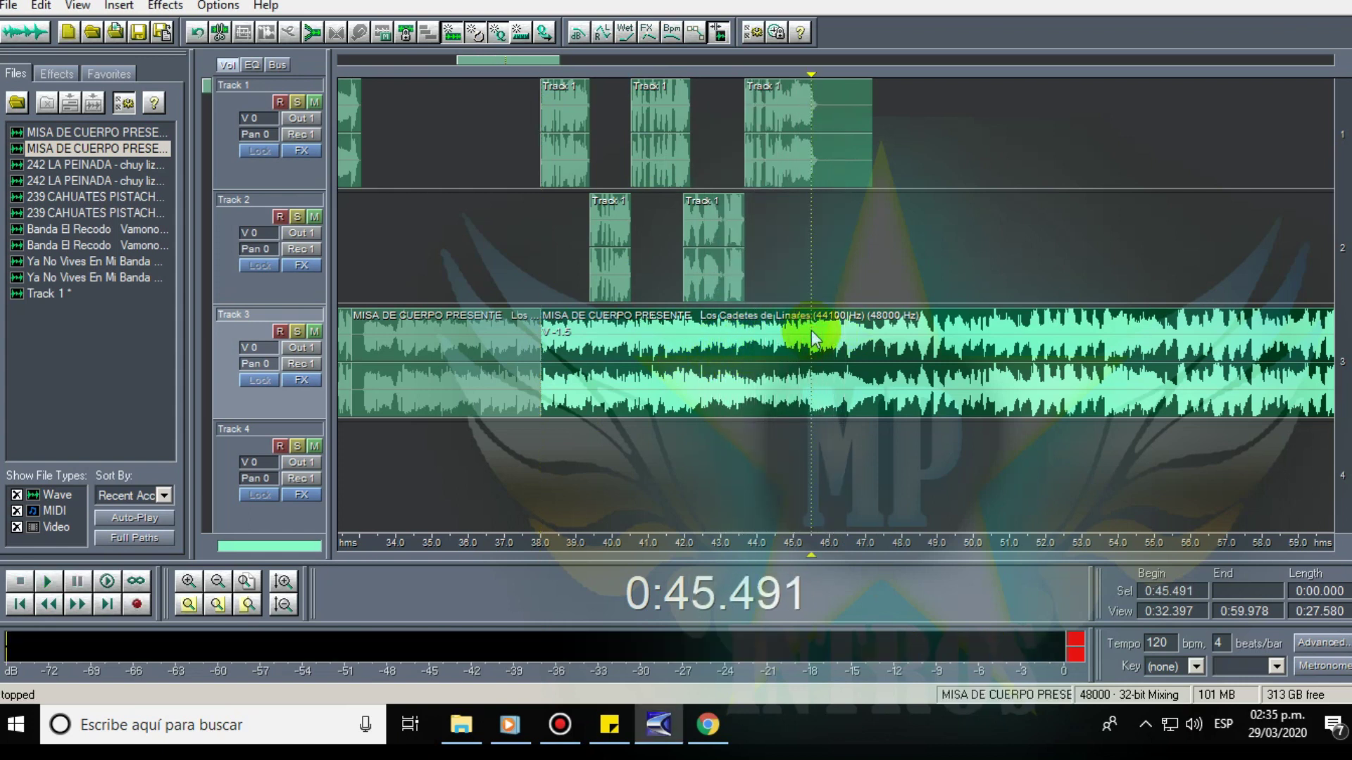
pyautogui.rightClick(811, 331)
pyautogui.click(864, 508)
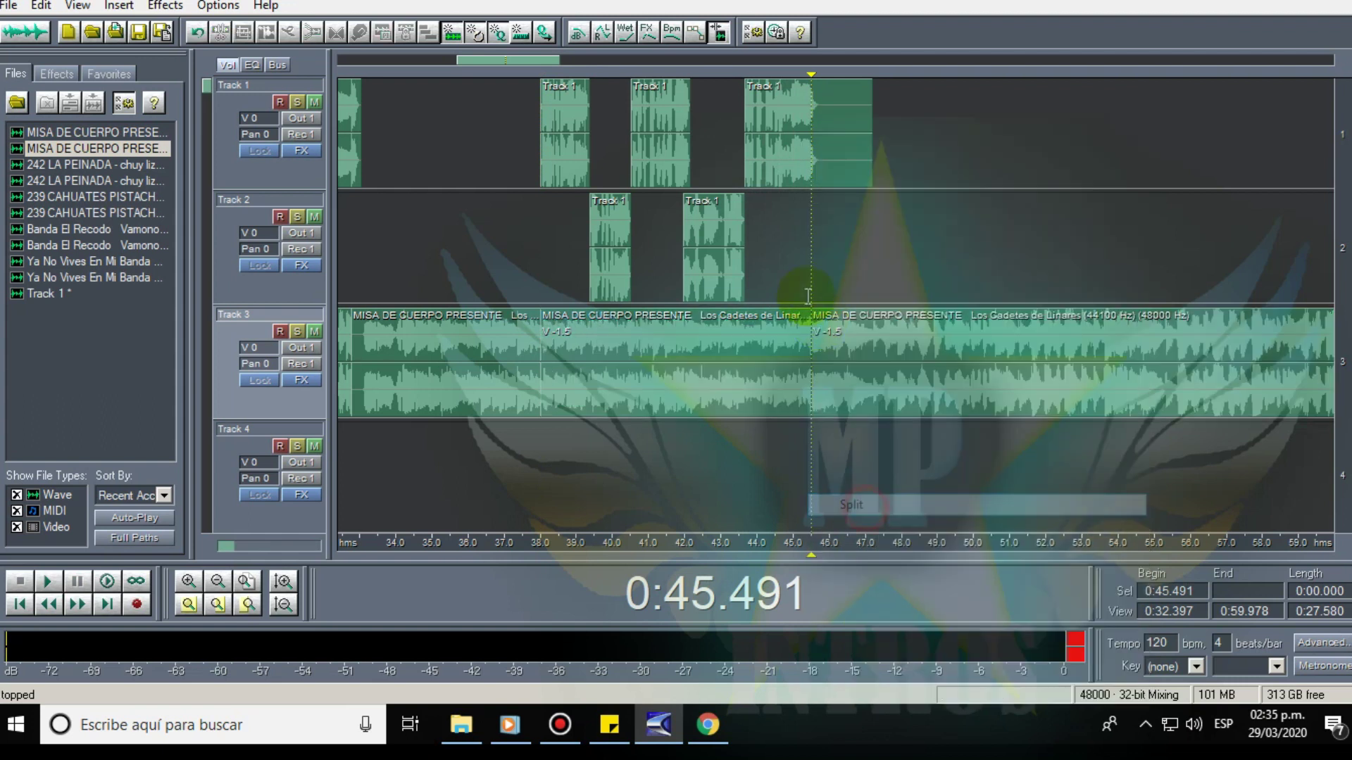
pyautogui.click(690, 338)
pyautogui.click(682, 336)
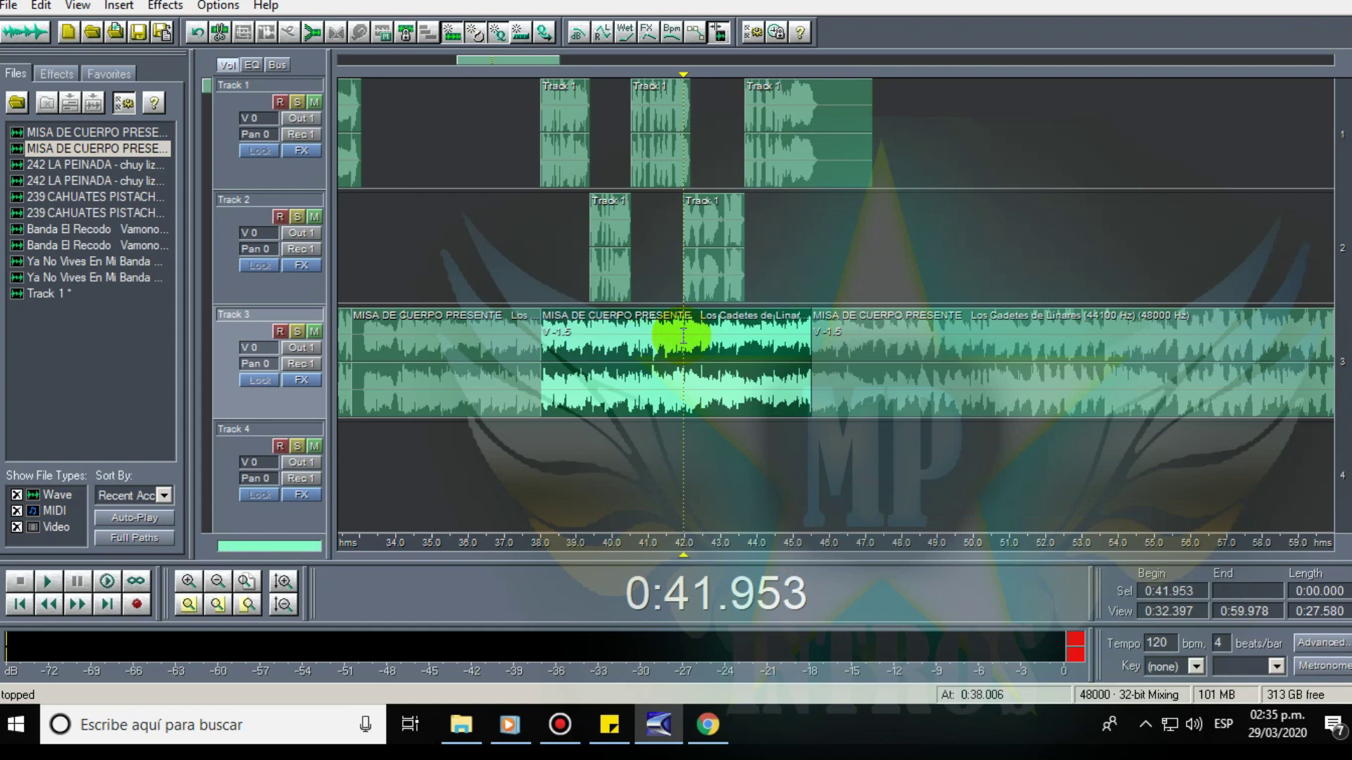
pyautogui.rightClick(682, 338)
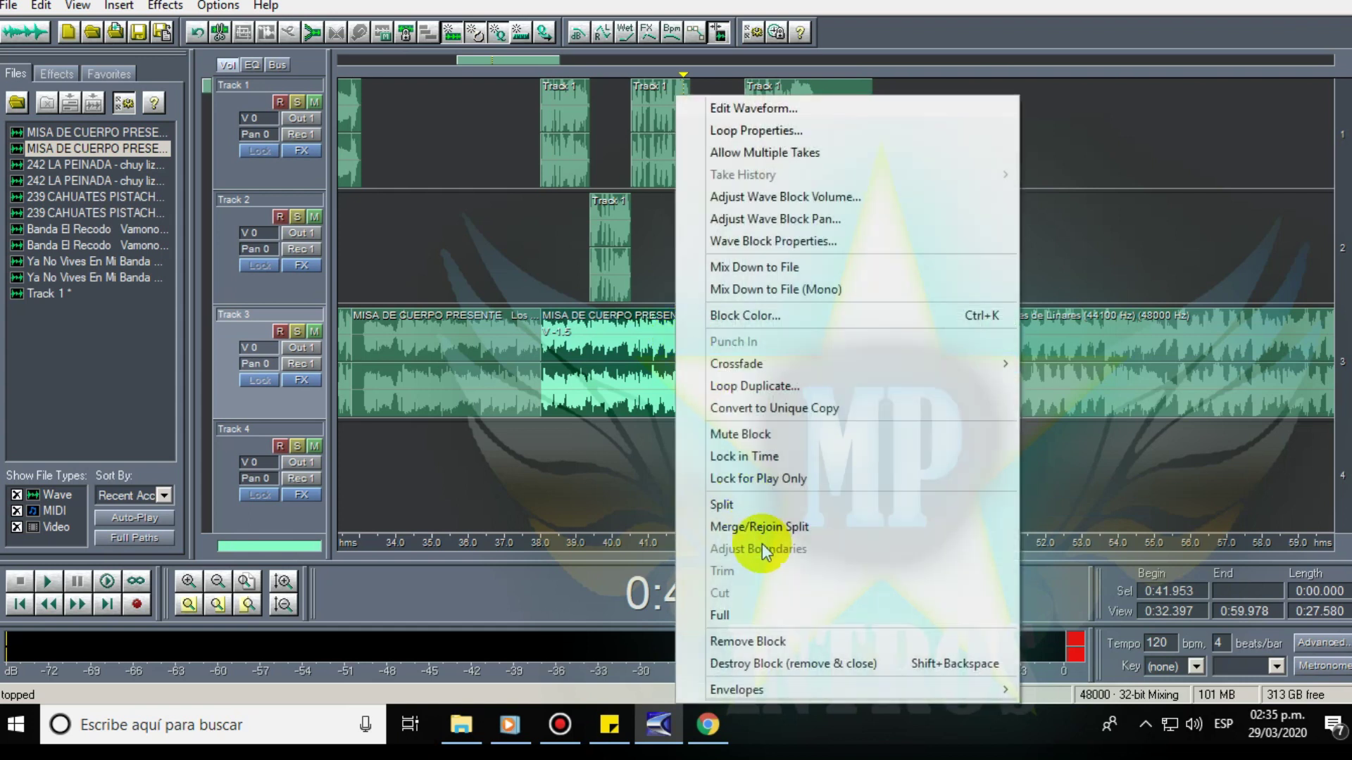
pyautogui.click(766, 512)
pyautogui.click(751, 373)
pyautogui.moveTo(832, 374); pyautogui.dragTo(718, 378)
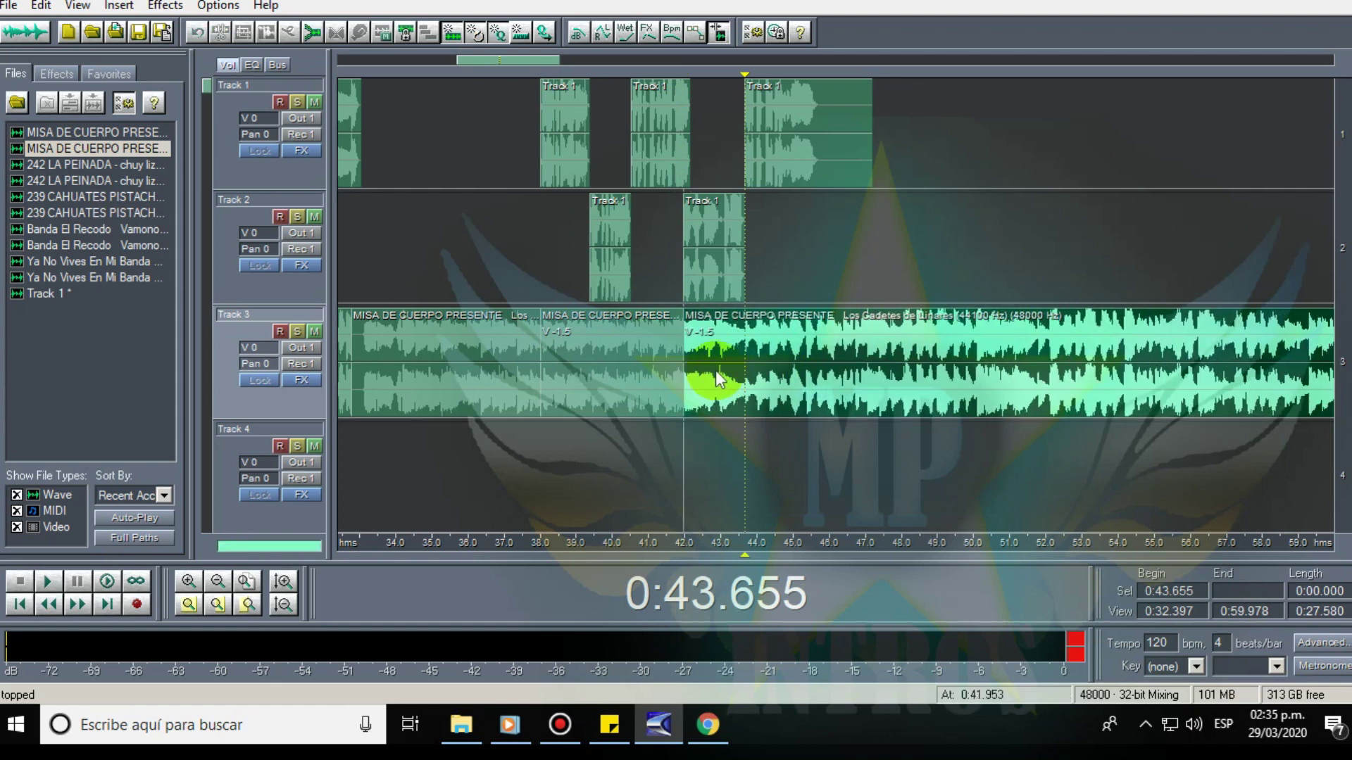
# Play the mix from about 42 seconds and listen further along the song for the next cut point.
pyautogui.click(683, 421)
pyautogui.press('space')
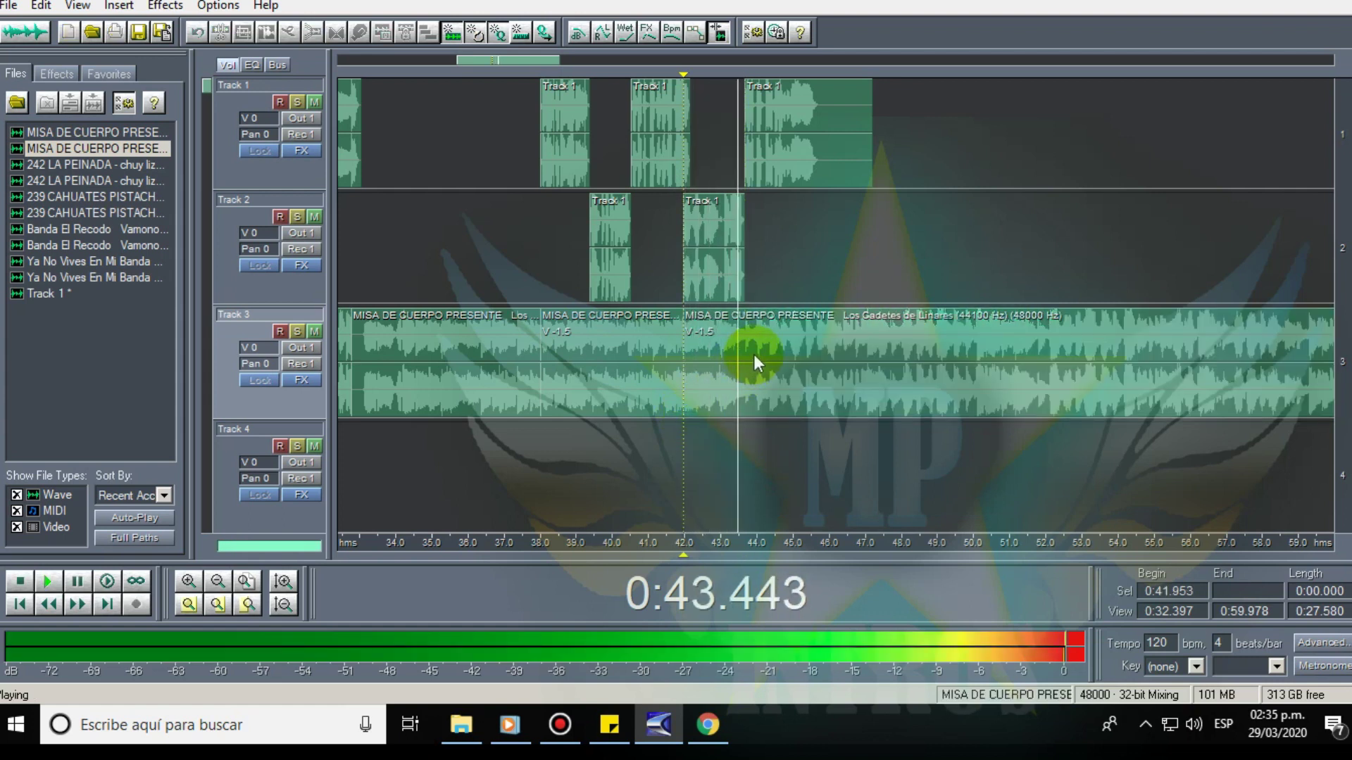
pyautogui.press('space')
pyautogui.click(872, 347)
pyautogui.press('space')
pyautogui.press('space')
pyautogui.press('space')
pyautogui.press('space')
# Split the last MISA DE CUERPO PRESENTE clip at about 47.6 seconds and trim the end of the part before it to about 44.8 seconds.
pyautogui.click(886, 339)
pyautogui.rightClick(886, 338)
pyautogui.click(936, 319)
pyautogui.moveTo(886, 375); pyautogui.dragTo(786, 374)
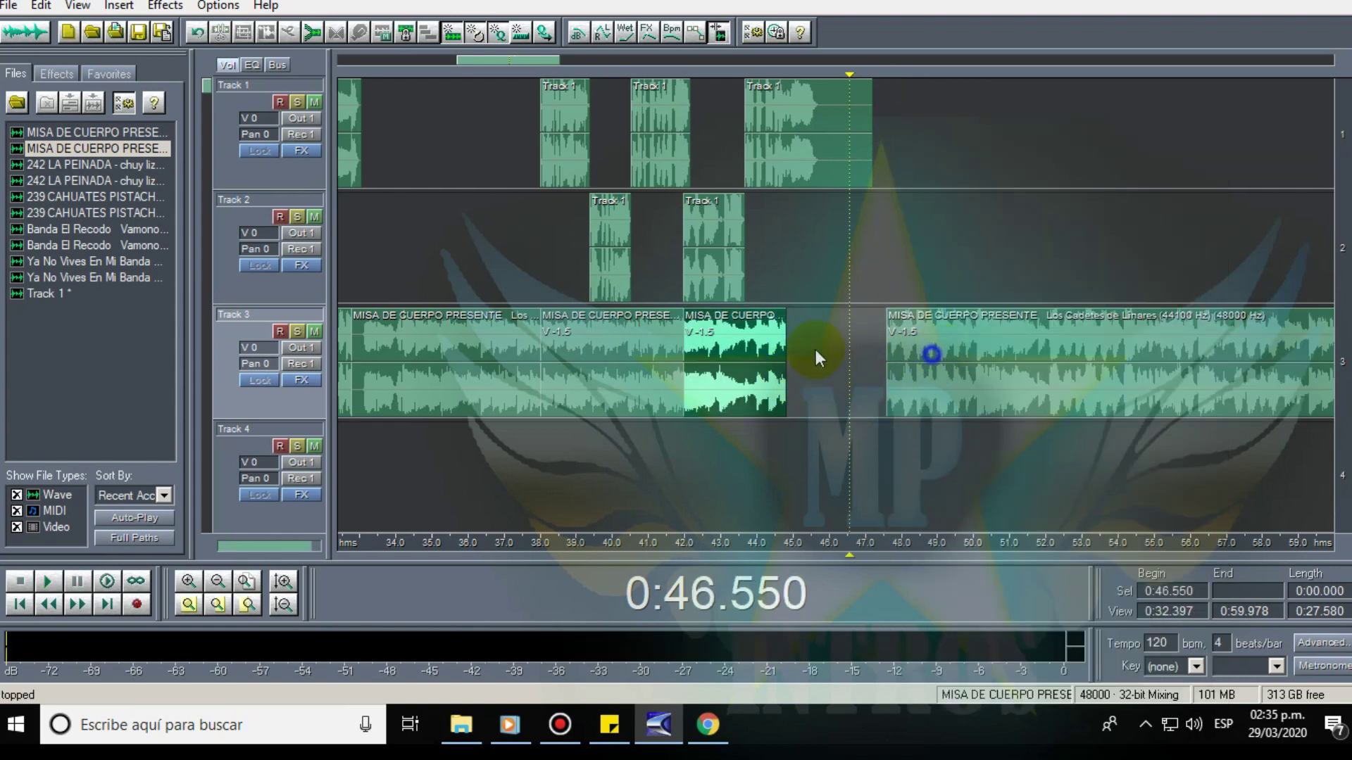
# Move the remaining MISA DE CUERPO PRESENTE clip to start at about 44.4 seconds and play the mix from about 43.2 seconds.
pyautogui.moveTo(931, 354); pyautogui.dragTo(834, 353)
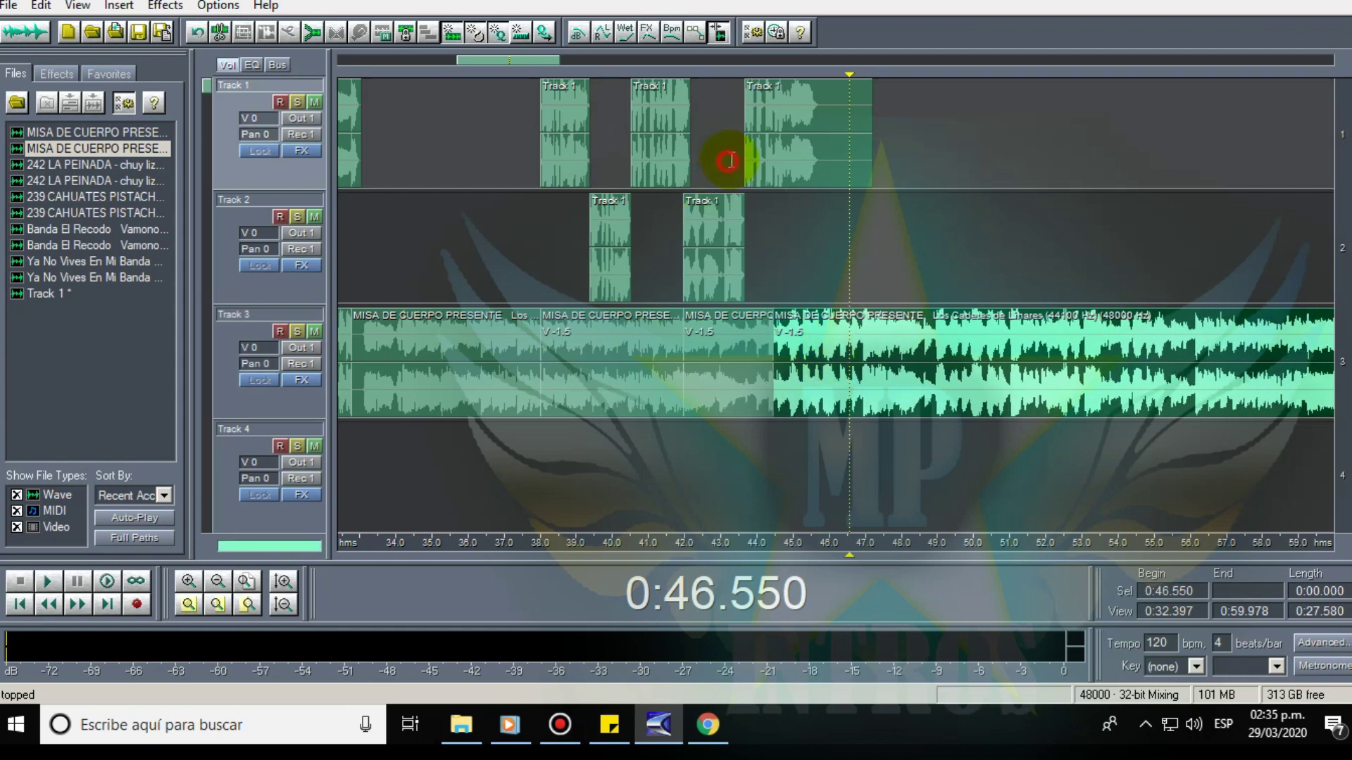
pyautogui.click(728, 160)
pyautogui.press('space')
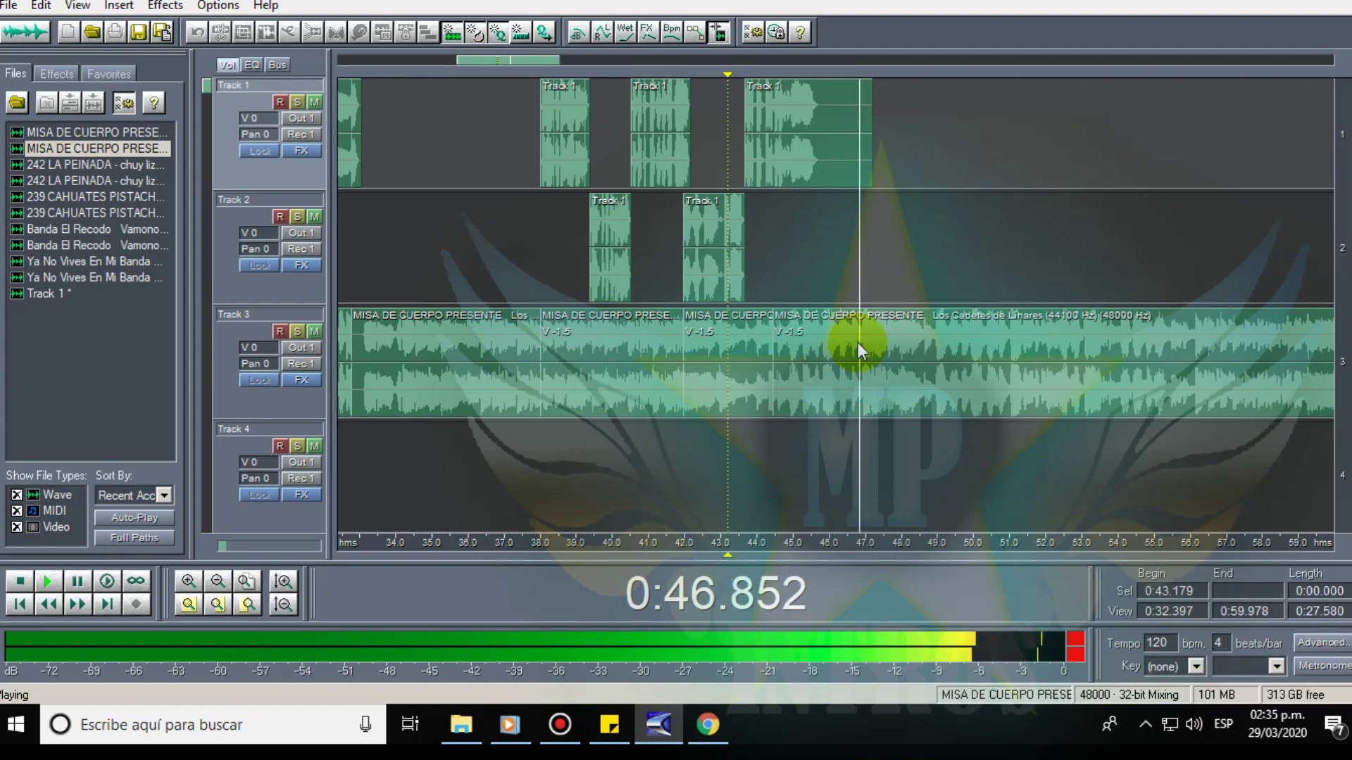
pyautogui.press('space')
# Split the closing MISA DE CUERPO PRESENTE clip at about 47.6 seconds and trim the end of the part before the split to about 45.4 seconds.
pyautogui.click(887, 339)
pyautogui.rightClick(887, 339)
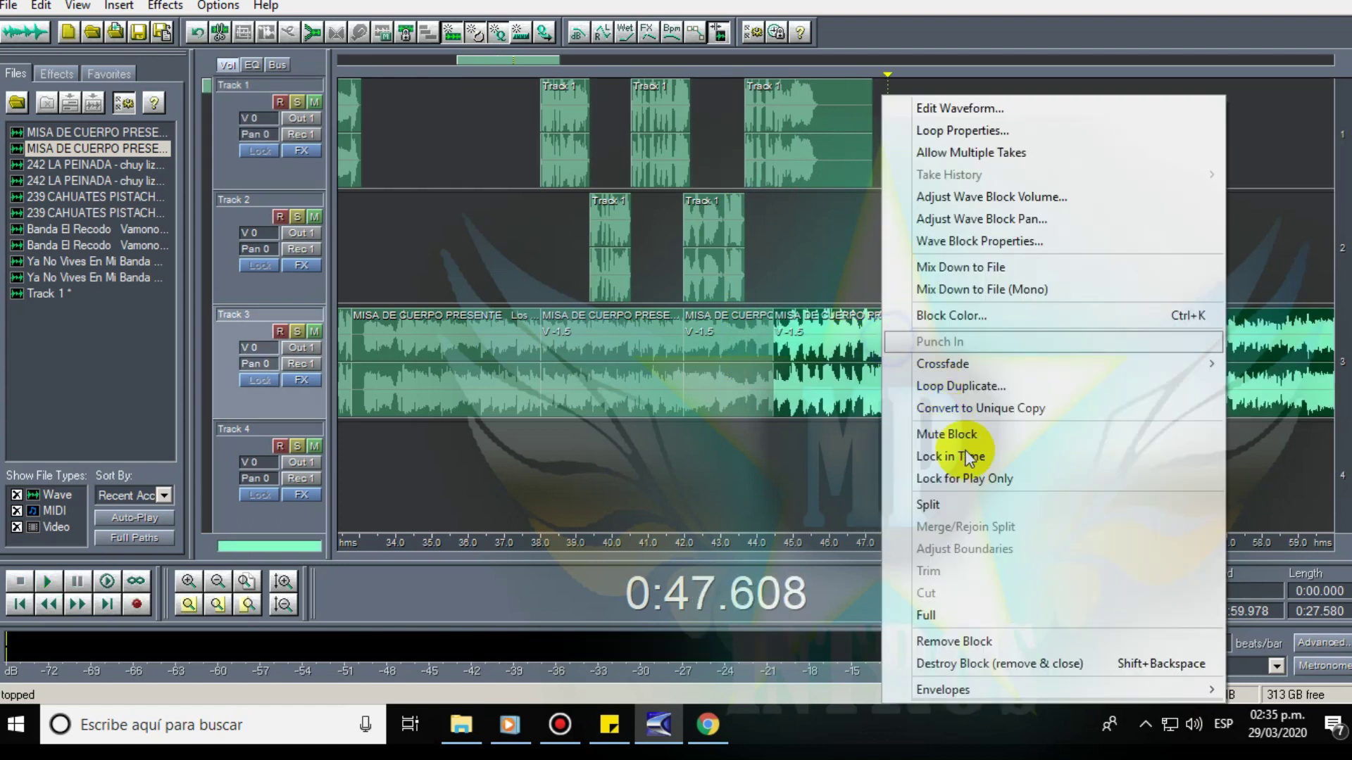
pyautogui.click(929, 504)
pyautogui.click(875, 380)
pyautogui.moveTo(875, 381); pyautogui.dragTo(836, 378)
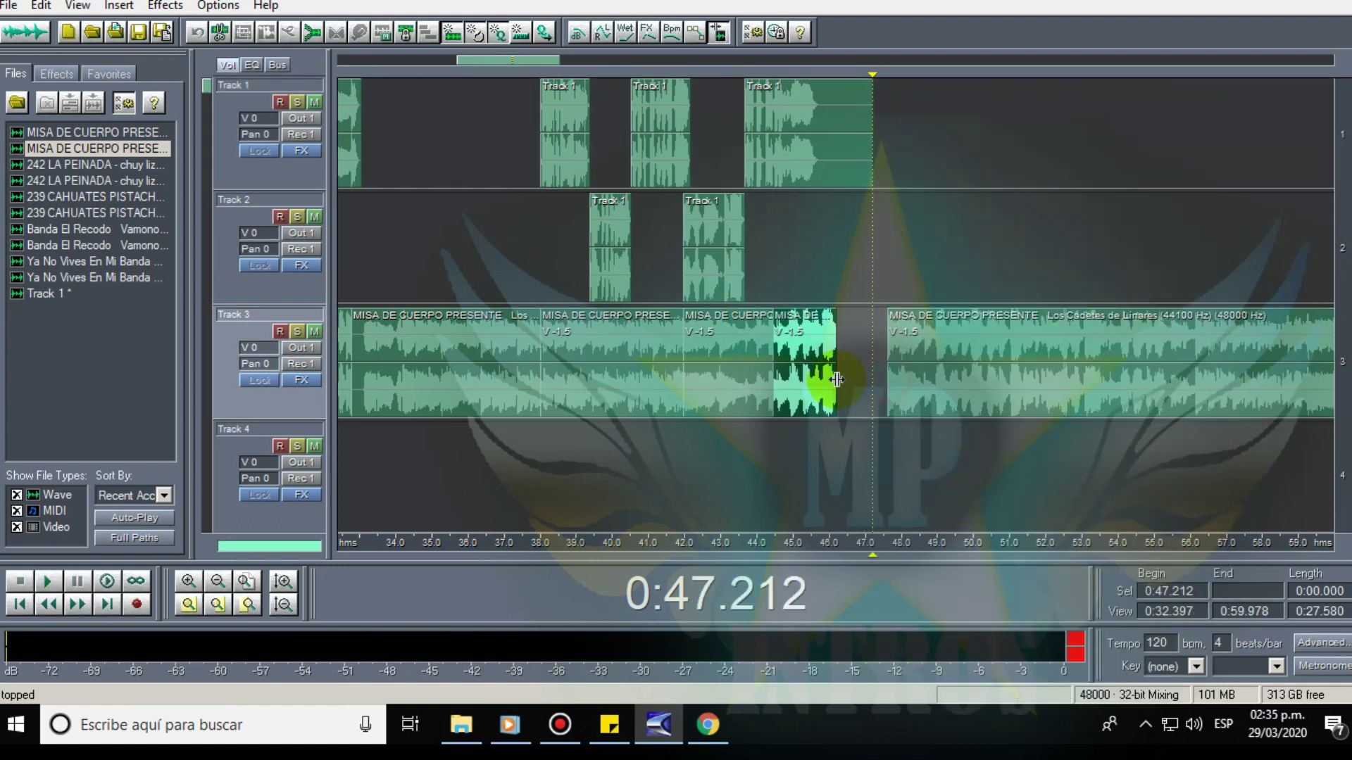
# Play the ending from about 44.4 seconds and delete the leftover song clip that starts at about 47.6 seconds on track 3.
pyautogui.click(775, 264)
pyautogui.press('space')
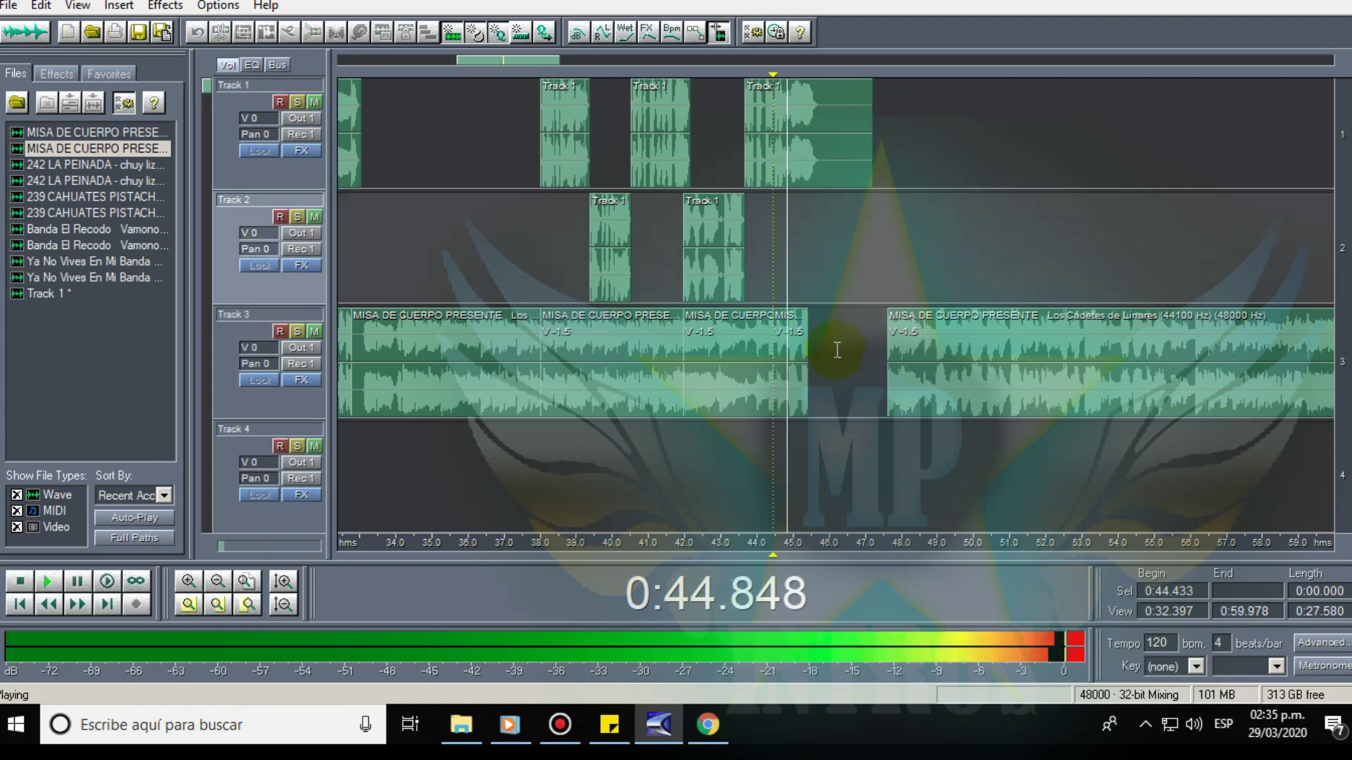
pyautogui.press('space')
pyautogui.click(906, 365)
pyautogui.press('Delete')
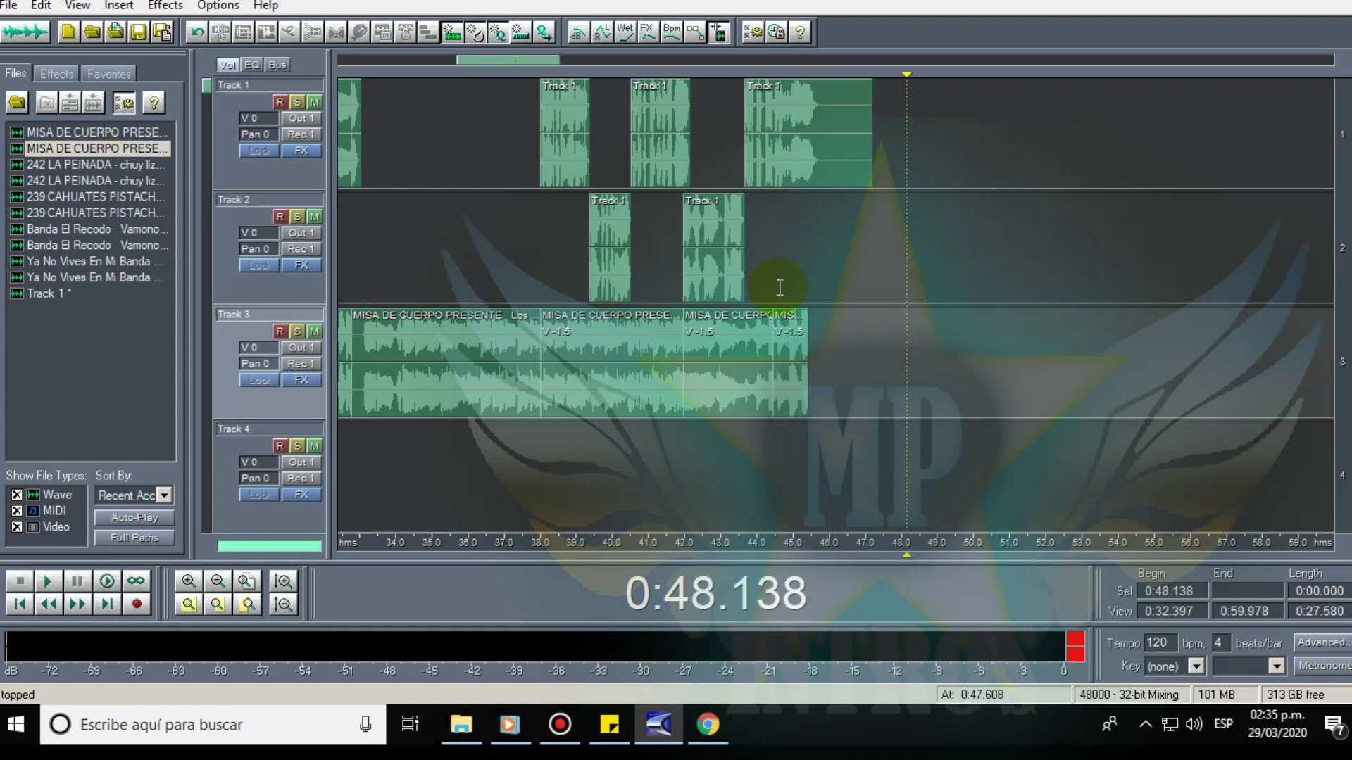
pyautogui.click(519, 60)
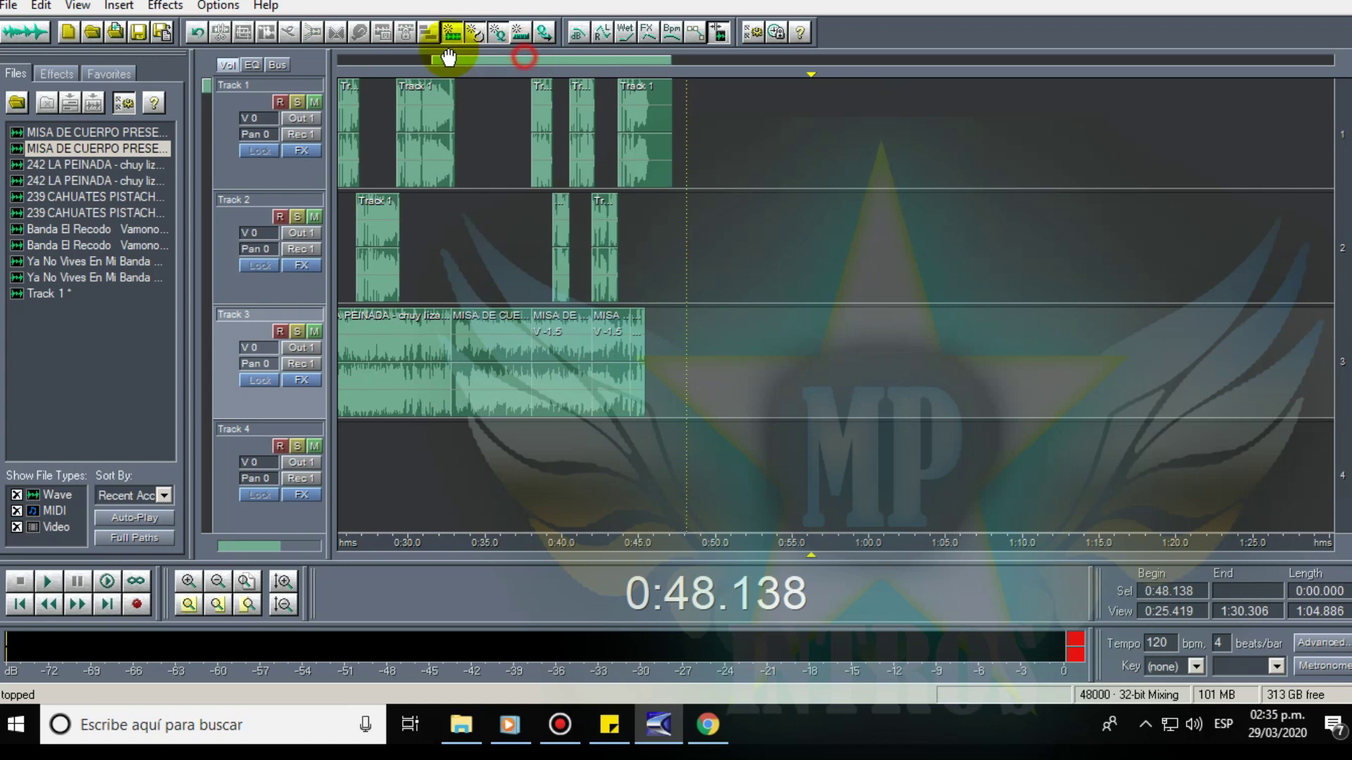
# Insert DJGGO_IMPACTS_001.wav on track 4 at about 2.8 seconds, converting it to 48000 Hz, stereo, 16-bit.
pyautogui.click(361, 261)
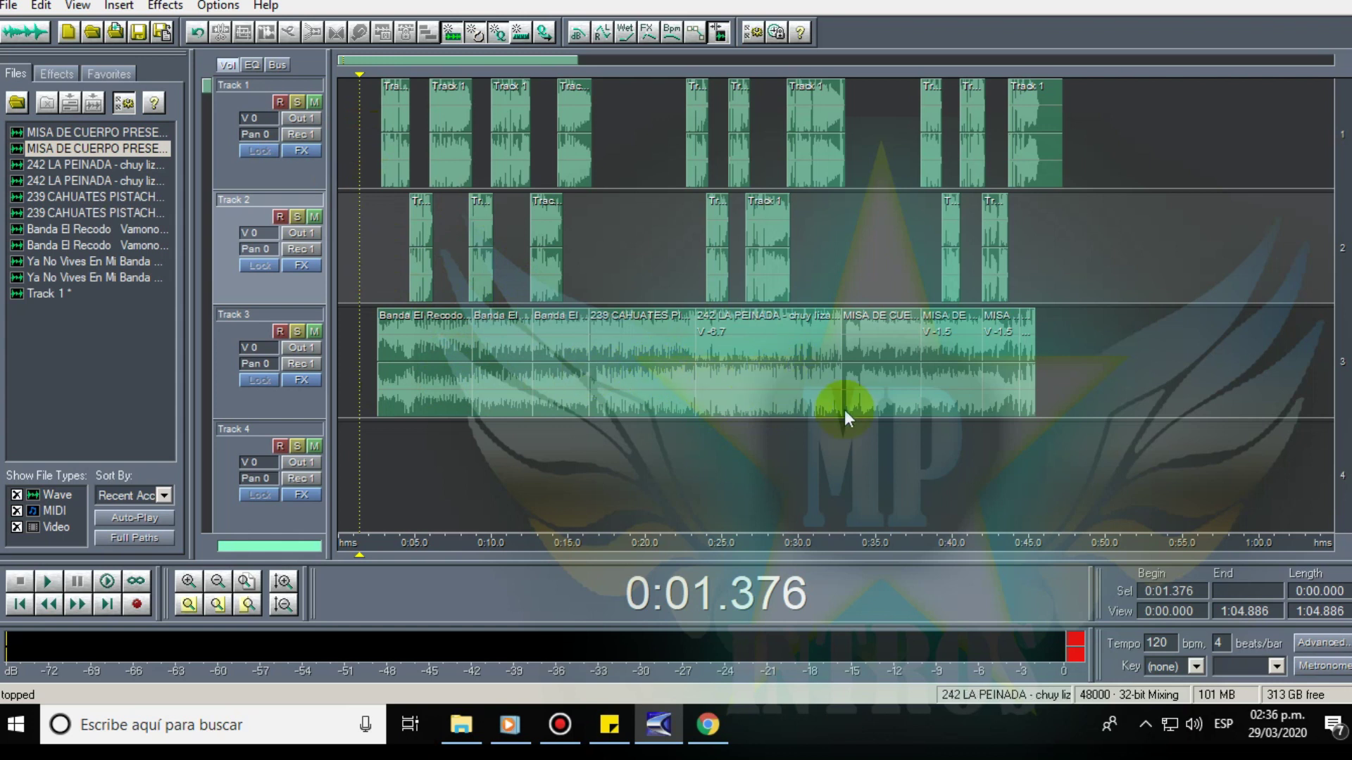
pyautogui.click(378, 434)
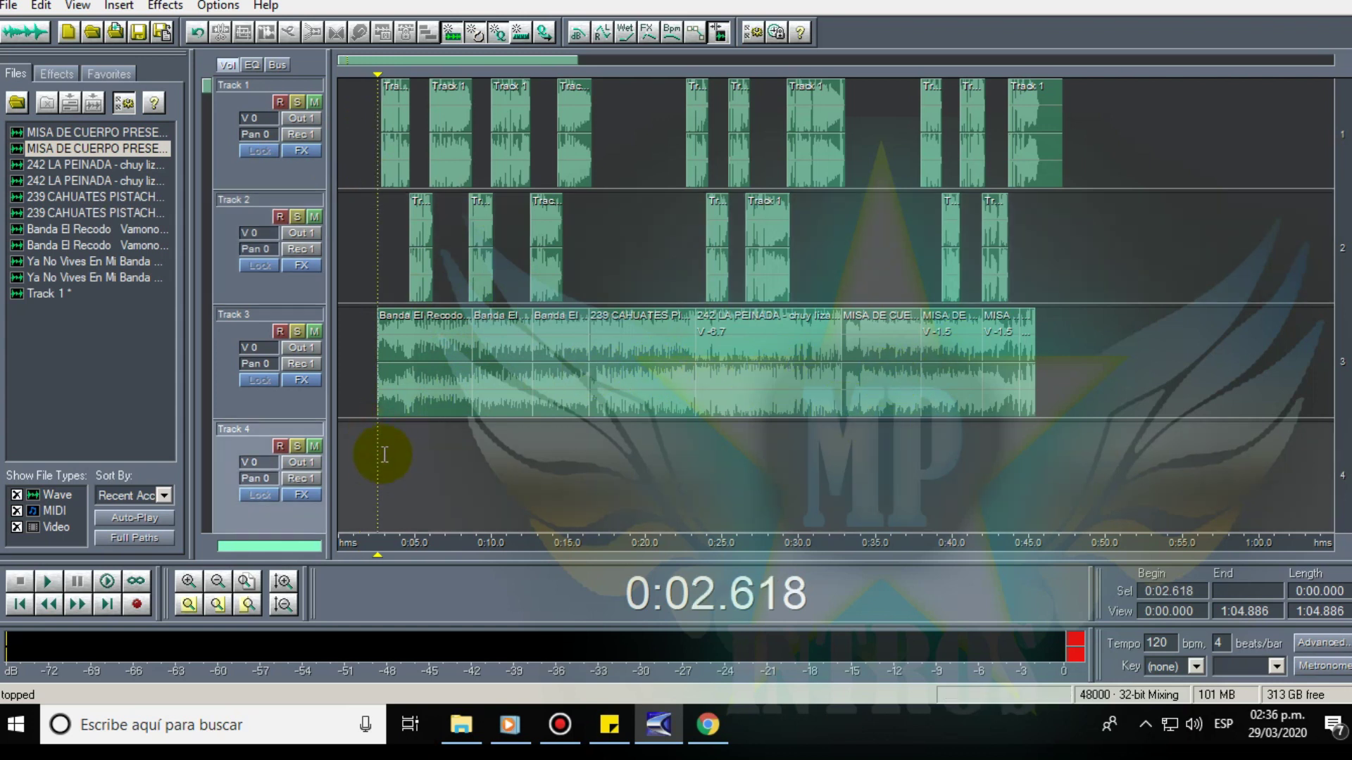
pyautogui.moveTo(535, 438); pyautogui.dragTo(423, 454)
pyautogui.click(633, 374)
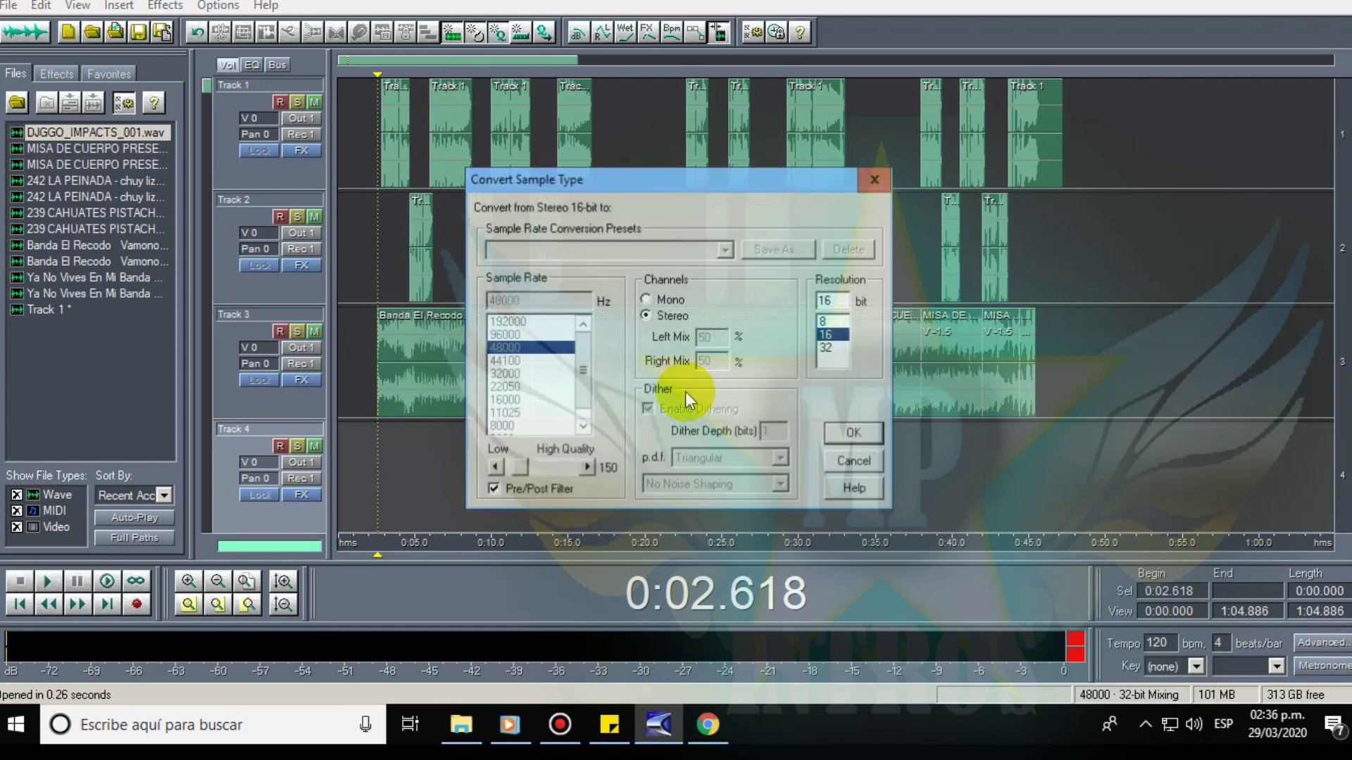
pyautogui.click(860, 433)
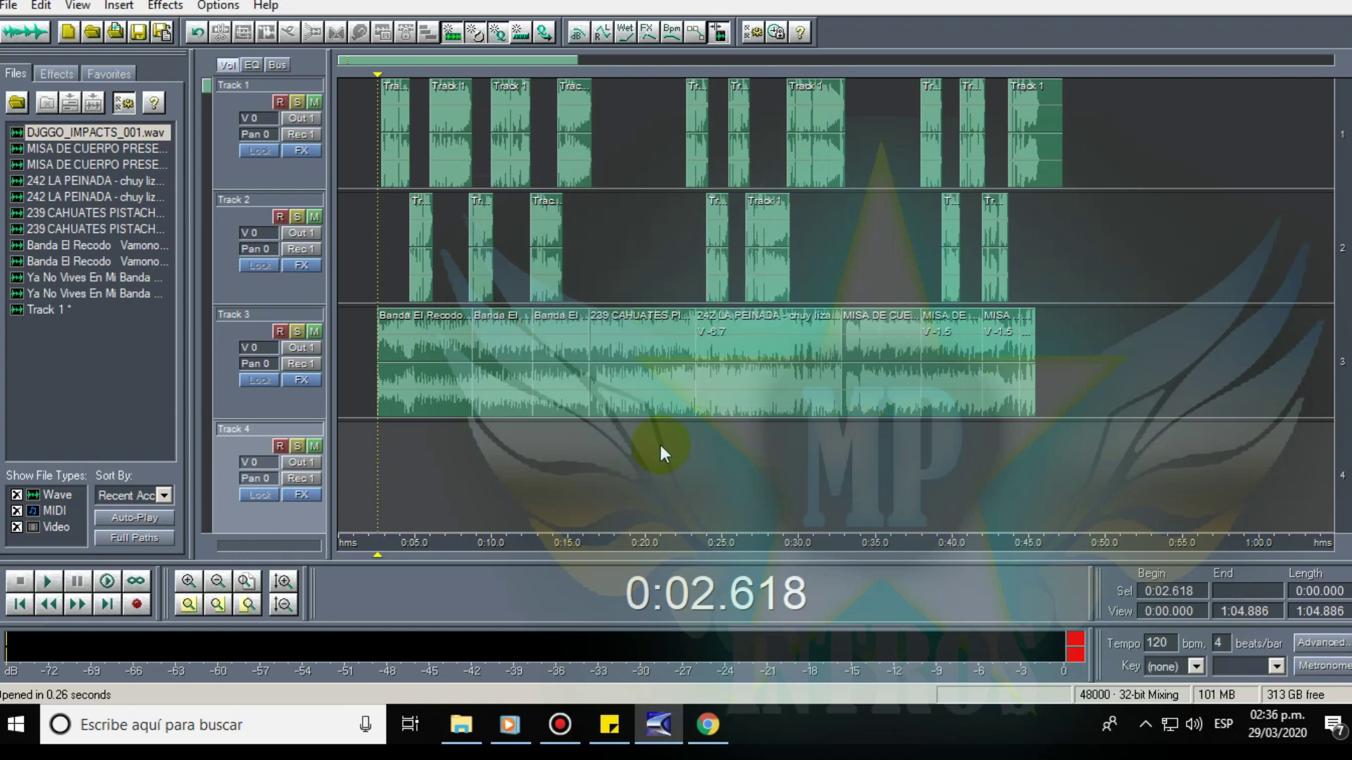
pyautogui.moveTo(513, 462); pyautogui.dragTo(415, 474)
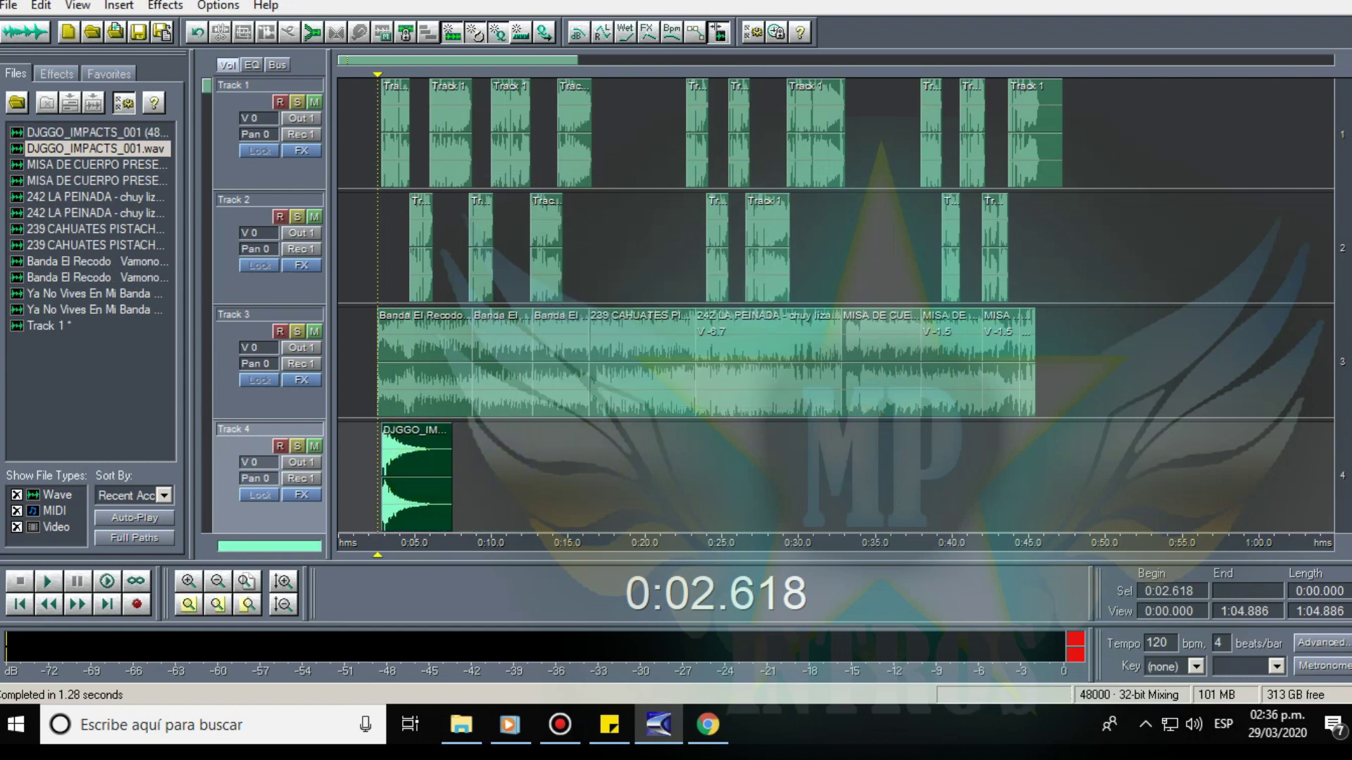
# Insert DJGGO_IMPACTS_02.wav on track 4 with the format conversion accepted, and position it at about 8.8 seconds.
pyautogui.hotkey('alt', 'Tab')
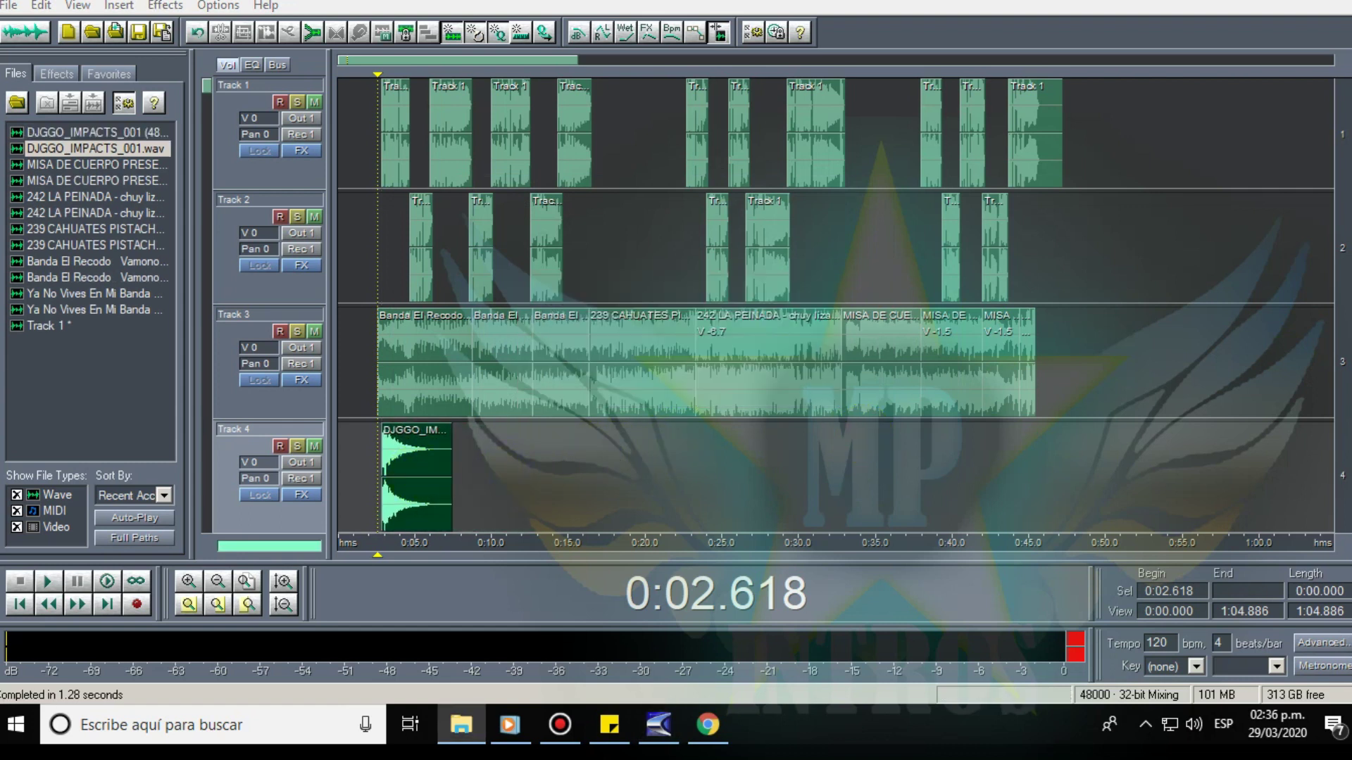
pyautogui.moveTo(496, 472); pyautogui.dragTo(509, 480)
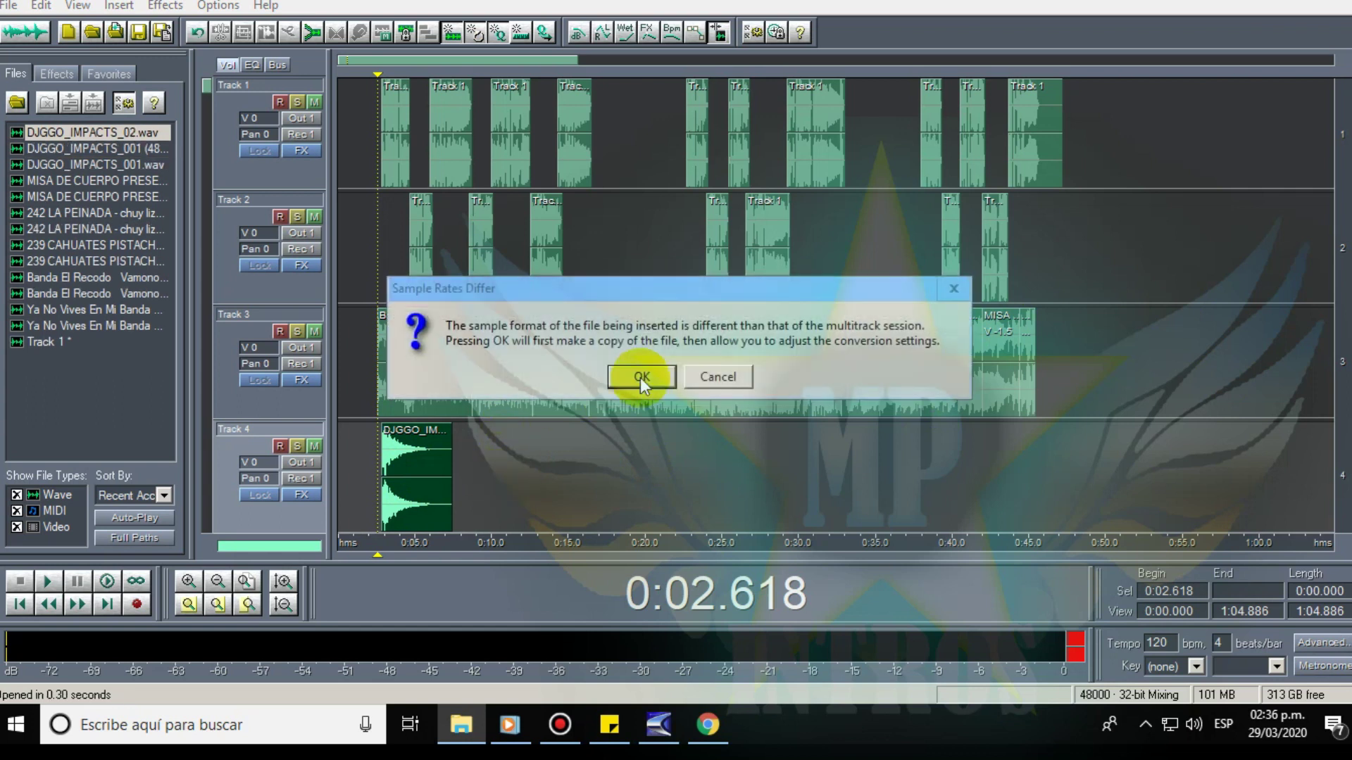
pyautogui.click(638, 377)
pyautogui.click(851, 433)
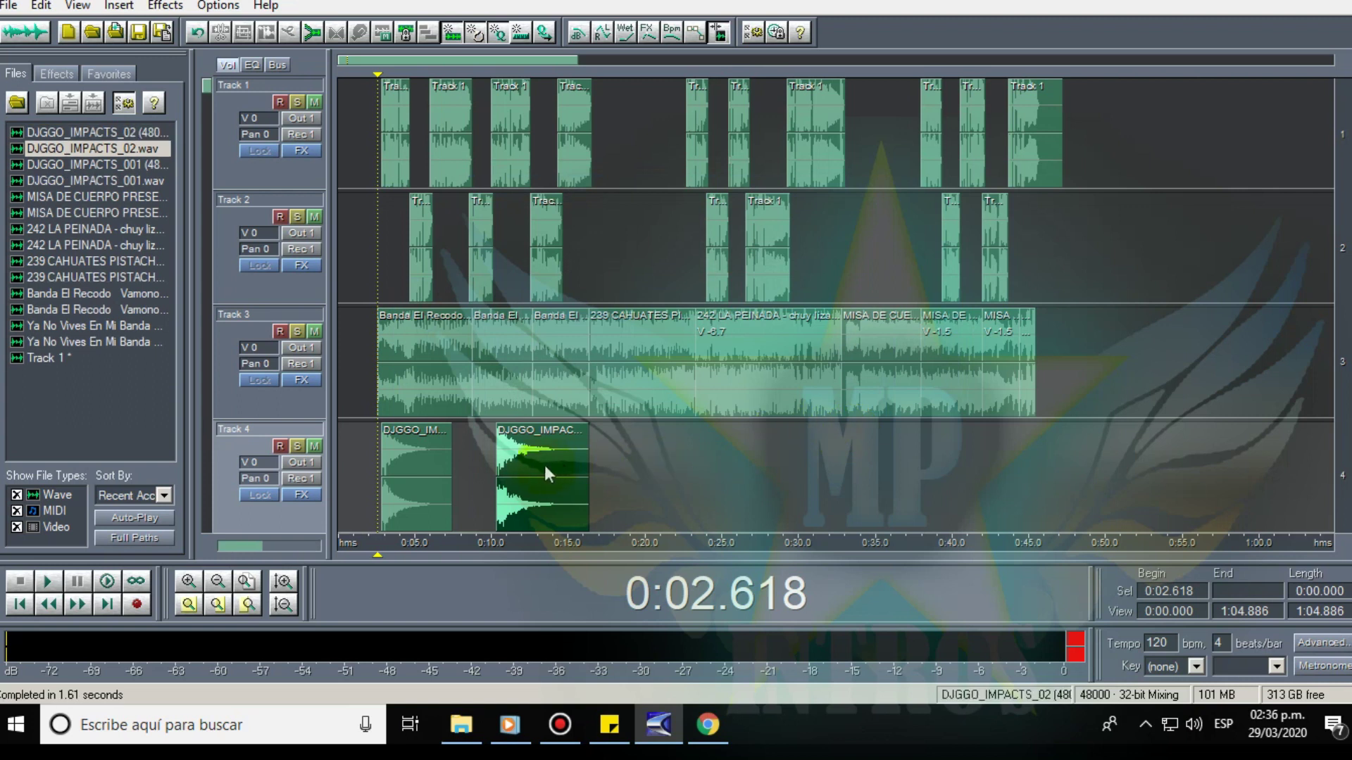
pyautogui.moveTo(516, 463); pyautogui.dragTo(506, 463)
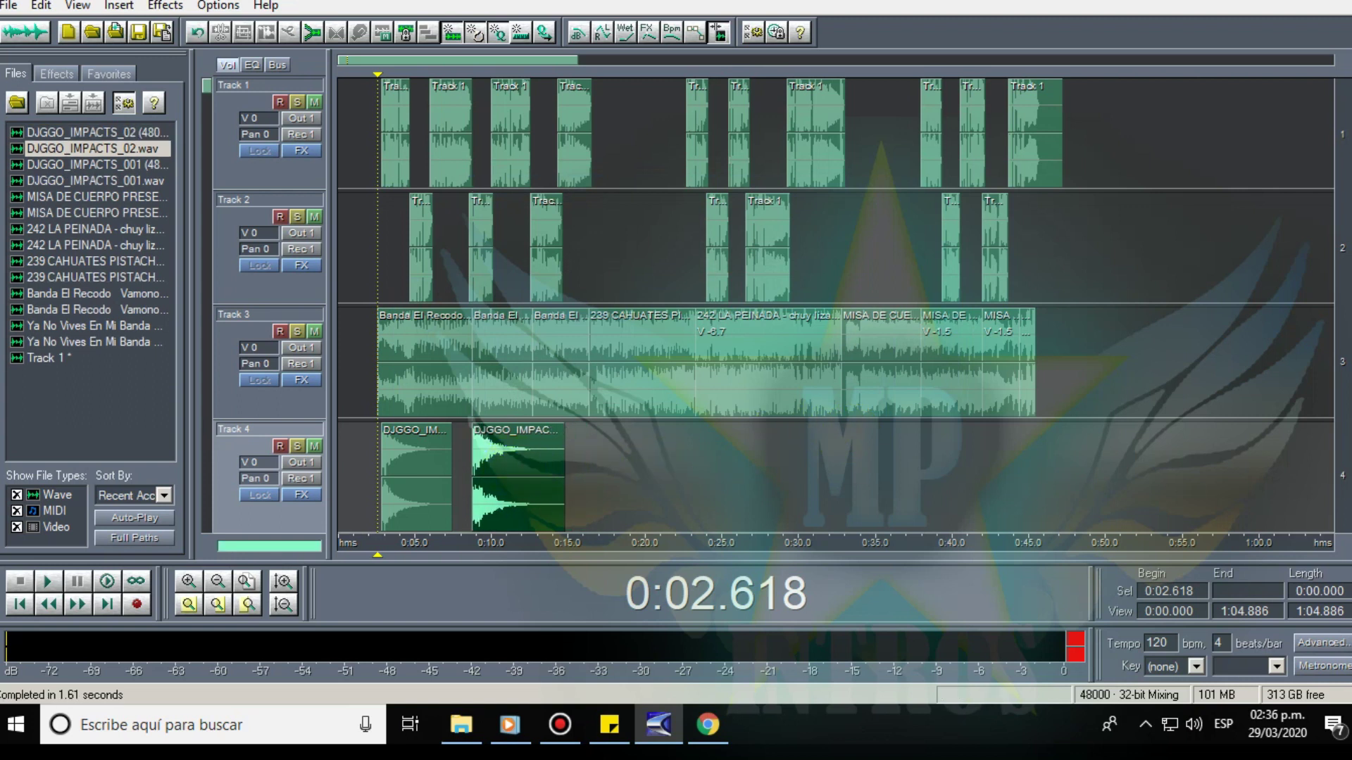
# Insert the DJGGO_IMPACTS_003 sound on track 4 at about 16.7 seconds, accepting the sample format conversion.
pyautogui.click(461, 724)
pyautogui.moveTo(758, 511); pyautogui.dragTo(594, 507)
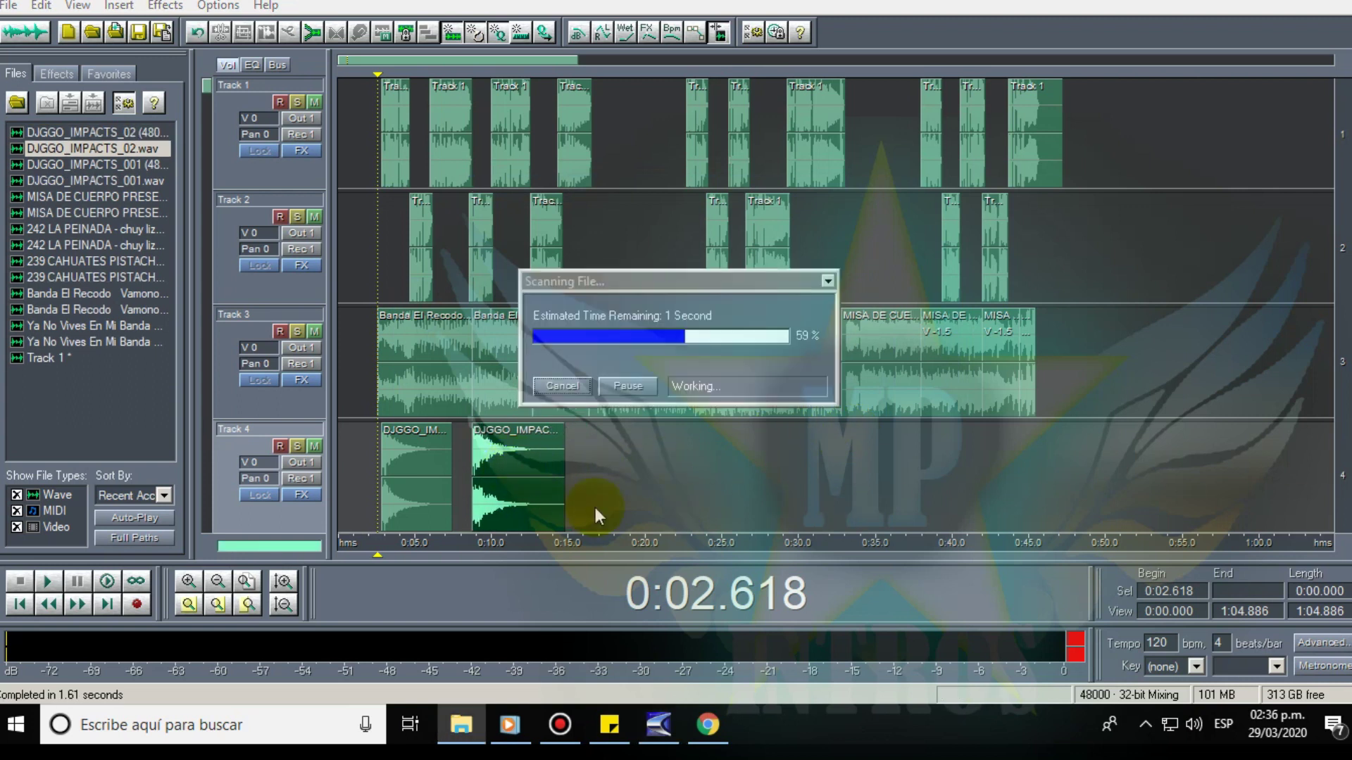
pyautogui.click(637, 378)
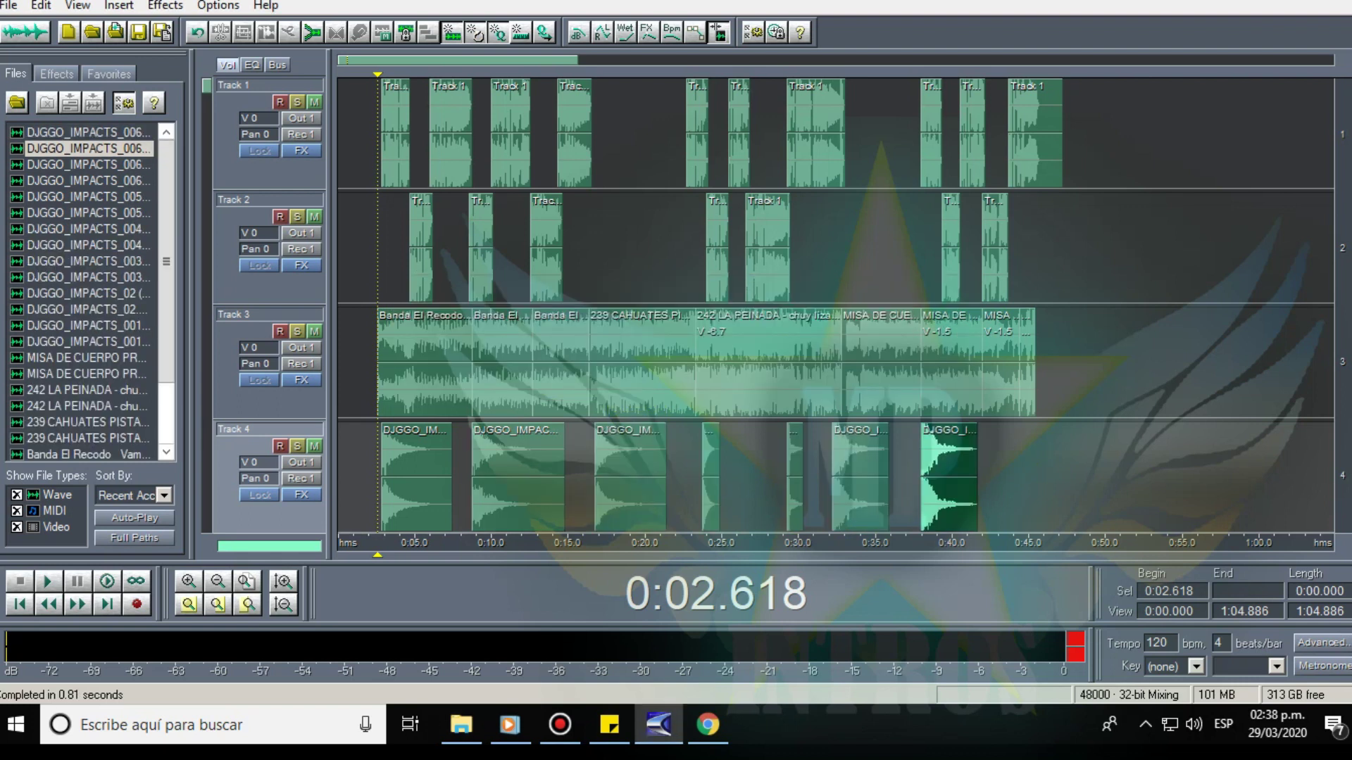
# Insert the DJGGO_IMPACTS_008 sound, converted to 48000 Hz stereo 16-bit, on track 4 at the end of the music, about 45.4 seconds.
pyautogui.click(461, 725)
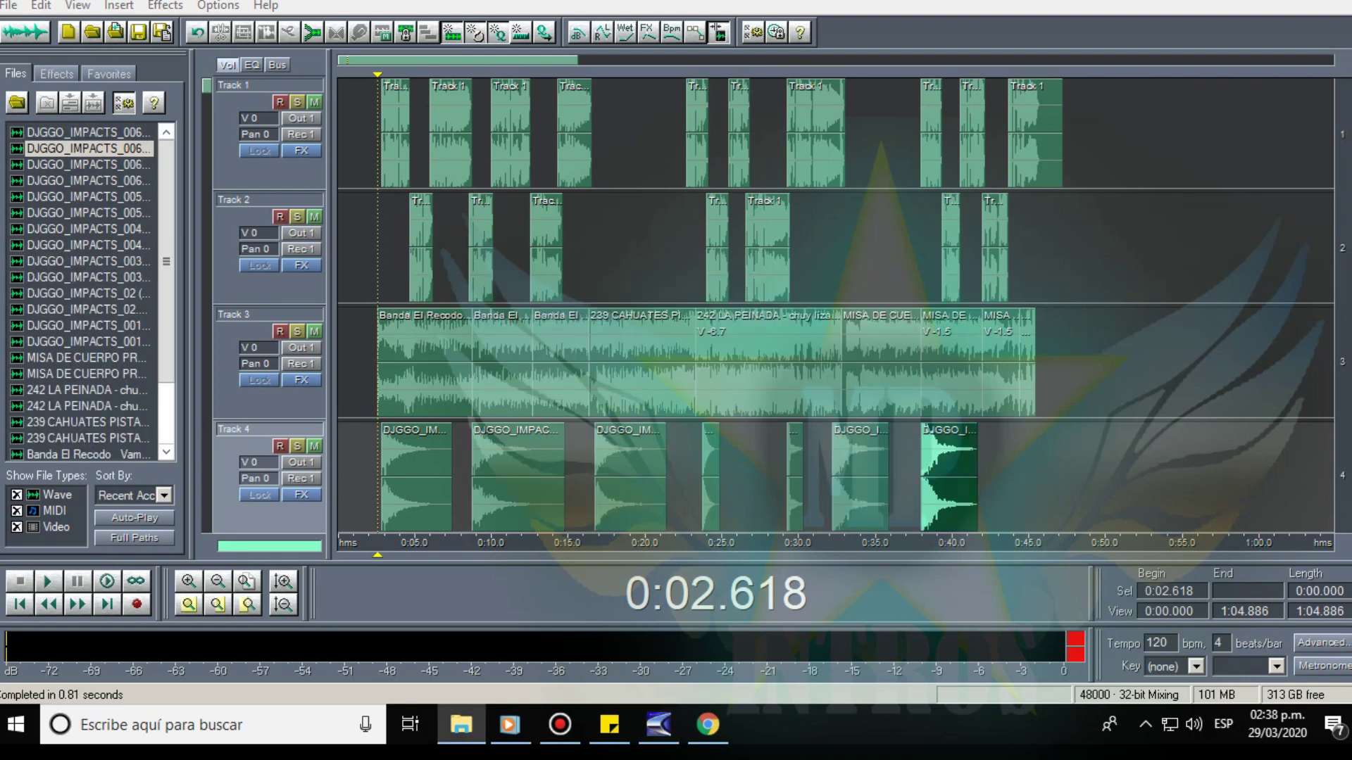
pyautogui.moveTo(1030, 467); pyautogui.dragTo(1043, 466)
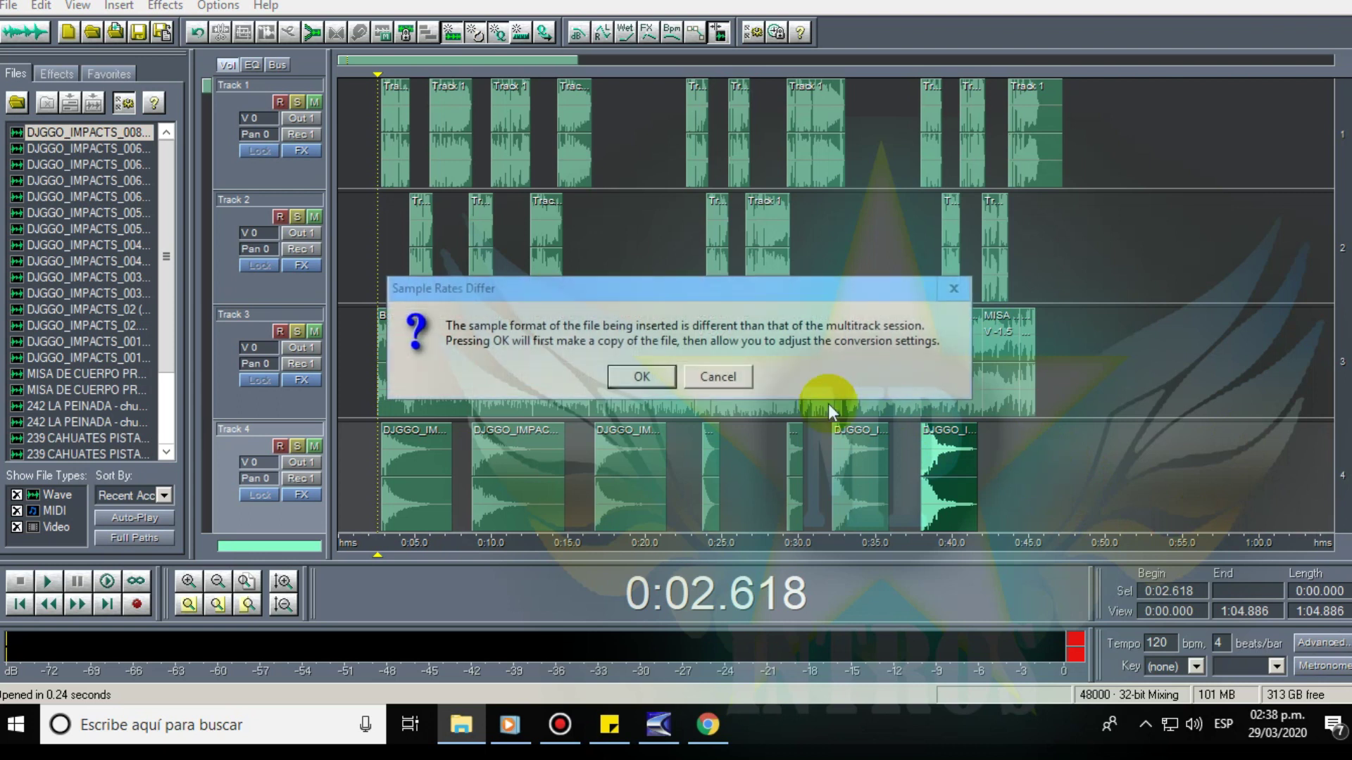
pyautogui.click(638, 379)
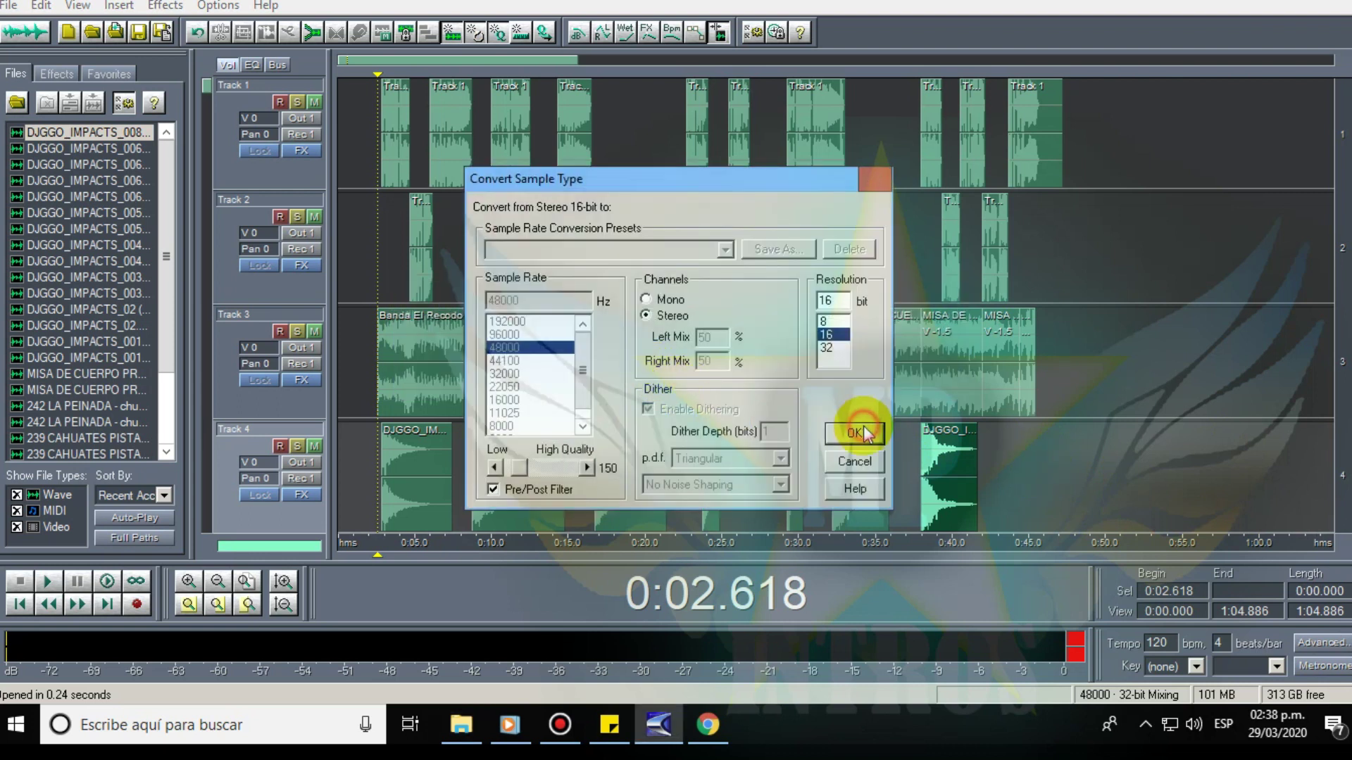
pyautogui.click(855, 432)
pyautogui.moveTo(1042, 466)
pyautogui.mouseDown()
pyautogui.moveTo(1030, 462)
pyautogui.moveTo(1051, 472)
pyautogui.mouseUp()
# Align the first impact on track 4 with the music's start at 2.618 seconds and move the third impact to about 15.6 seconds.
pyautogui.moveTo(412, 457); pyautogui.dragTo(408, 458)
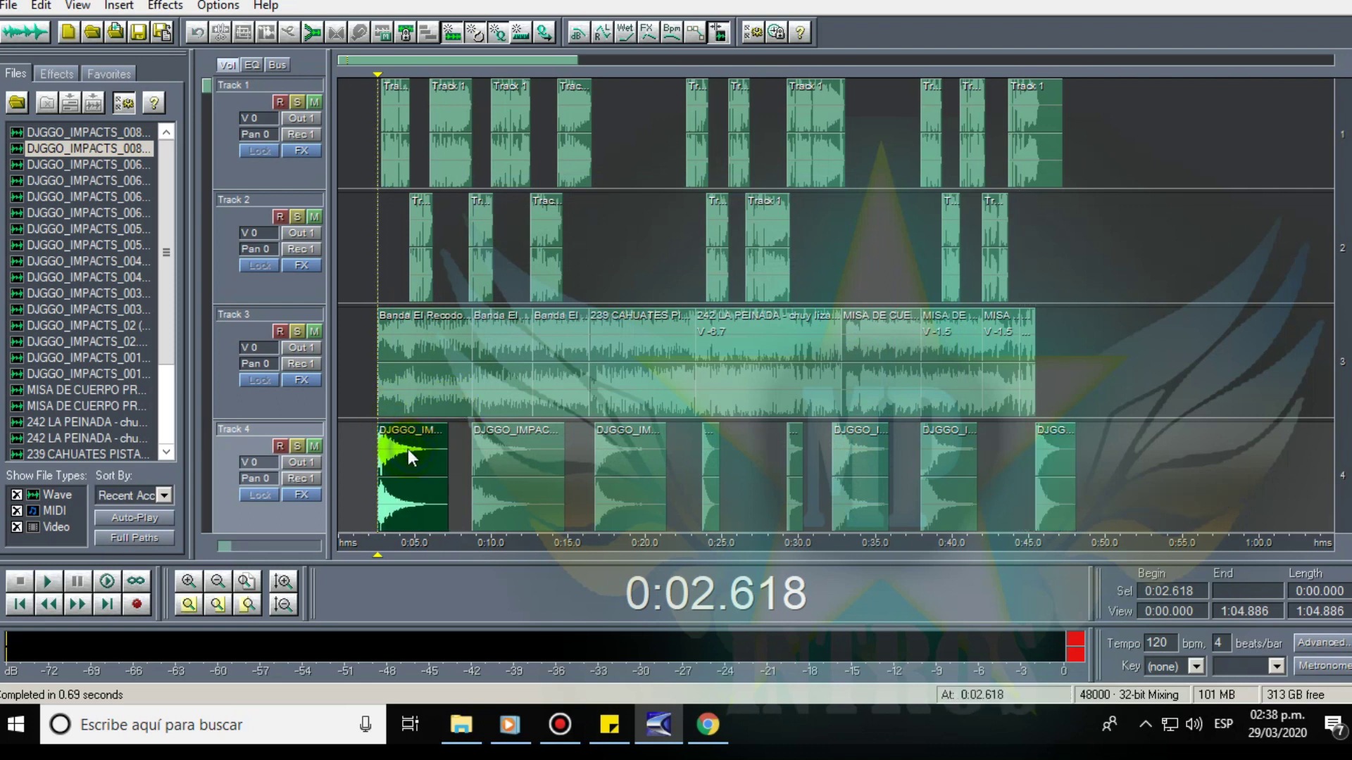
pyautogui.click(525, 457)
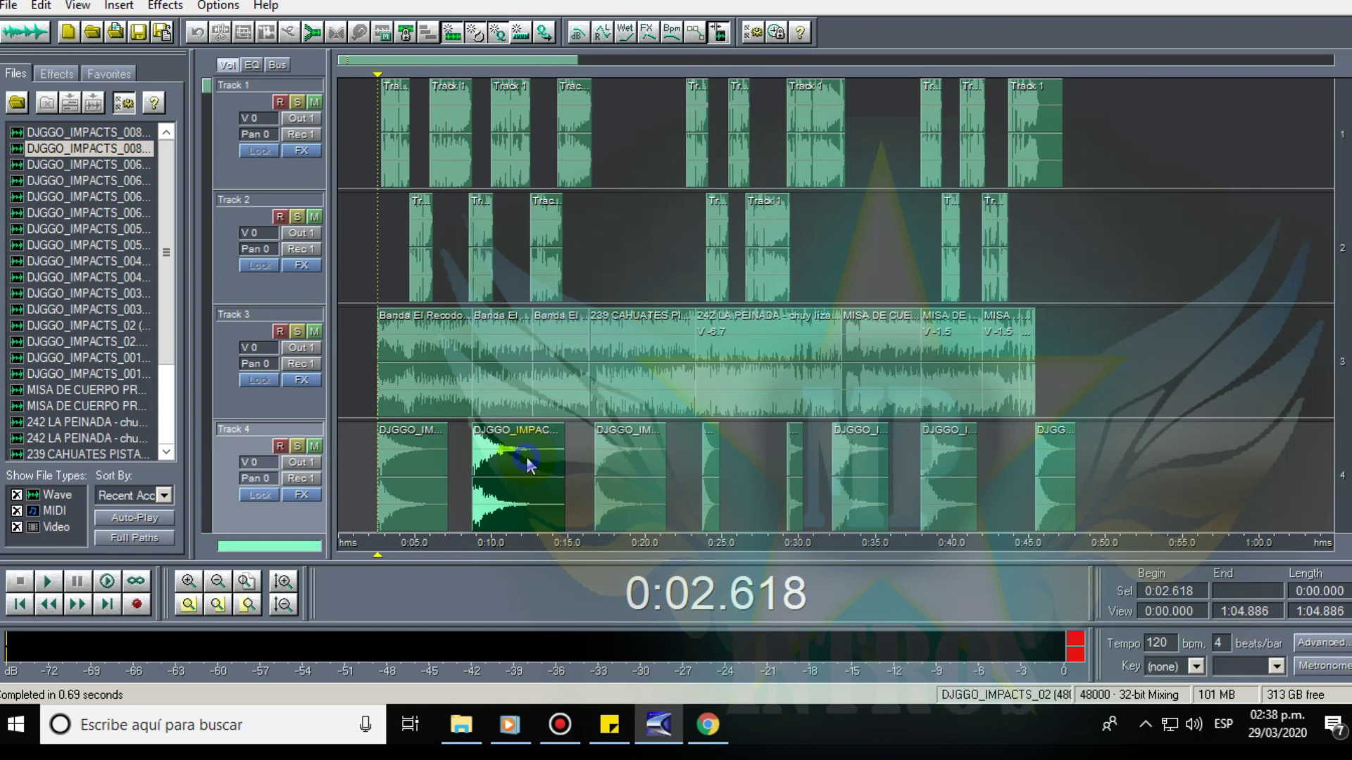
pyautogui.rightClick(525, 454)
pyautogui.click(504, 459)
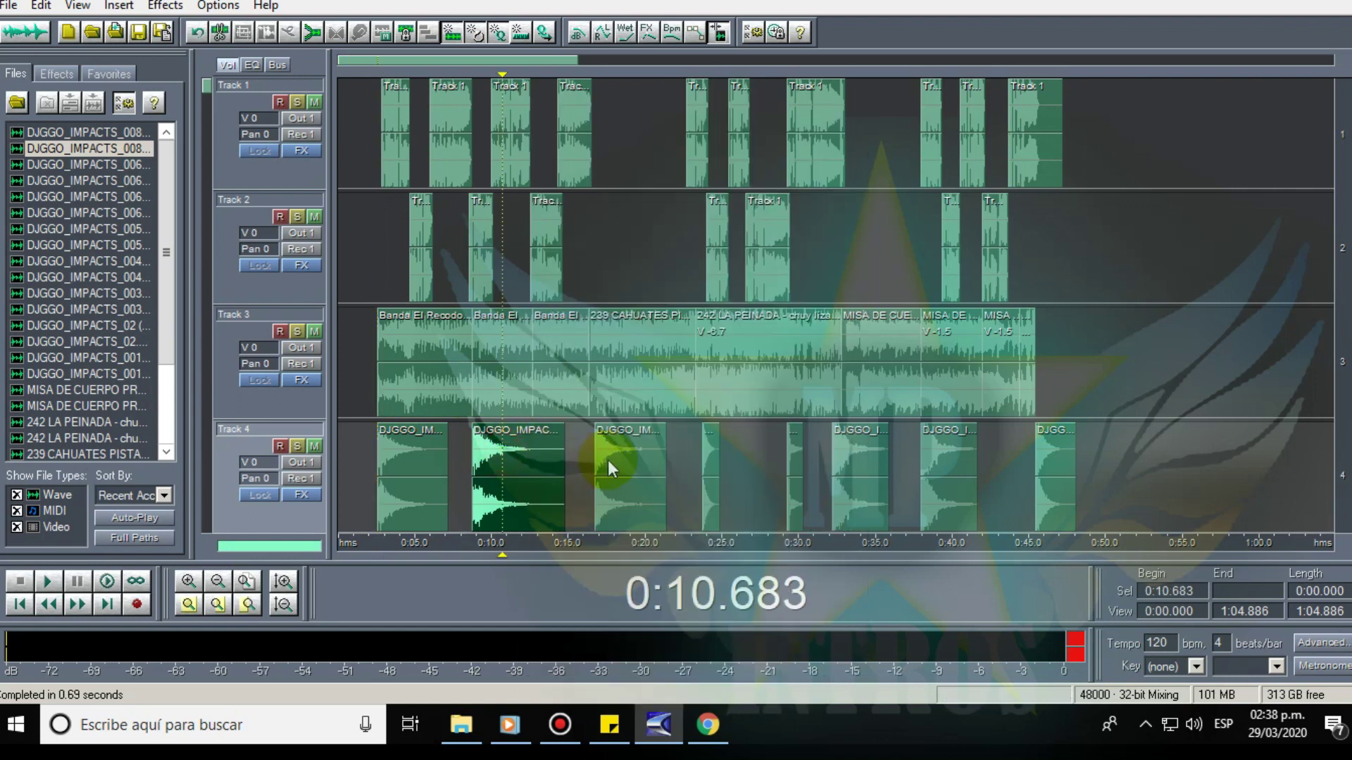
pyautogui.click(546, 468)
pyautogui.moveTo(628, 469); pyautogui.dragTo(611, 468)
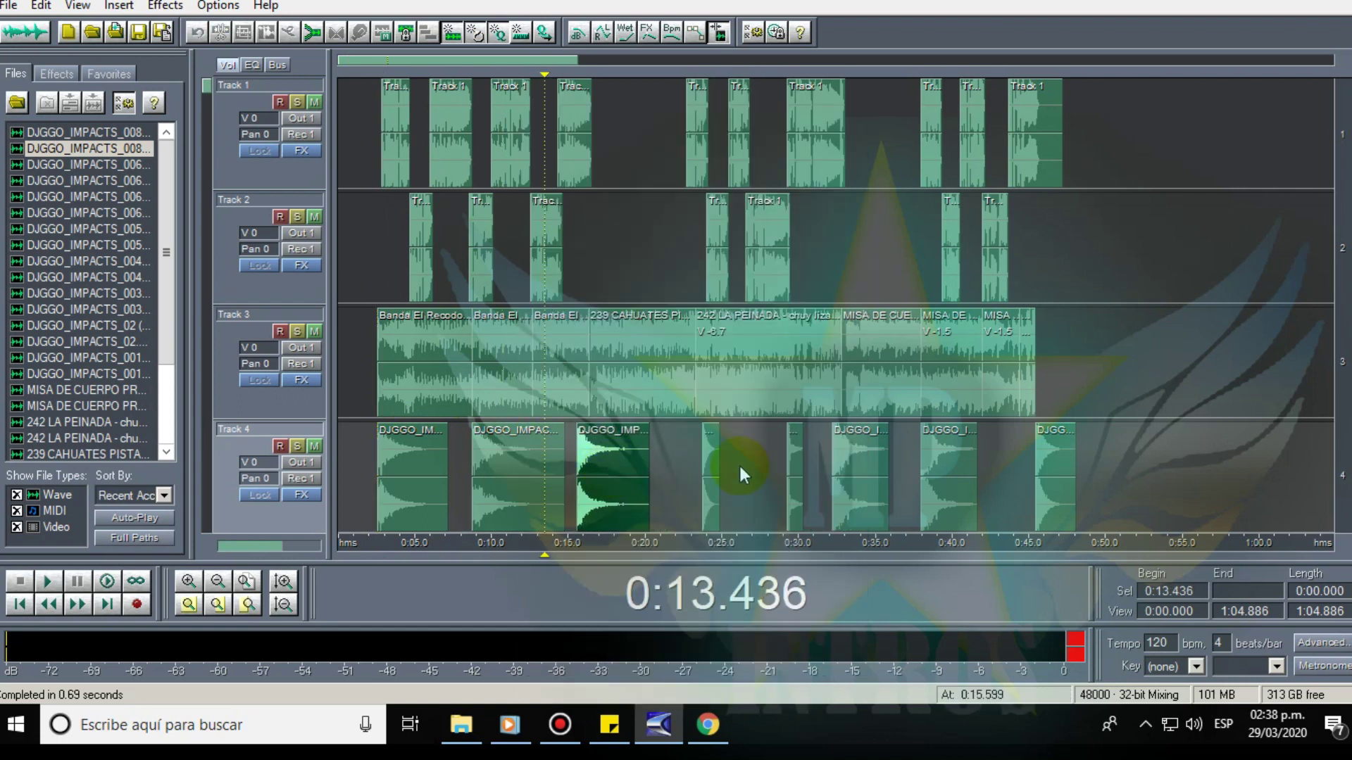
# Move the fourth to seventh impacts on track 4 to start at about 22.7, 29.5, 32.9 and 37.6 seconds.
pyautogui.moveTo(711, 458); pyautogui.dragTo(690, 458)
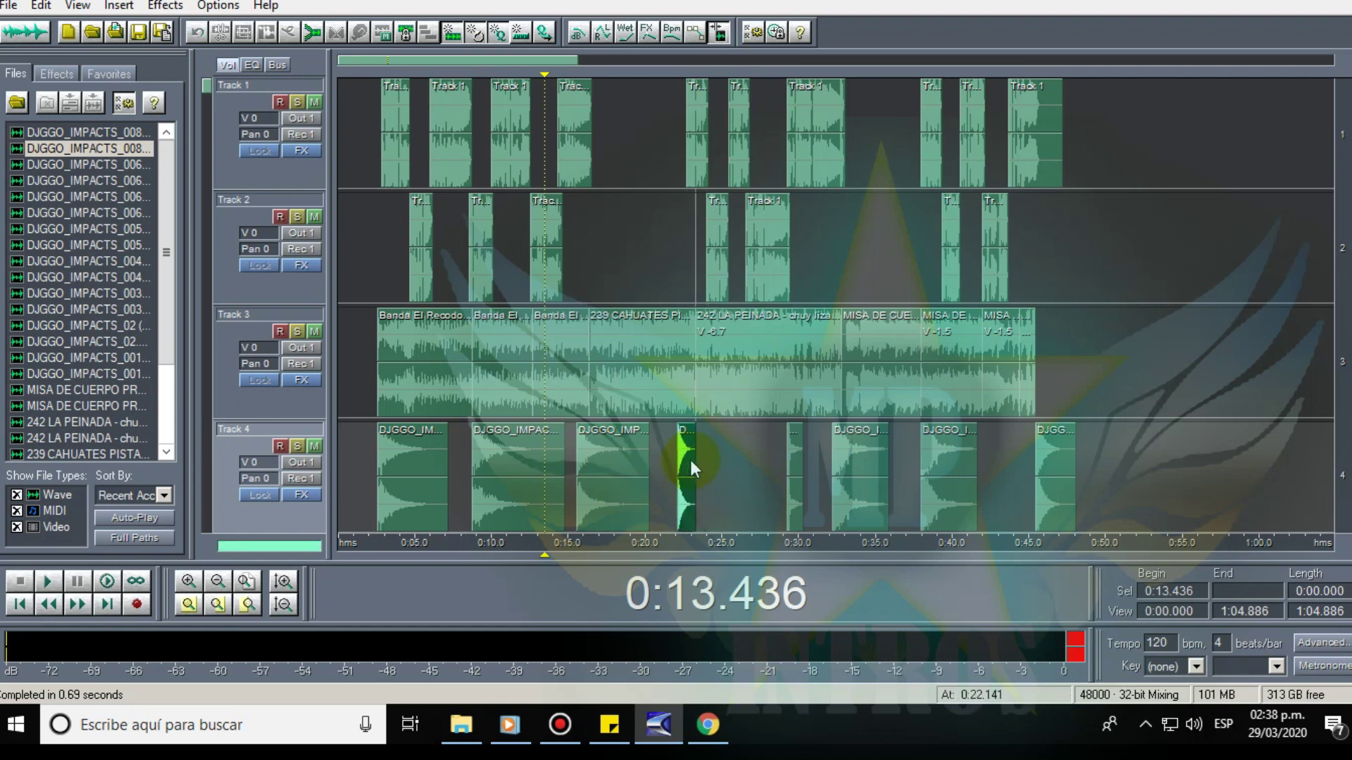
pyautogui.moveTo(854, 458); pyautogui.dragTo(800, 473)
pyautogui.click(791, 472)
pyautogui.moveTo(953, 471); pyautogui.dragTo(947, 471)
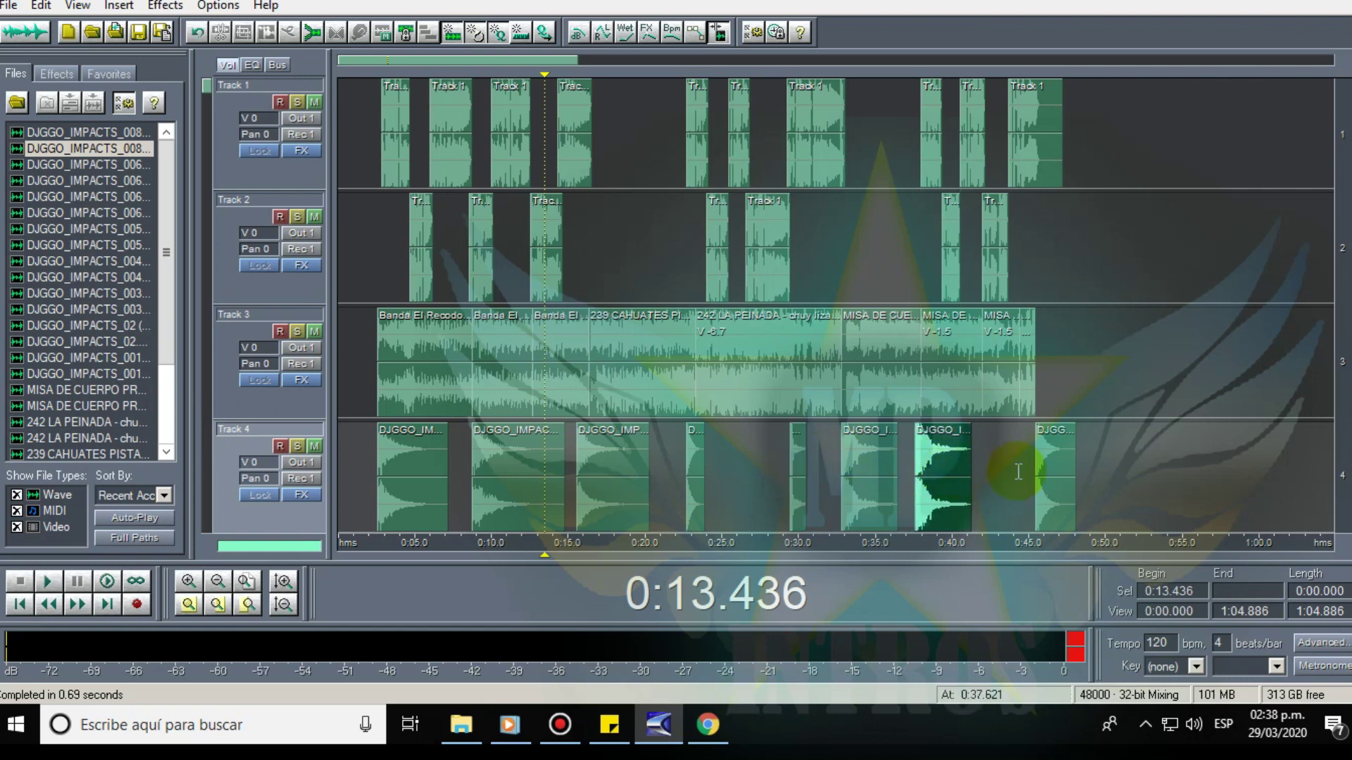
pyautogui.click(1053, 465)
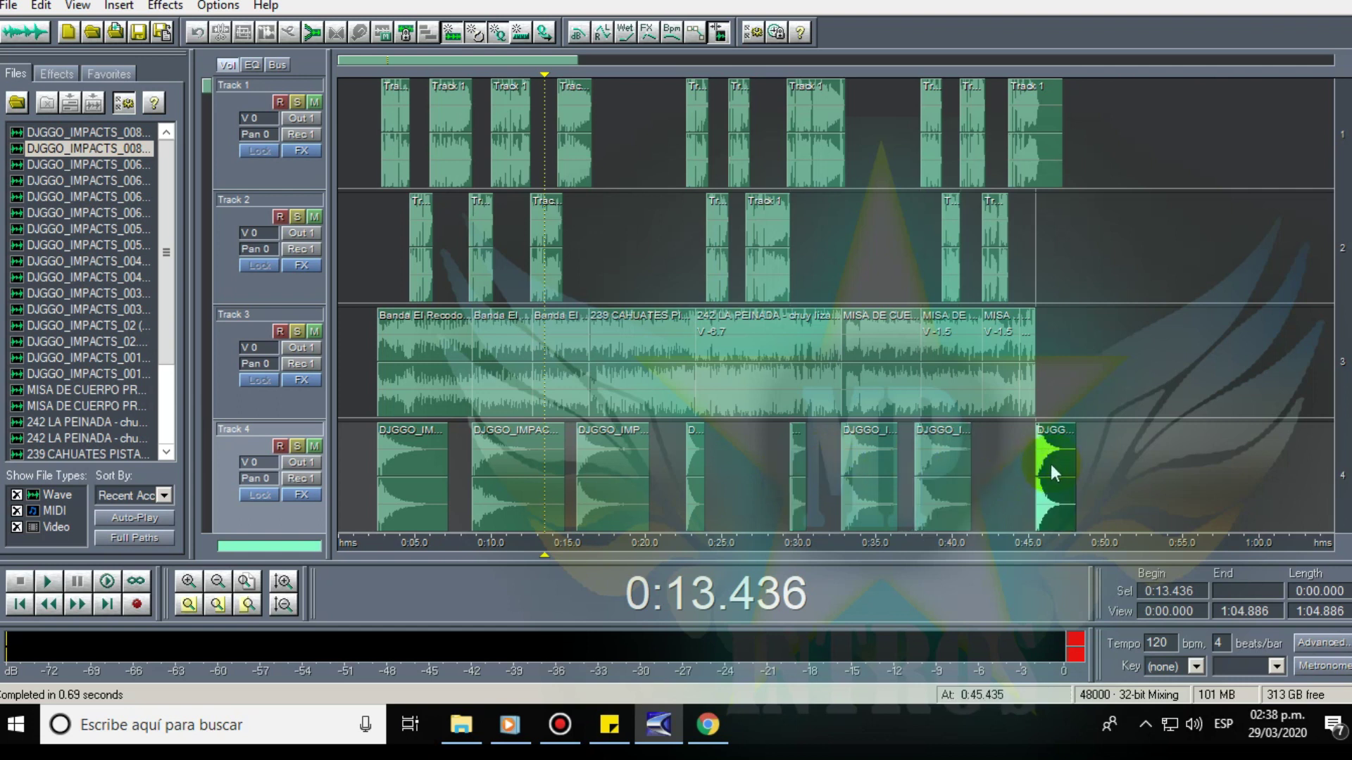
# Play the mix with the impact sounds from about 2.6 seconds.
pyautogui.click(496, 334)
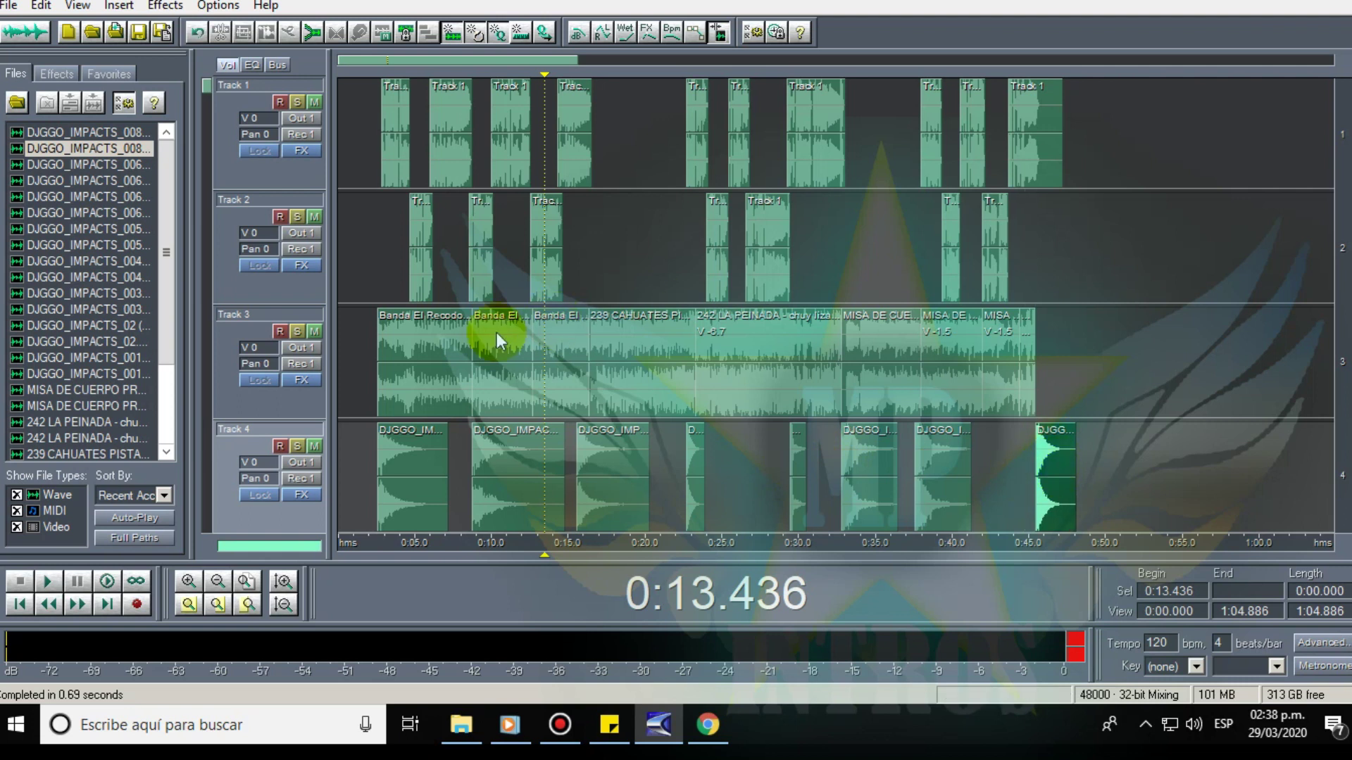
pyautogui.click(381, 268)
pyautogui.click(49, 581)
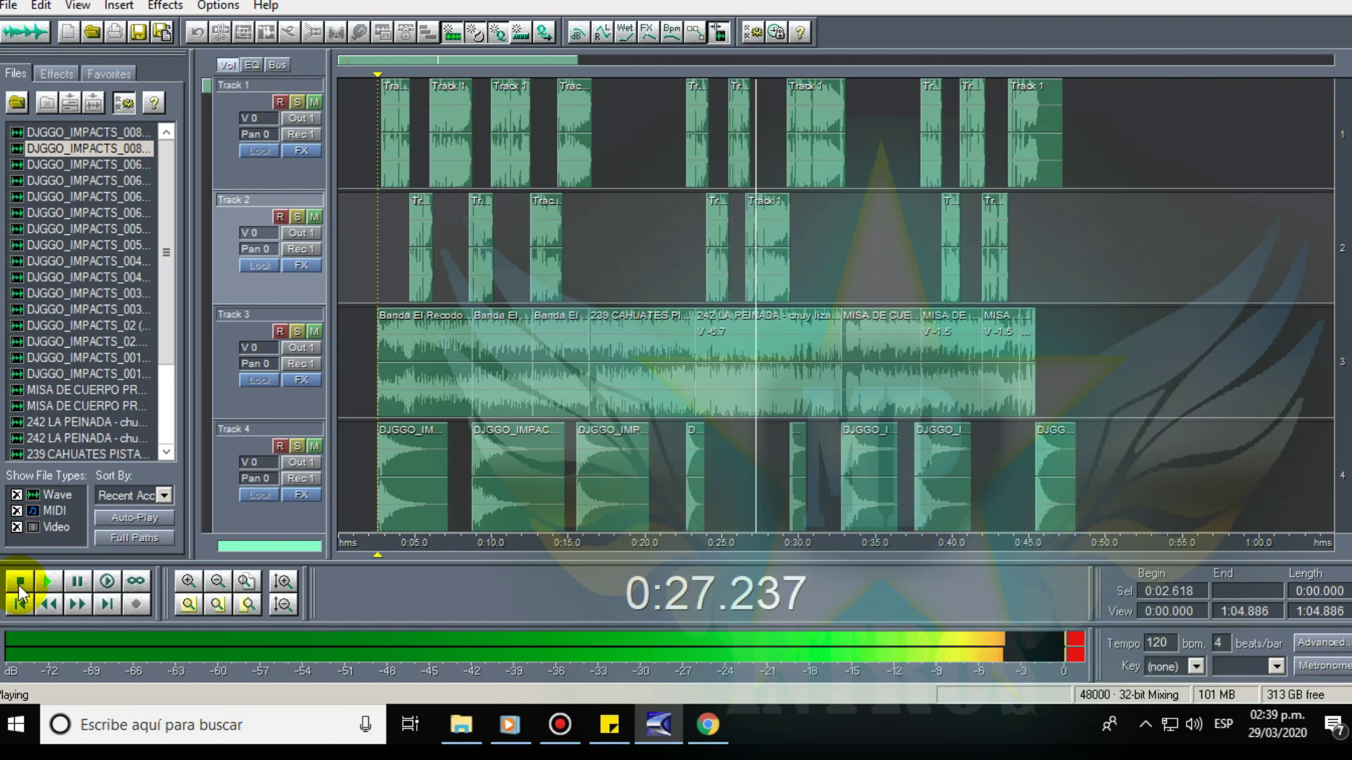
pyautogui.click(718, 331)
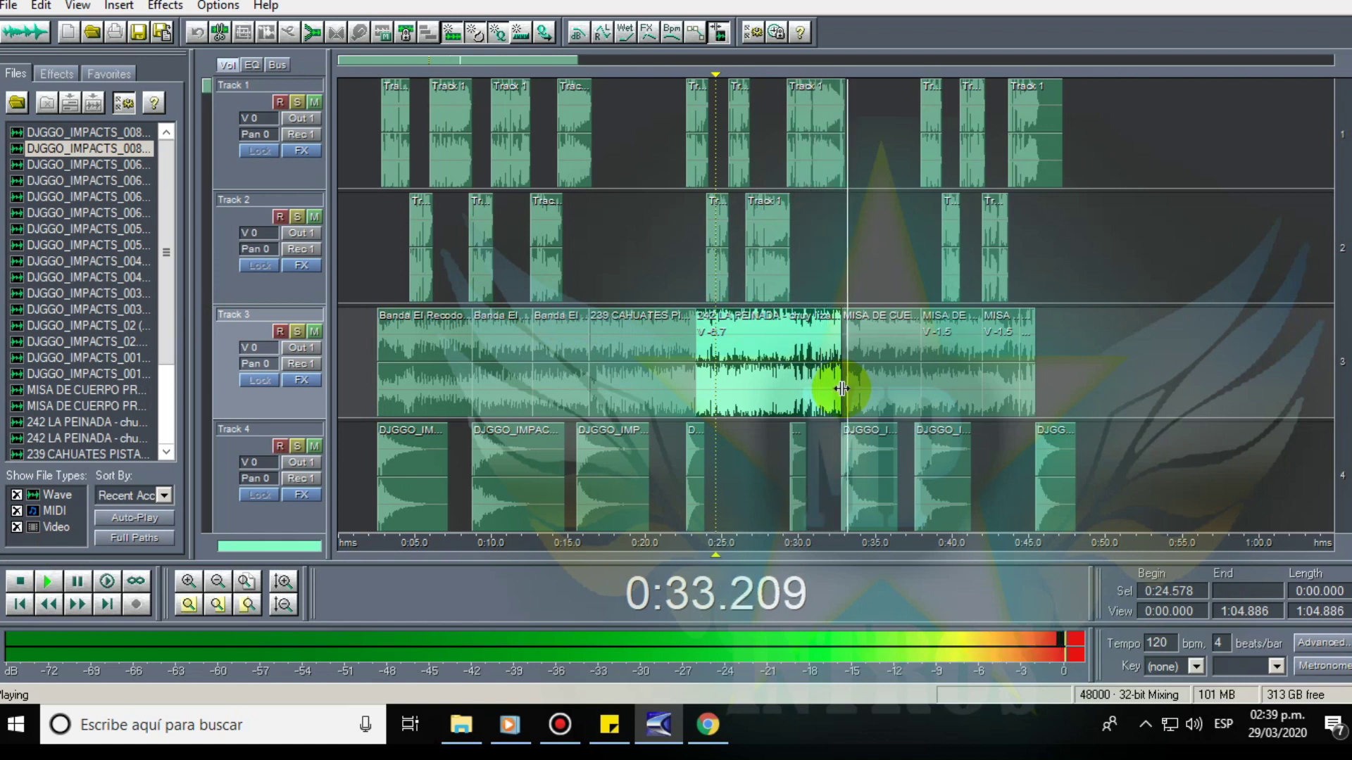
# Lower the wave block volume of the track 4 impact at about 33 seconds to -2.2 dB.
pyautogui.rightClick(845, 447)
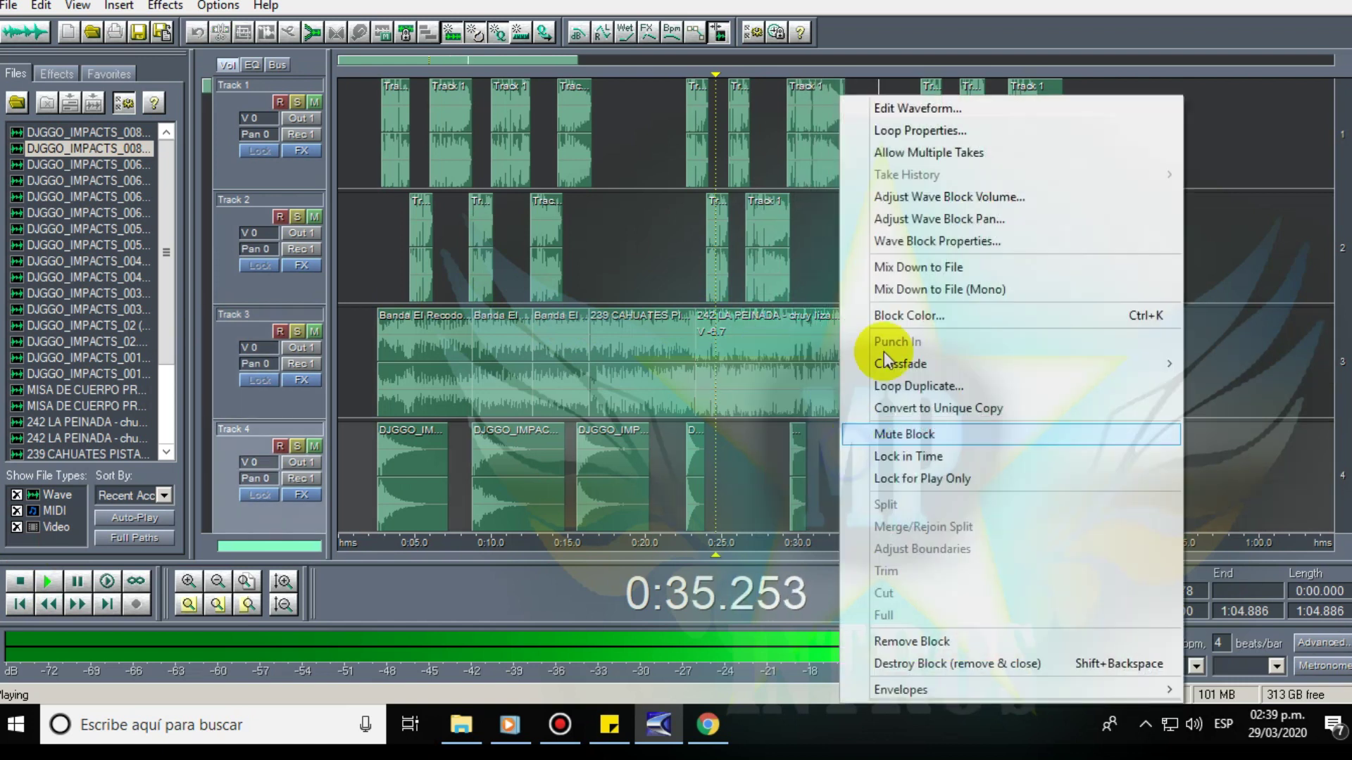
pyautogui.click(927, 197)
pyautogui.moveTo(868, 442); pyautogui.dragTo(877, 452)
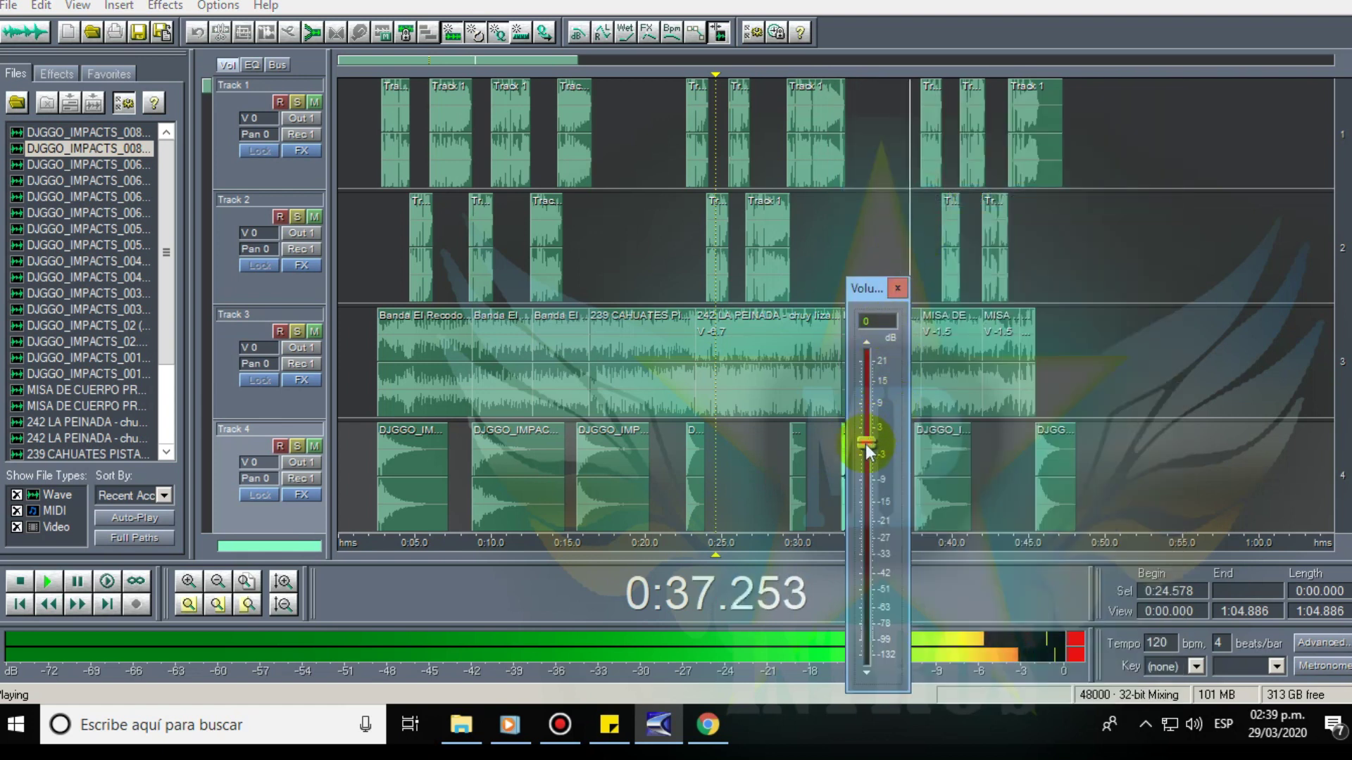
pyautogui.click(899, 288)
# Lower the wave block volume of the track 4 impact at about 37.6 seconds to -3.4 dB and stop playback.
pyautogui.rightClick(939, 479)
pyautogui.click(1039, 197)
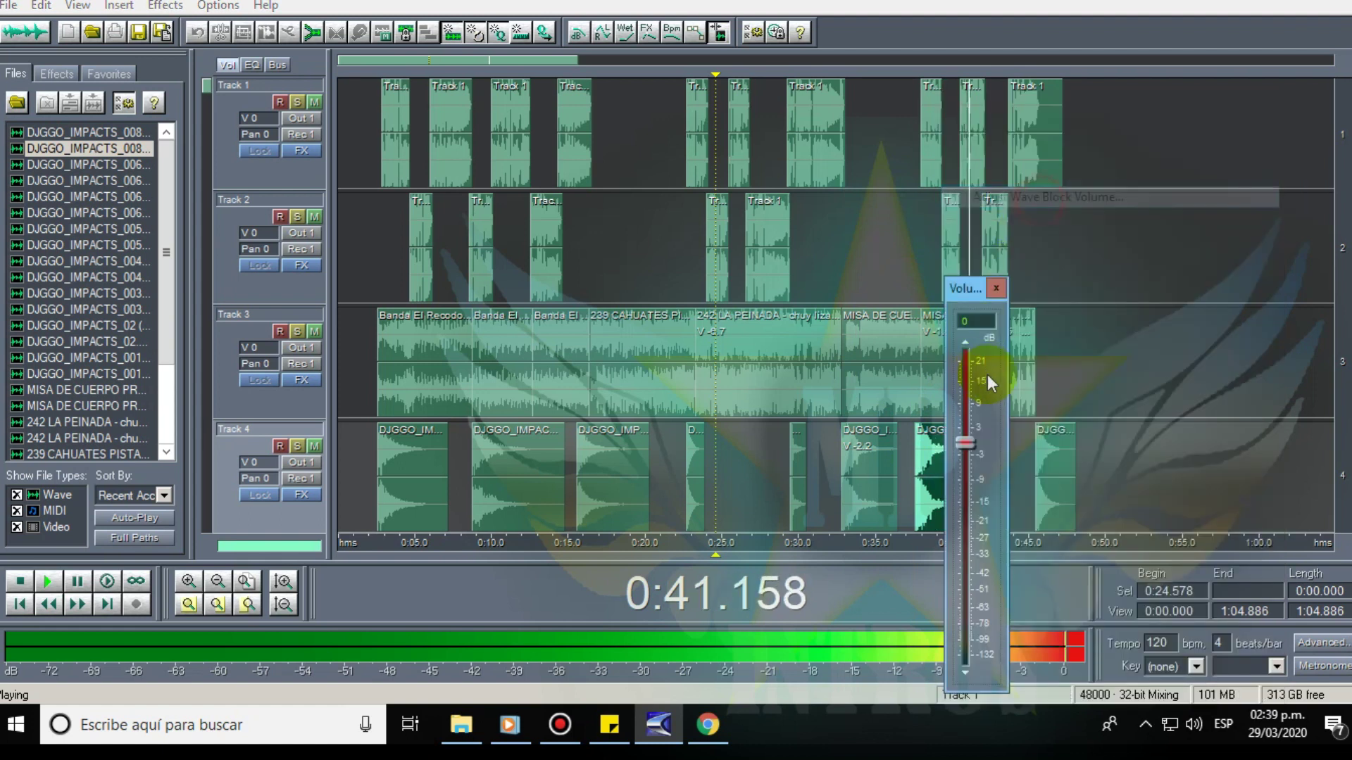
pyautogui.moveTo(966, 438); pyautogui.dragTo(975, 481)
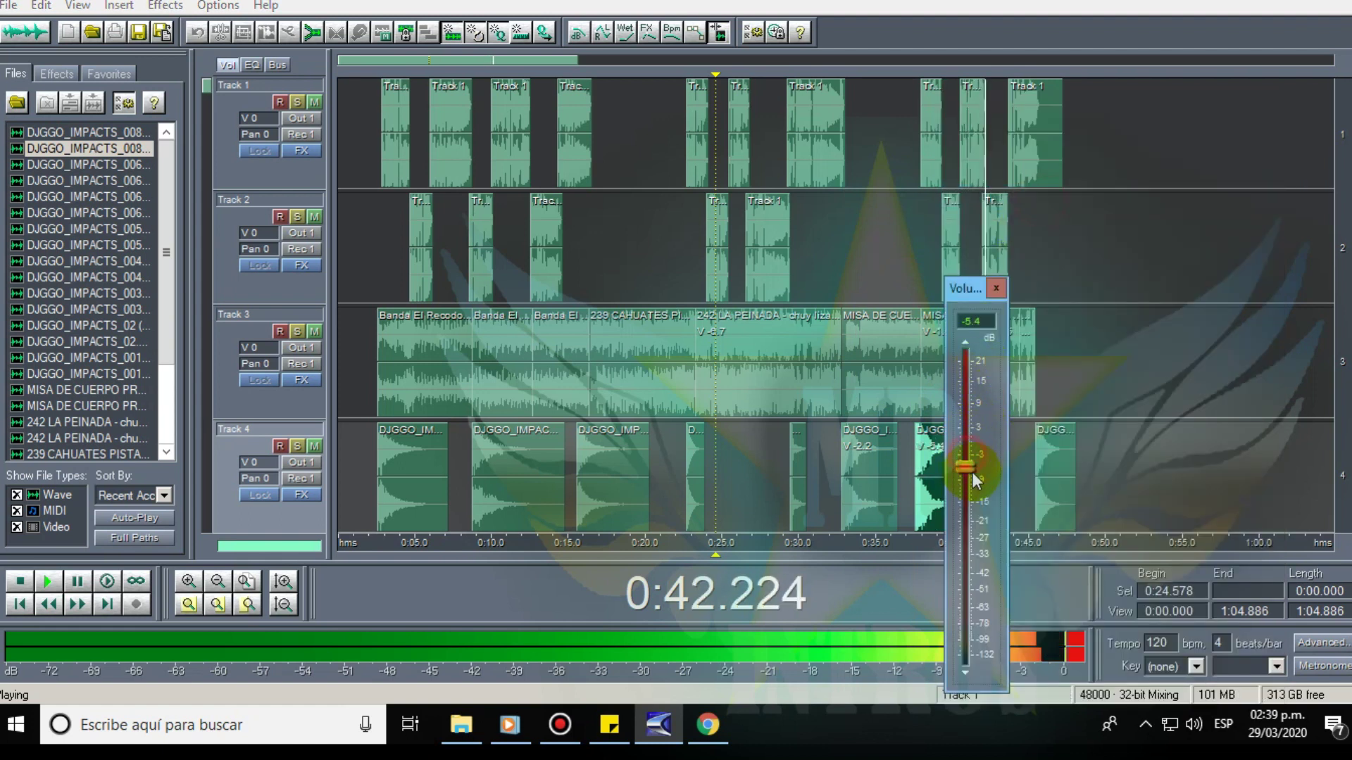
pyautogui.click(995, 288)
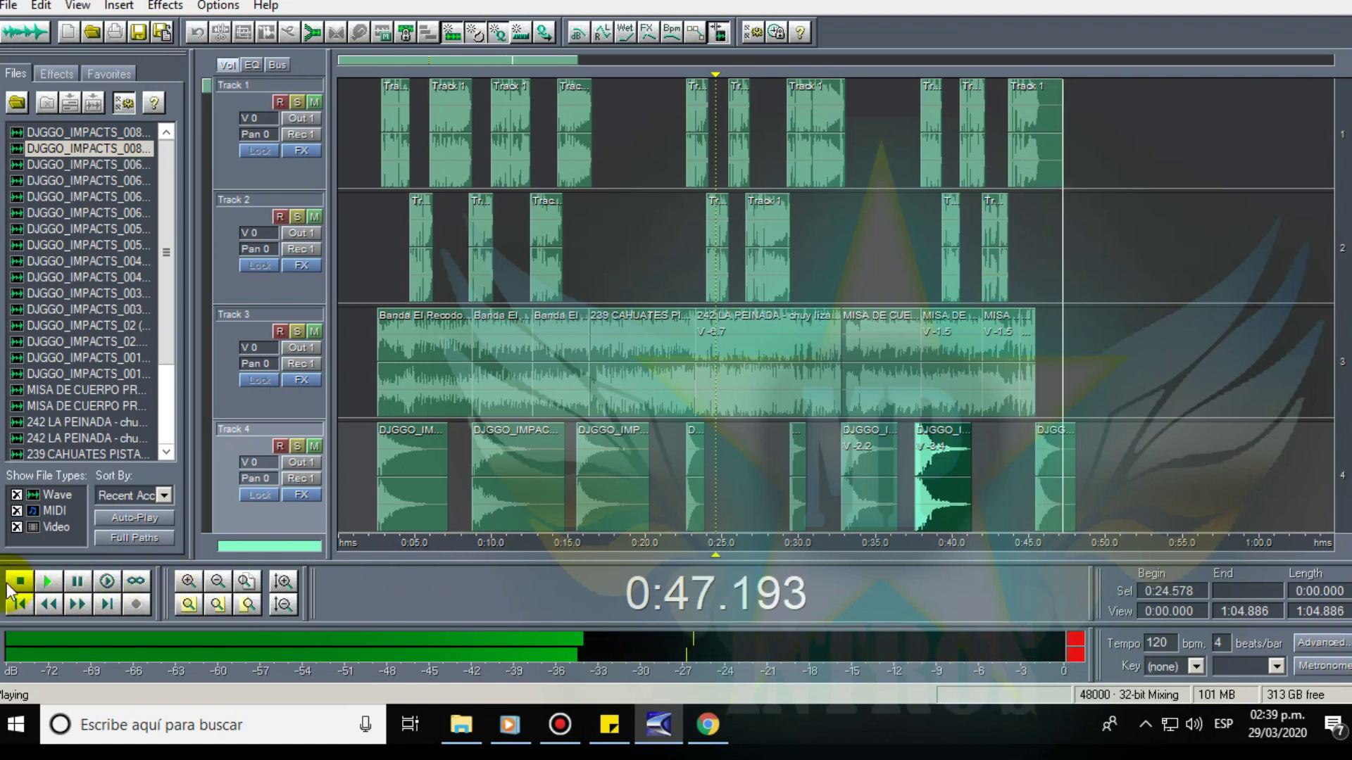
pyautogui.press('space')
# Play the opening of the mix from about 2.2 seconds to check the first Banda El Recodo clip, and stop.
pyautogui.rightClick(438, 349)
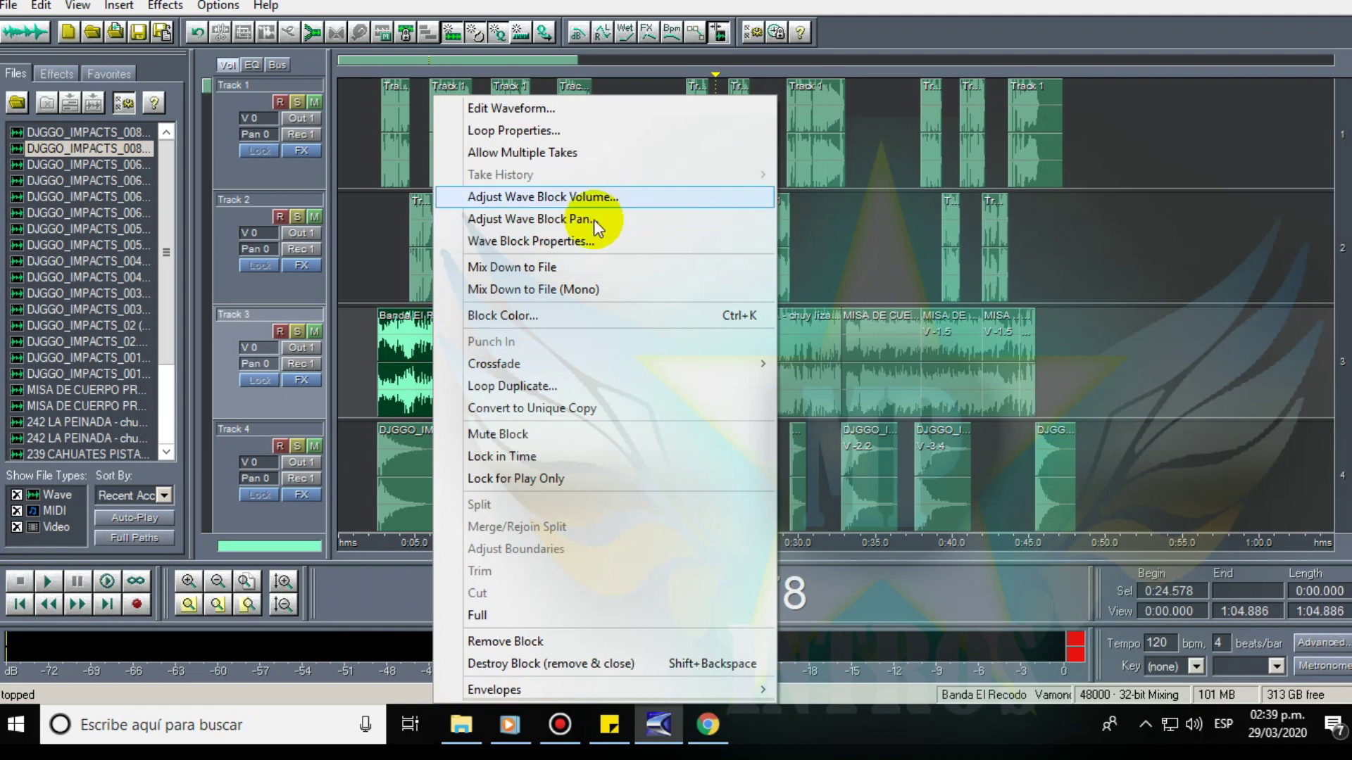
pyautogui.click(382, 271)
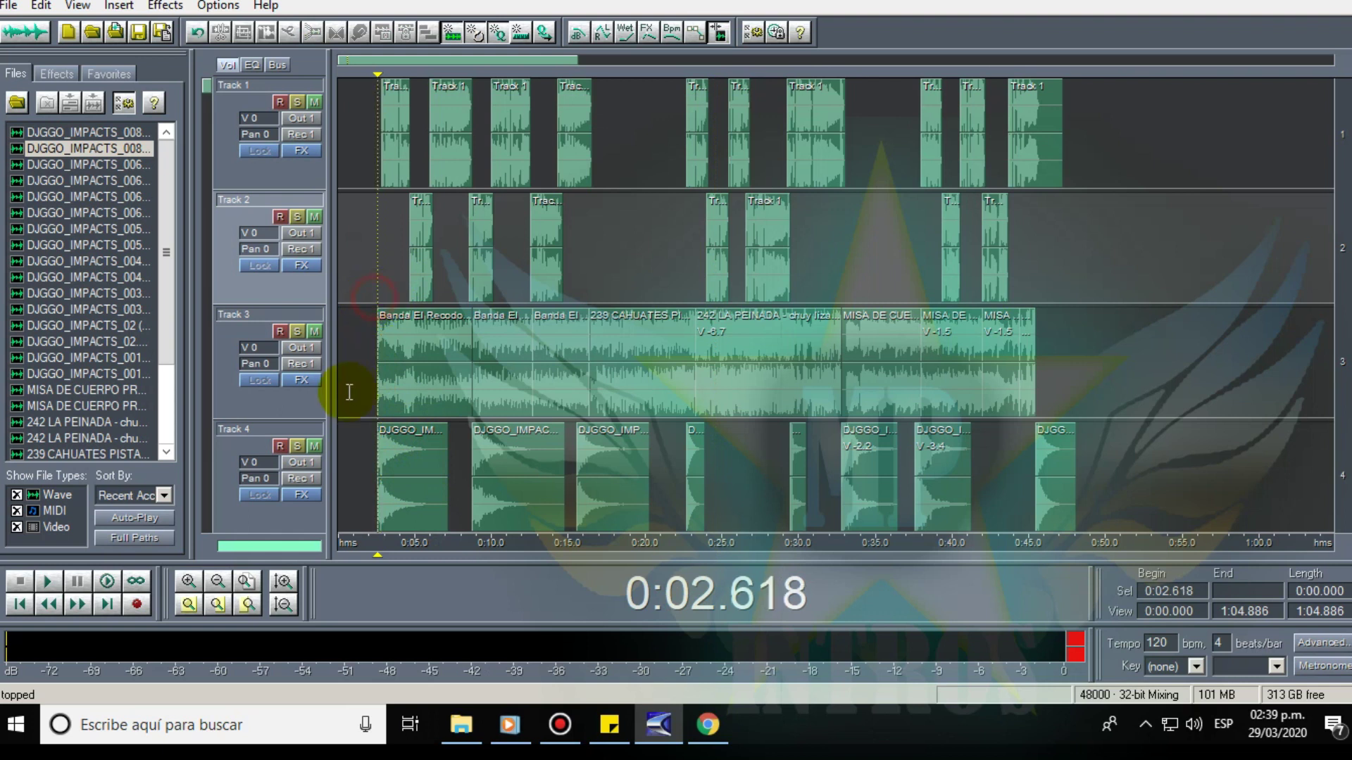
pyautogui.rightClick(417, 327)
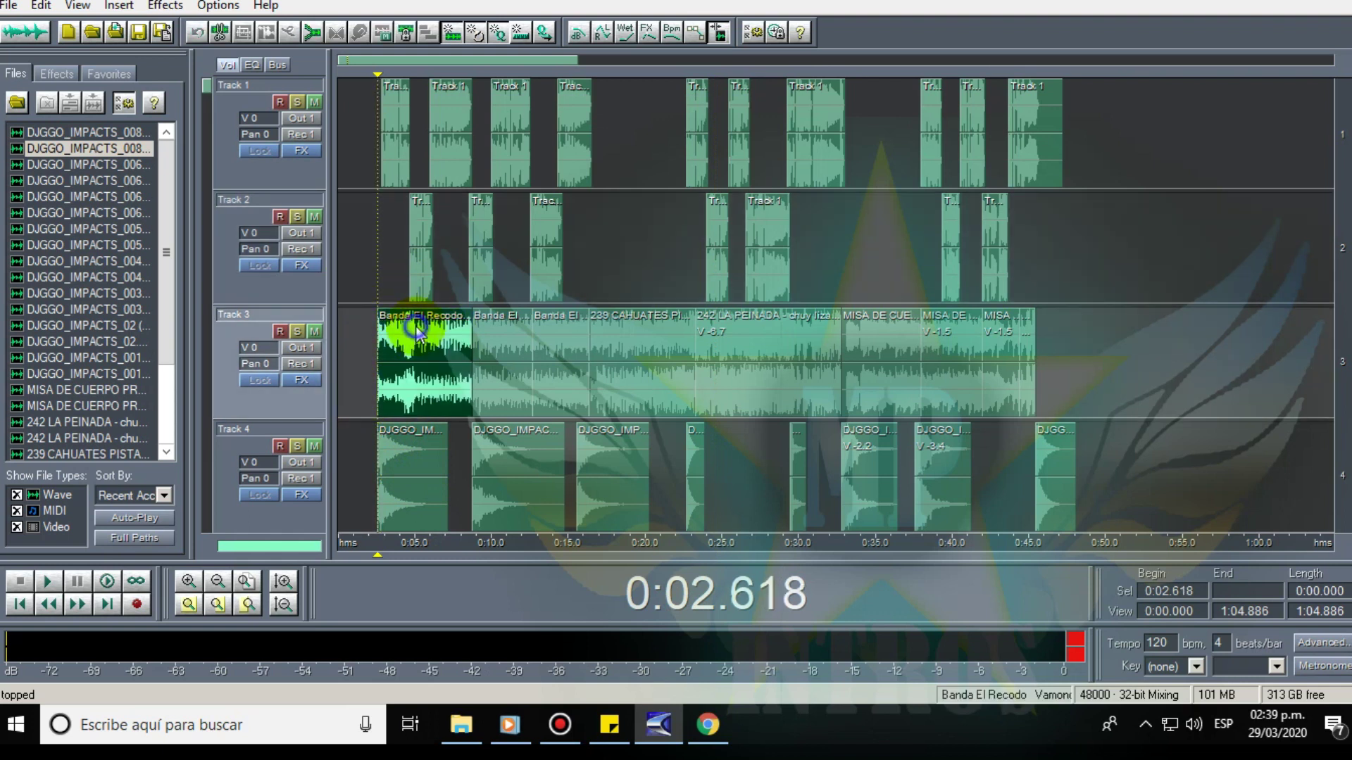
pyautogui.click(370, 280)
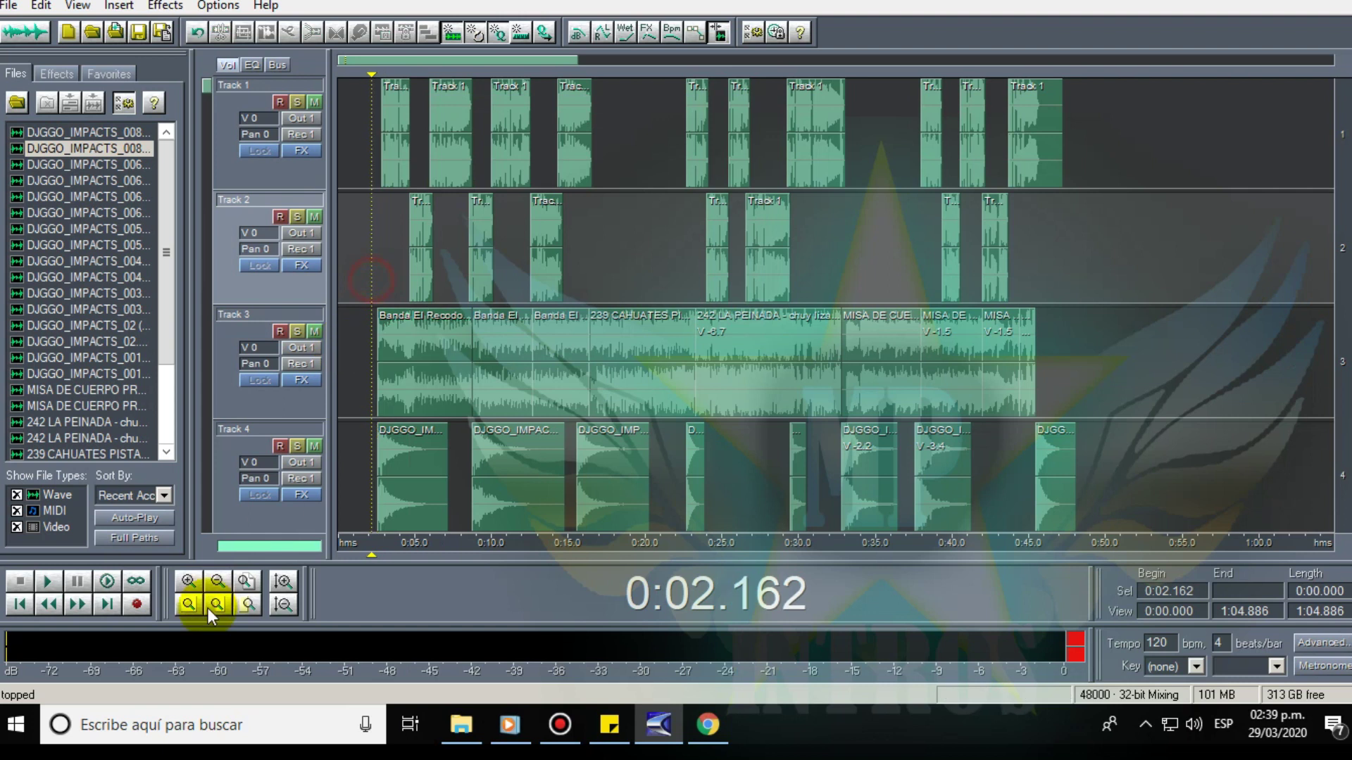
pyautogui.click(43, 587)
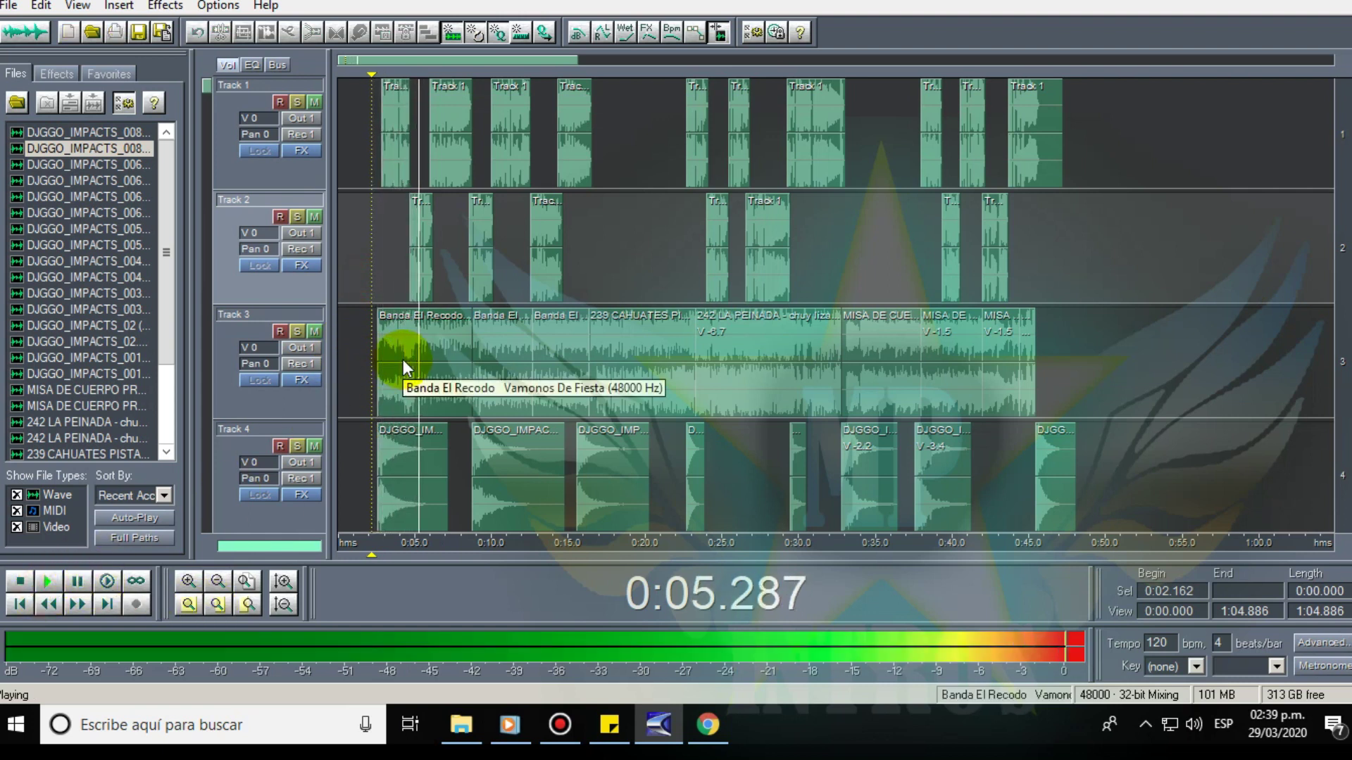
pyautogui.click(20, 582)
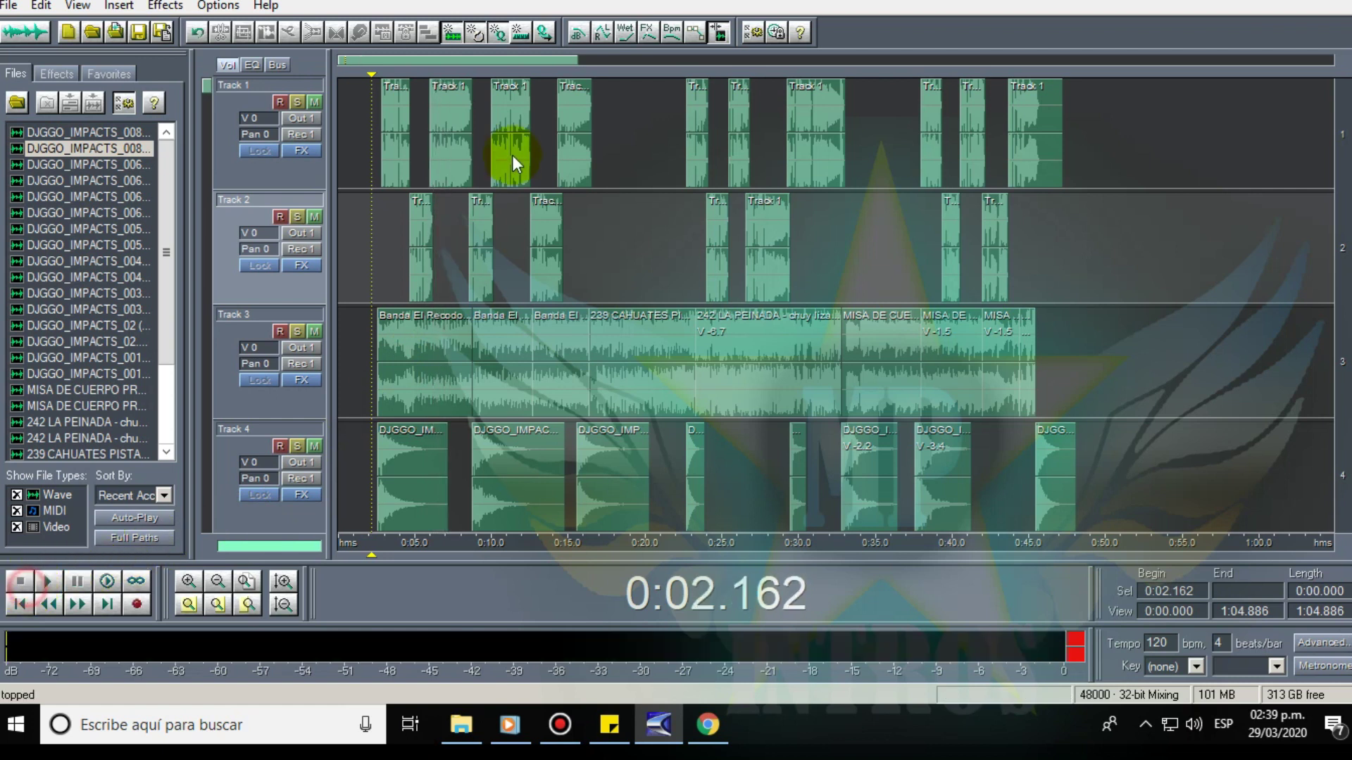
# Select the entire track 1 voice waveform and load the AcousticDuet preset in the Chorus effect.
pyautogui.doubleClick(467, 158)
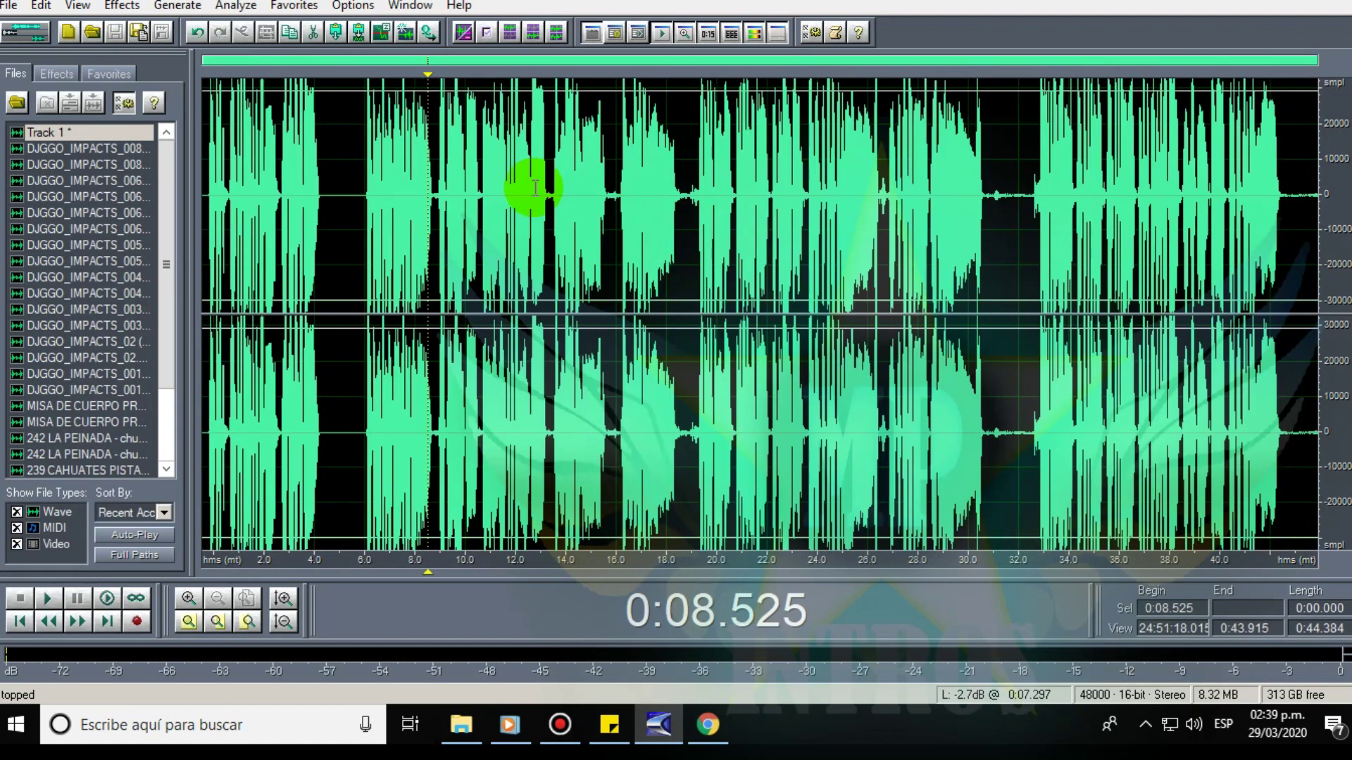
pyautogui.doubleClick(535, 188)
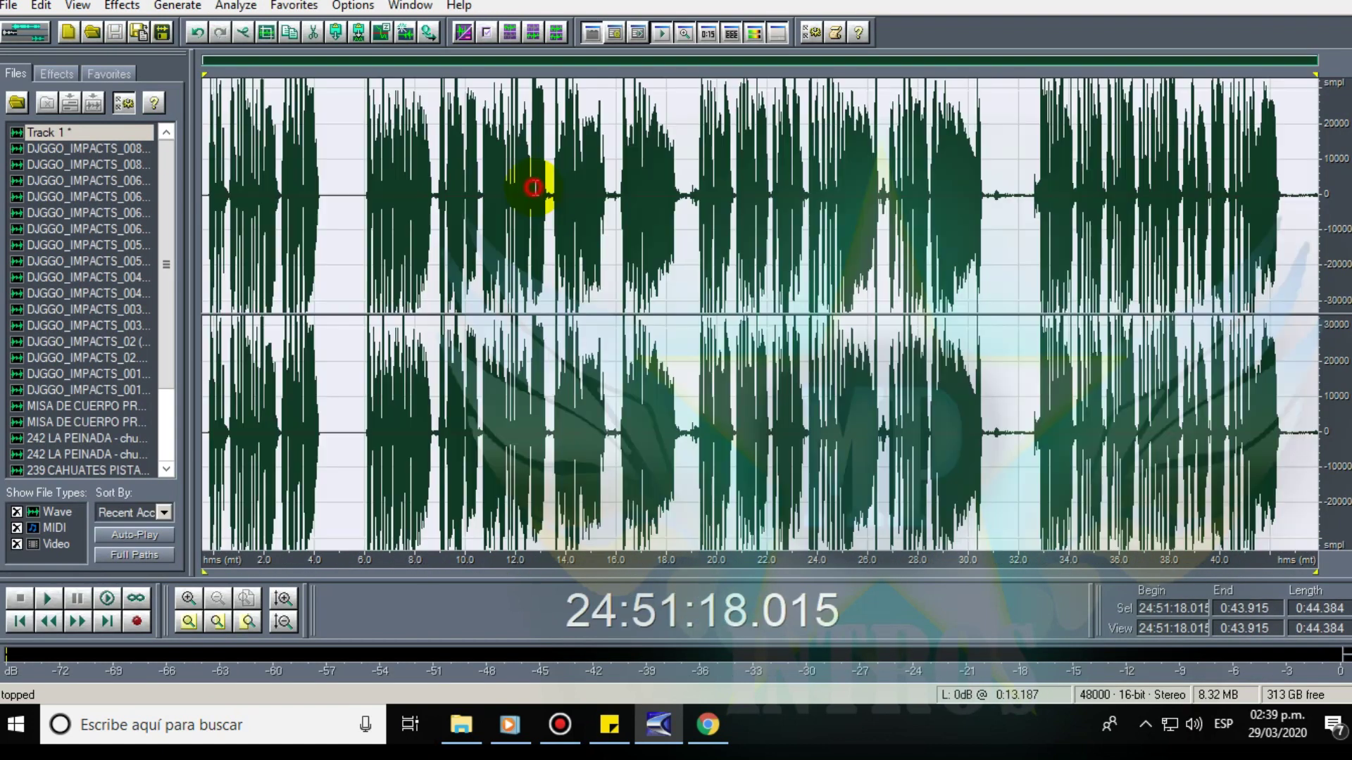
pyautogui.click(124, 7)
pyautogui.moveTo(174, 142)
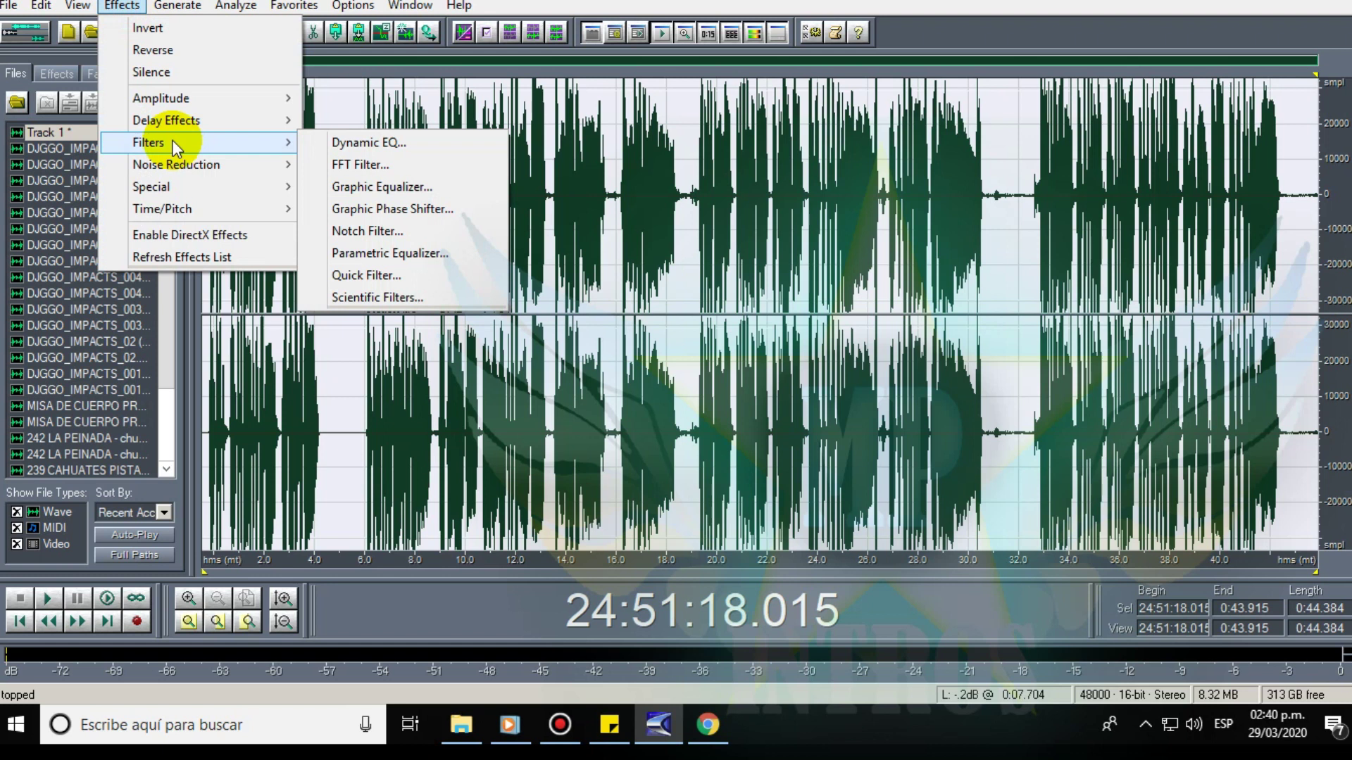
pyautogui.moveTo(213, 119)
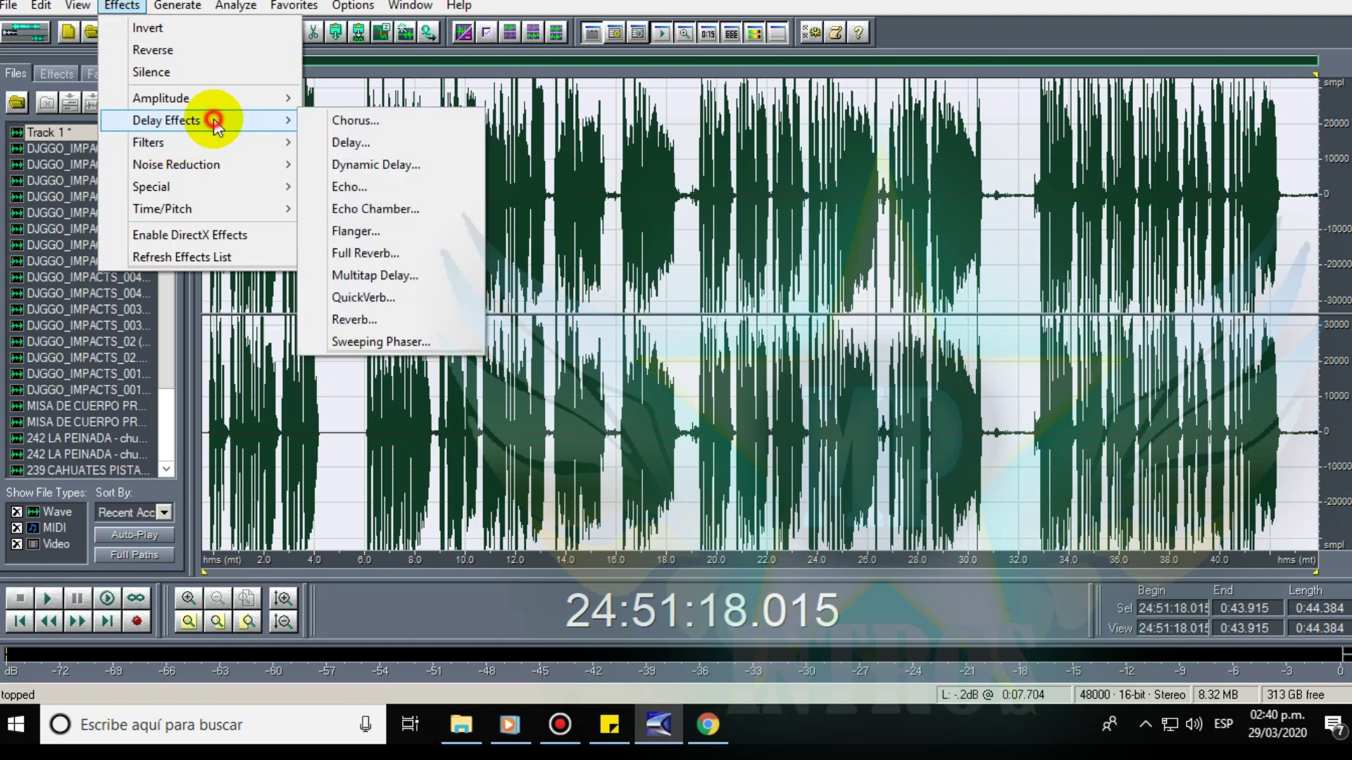
pyautogui.click(345, 120)
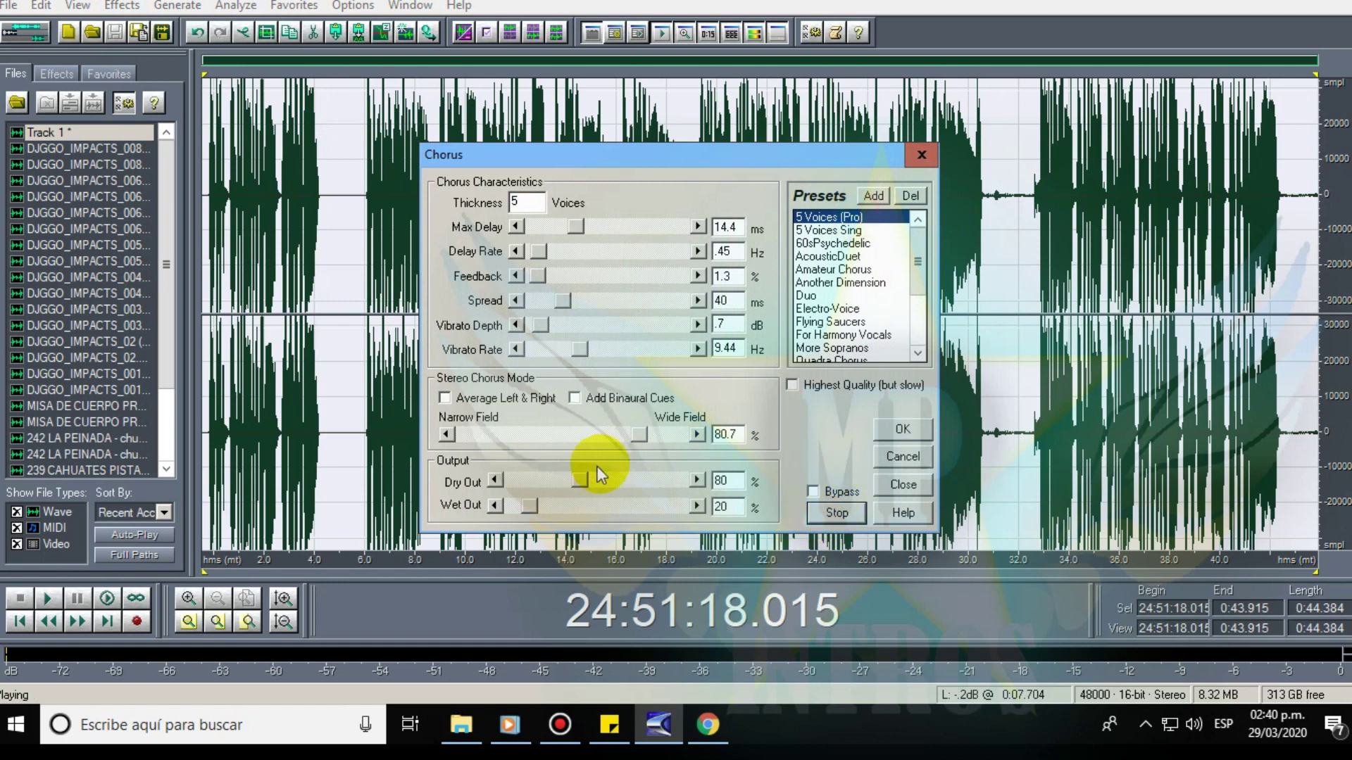
pyautogui.click(845, 230)
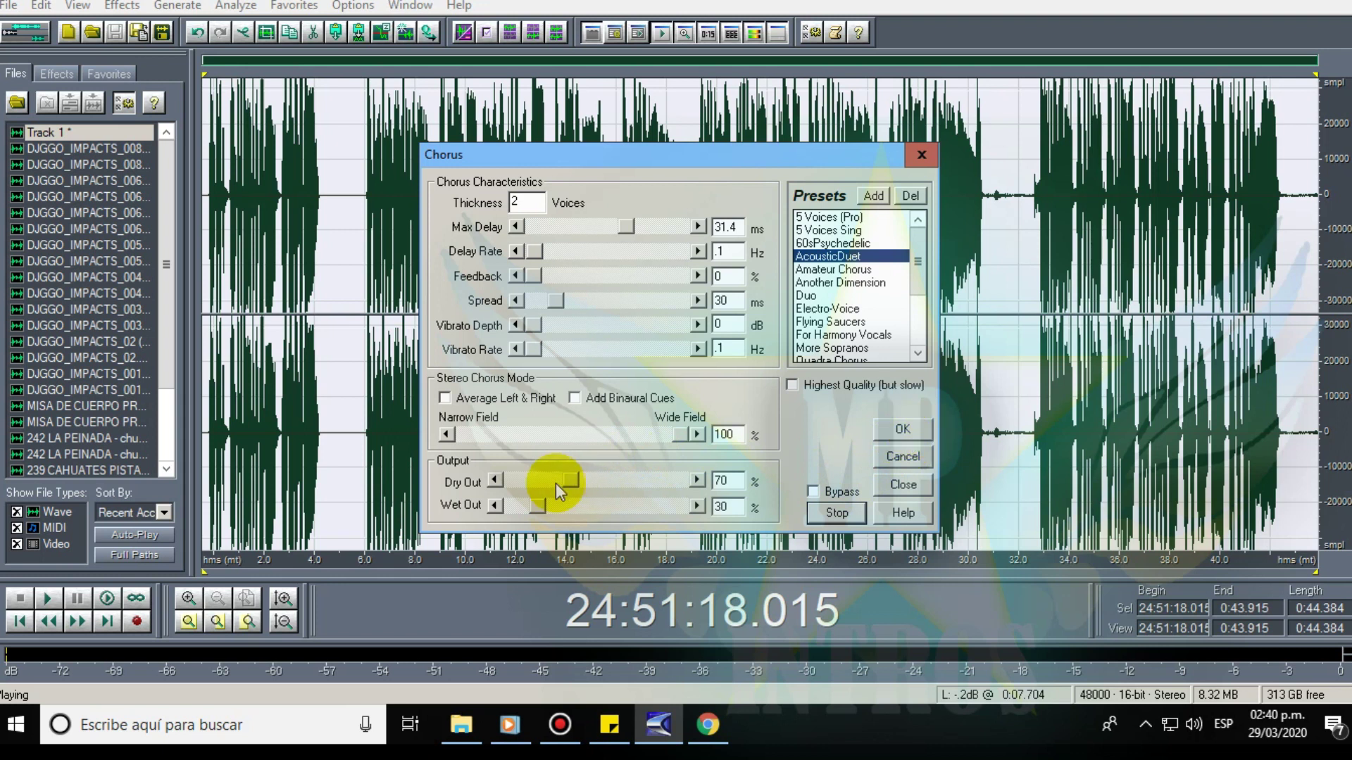
# Set the chorus Wet Out level to 26.3%, preview it and apply the effect to the voice.
pyautogui.moveTo(544, 504); pyautogui.dragTo(518, 506)
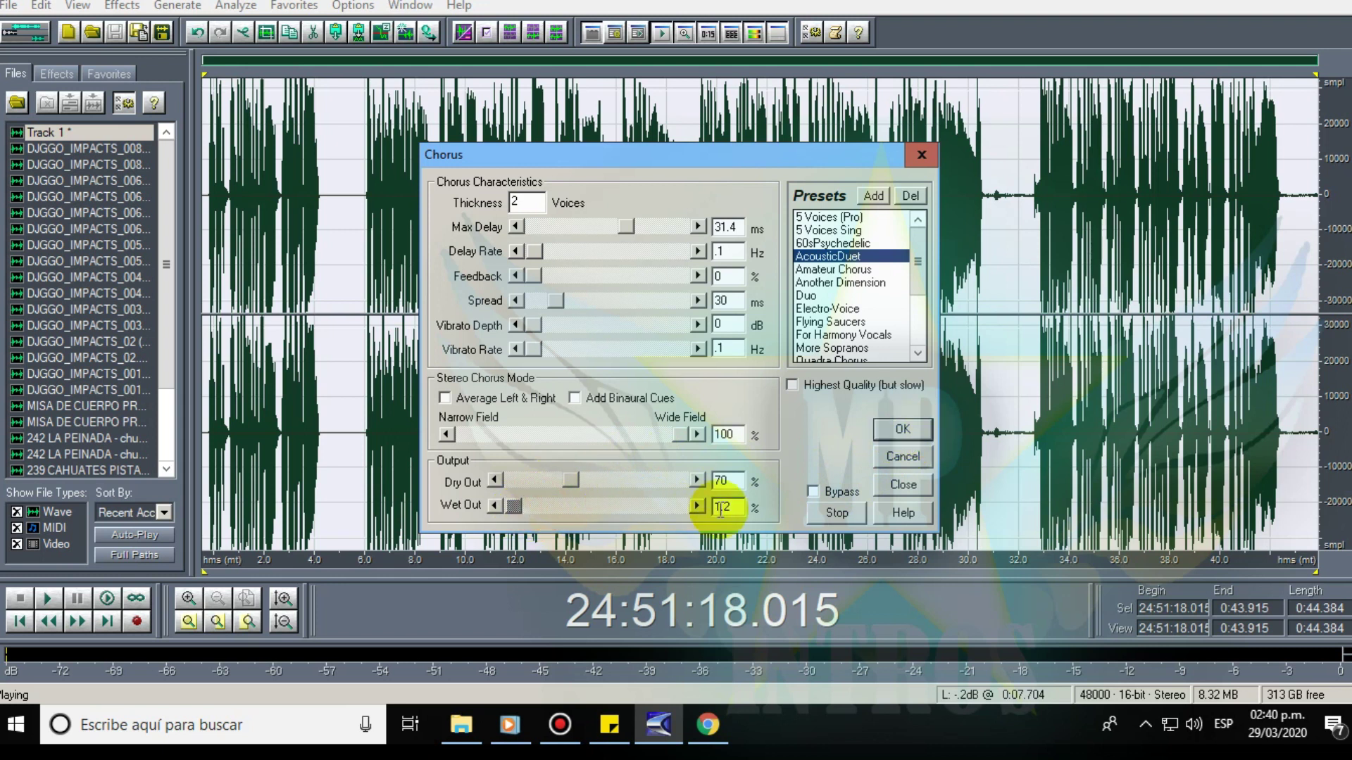
pyautogui.click(836, 512)
pyautogui.click(838, 512)
pyautogui.moveTo(517, 505); pyautogui.dragTo(533, 506)
pyautogui.click(837, 513)
pyautogui.click(838, 512)
pyautogui.click(833, 511)
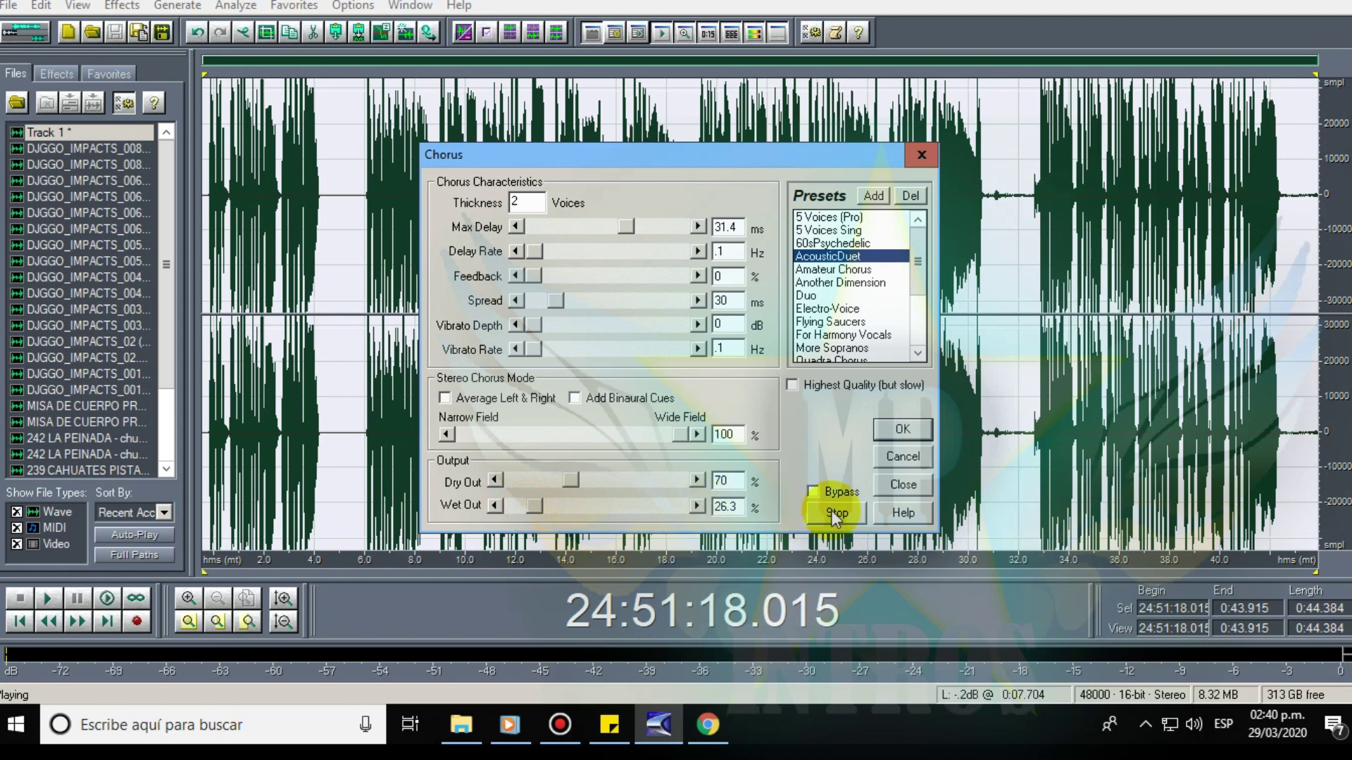
pyautogui.click(920, 435)
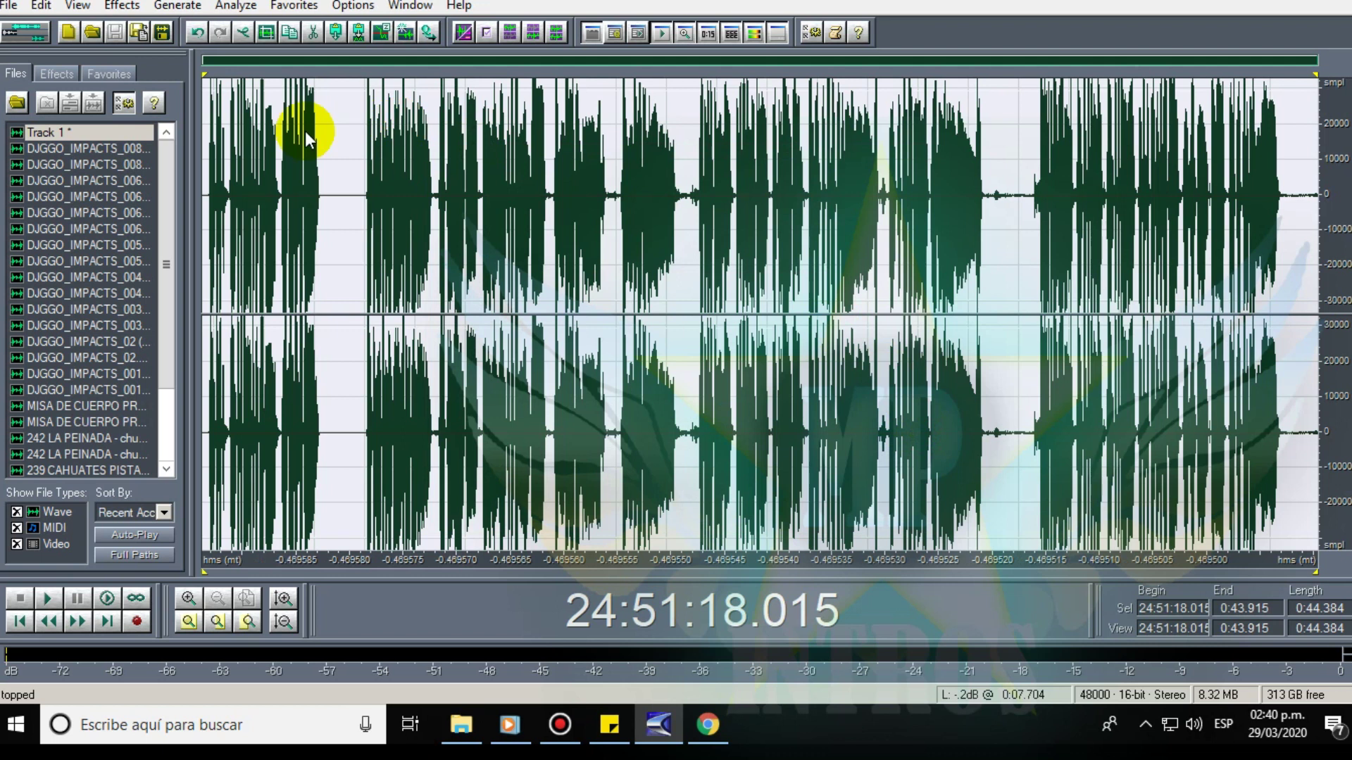
# Return to the multitrack session, play the mix from about 1.8 seconds to hear the chorused voice, and stop.
pyautogui.click(35, 36)
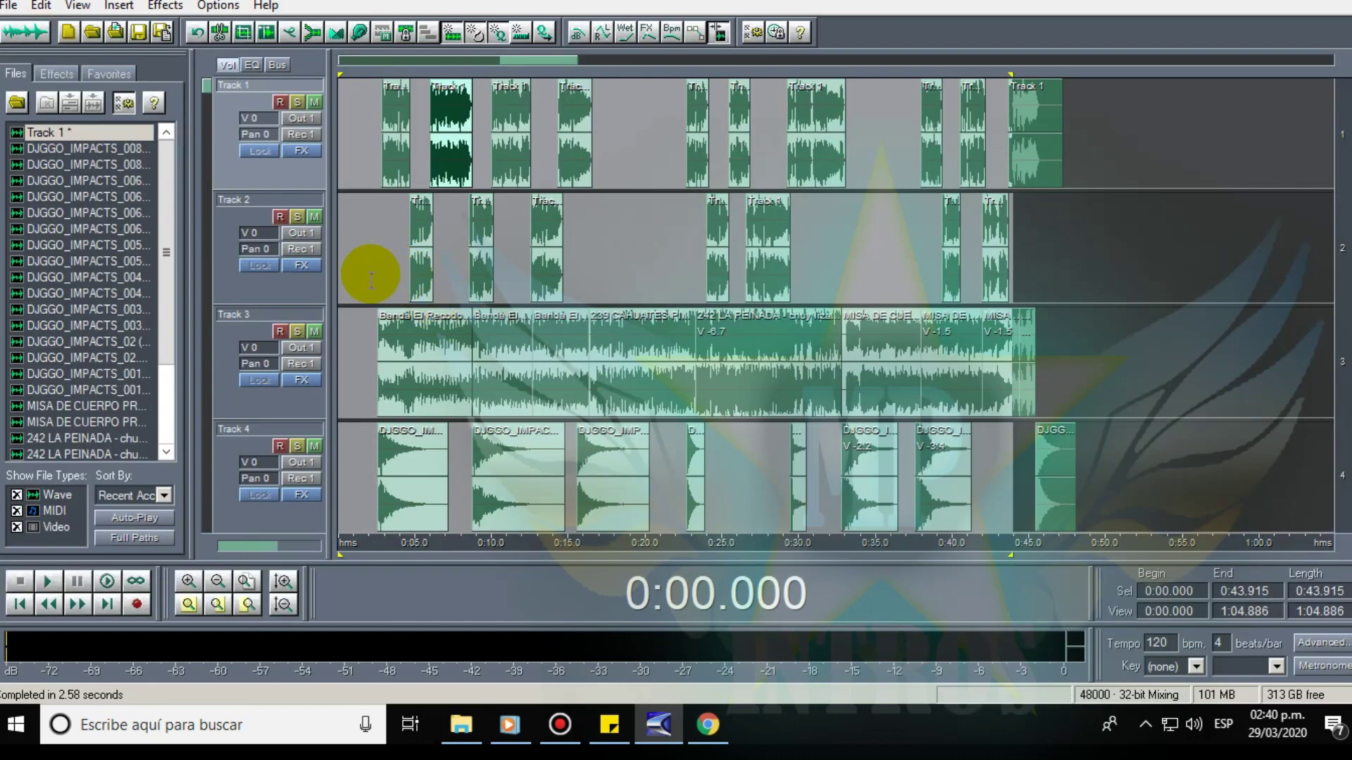
pyautogui.click(366, 250)
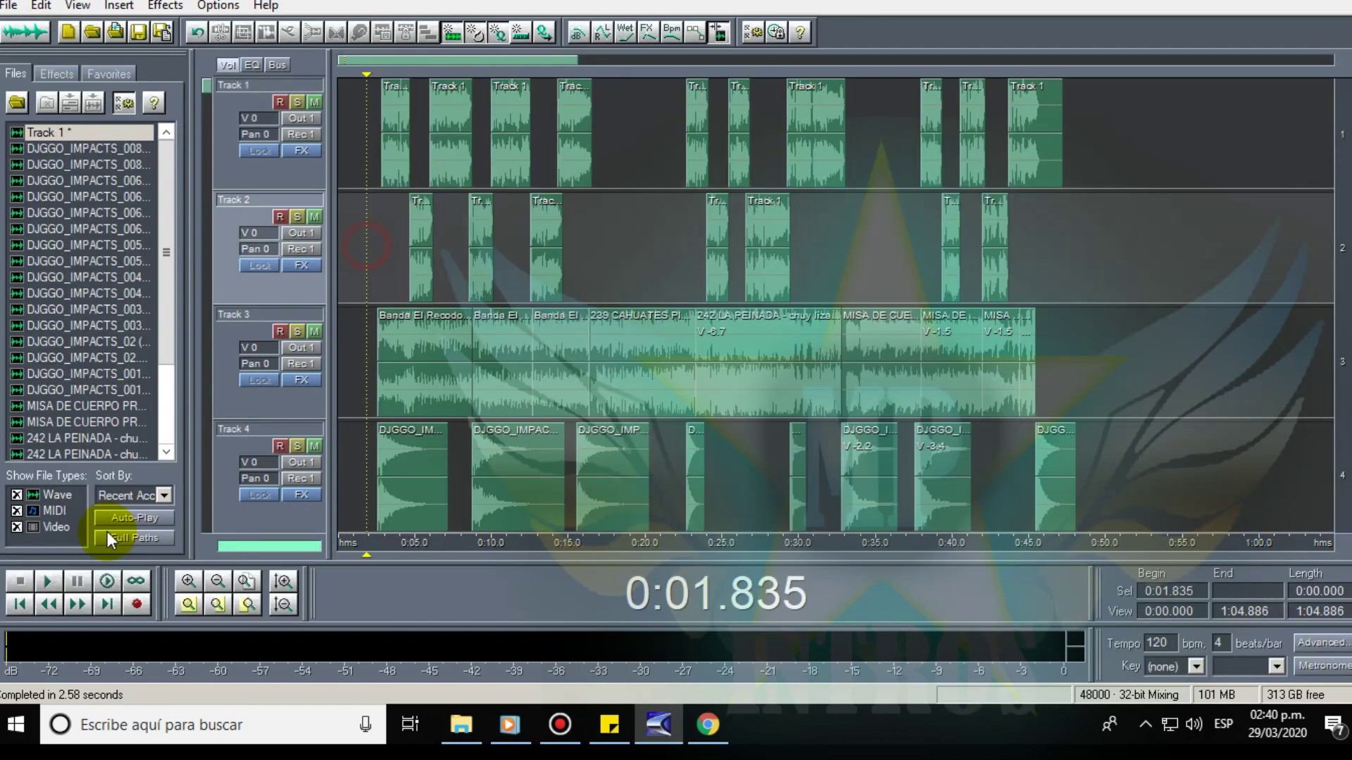
pyautogui.click(45, 576)
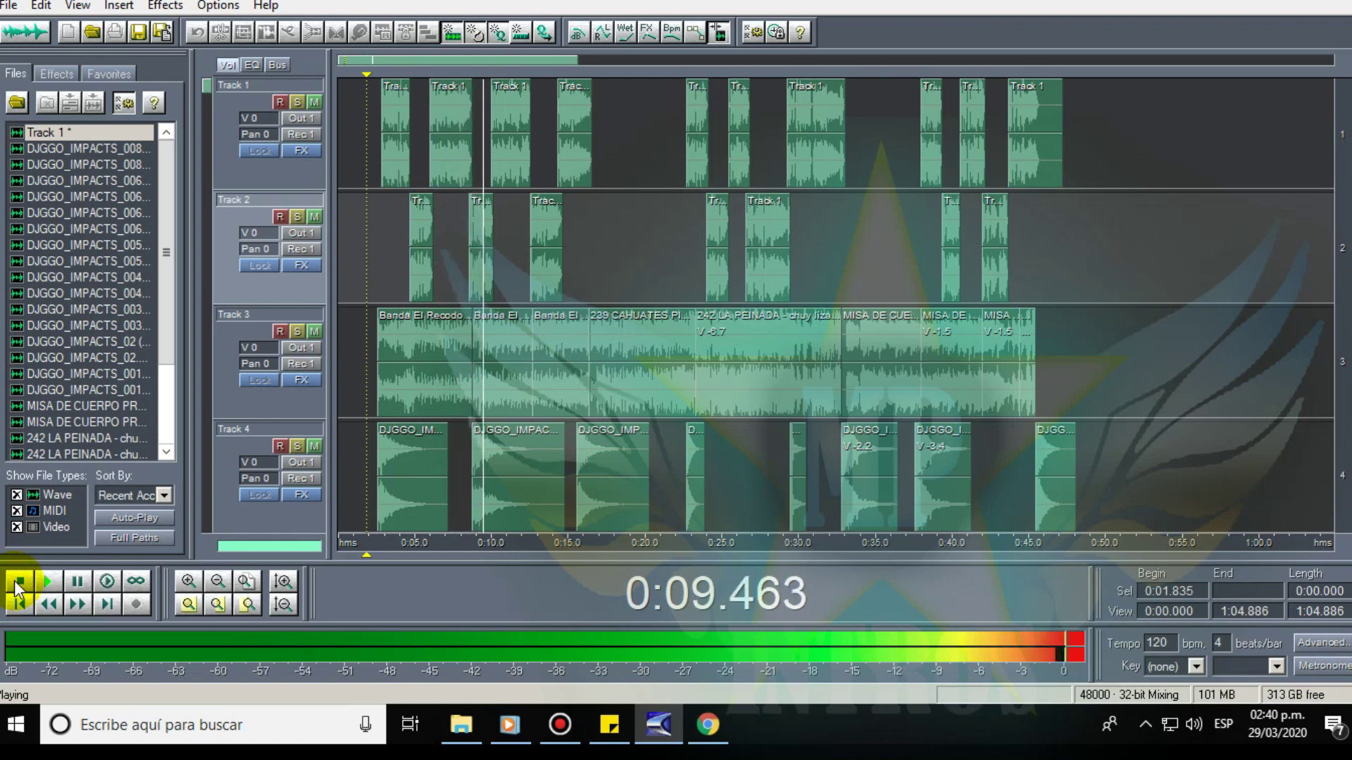
pyautogui.press('space')
# View the track 1 voice waveform, return to the multitrack session and replay the mix from about 2.6 seconds.
pyautogui.doubleClick(454, 154)
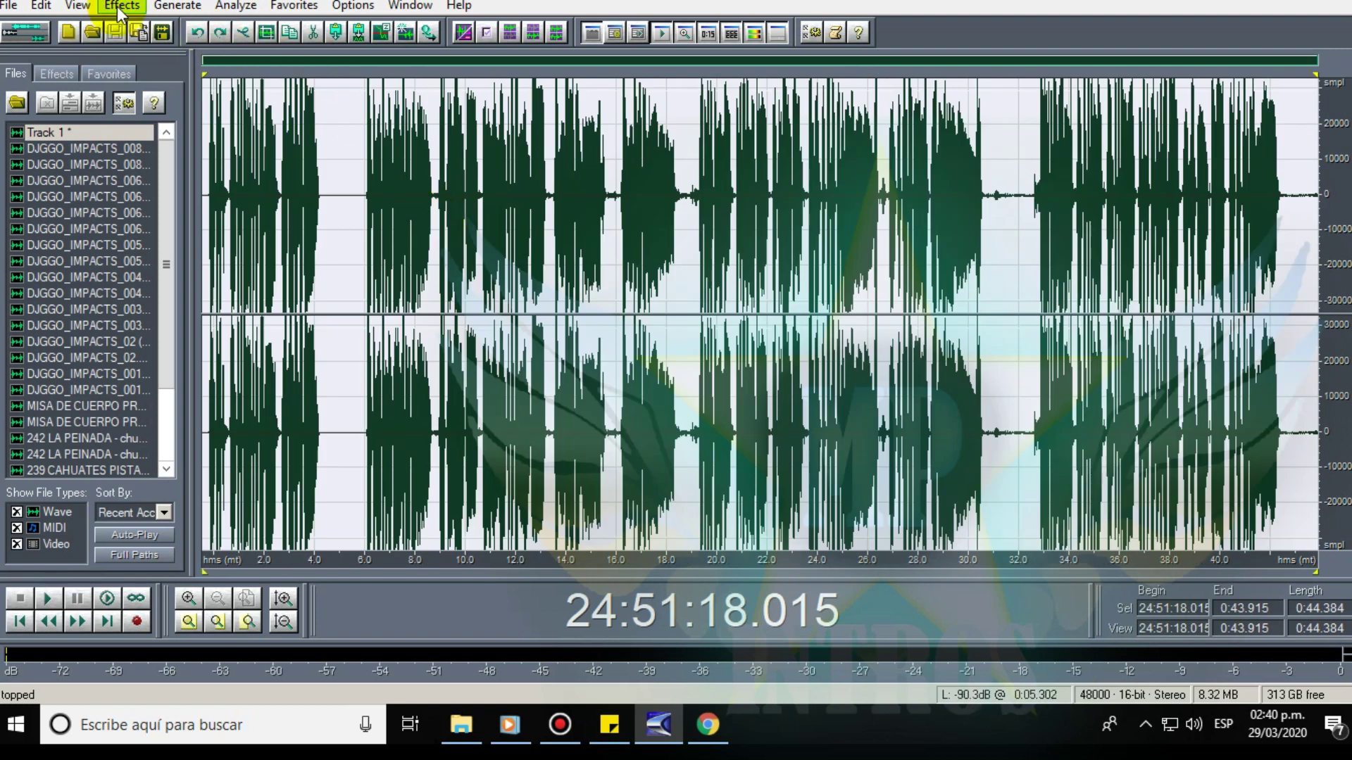
pyautogui.click(16, 32)
pyautogui.click(378, 263)
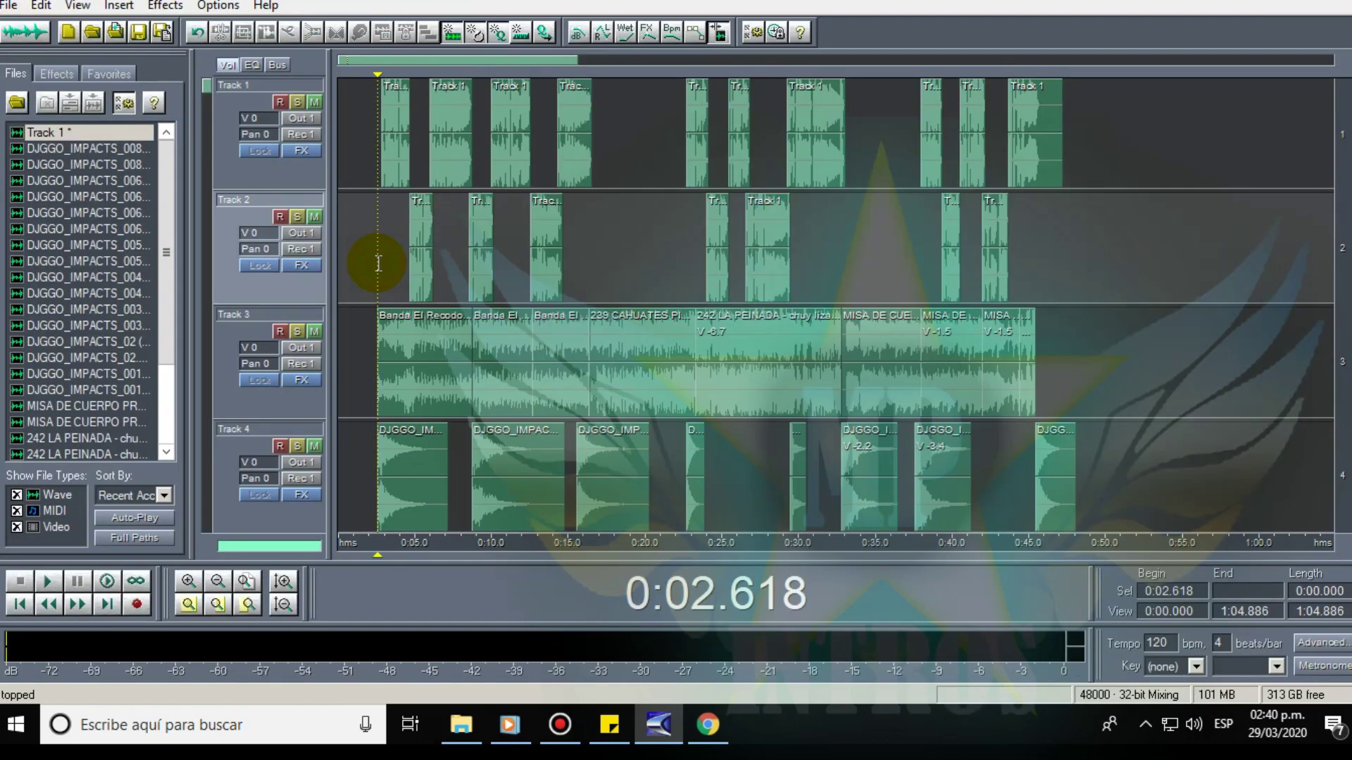
pyautogui.press('space')
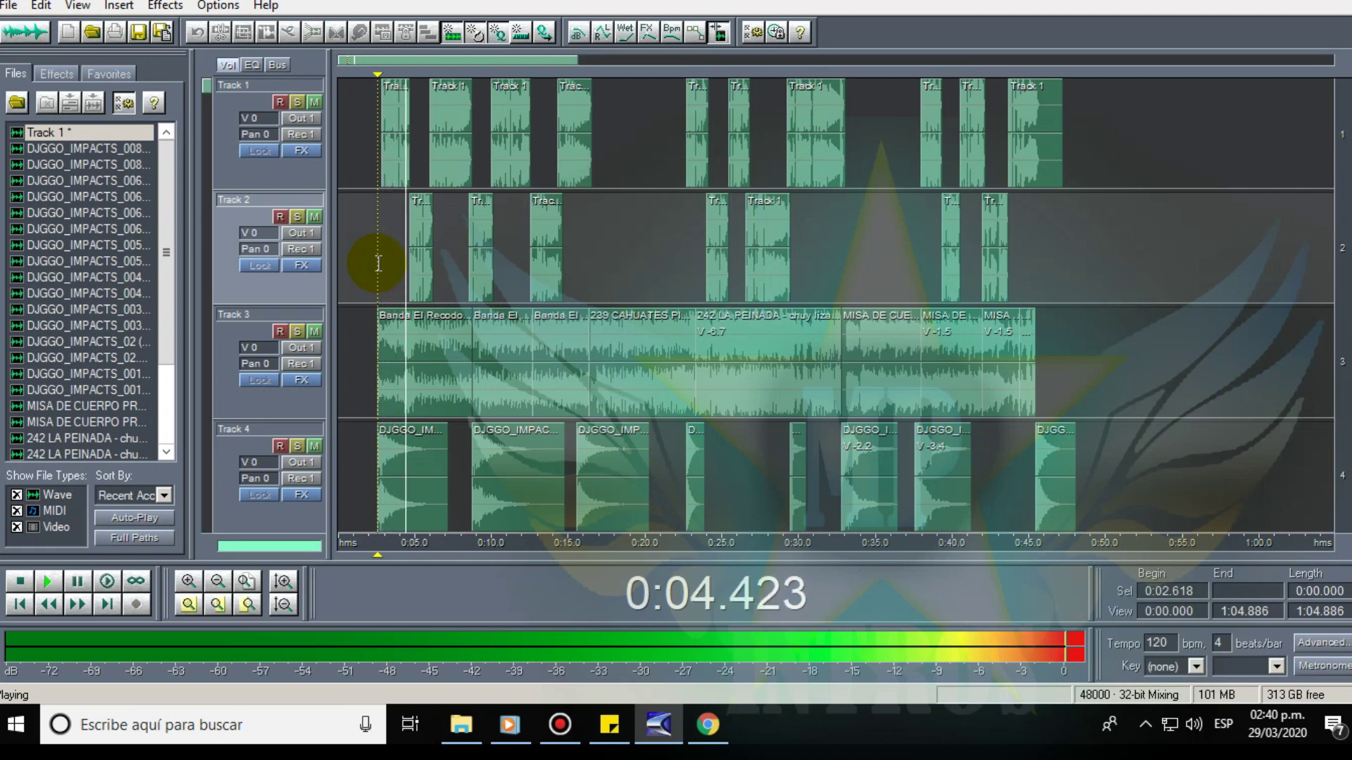
# Select the session range from about 2.6 to 48.6 seconds and inspect the Mixers window, moving it aside before closing it.
pyautogui.moveTo(378, 262); pyautogui.dragTo(1081, 353)
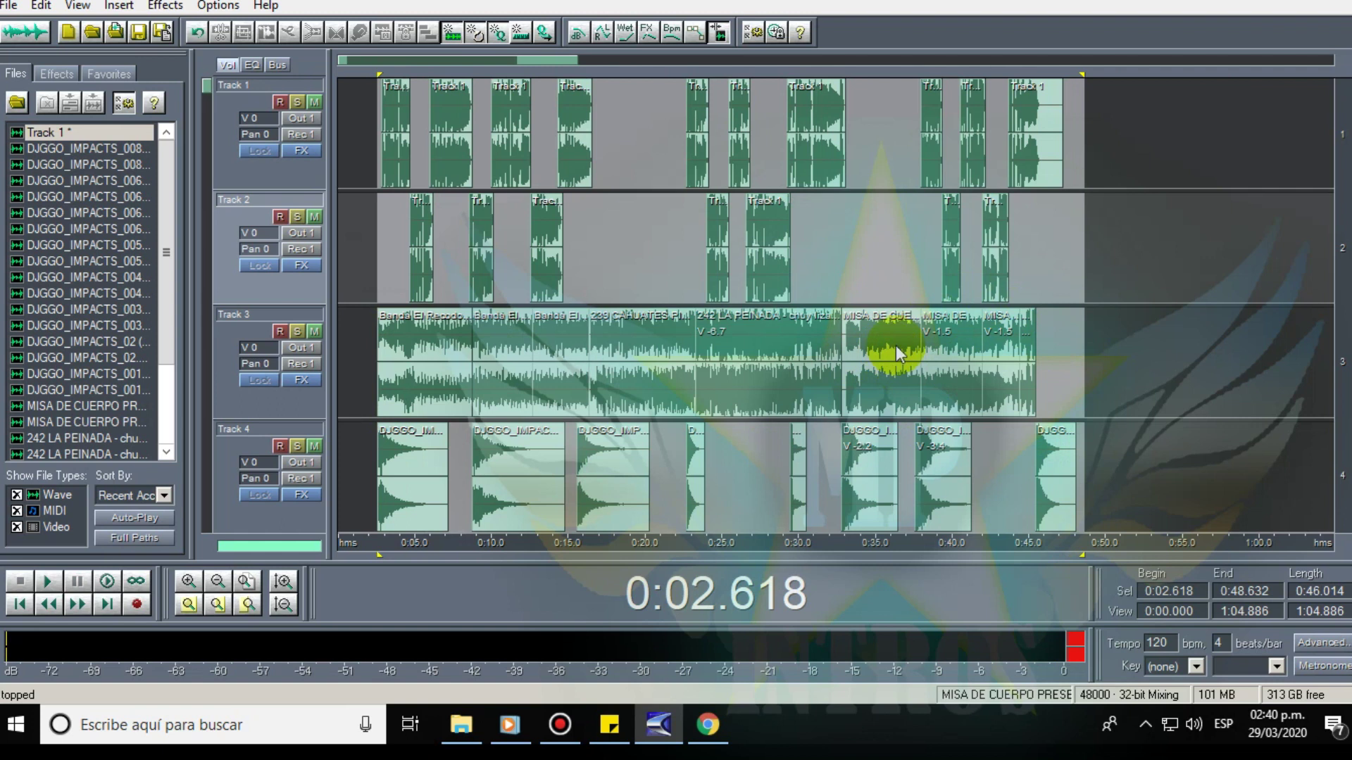
pyautogui.hotkey('alt', '2')
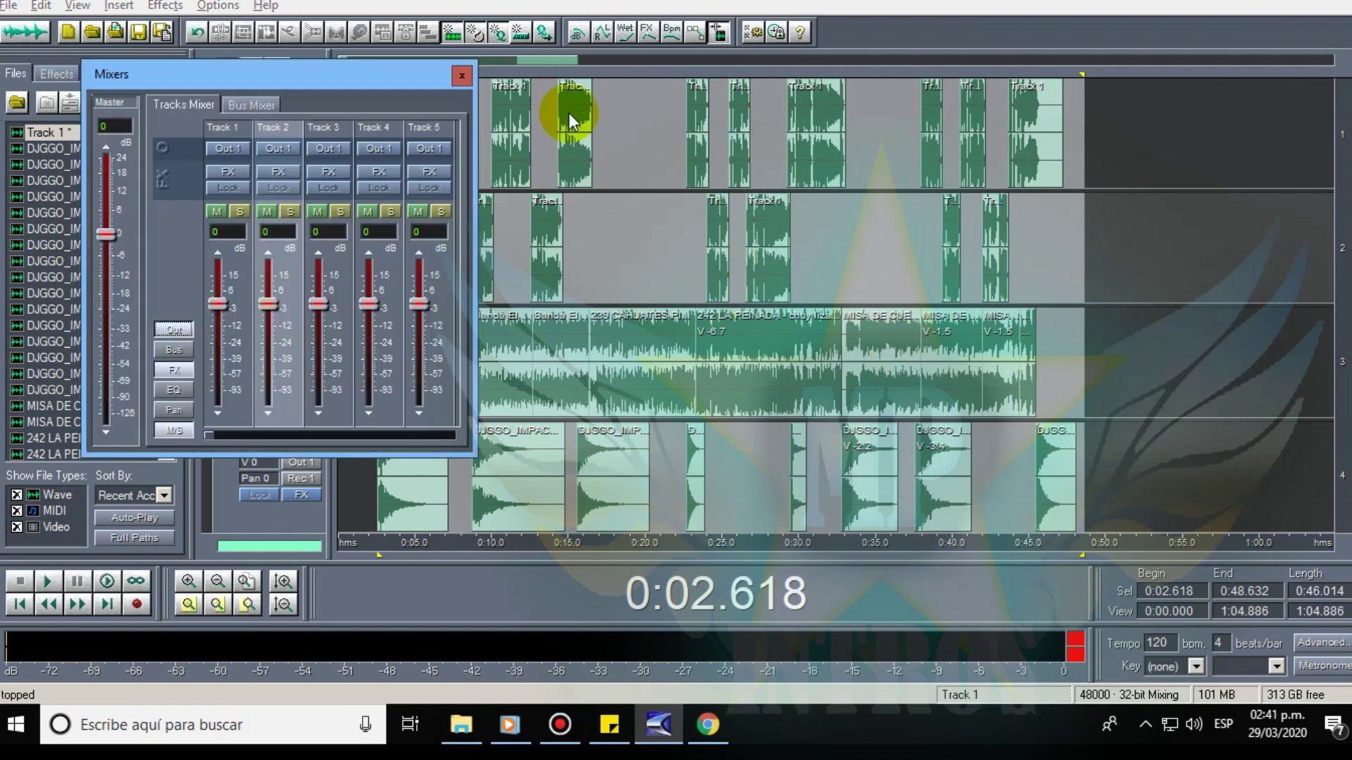
pyautogui.moveTo(273, 76); pyautogui.dragTo(385, 78)
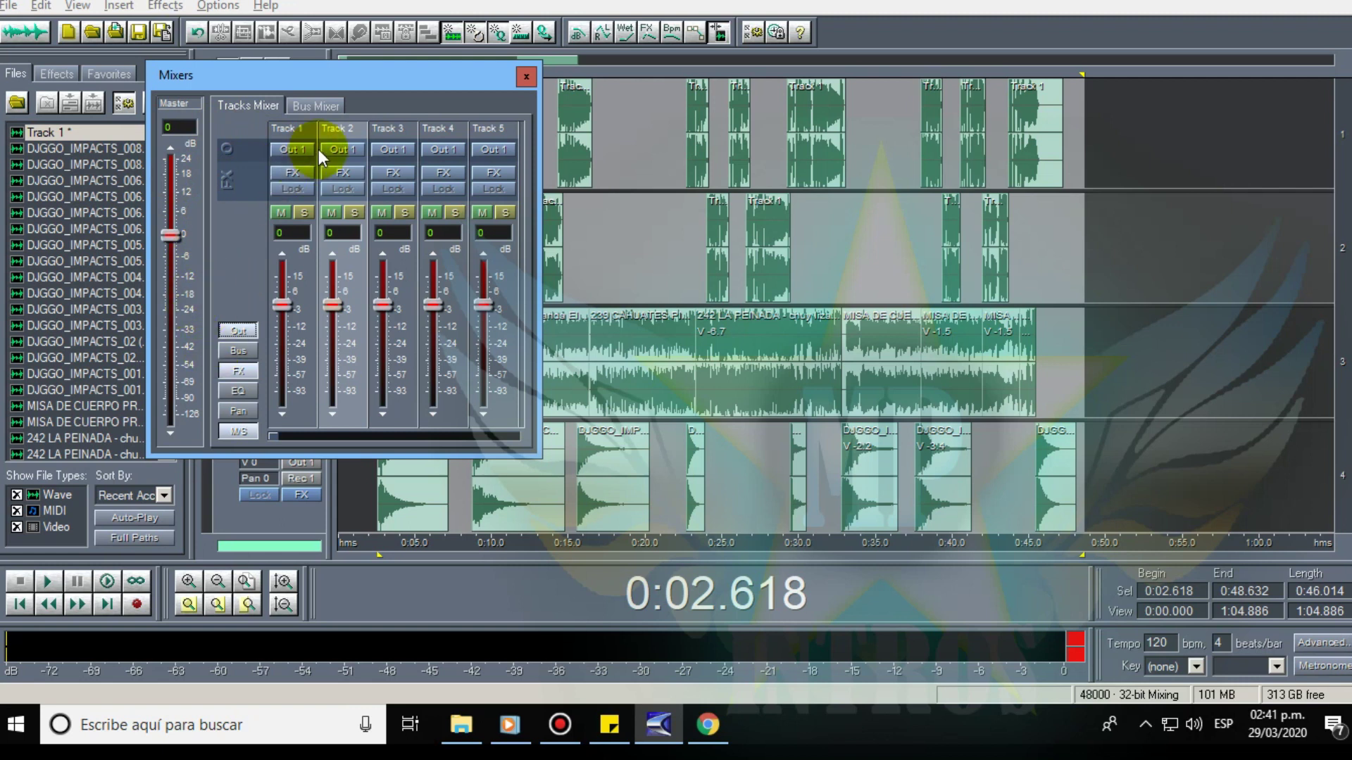
pyautogui.hotkey('alt', '2')
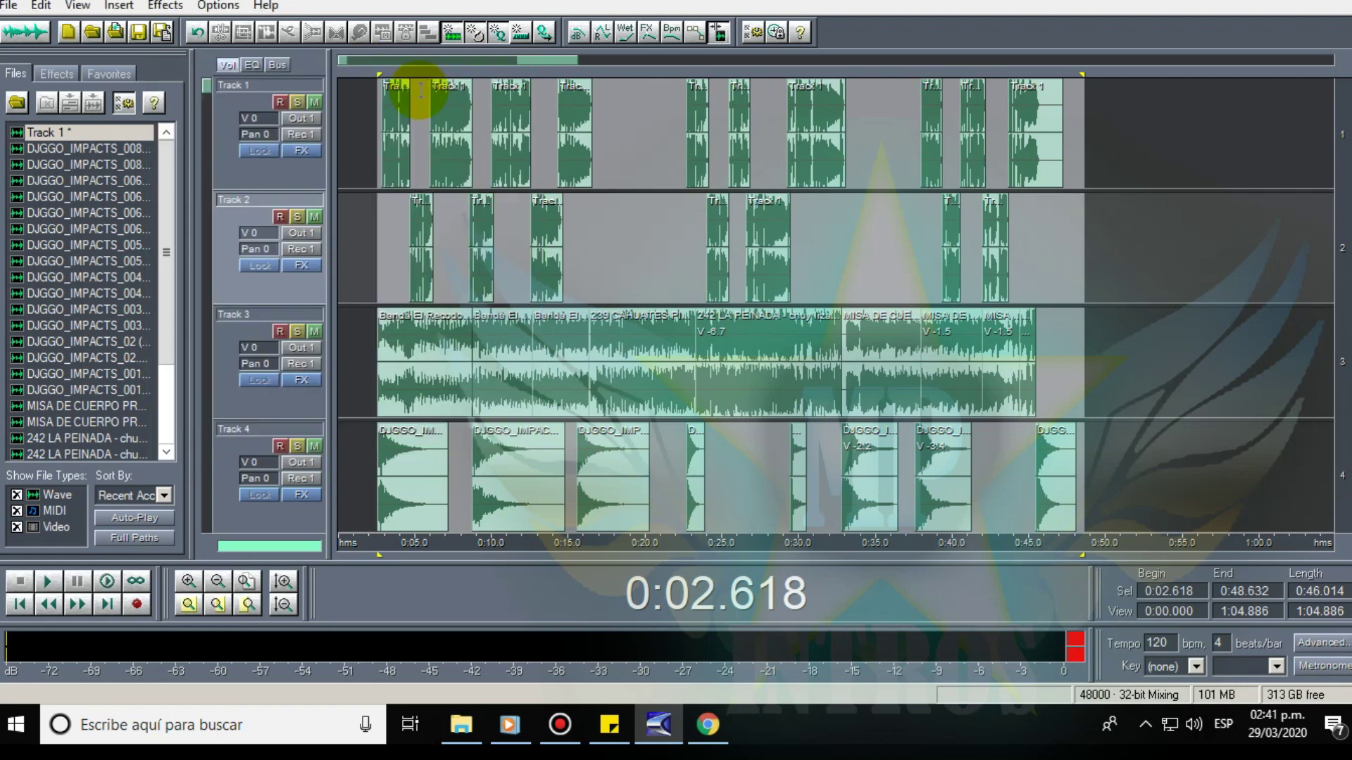
pyautogui.hotkey('alt', '2')
pyautogui.hotkey('alt', '2')
# Show the Mixers window, lower the master volume to -6.4 dB and close the mixer.
pyautogui.click(40, 7)
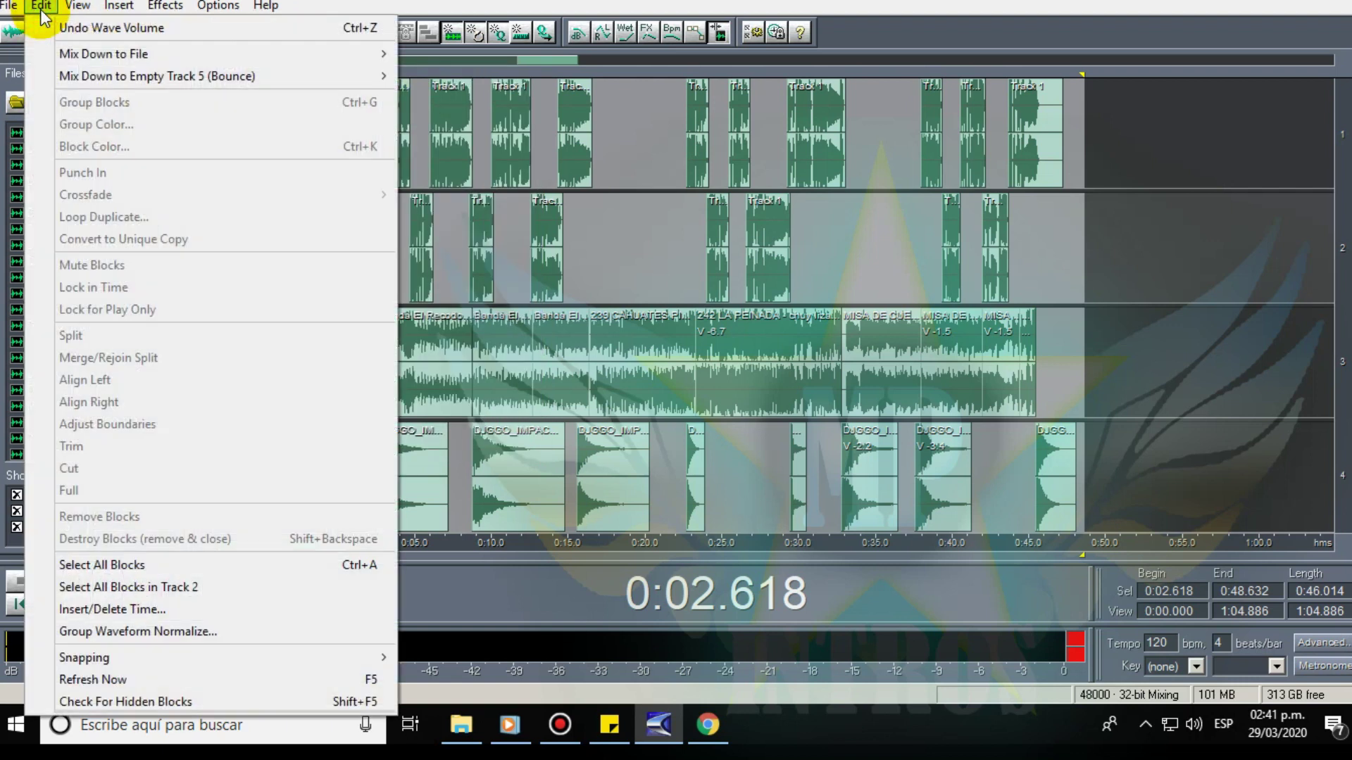
pyautogui.moveTo(81, 9)
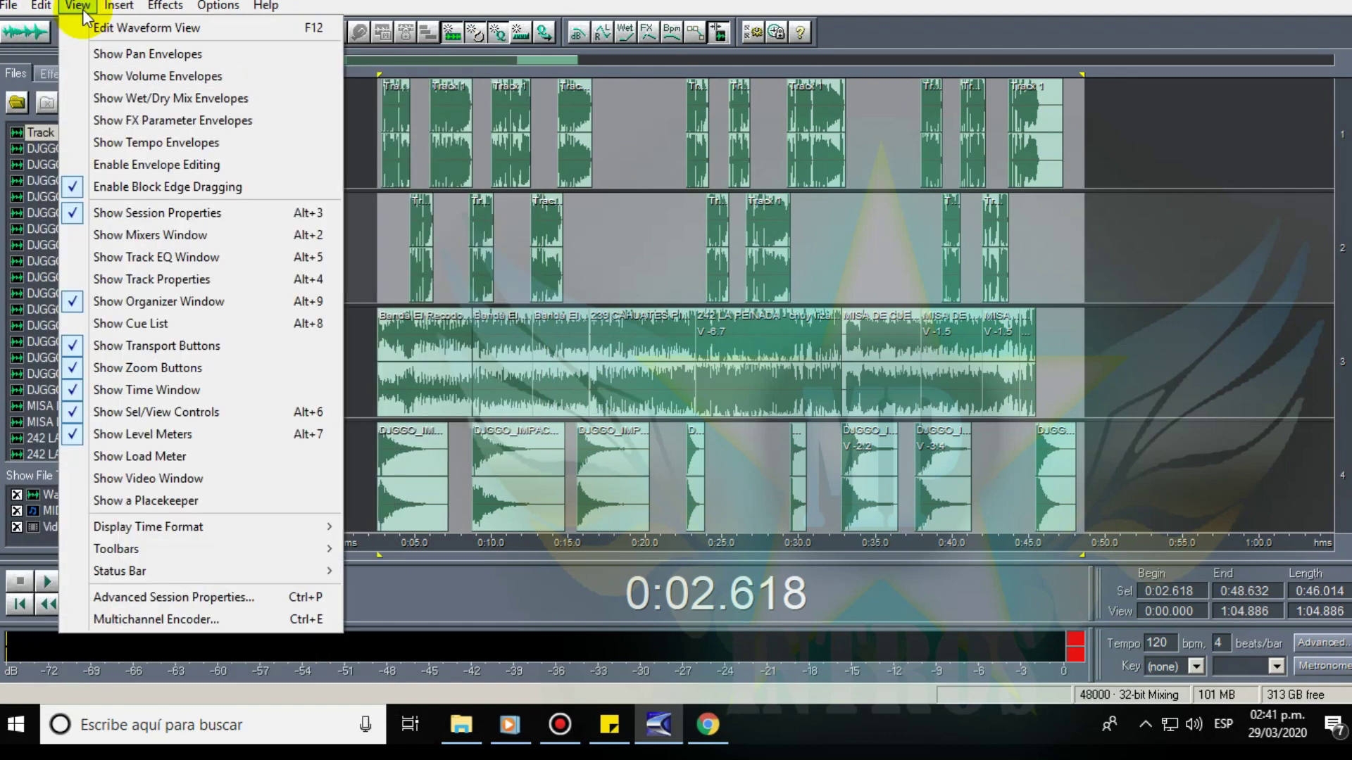
pyautogui.click(209, 243)
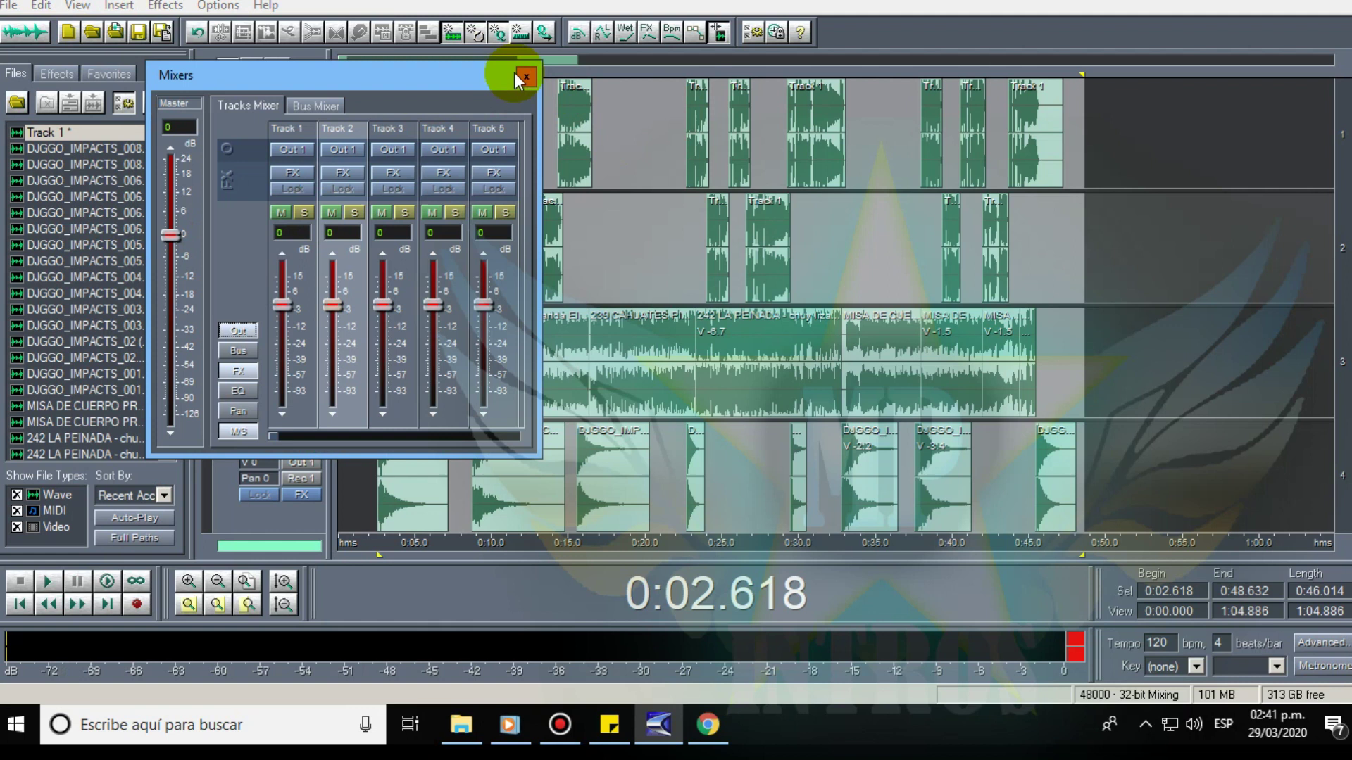
pyautogui.click(525, 77)
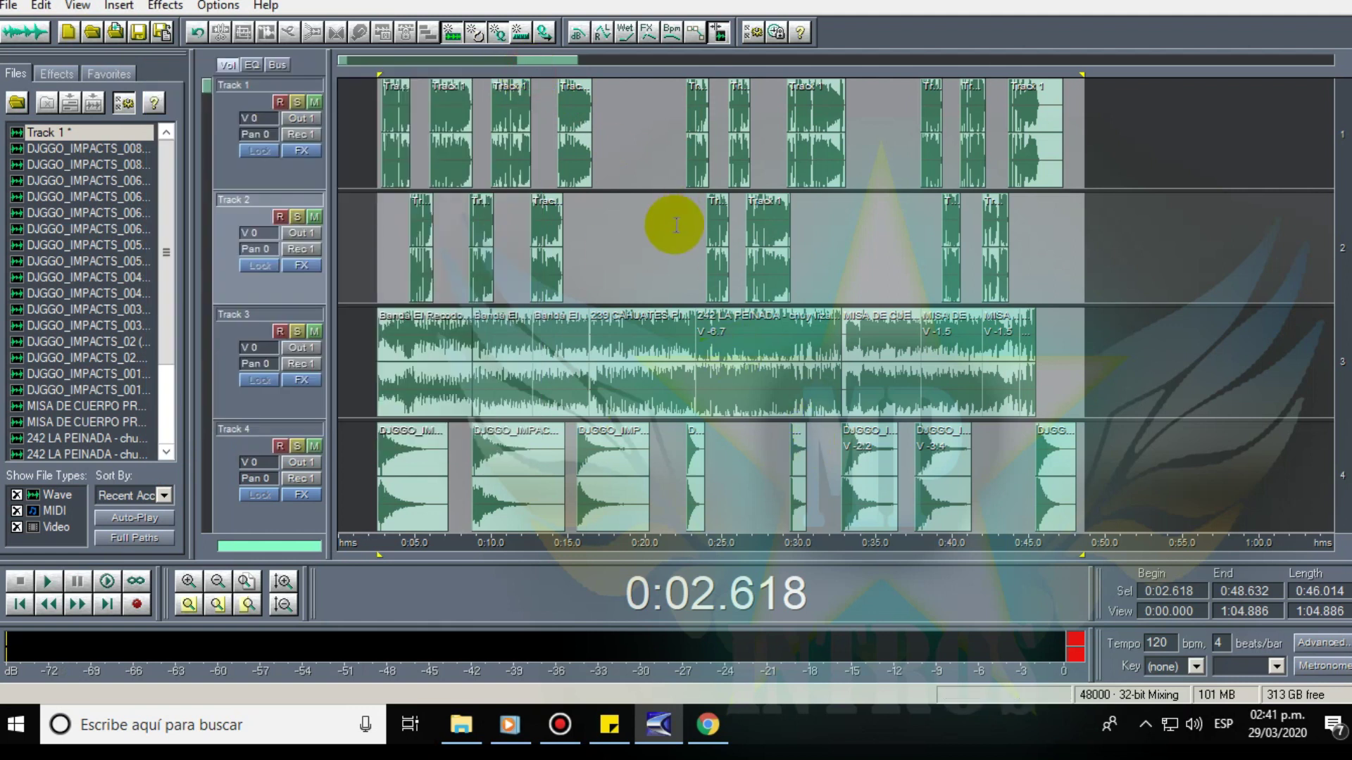
pyautogui.press('F3')
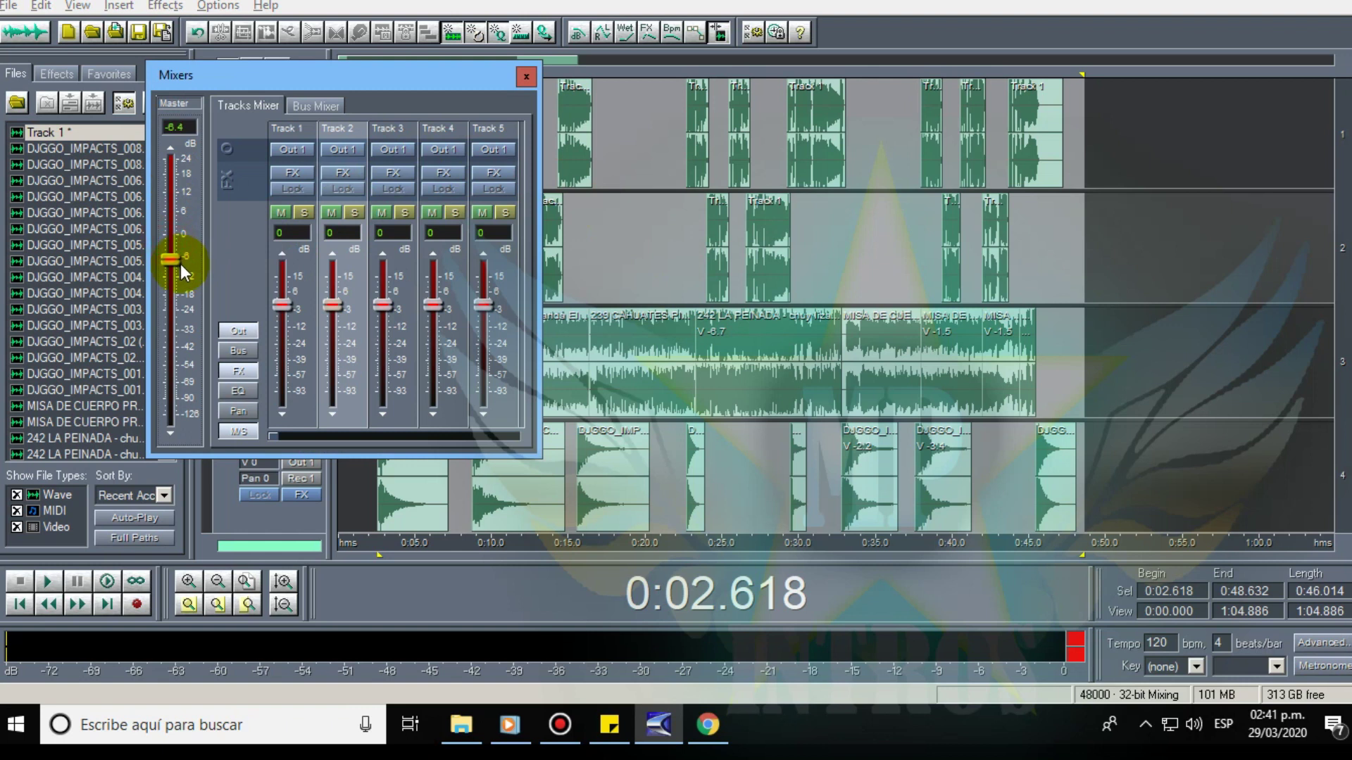
pyautogui.moveTo(180, 263)
pyautogui.mouseDown()
pyautogui.moveTo(188, 238)
pyautogui.moveTo(206, 264)
pyautogui.mouseUp()
pyautogui.click(526, 76)
# Bounce all waves in the selected range to a track and open the resulting mixdown in the waveform view.
pyautogui.rightClick(659, 221)
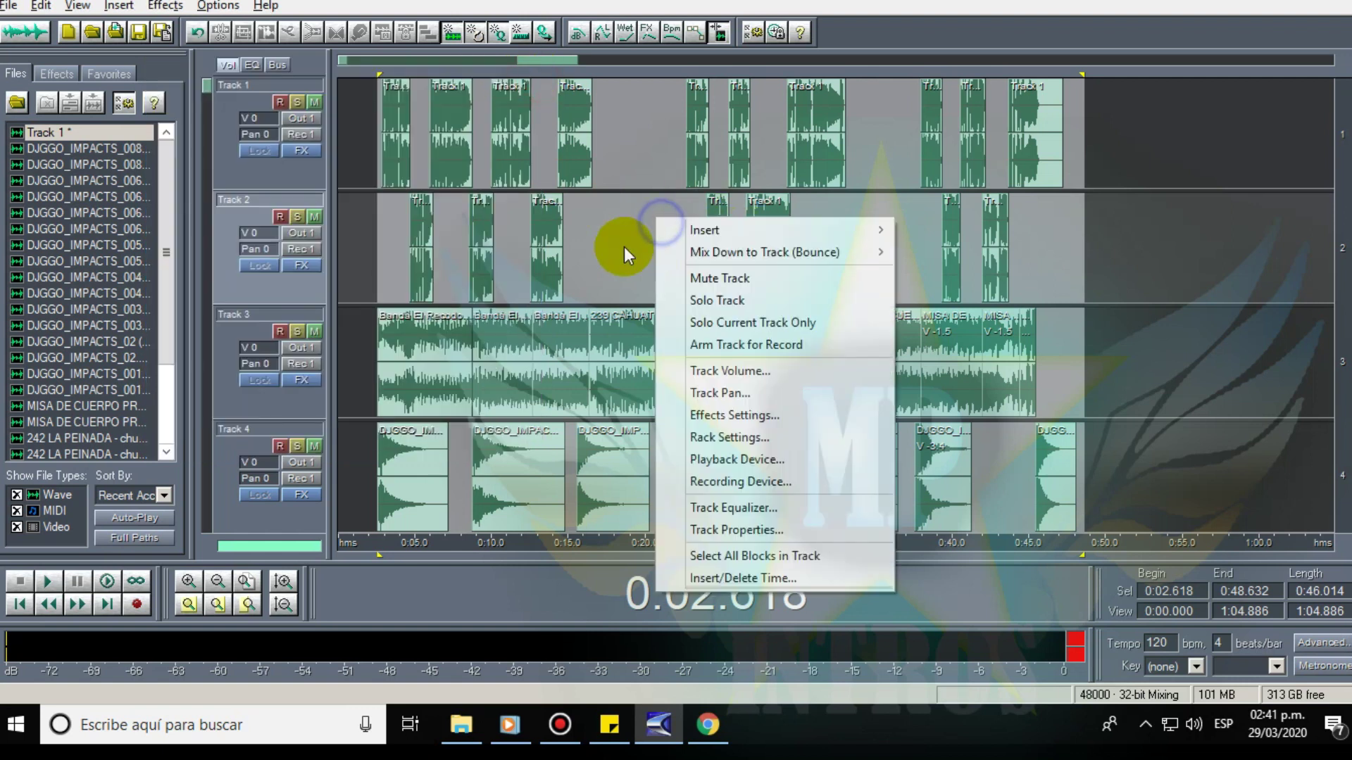
pyautogui.moveTo(836, 260)
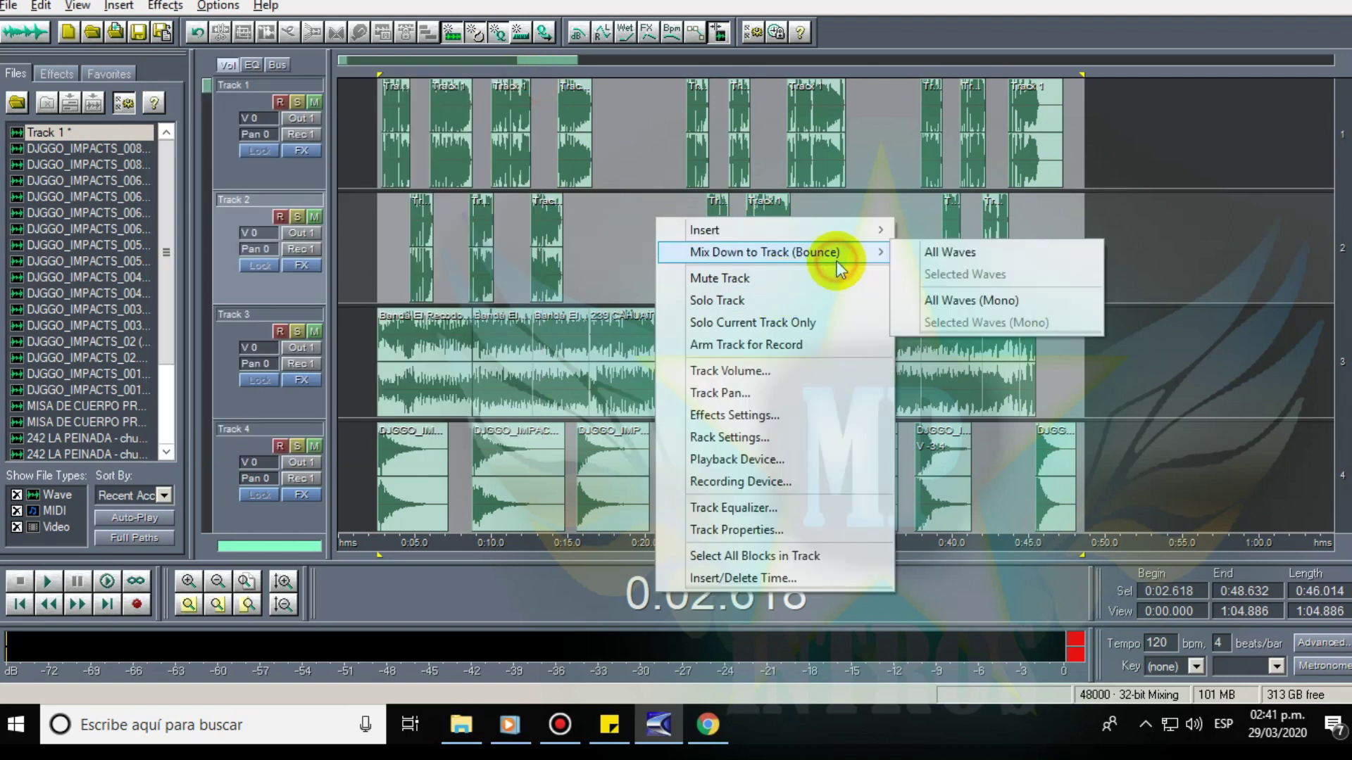
pyautogui.click(963, 255)
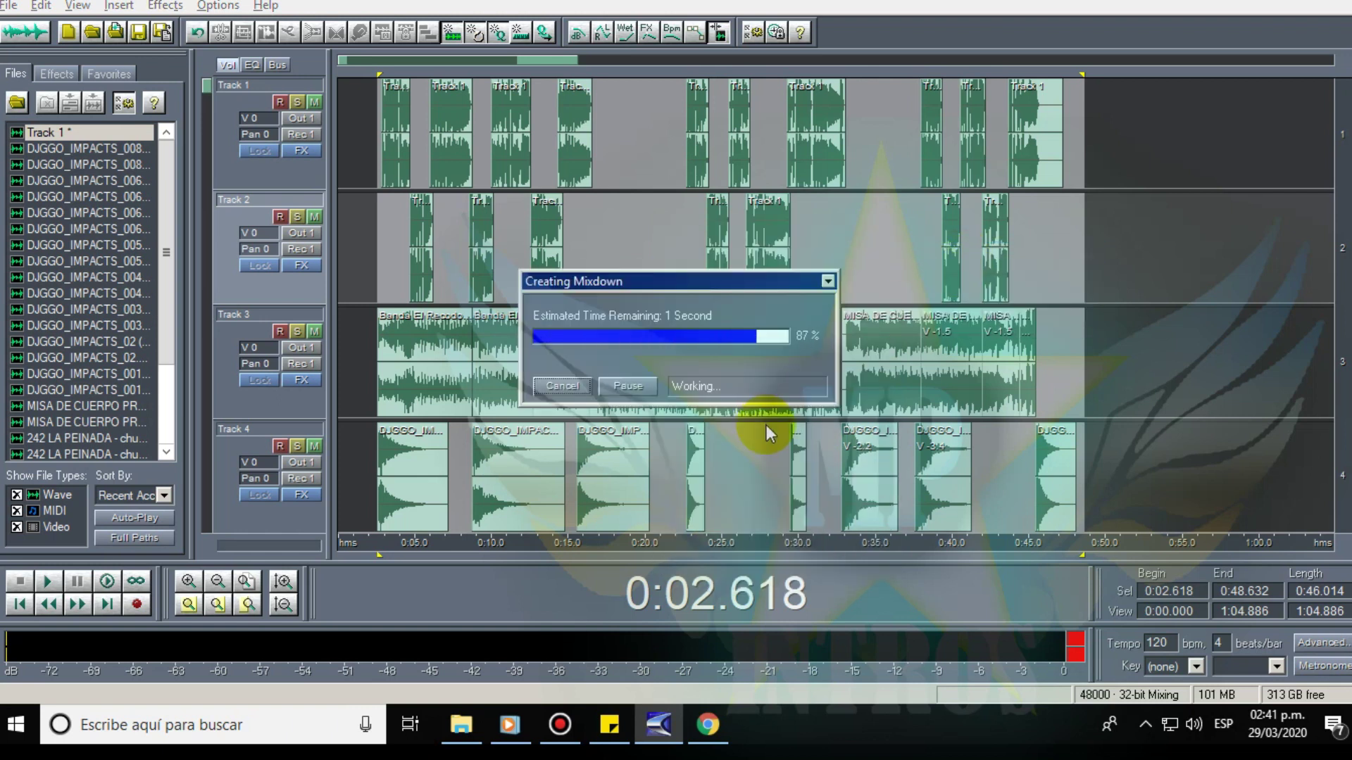
pyautogui.doubleClick(745, 266)
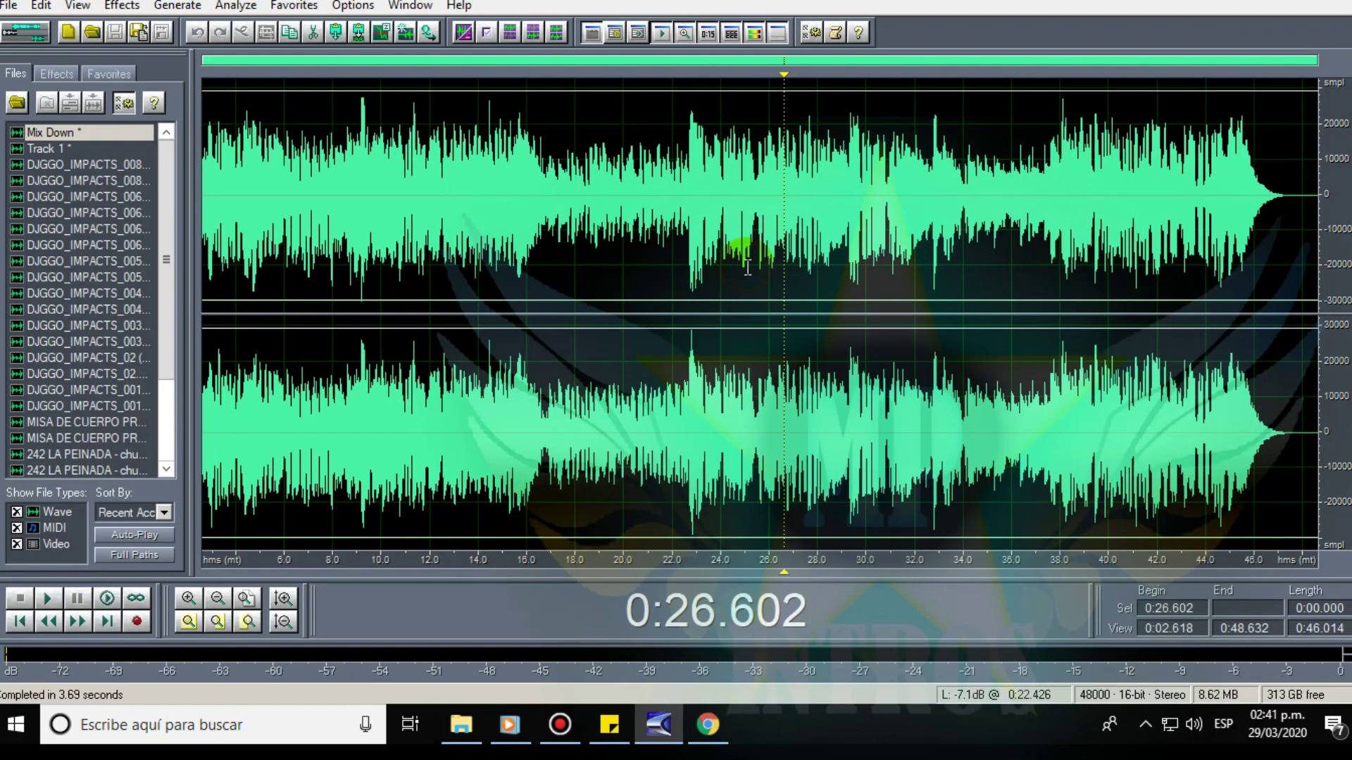
# Move the mixdown clip in the multitrack session to start at about 47.2 seconds and reopen its waveform.
pyautogui.click(24, 40)
pyautogui.moveTo(712, 246); pyautogui.dragTo(1165, 232)
pyautogui.doubleClick(922, 267)
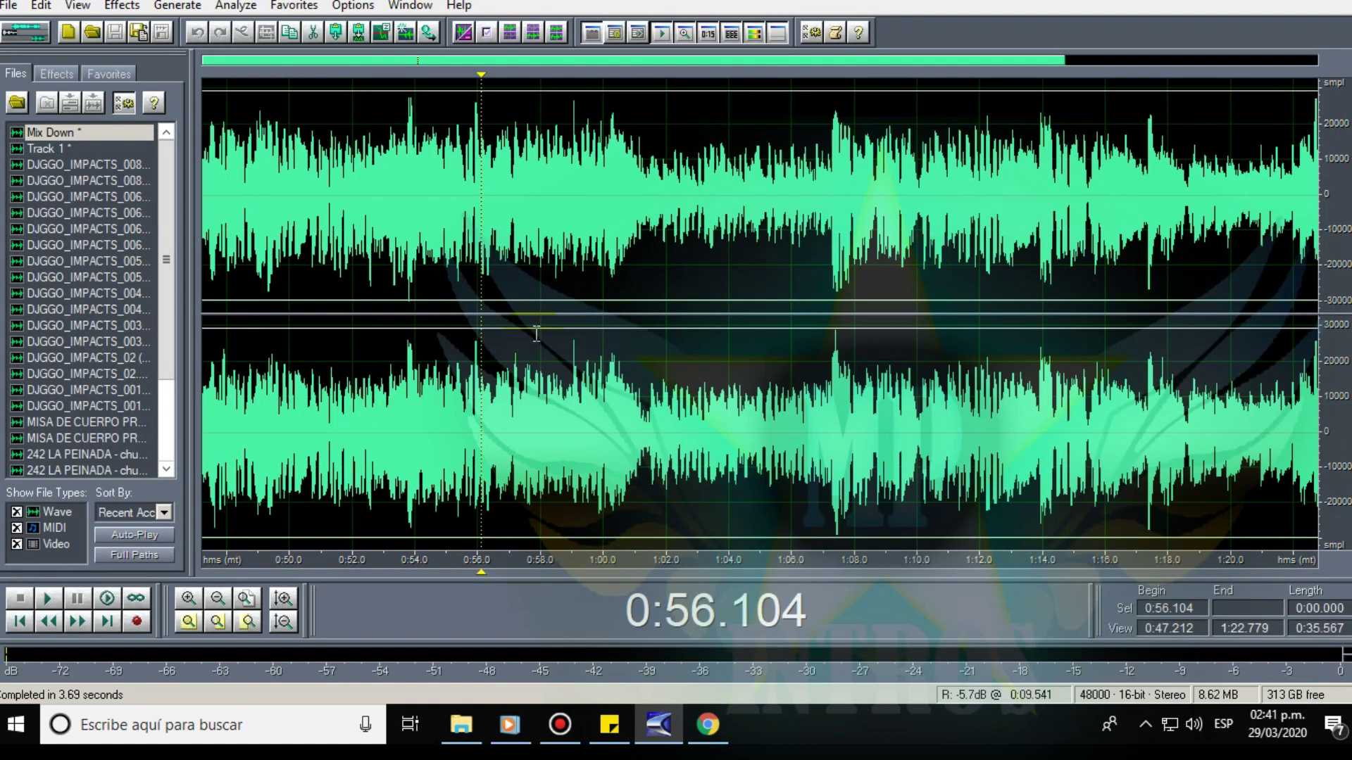
# Select the entire mixdown waveform, play its opening and stop playback.
pyautogui.doubleClick(535, 332)
pyautogui.scroll(-1, 606, 317)
pyautogui.click(726, 266)
pyautogui.doubleClick(821, 262)
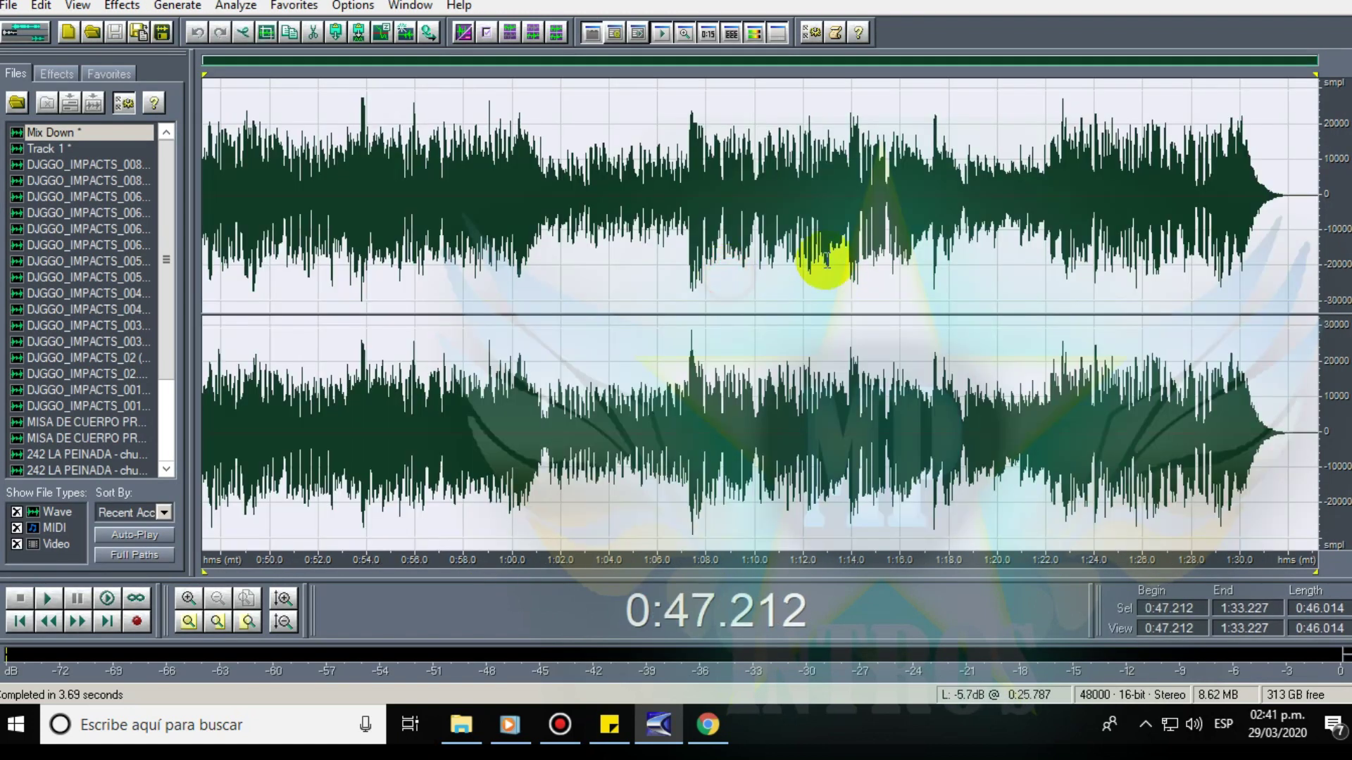
pyautogui.press('space')
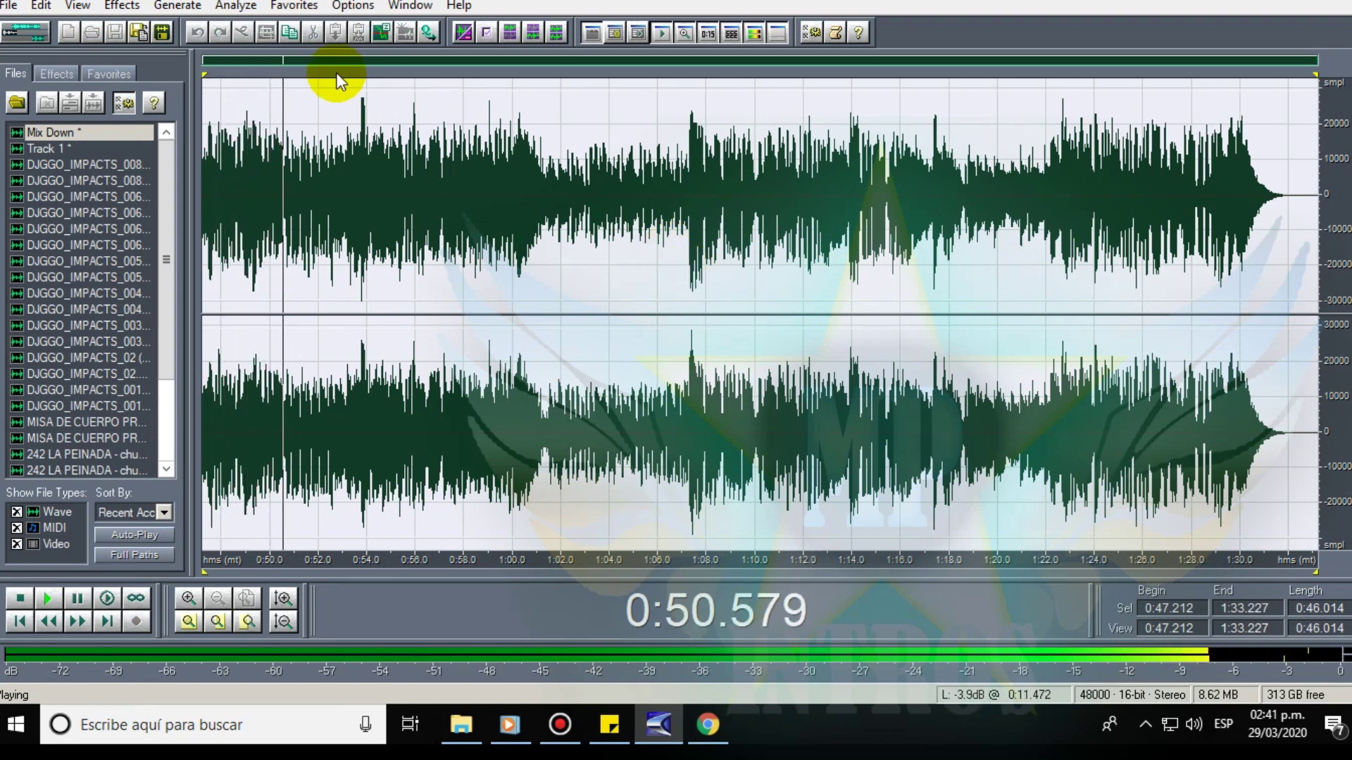
pyautogui.press('space')
# Preview the RealAudio Compander preset of Dynamics Processing on the mixdown and stop the preview.
pyautogui.click(127, 7)
pyautogui.moveTo(206, 100)
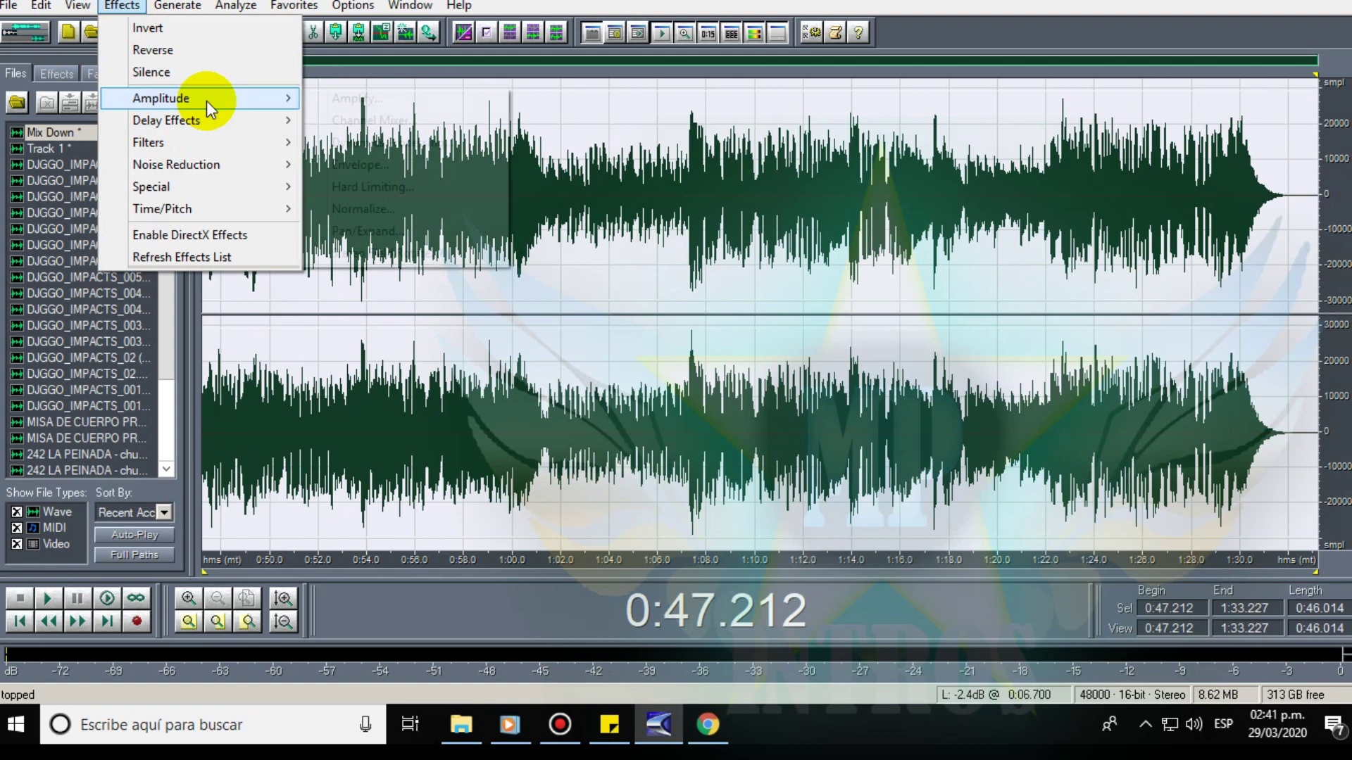
pyautogui.click(412, 144)
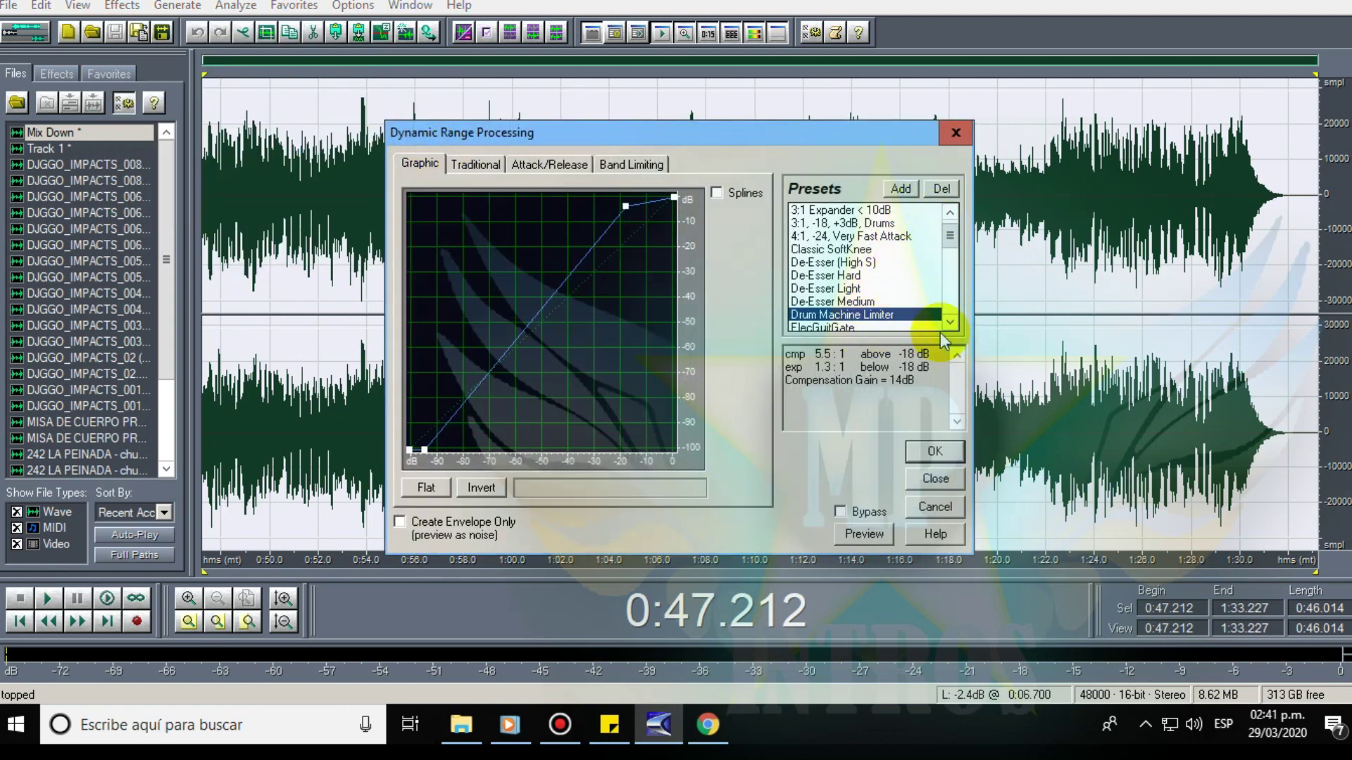
pyautogui.moveTo(948, 246); pyautogui.dragTo(961, 259)
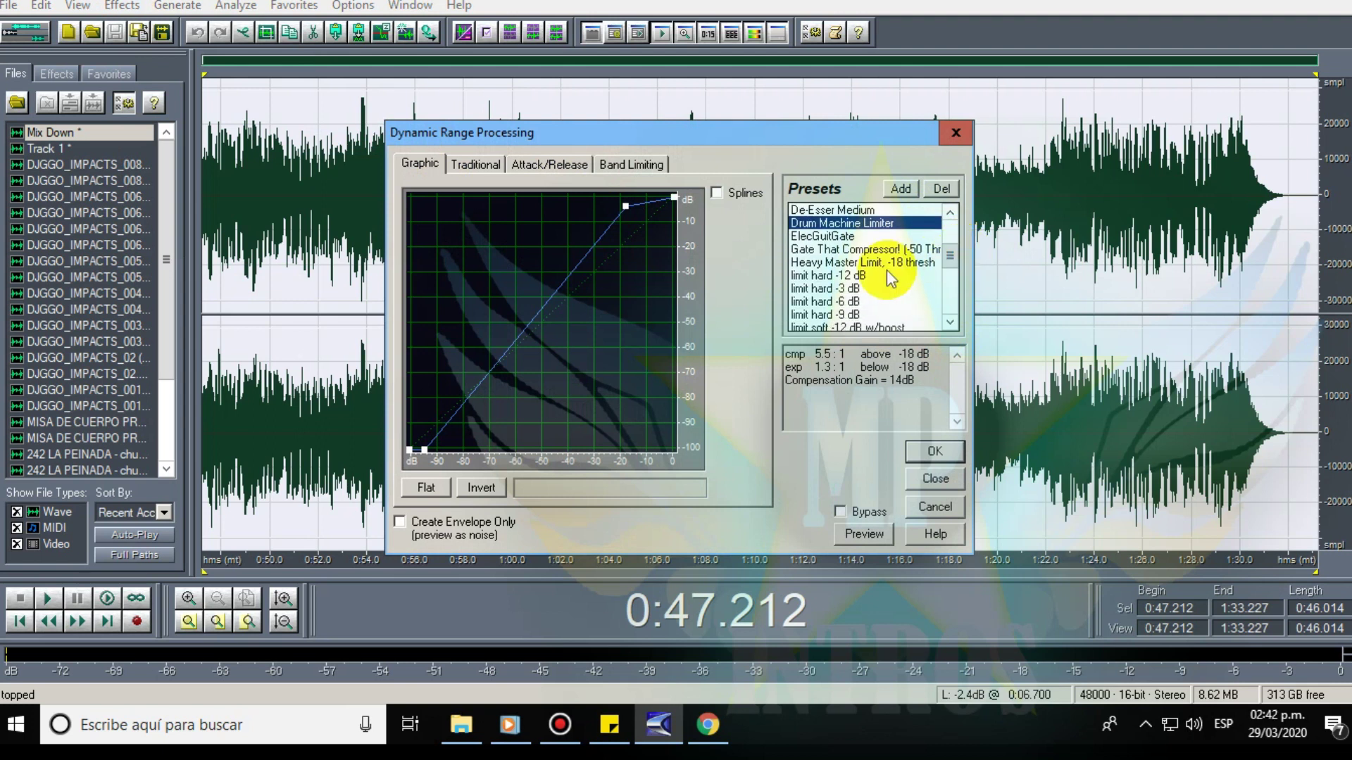
pyautogui.moveTo(949, 254); pyautogui.dragTo(952, 310)
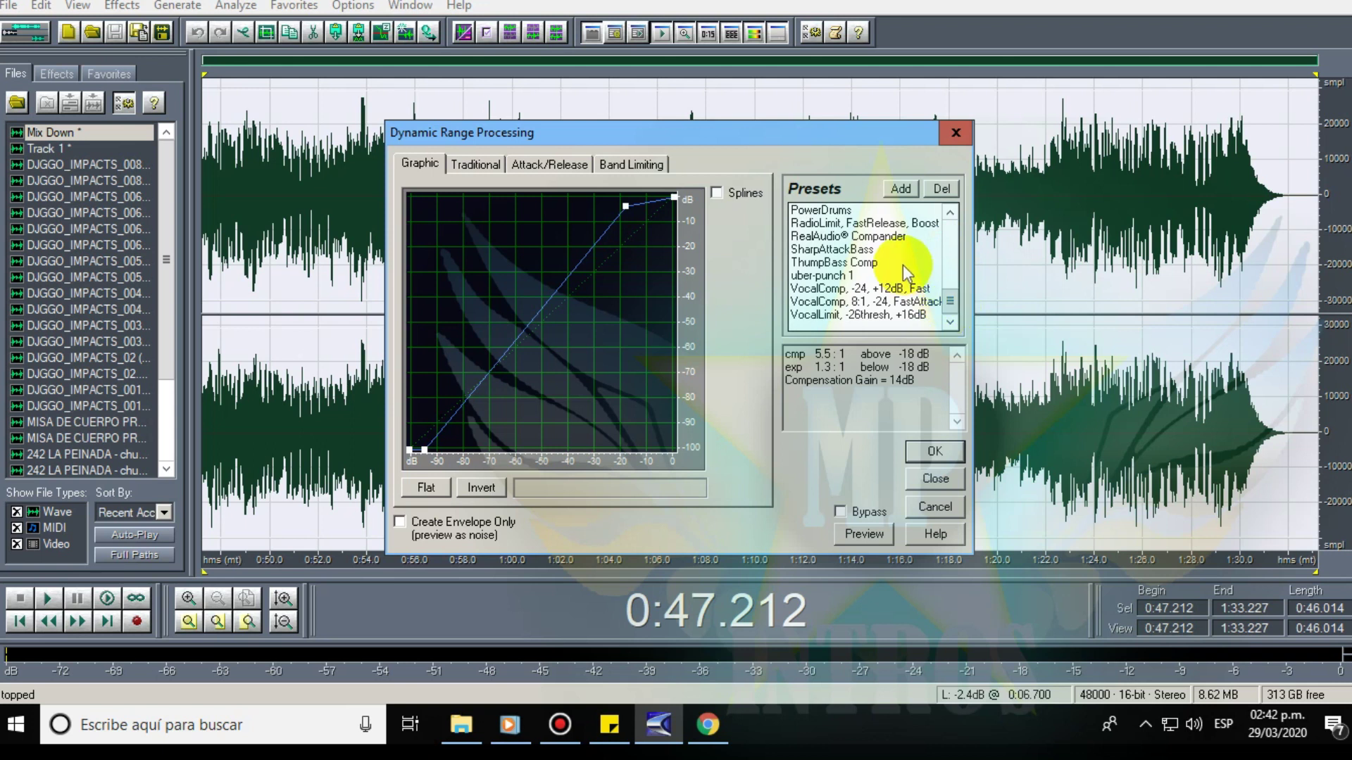
pyautogui.click(852, 236)
pyautogui.click(872, 537)
pyautogui.click(870, 537)
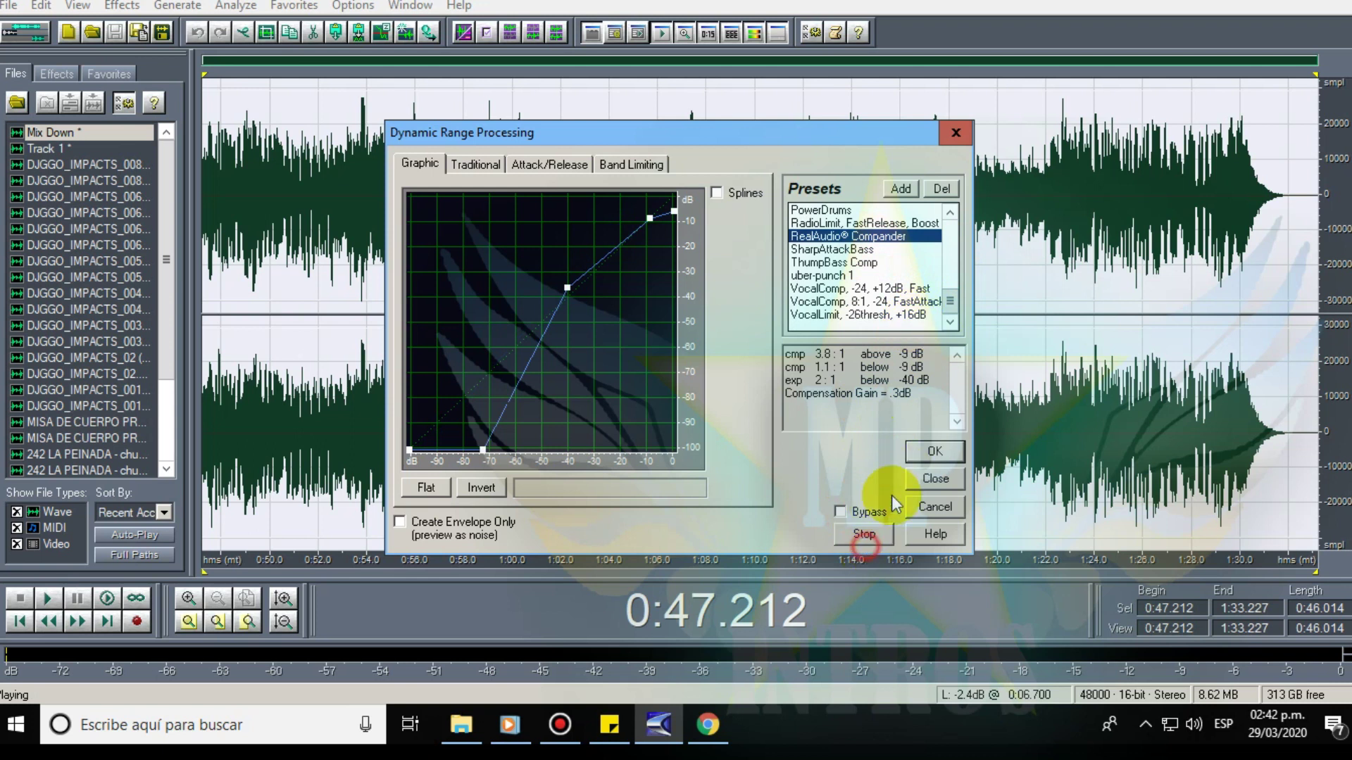
pyautogui.click(868, 533)
# Preview the 3:1 Expander < 10dB and Drum Machine Limiter dynamics presets on the mixdown.
pyautogui.moveTo(946, 302); pyautogui.dragTo(953, 216)
pyautogui.click(873, 223)
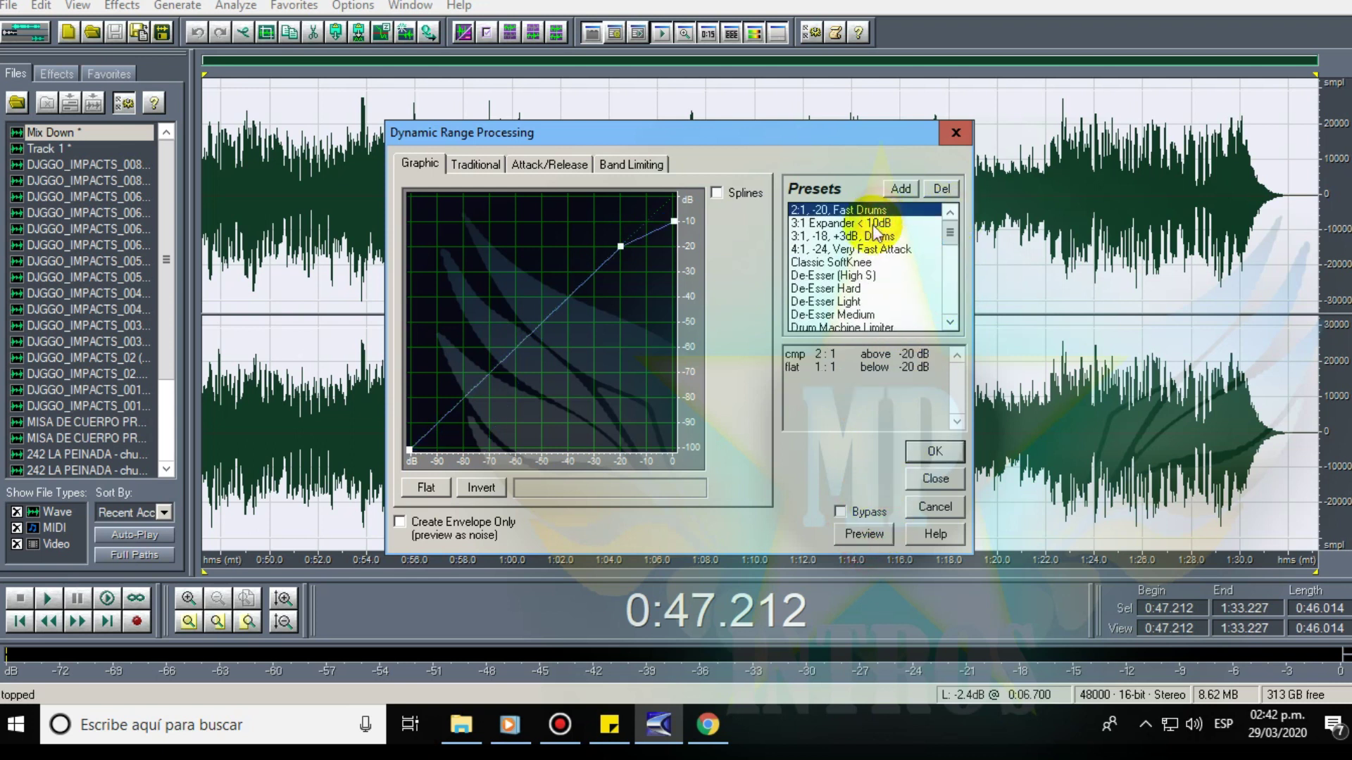
pyautogui.click(870, 535)
pyautogui.click(864, 535)
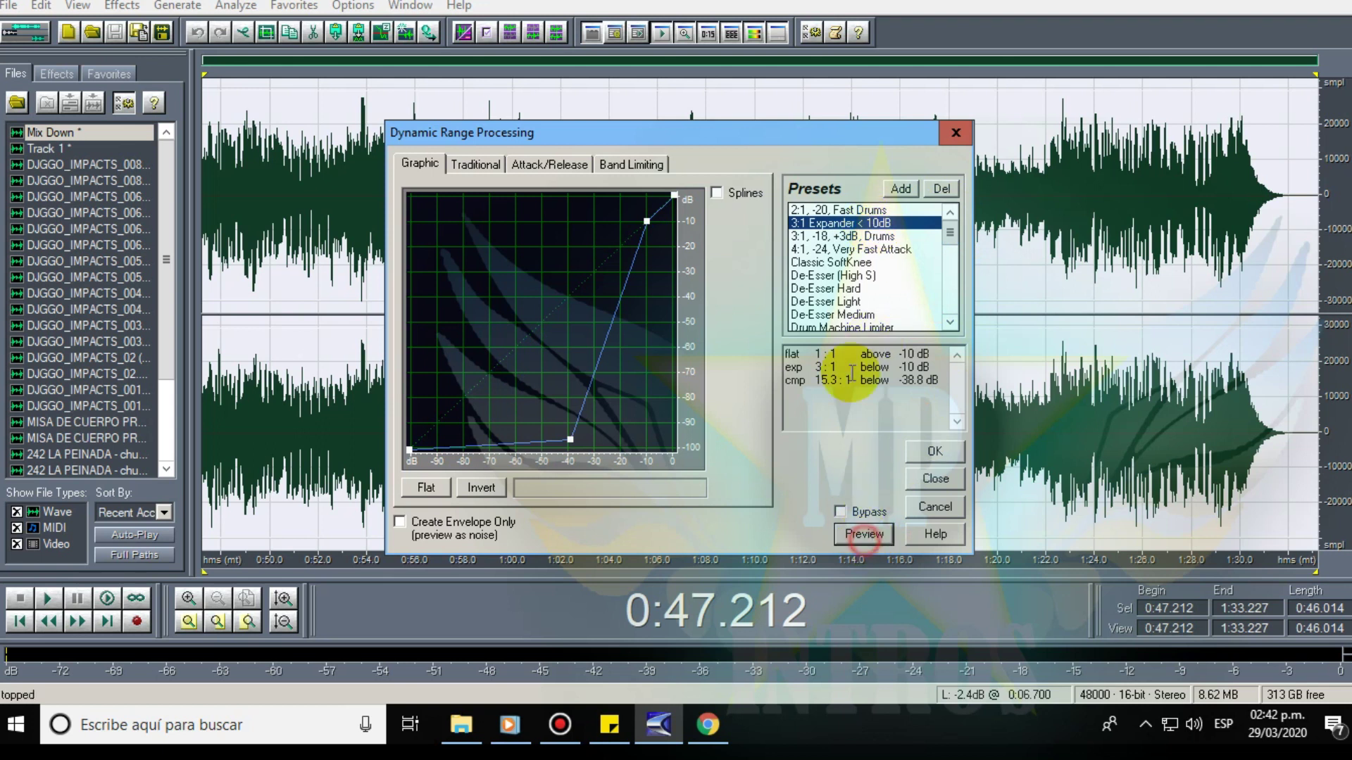
pyautogui.click(868, 327)
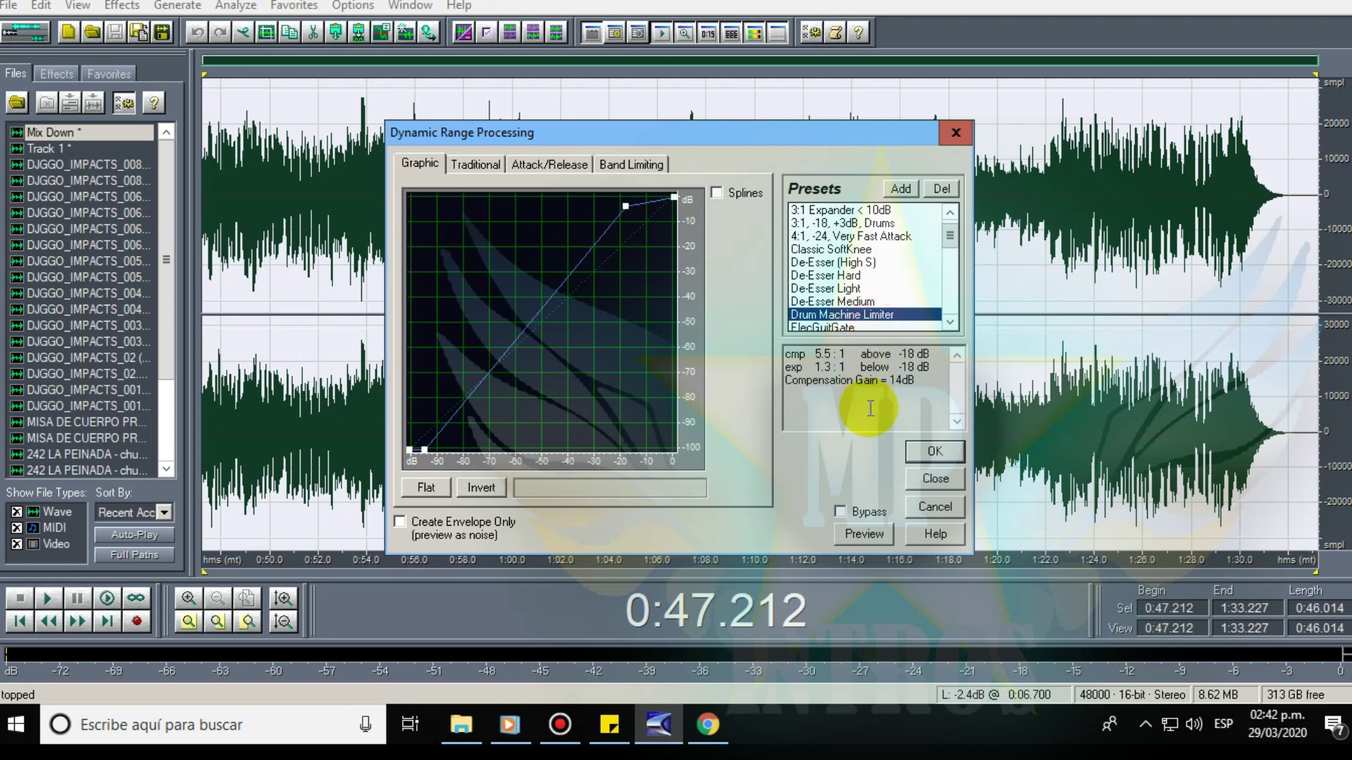
pyautogui.click(854, 538)
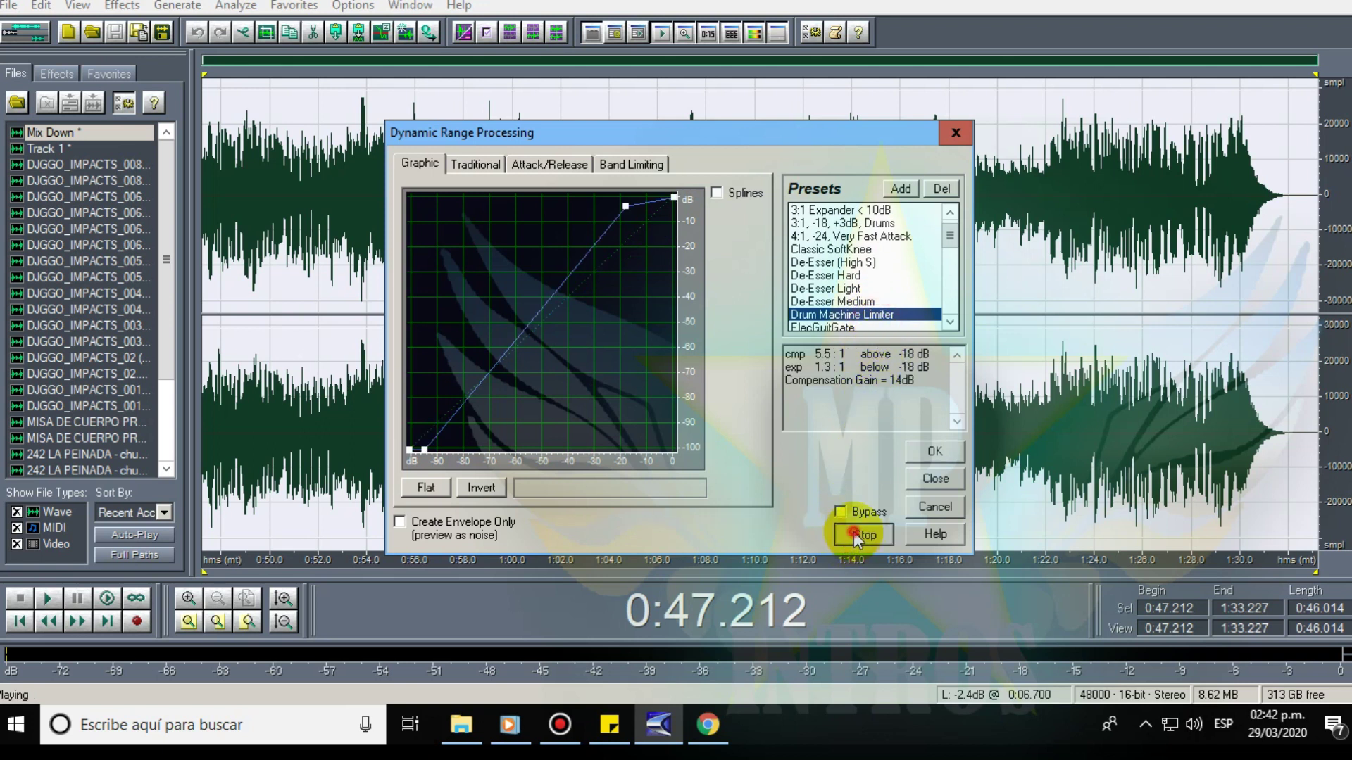
pyautogui.click(855, 537)
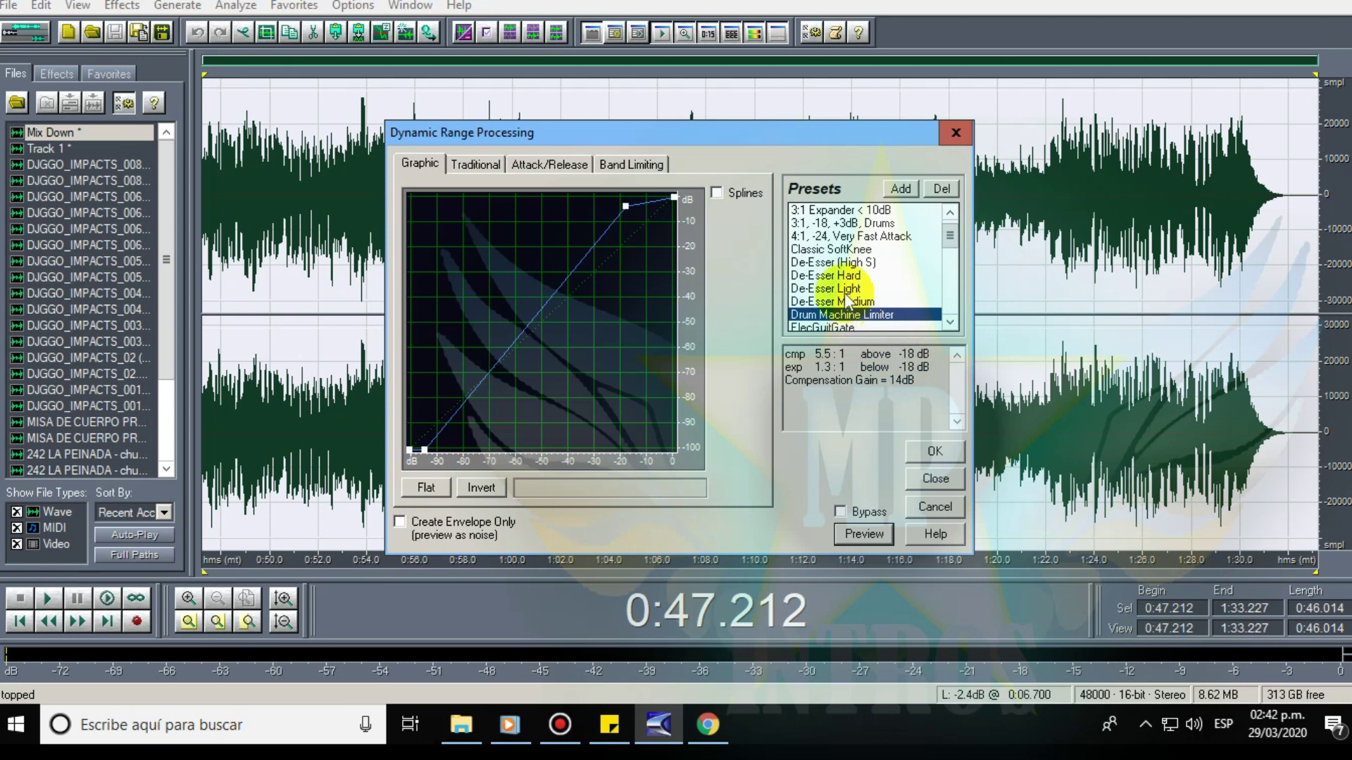
# Preview the Gate That Compressor! dynamics preset on the mixdown and leave the processing without applying it.
pyautogui.click(950, 322)
pyautogui.click(949, 323)
pyautogui.click(949, 323)
pyautogui.click(950, 323)
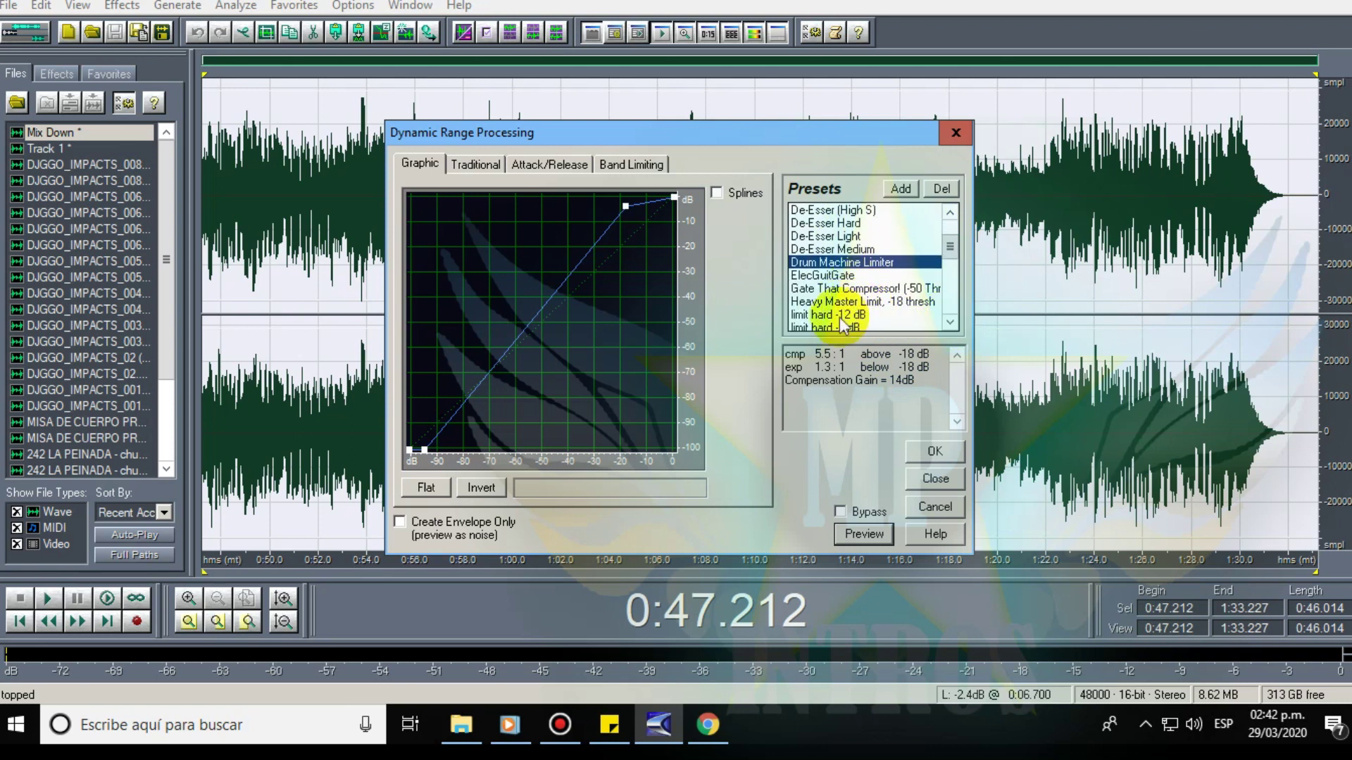
pyautogui.click(842, 290)
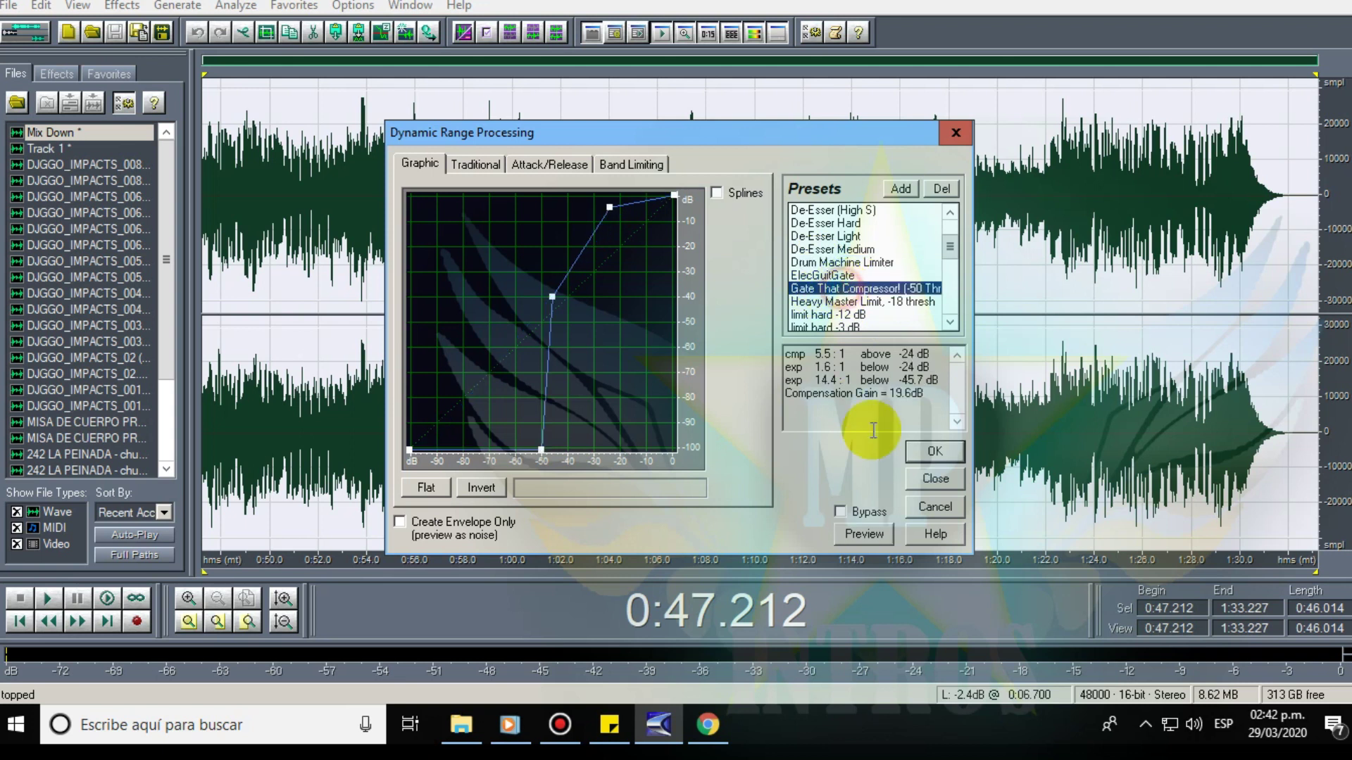
pyautogui.click(875, 540)
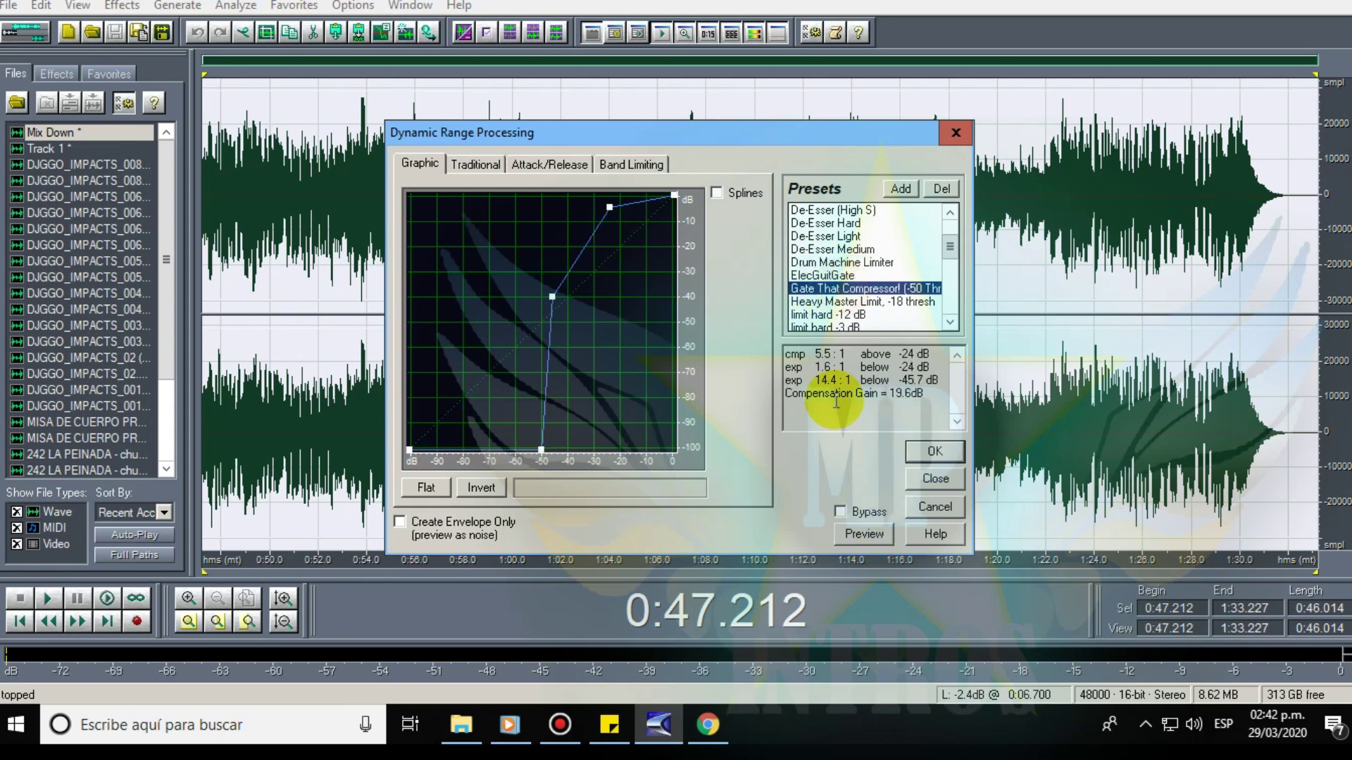
pyautogui.click(863, 534)
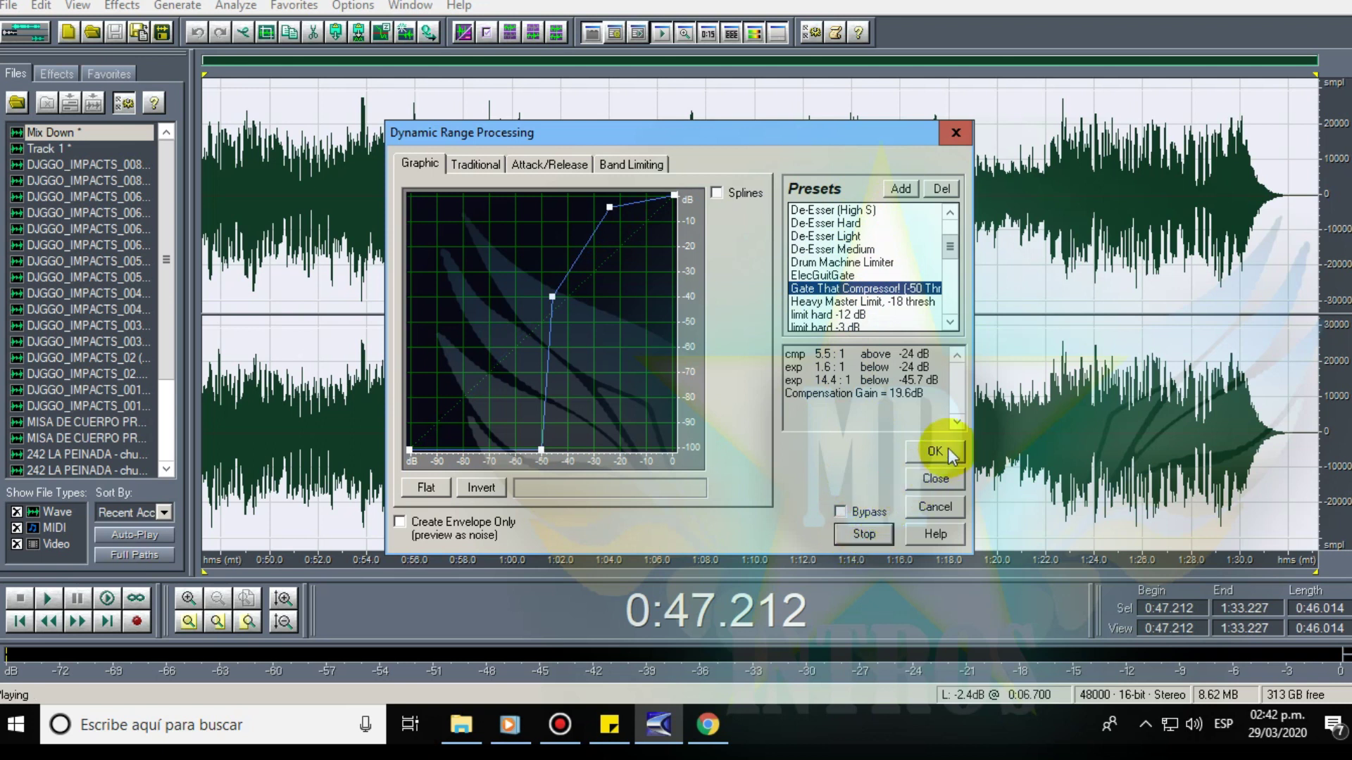
pyautogui.click(936, 506)
# Apply the 30-band Graphic Equalizer to the mixdown with the 63 Hz band's gain set to 12.62 dB, after previewing it.
pyautogui.click(123, 6)
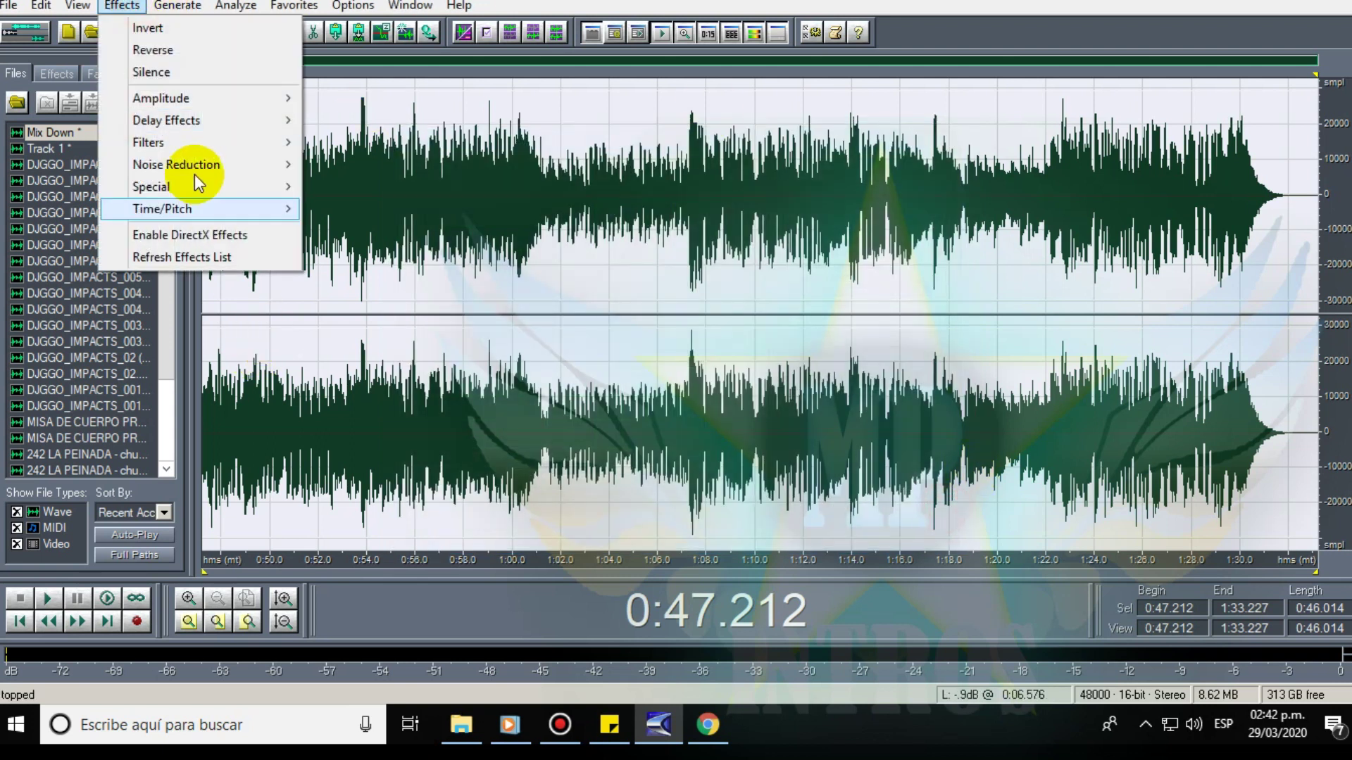
pyautogui.click(198, 134)
pyautogui.click(408, 187)
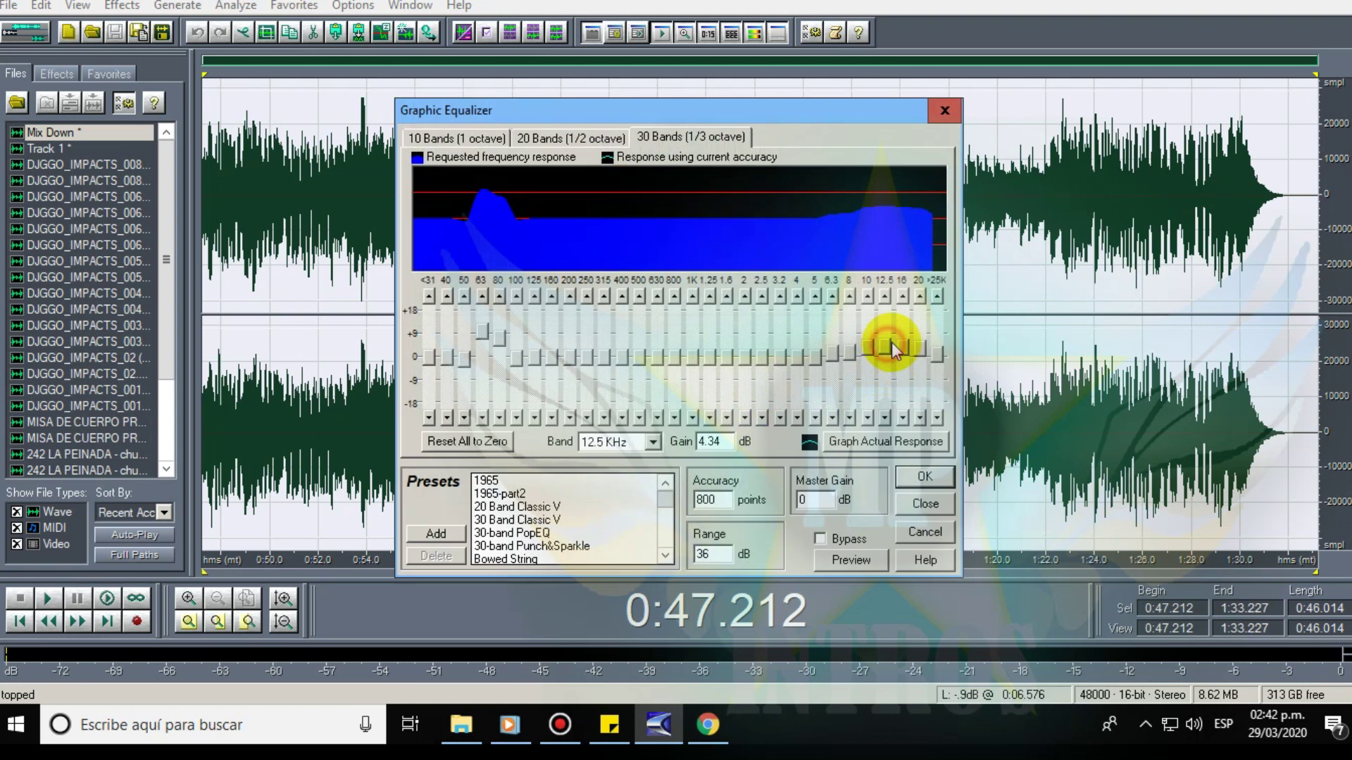
pyautogui.click(484, 328)
pyautogui.moveTo(491, 332)
pyautogui.mouseDown()
pyautogui.moveTo(492, 311)
pyautogui.moveTo(501, 326)
pyautogui.moveTo(478, 328)
pyautogui.mouseUp()
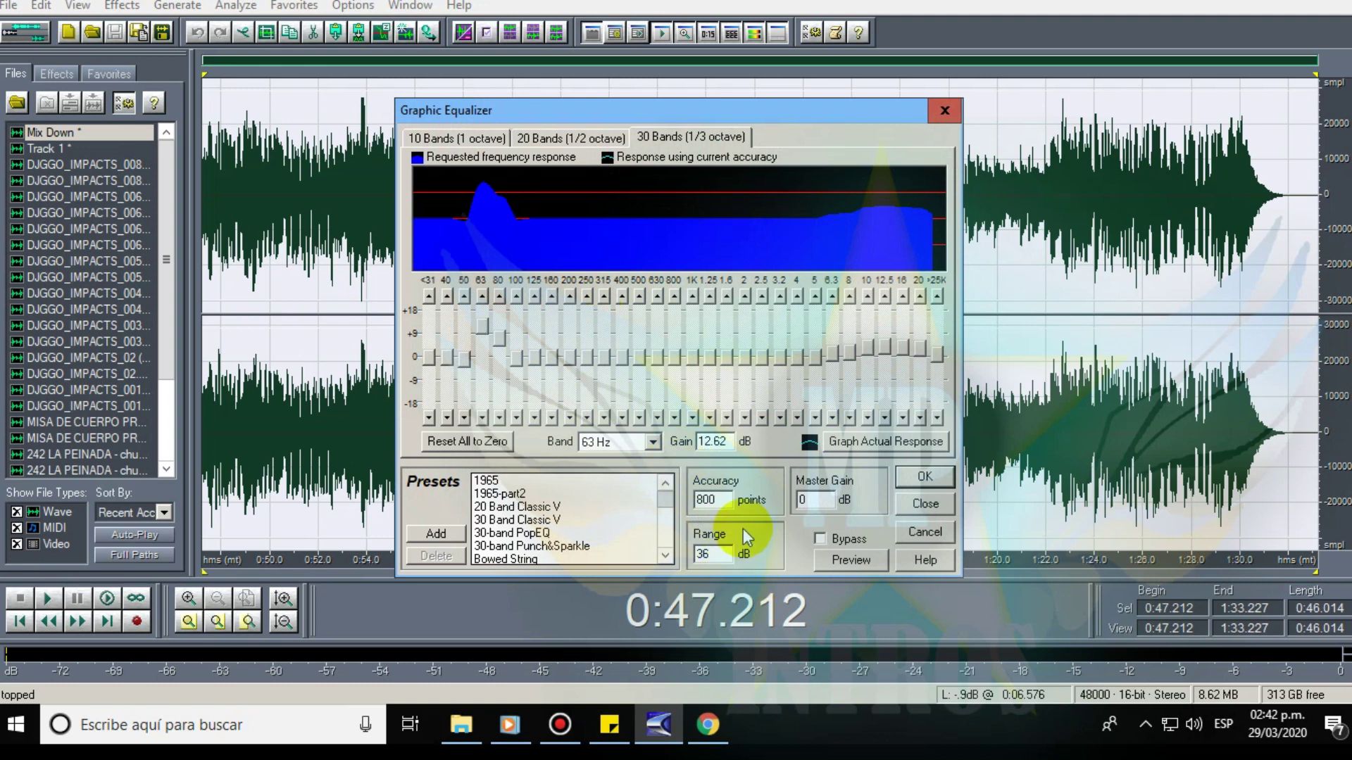
pyautogui.click(849, 558)
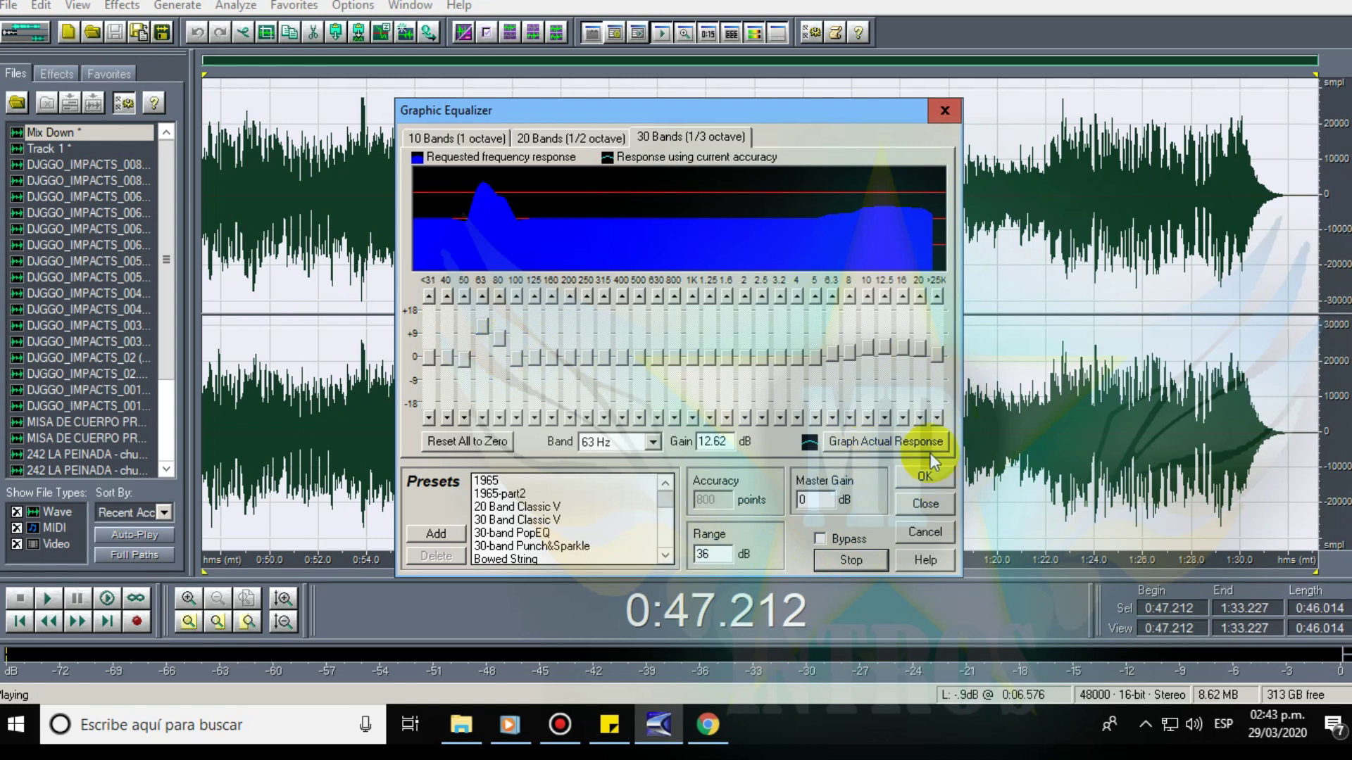
pyautogui.click(852, 556)
pyautogui.click(928, 482)
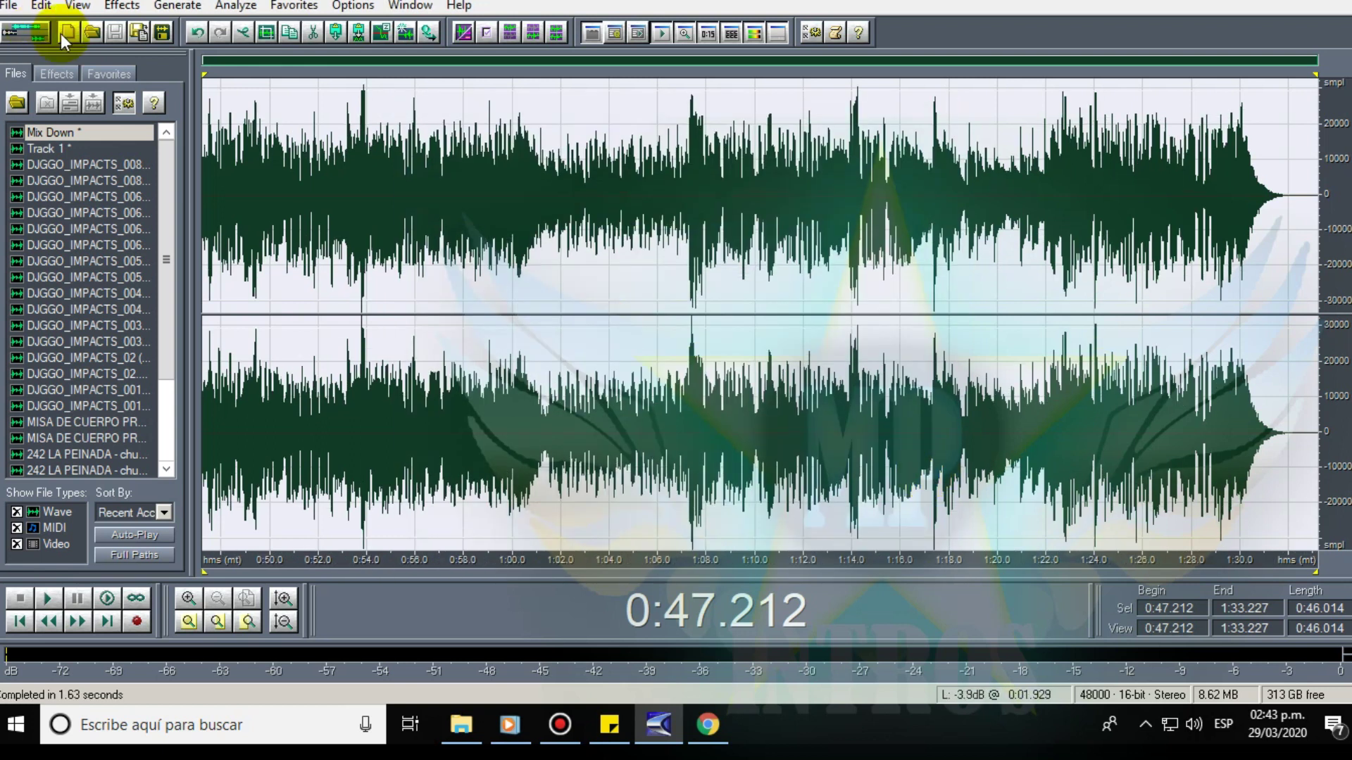
# Preview and apply Dynamics Processing with the Gate That Compressor! preset to the equalized mixdown.
pyautogui.click(122, 6)
pyautogui.click(229, 97)
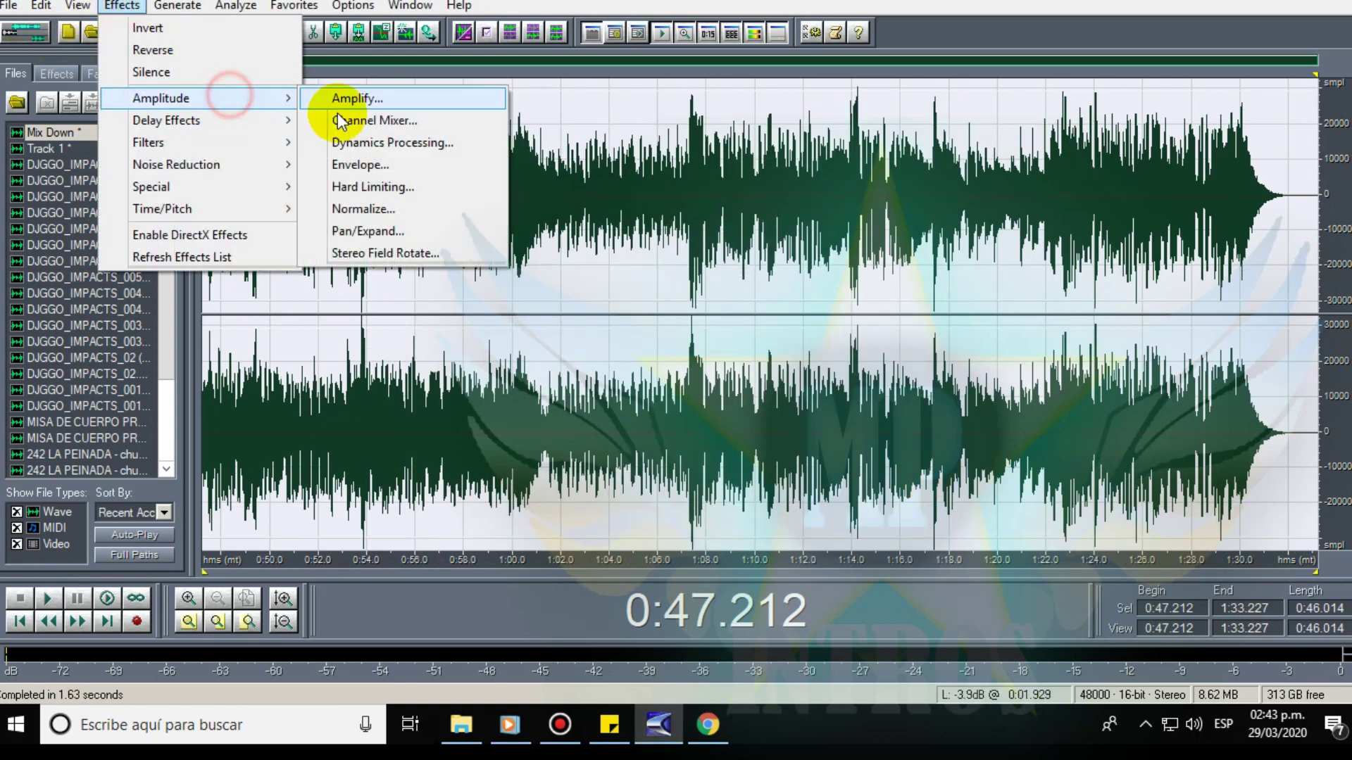
pyautogui.click(389, 143)
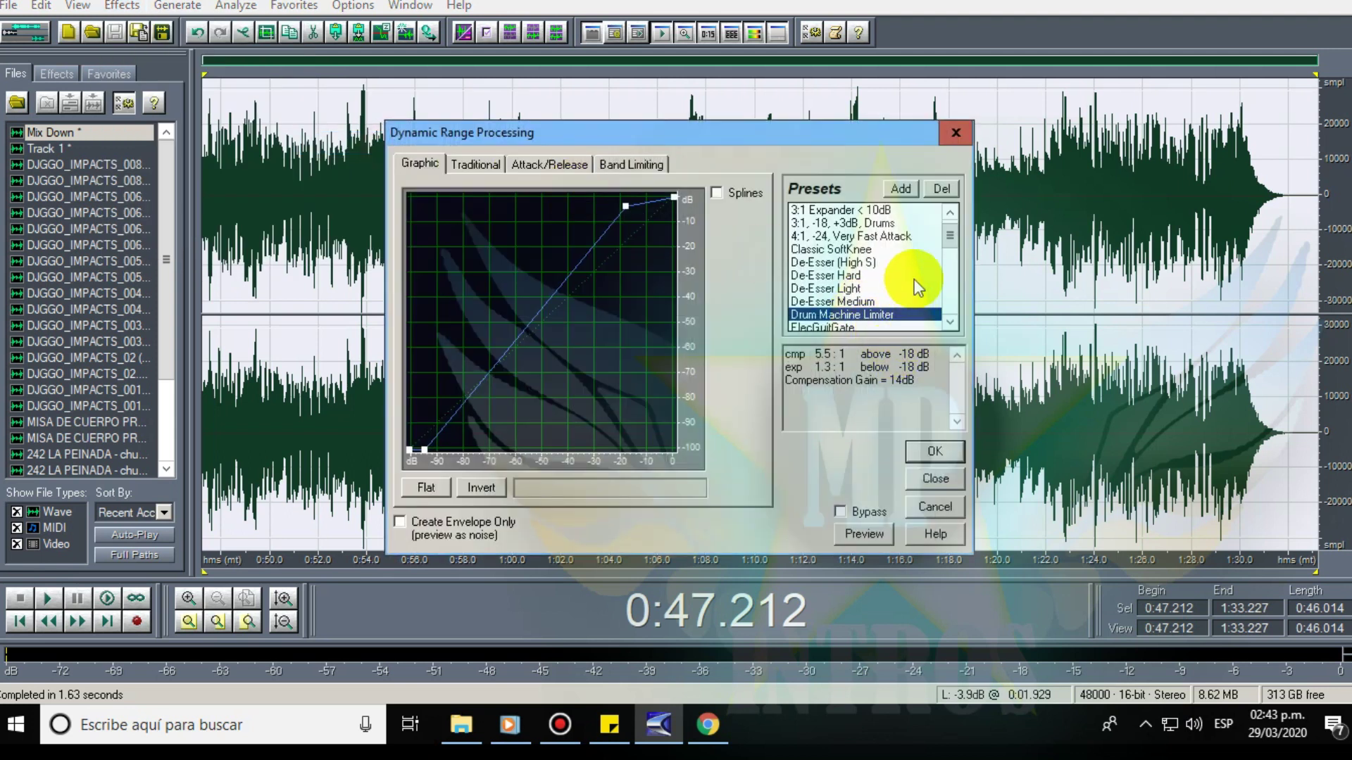
pyautogui.click(949, 323)
pyautogui.click(949, 323)
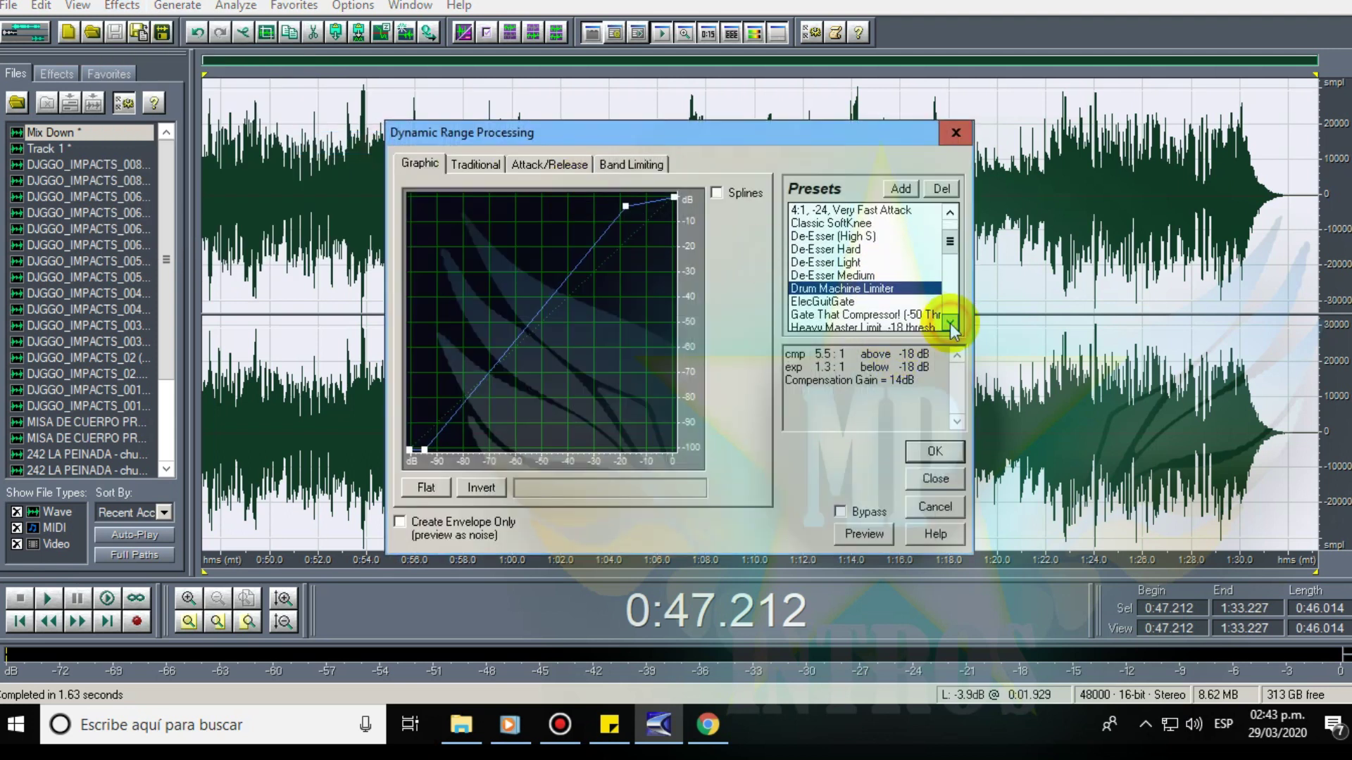
pyautogui.click(949, 323)
pyautogui.click(864, 301)
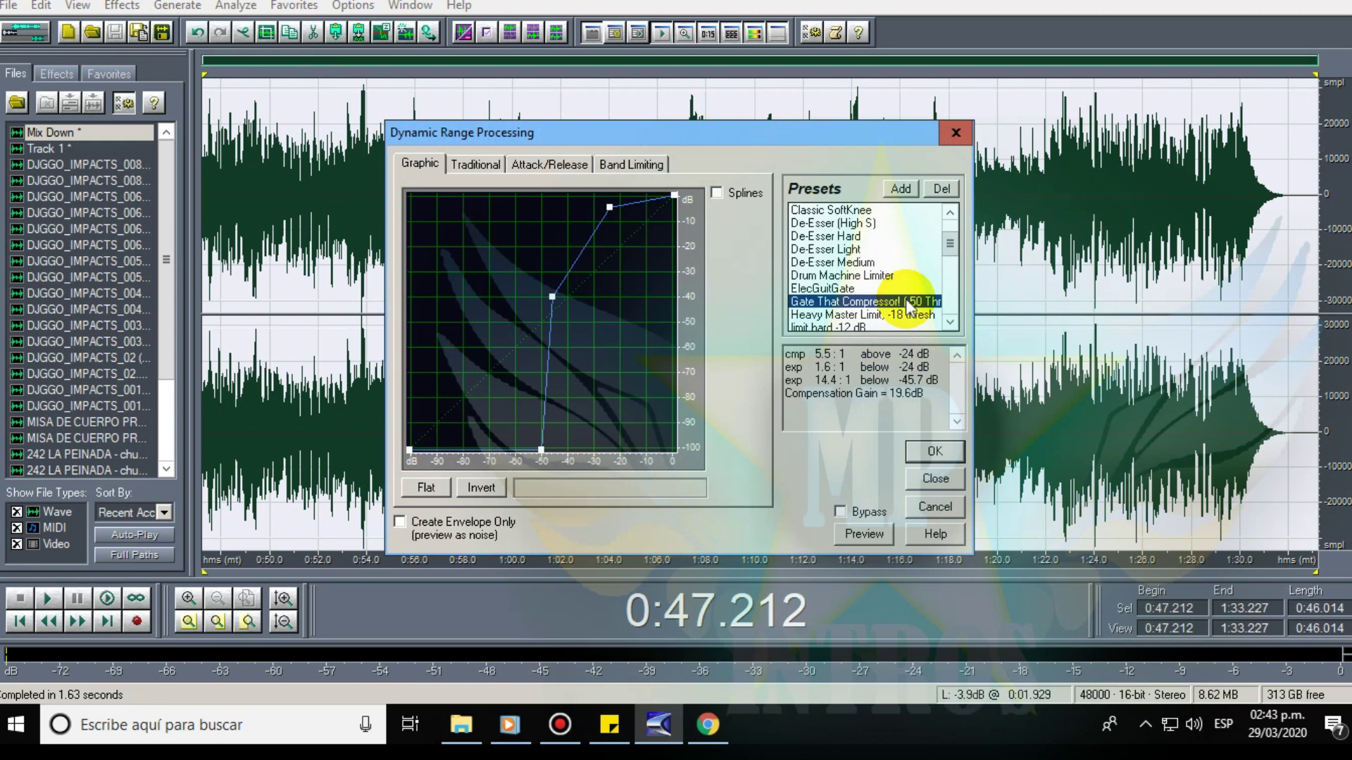
pyautogui.click(866, 533)
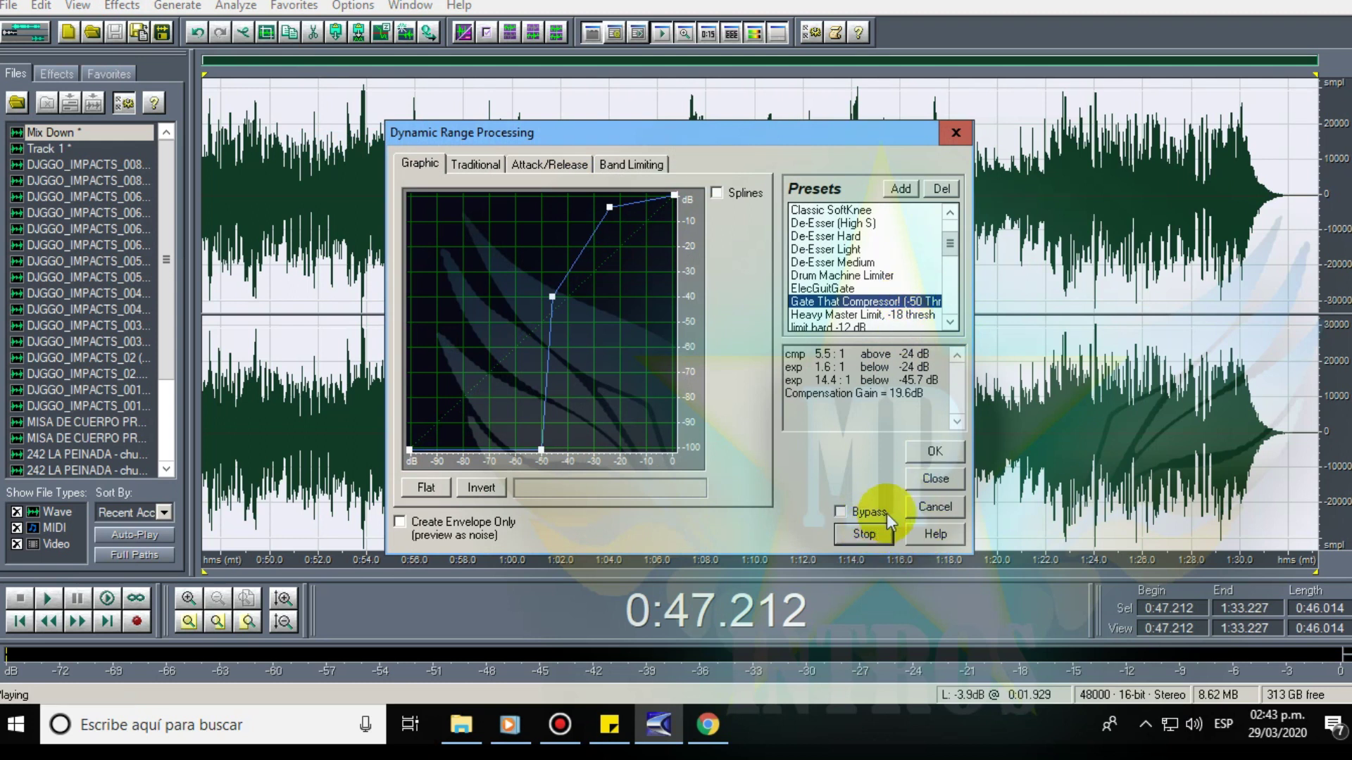
pyautogui.click(935, 459)
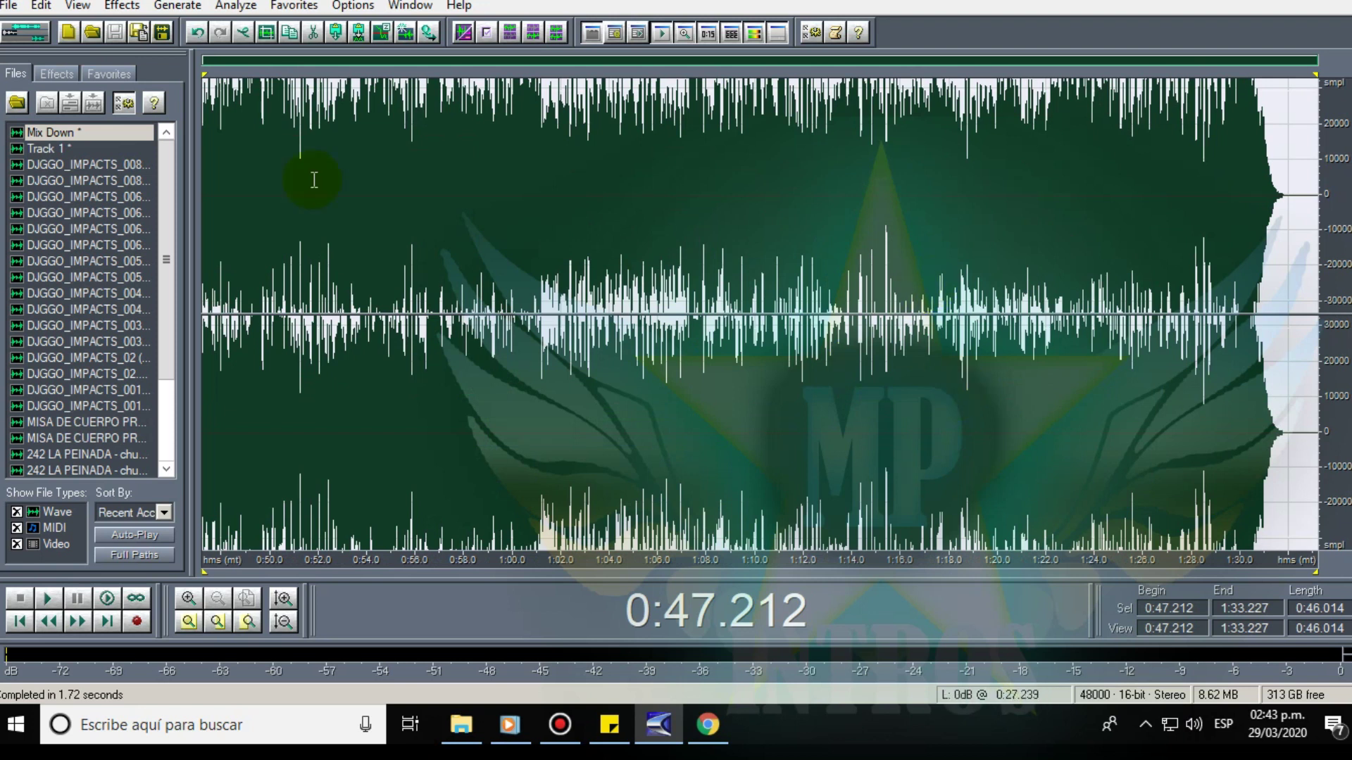
# Start saving the waveform under a new name and create and open a folder named "spot cool edit" in Documentos.
pyautogui.click(9, 6)
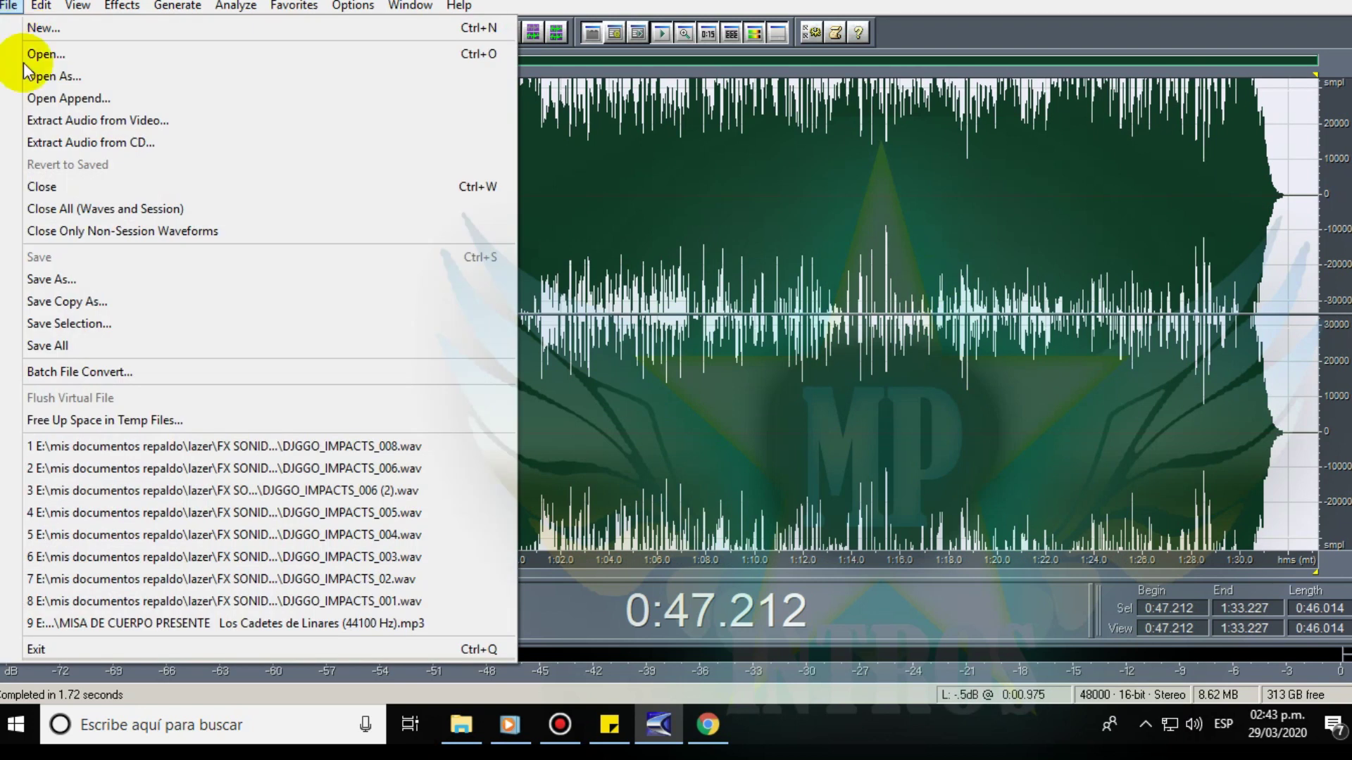
pyautogui.click(148, 281)
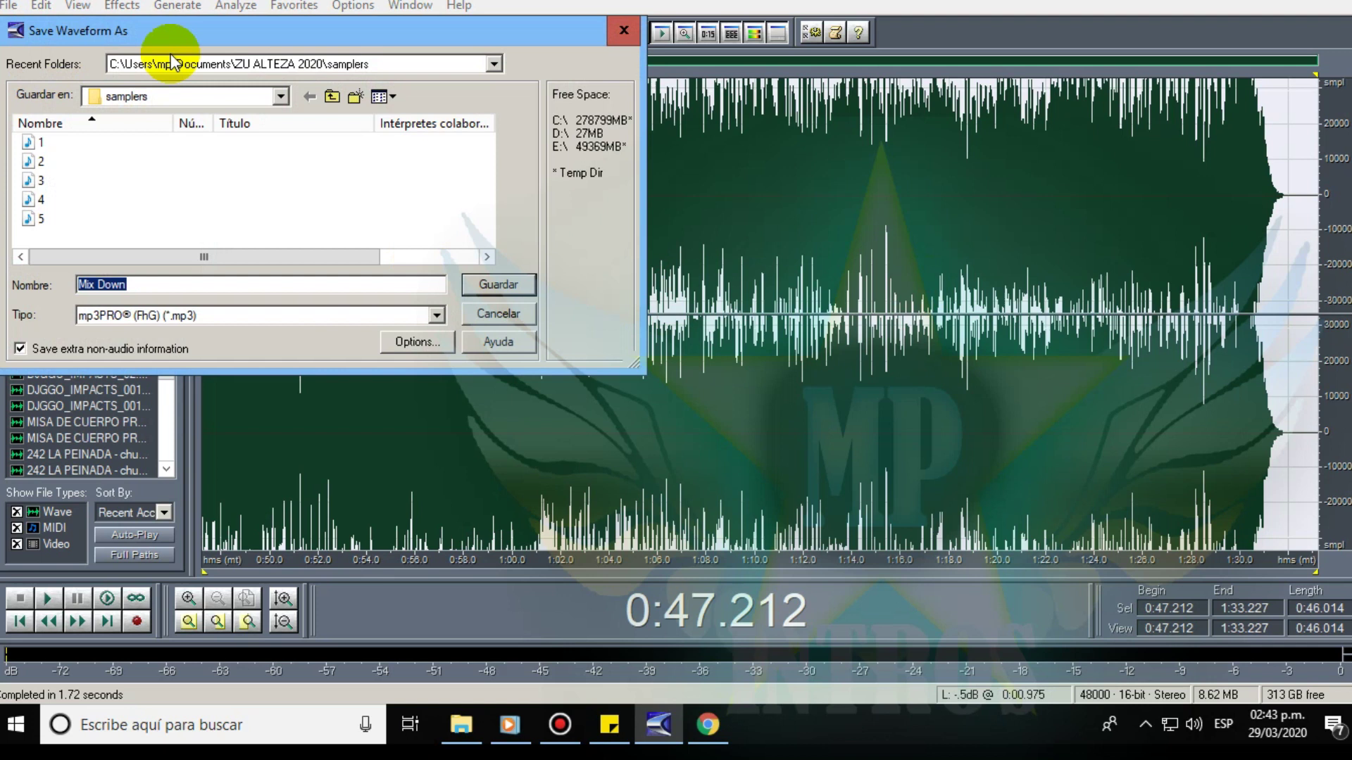
pyautogui.click(328, 104)
pyautogui.click(328, 104)
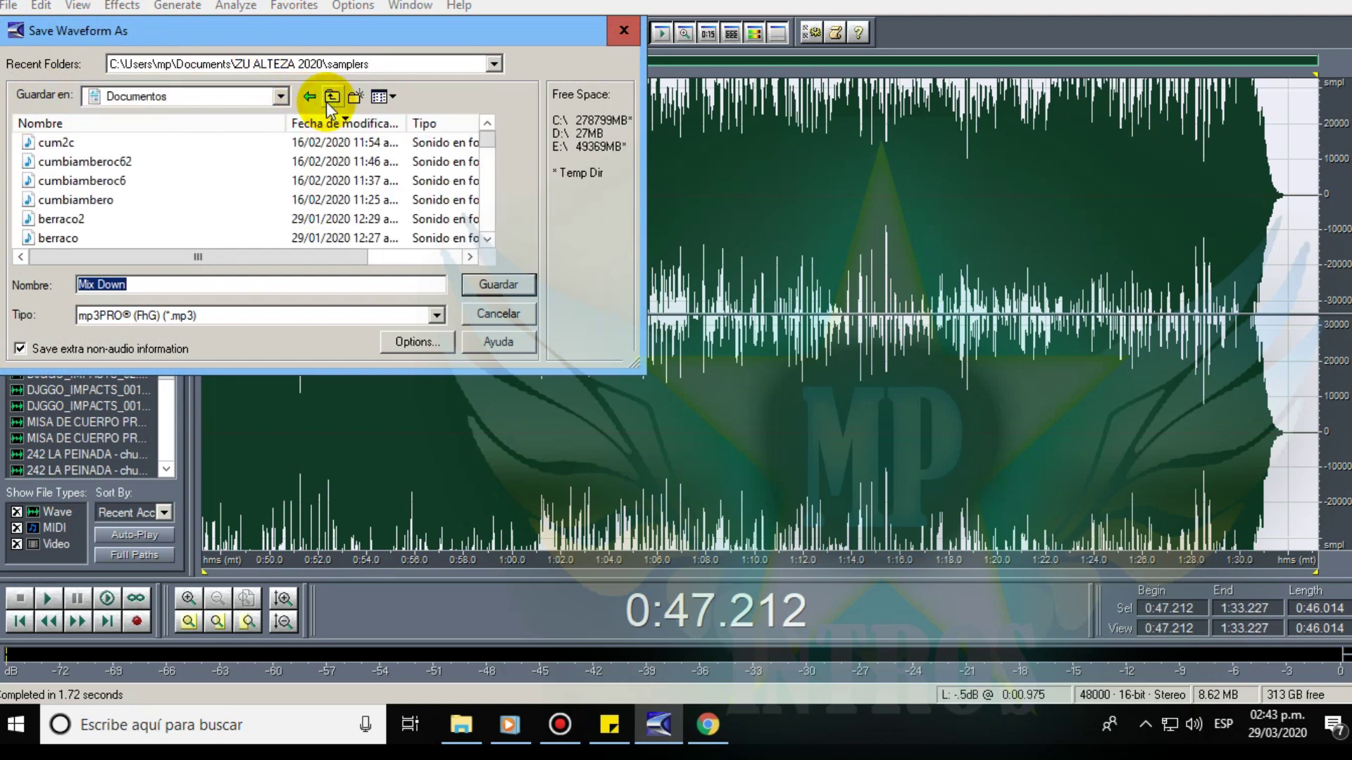
pyautogui.click(364, 103)
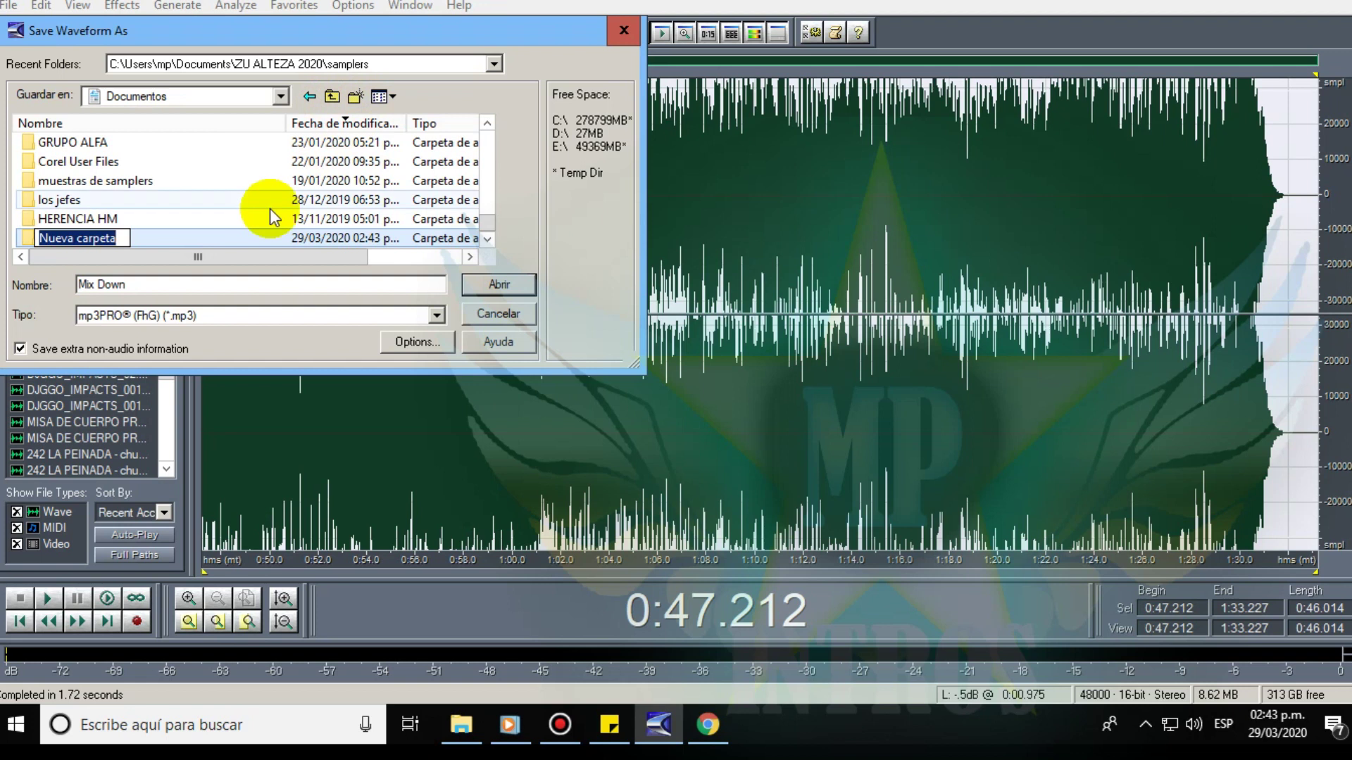
pyautogui.write('s')
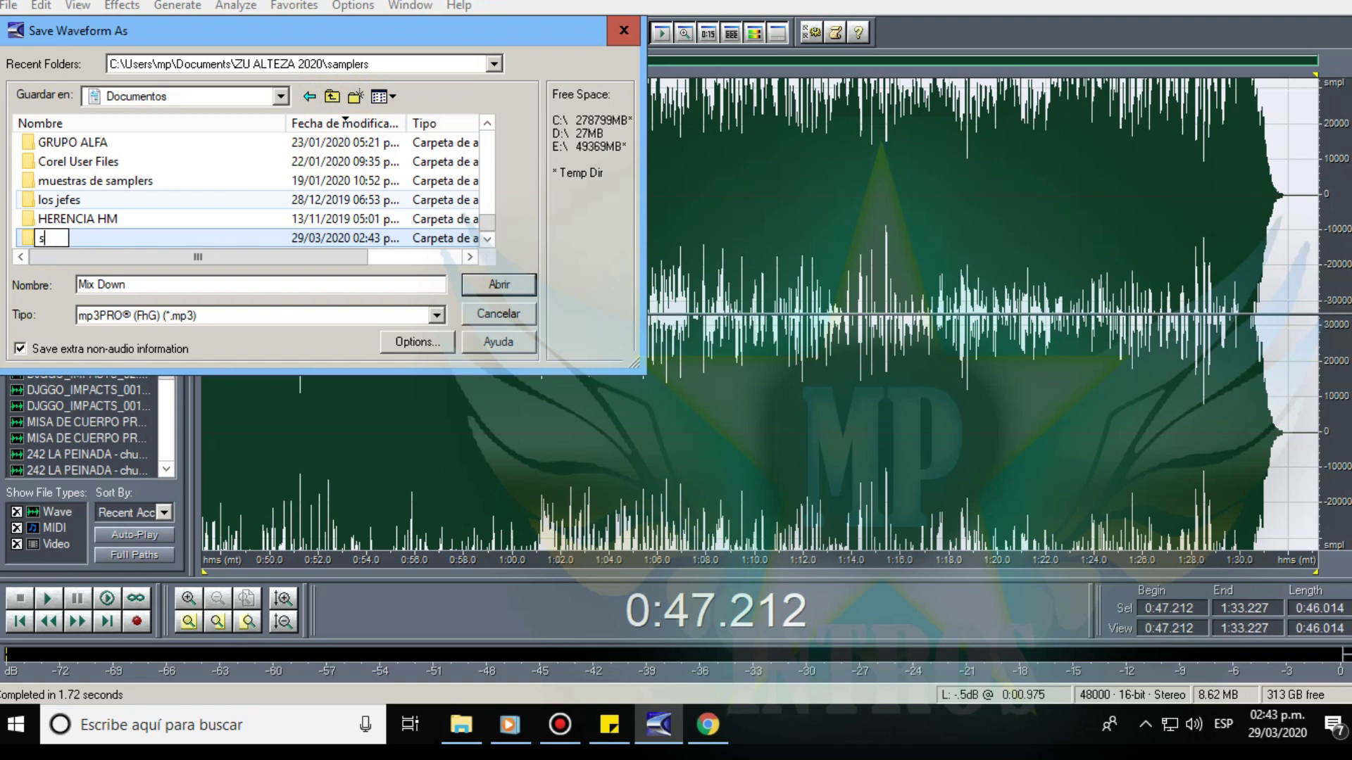
pyautogui.write('pot coo')
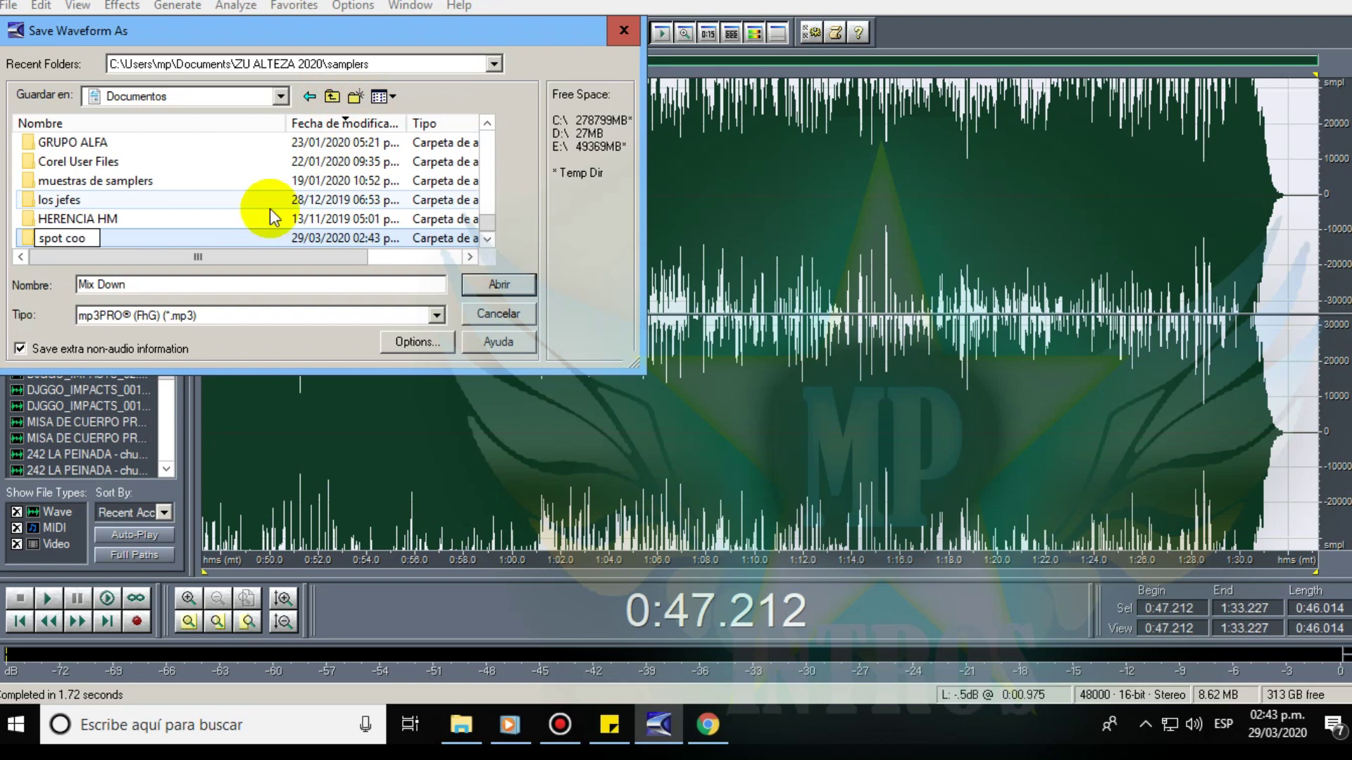
pyautogui.write('l edit')
pyautogui.press('Return')
pyautogui.press('Return')
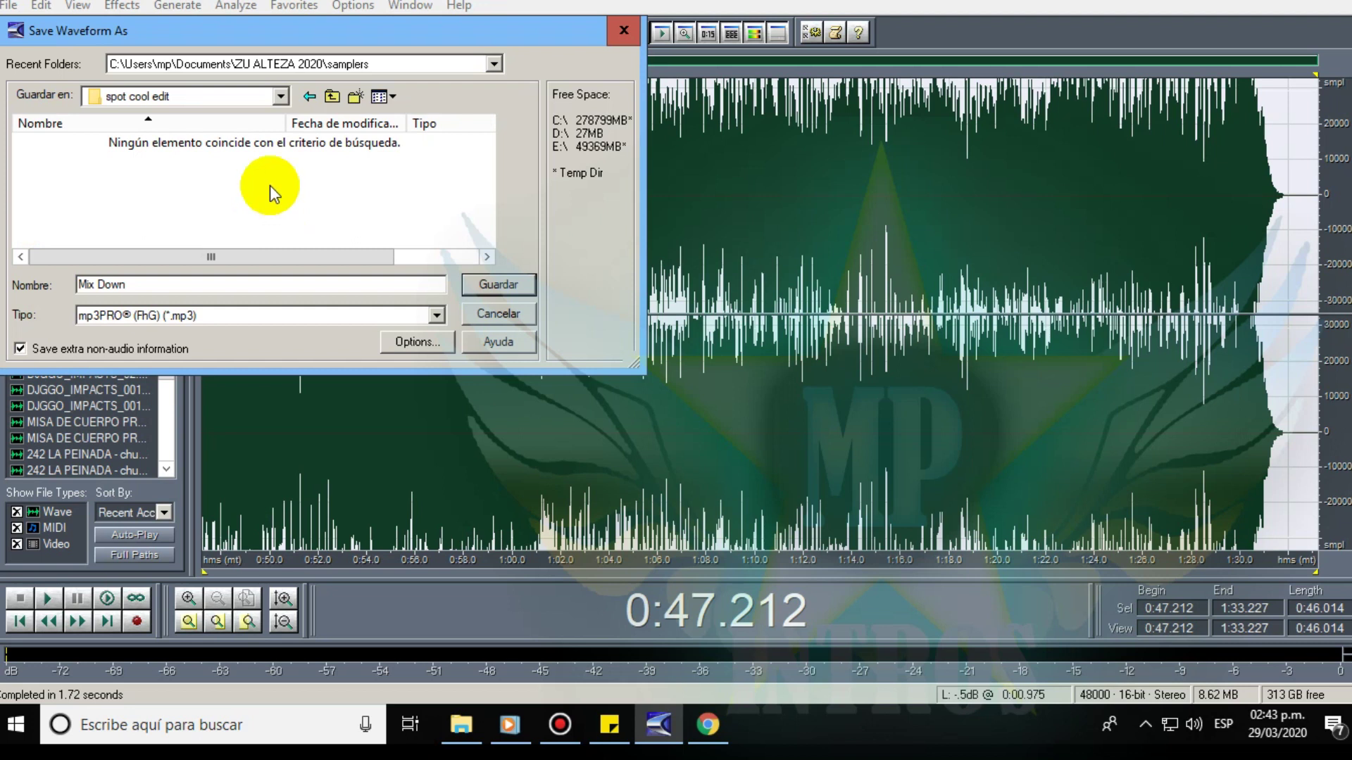
# Save the mixdown as "terminado" in mp3PRO format in the new folder.
pyautogui.moveTo(181, 281); pyautogui.dragTo(2, 283)
pyautogui.write('terminado')
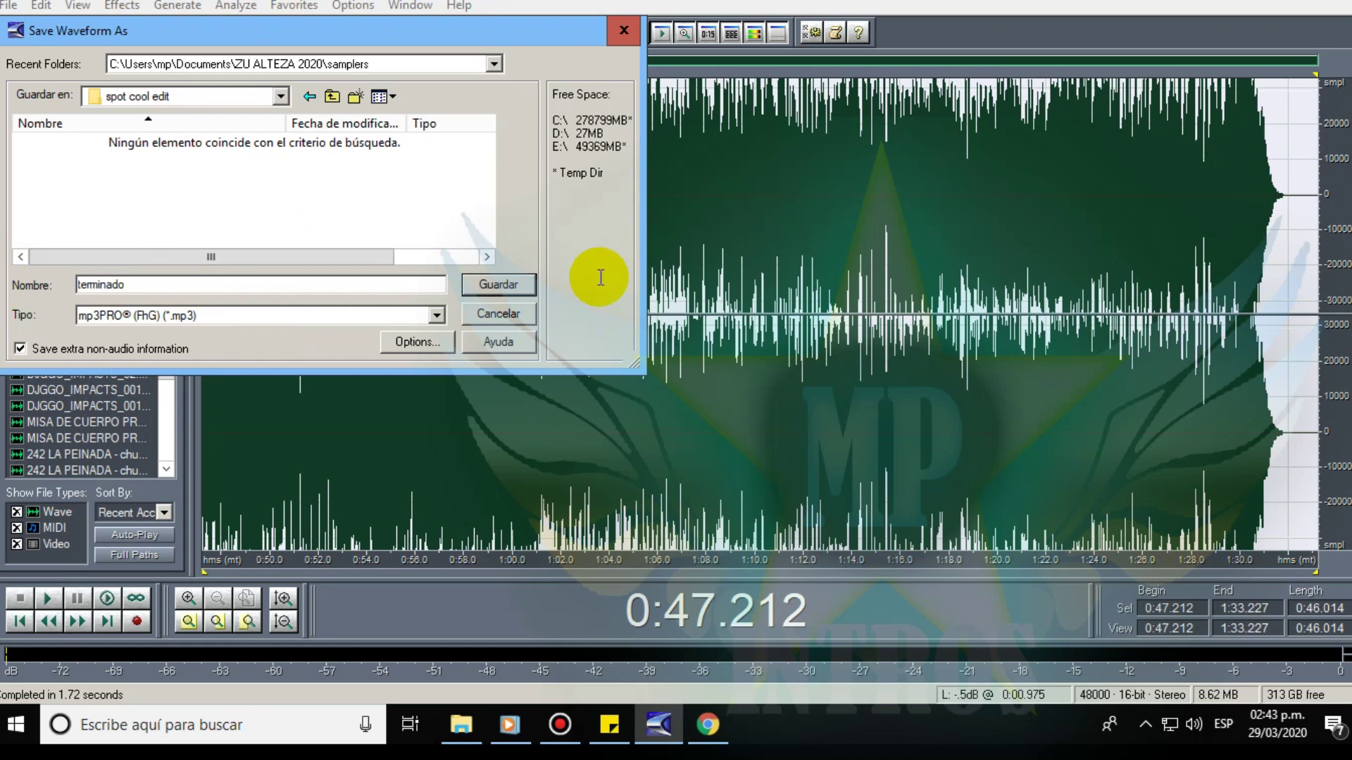
pyautogui.click(498, 285)
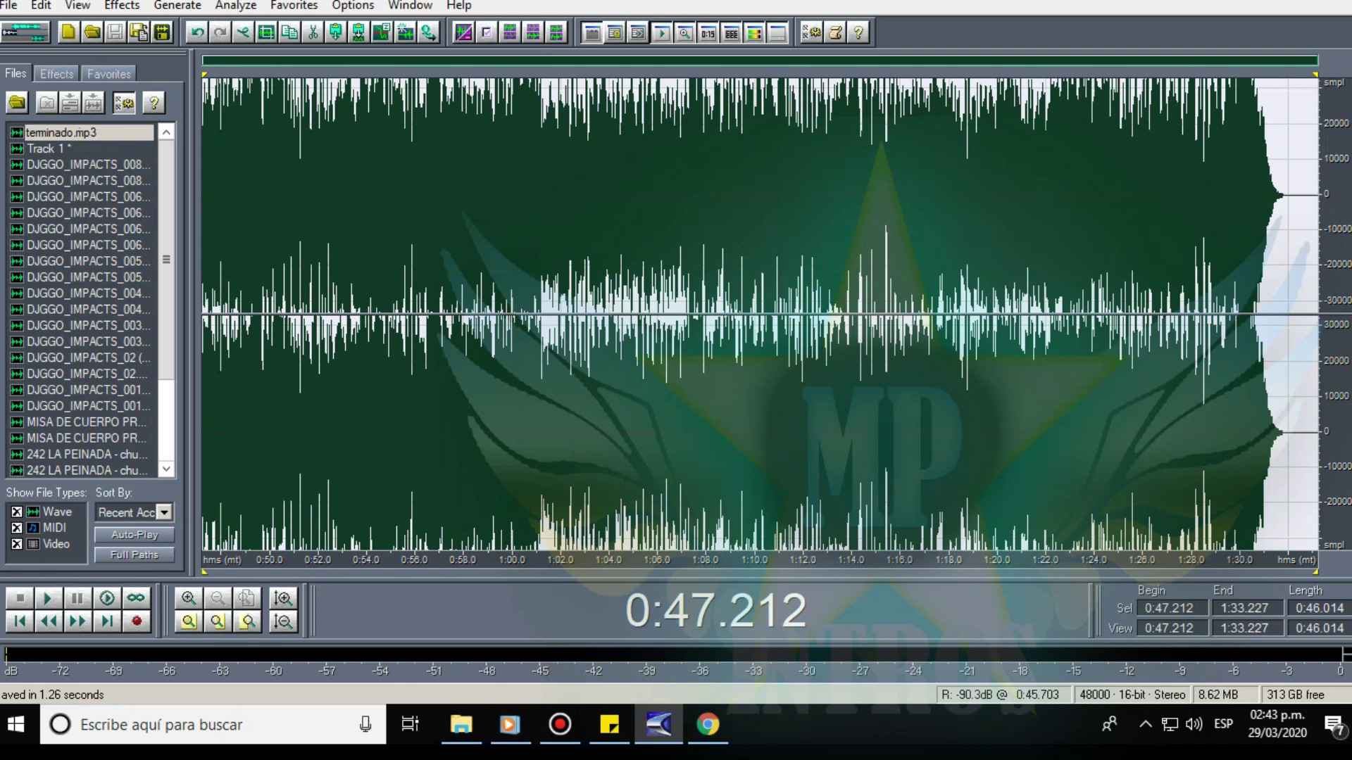
# Switch to File Explorer, open the "spot cool edit" folder in Documentos and maximize the window.
pyautogui.press('super+e')
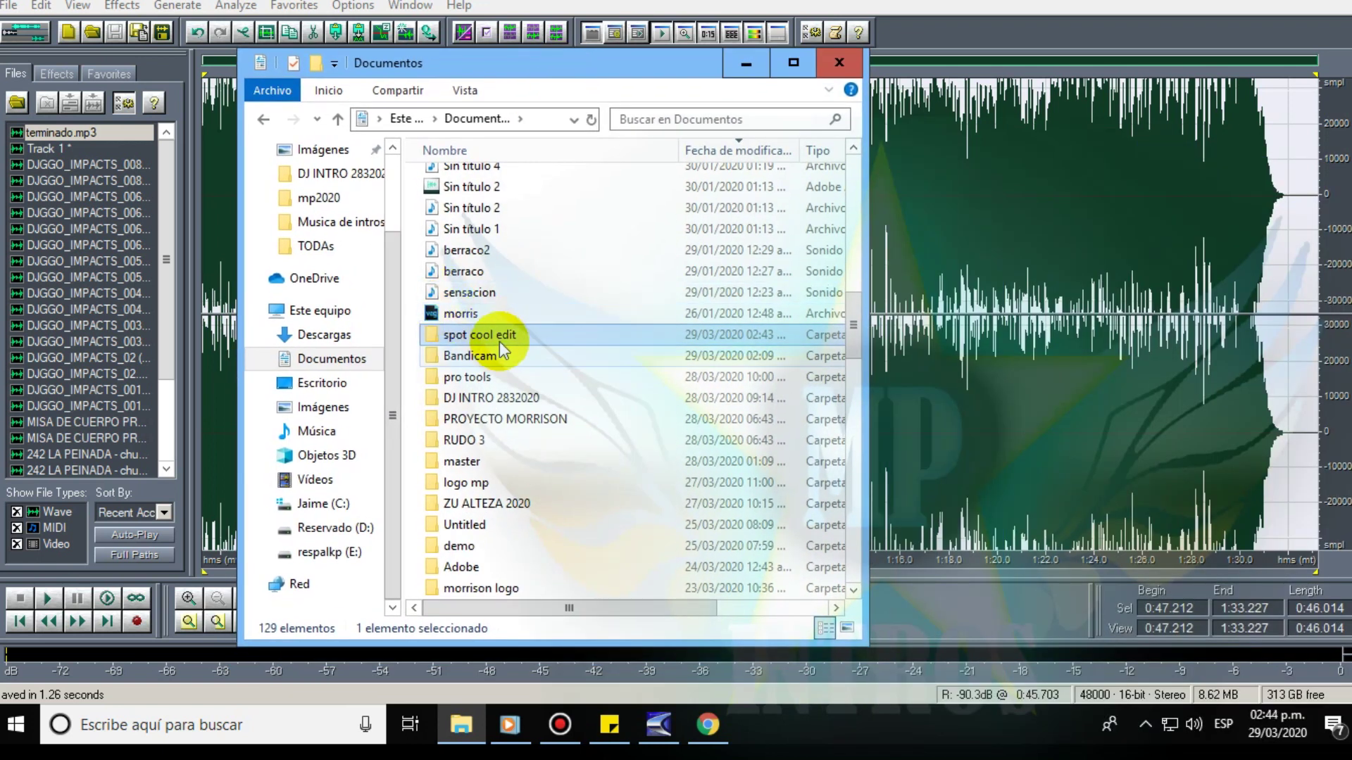
pyautogui.click(511, 336)
pyautogui.doubleClick(511, 337)
pyautogui.click(793, 62)
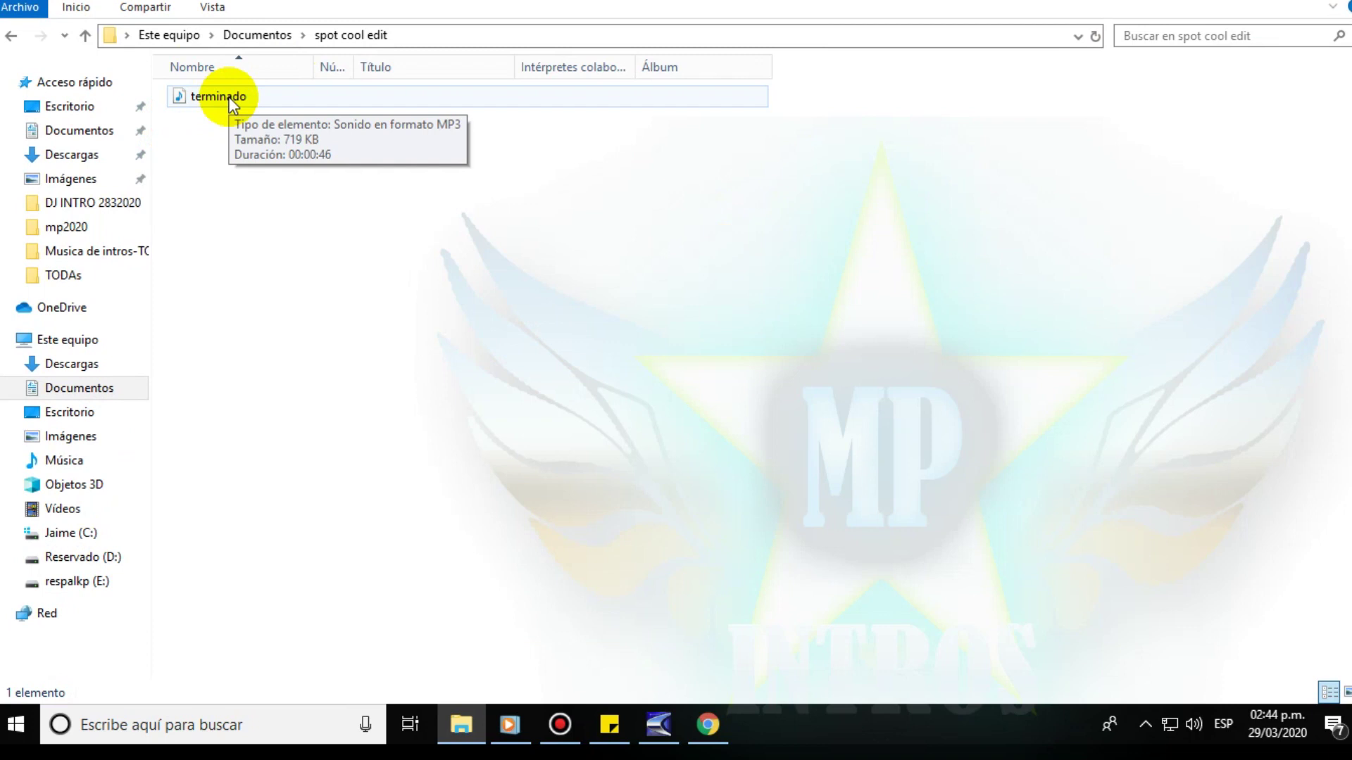
# Play the saved terminado file in the media player, skip within it and move the player window down over the folder.
pyautogui.doubleClick(218, 96)
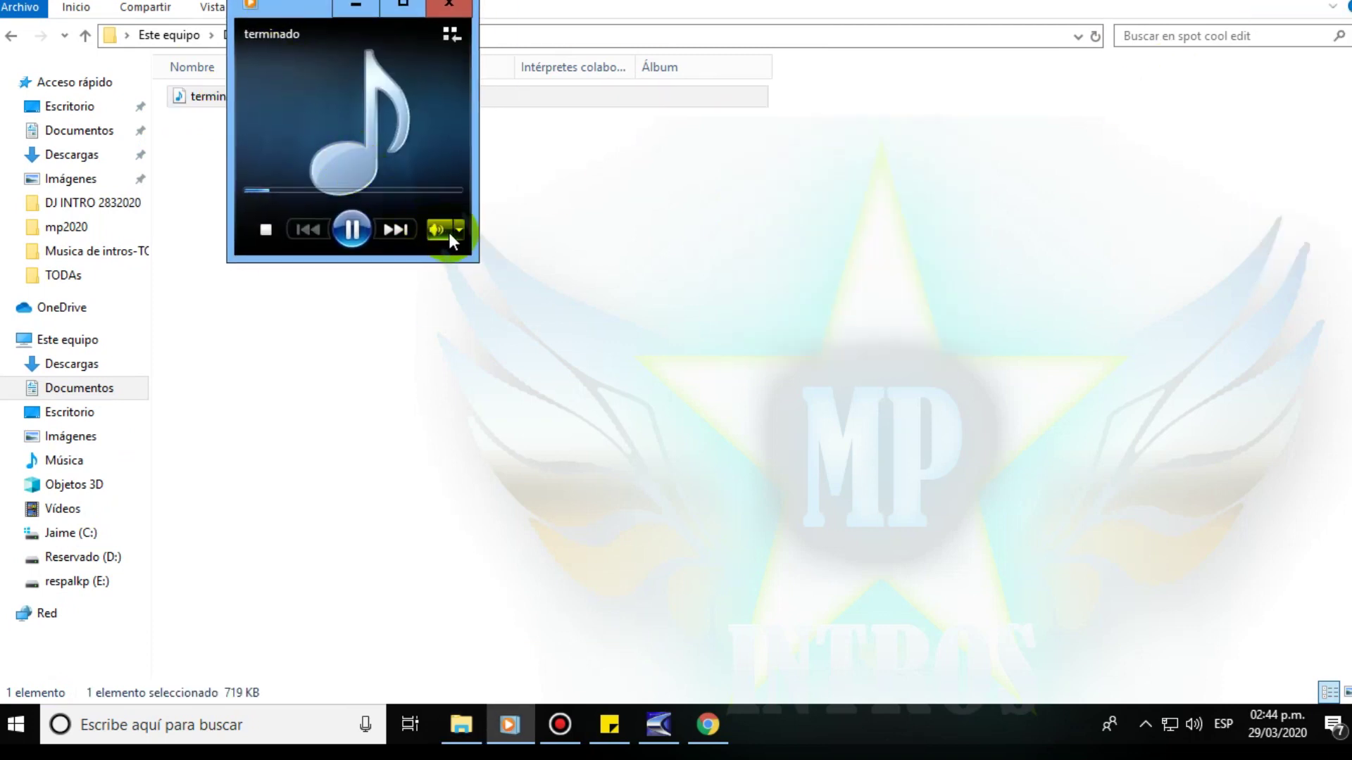
pyautogui.click(254, 191)
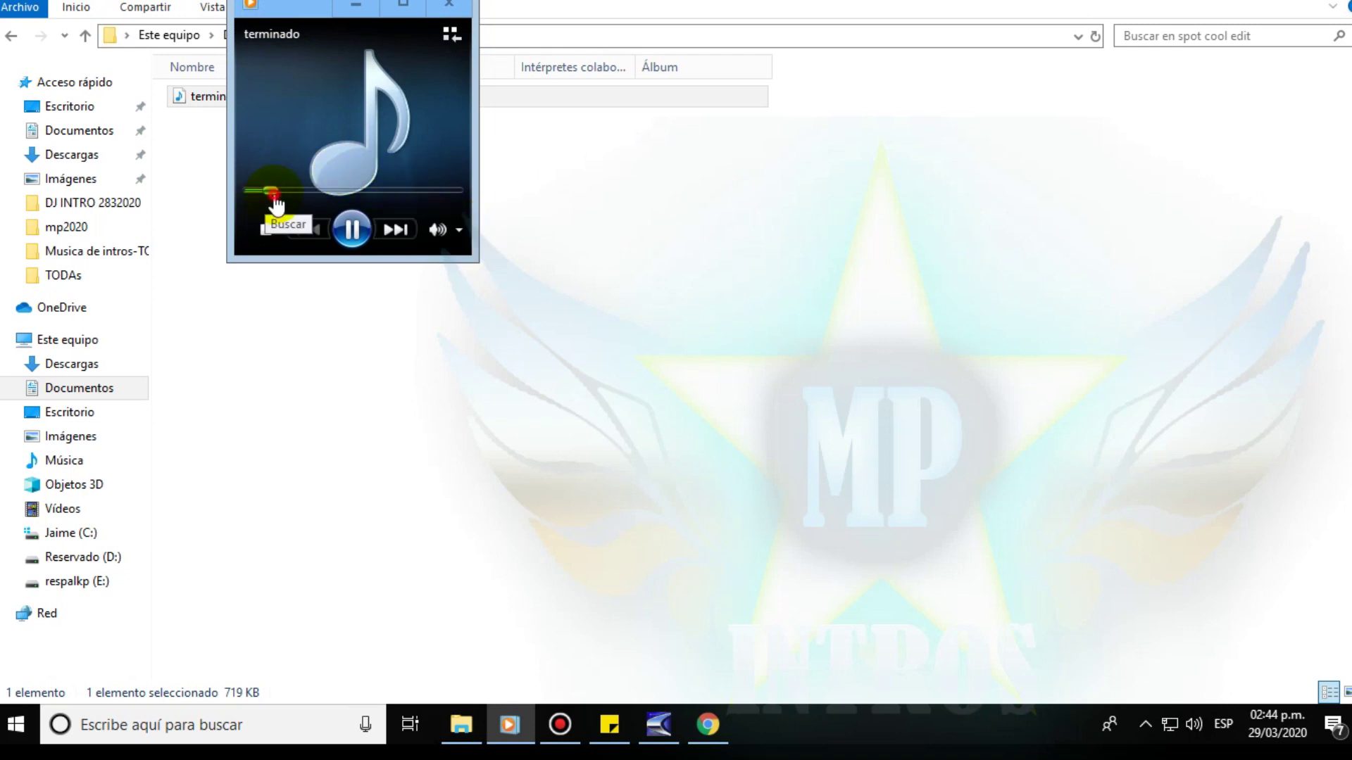
pyautogui.click(297, 11)
pyautogui.moveTo(296, 11); pyautogui.dragTo(388, 125)
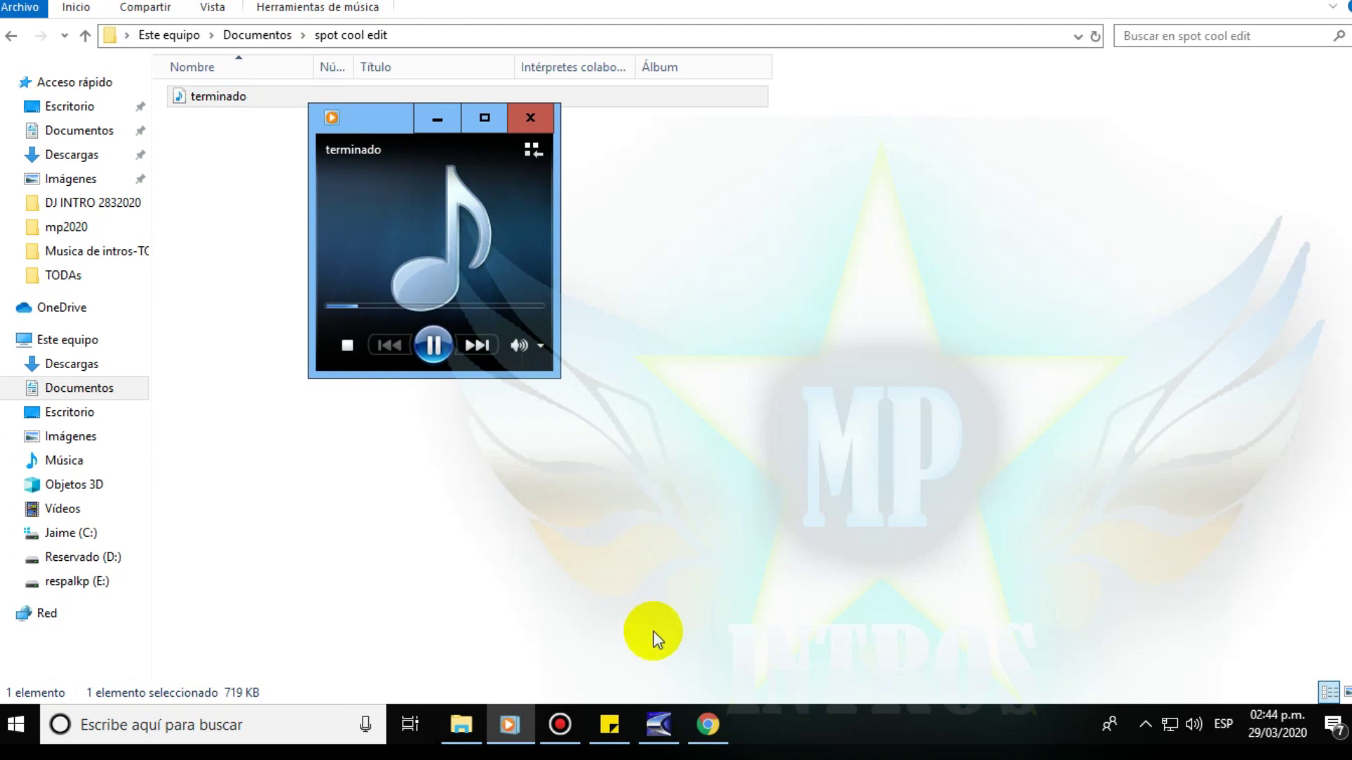
# Switch back to Cool Edit Pro and bring the media player in front of its waveform.
pyautogui.click(656, 727)
pyautogui.click(527, 719)
pyautogui.moveTo(319, 148)
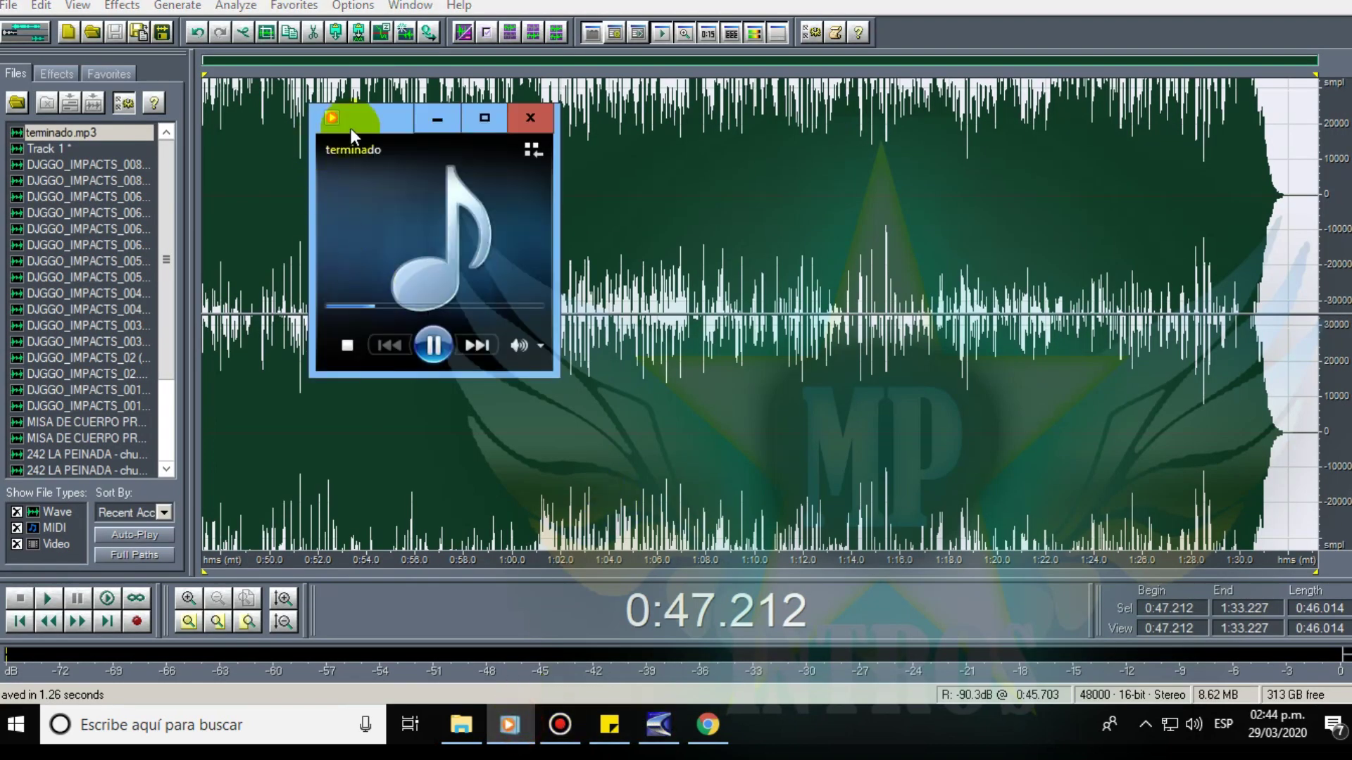